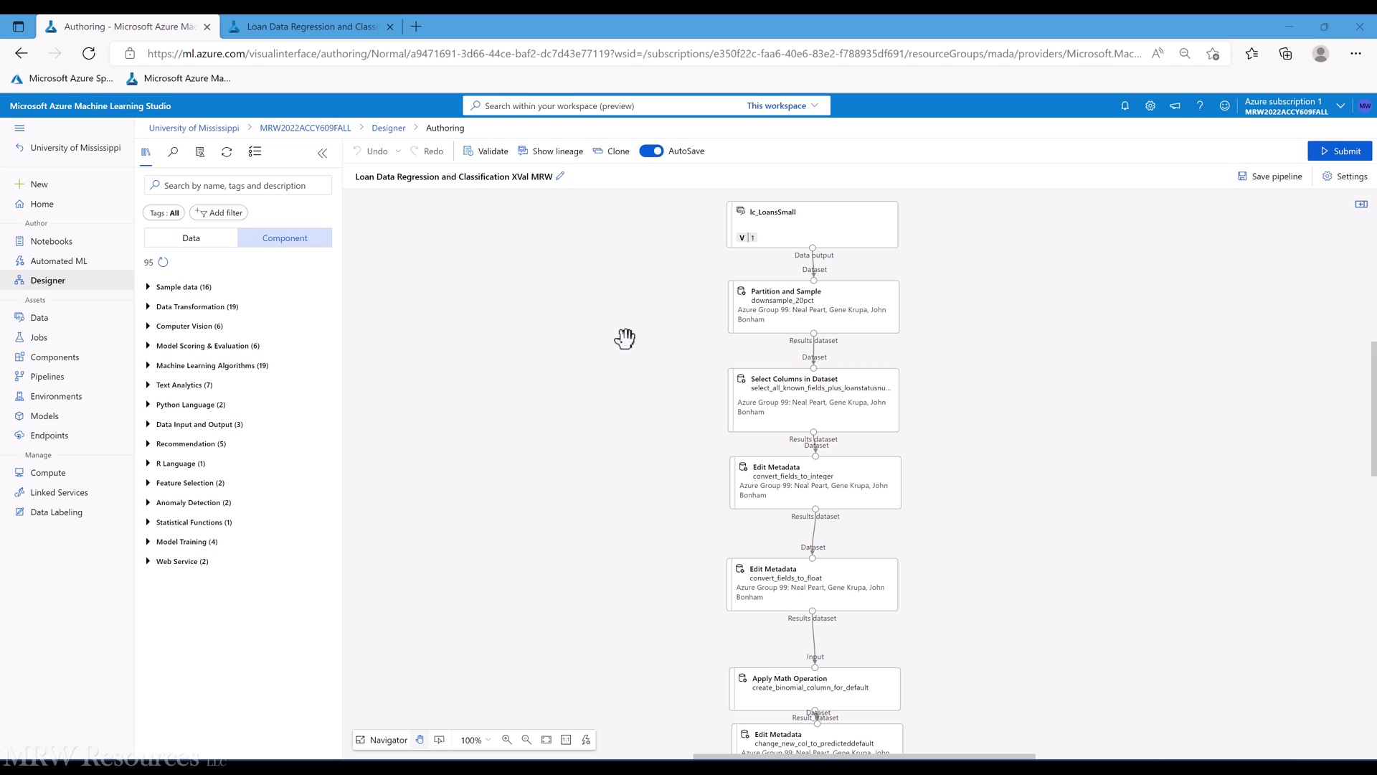
Review the sampling parameters of the downsample_20pct component and the columns included by the Select Columns in Dataset component below it.
{"action": "left_click", "coordinate": [776, 321]}
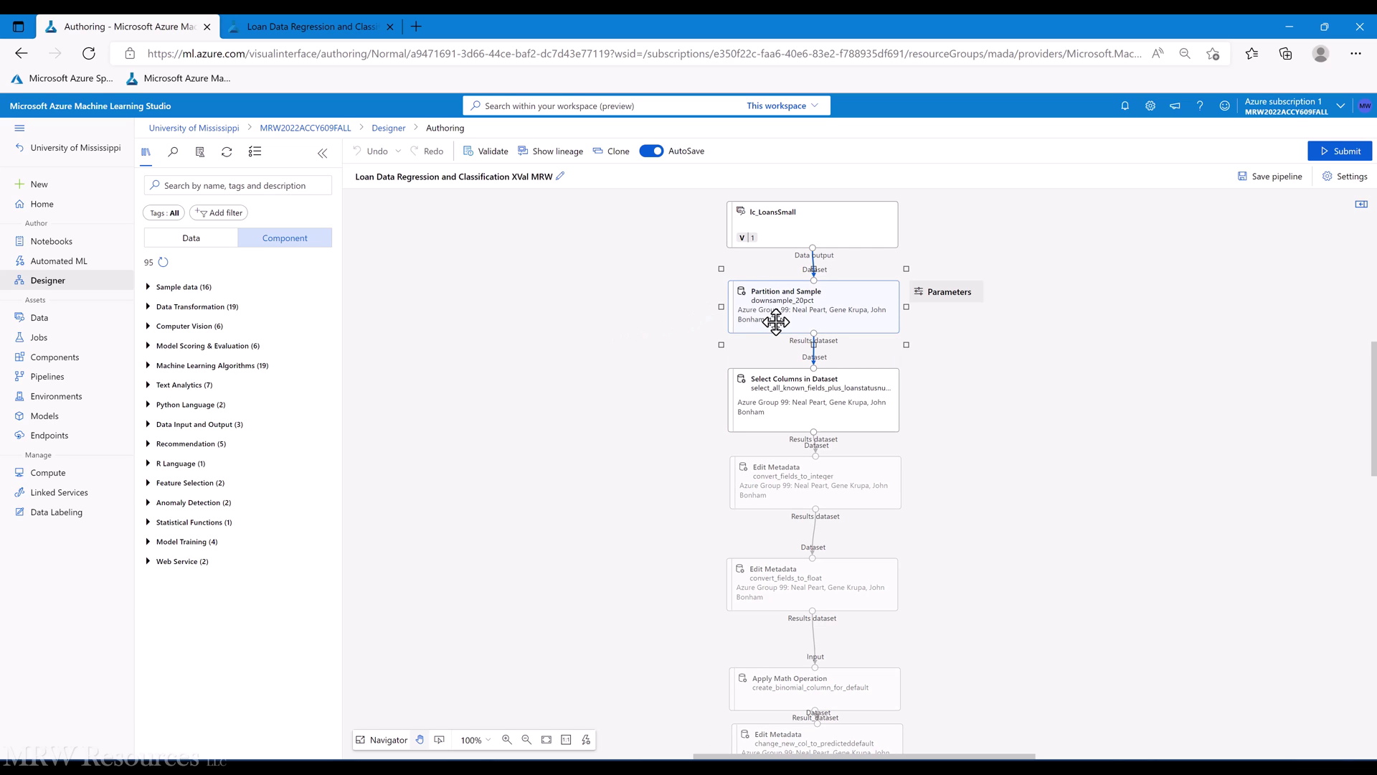
{"action": "double_click", "coordinate": [776, 321]}
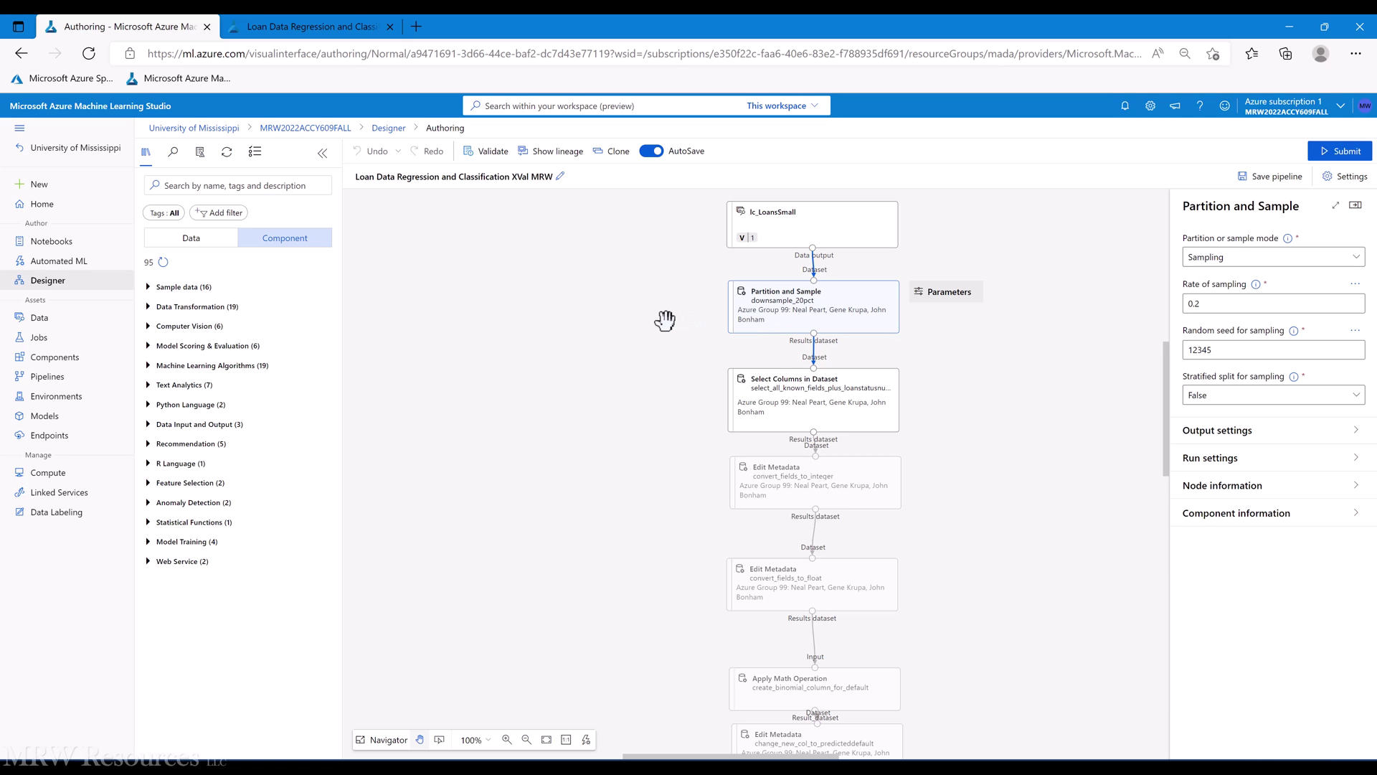
{"action": "left_click", "coordinate": [763, 394]}
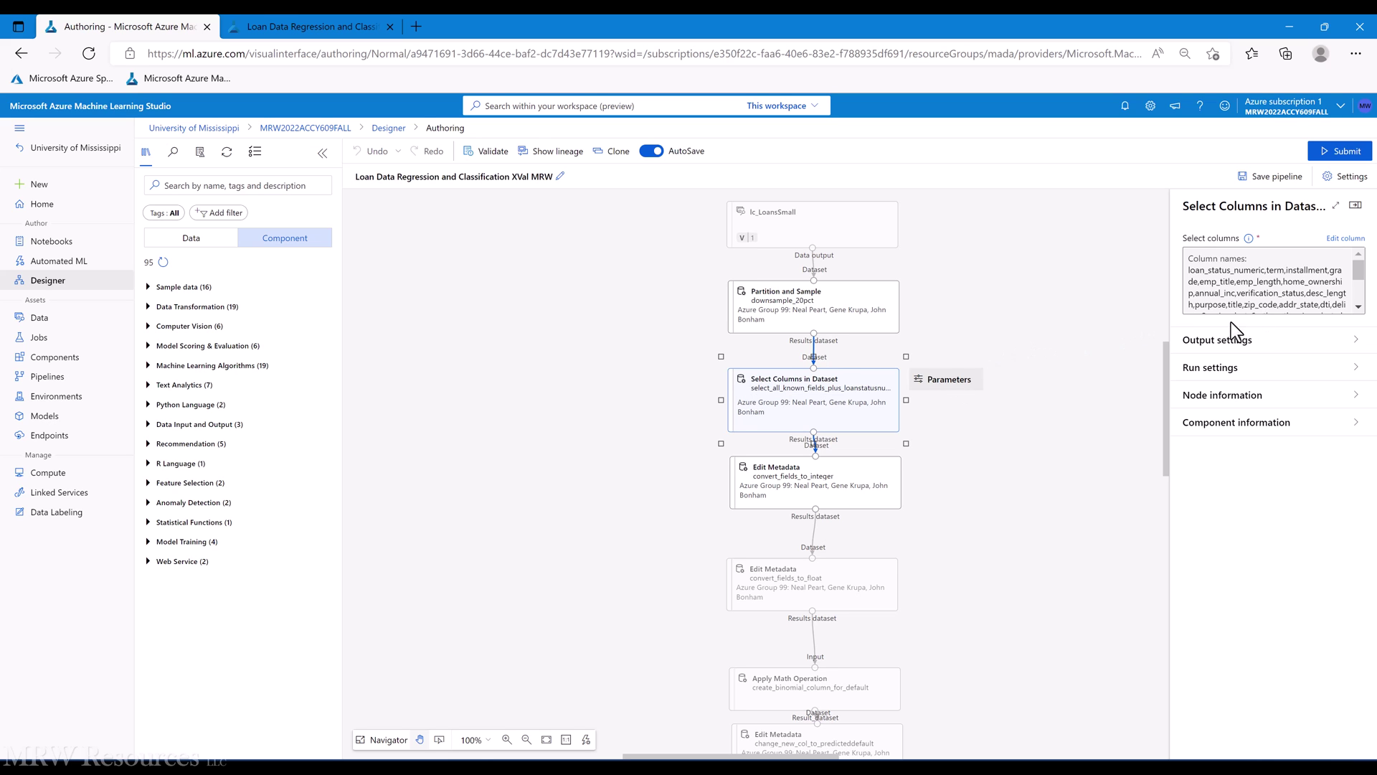
{"action": "left_click", "coordinate": [1333, 270]}
{"action": "mouse_move", "coordinate": [909, 411]}
{"action": "left_mouse_down"}
{"action": "mouse_move", "coordinate": [911, 494]}
{"action": "mouse_move", "coordinate": [900, 396]}
{"action": "left_mouse_up"}
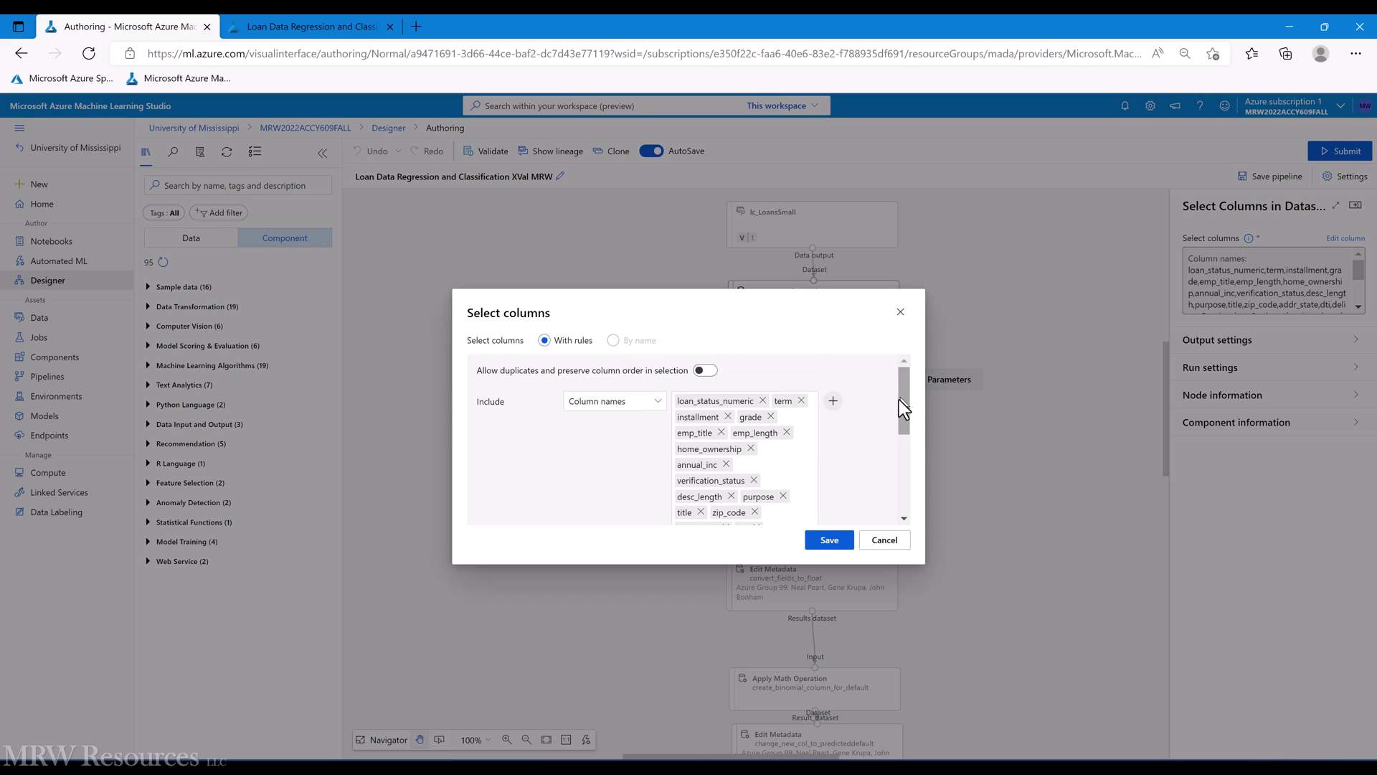
{"action": "left_click", "coordinate": [832, 543]}
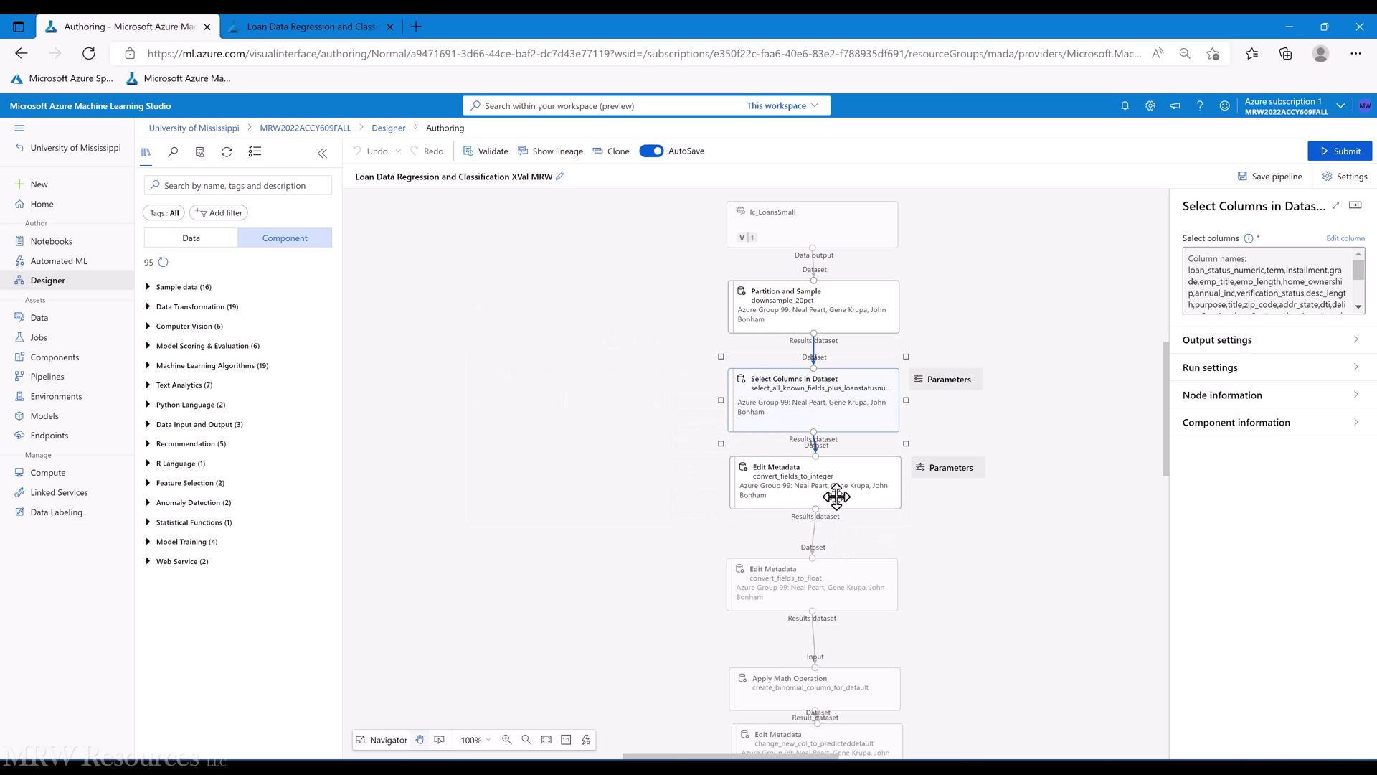
Review the column selection and data type settings of the convert_fields_to_integer and convert_fields_to_float Edit Metadata components.
{"action": "left_click", "coordinate": [836, 495]}
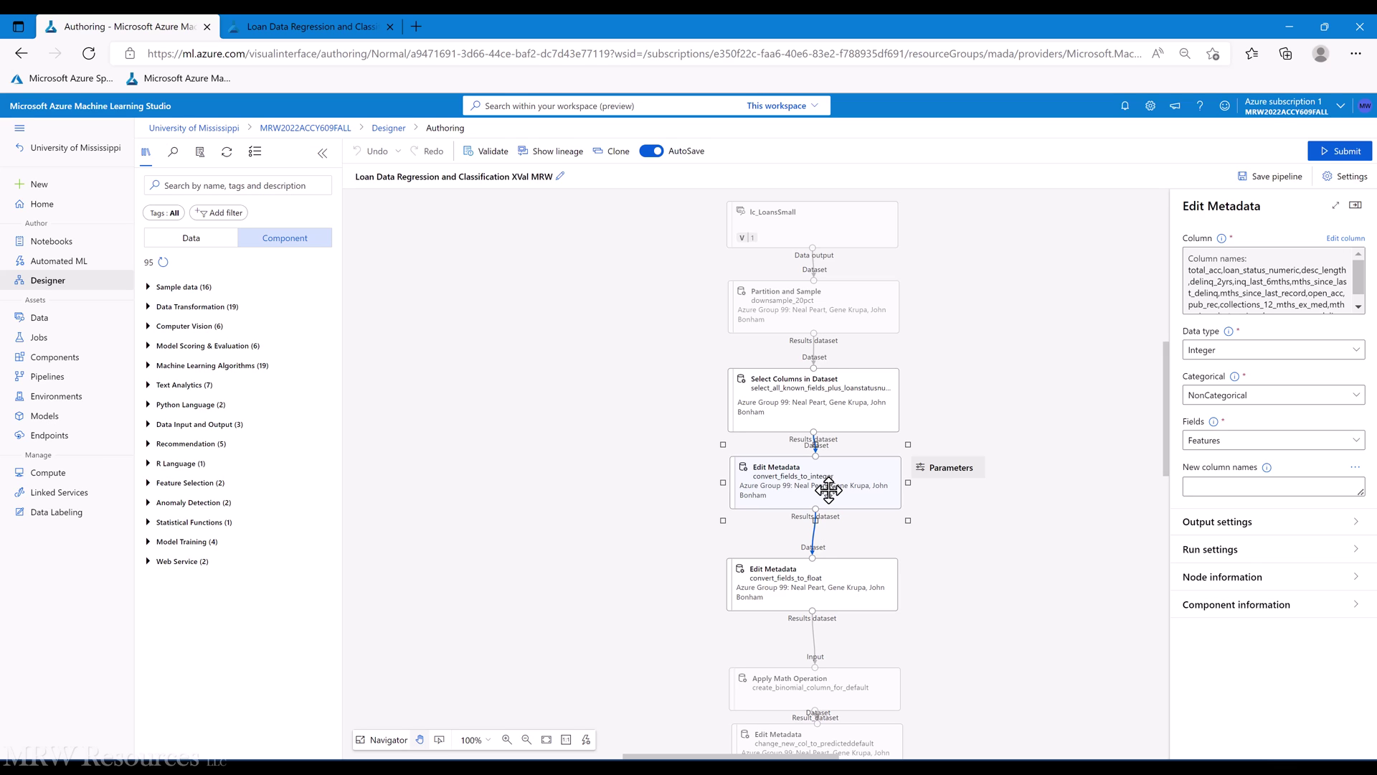
{"action": "left_click", "coordinate": [1335, 239]}
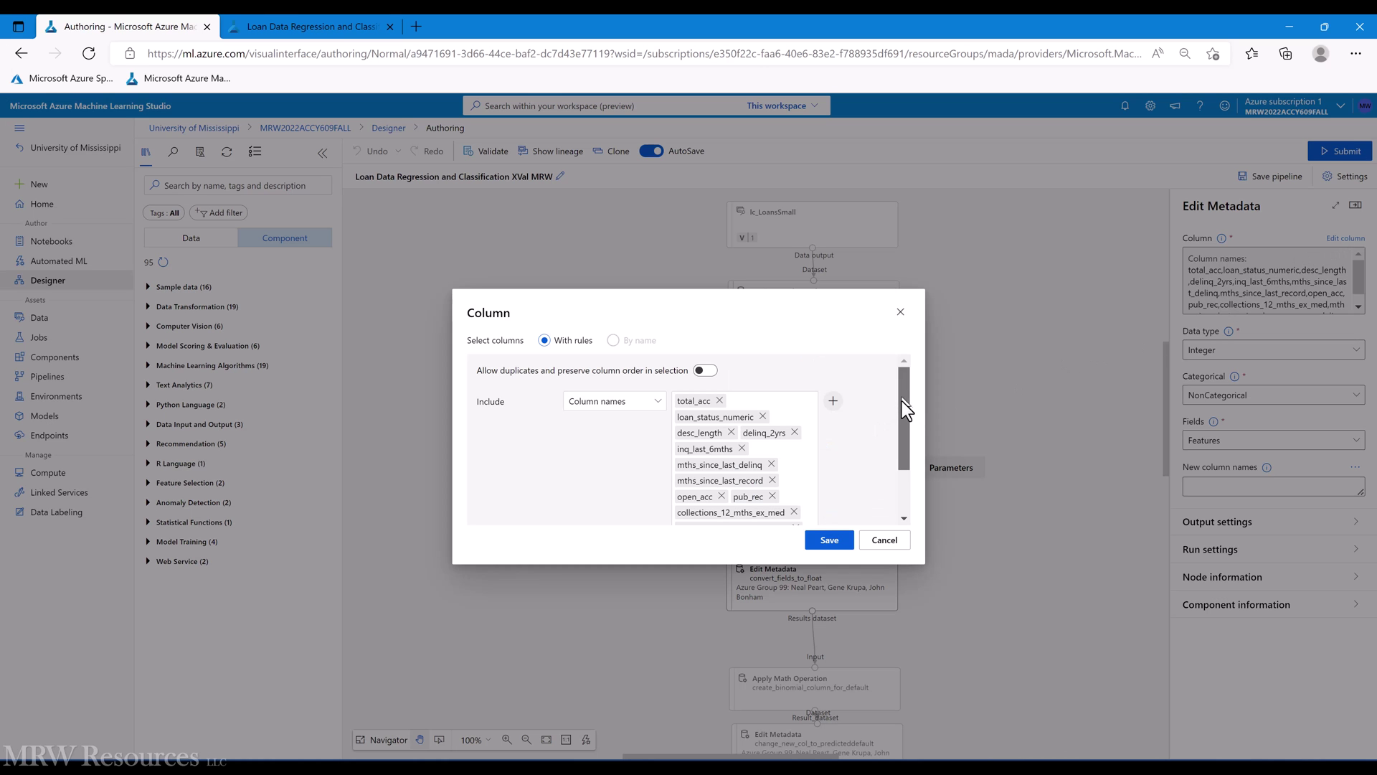
{"action": "left_click_drag", "start_coordinate": [902, 402], "coordinate": [906, 452]}
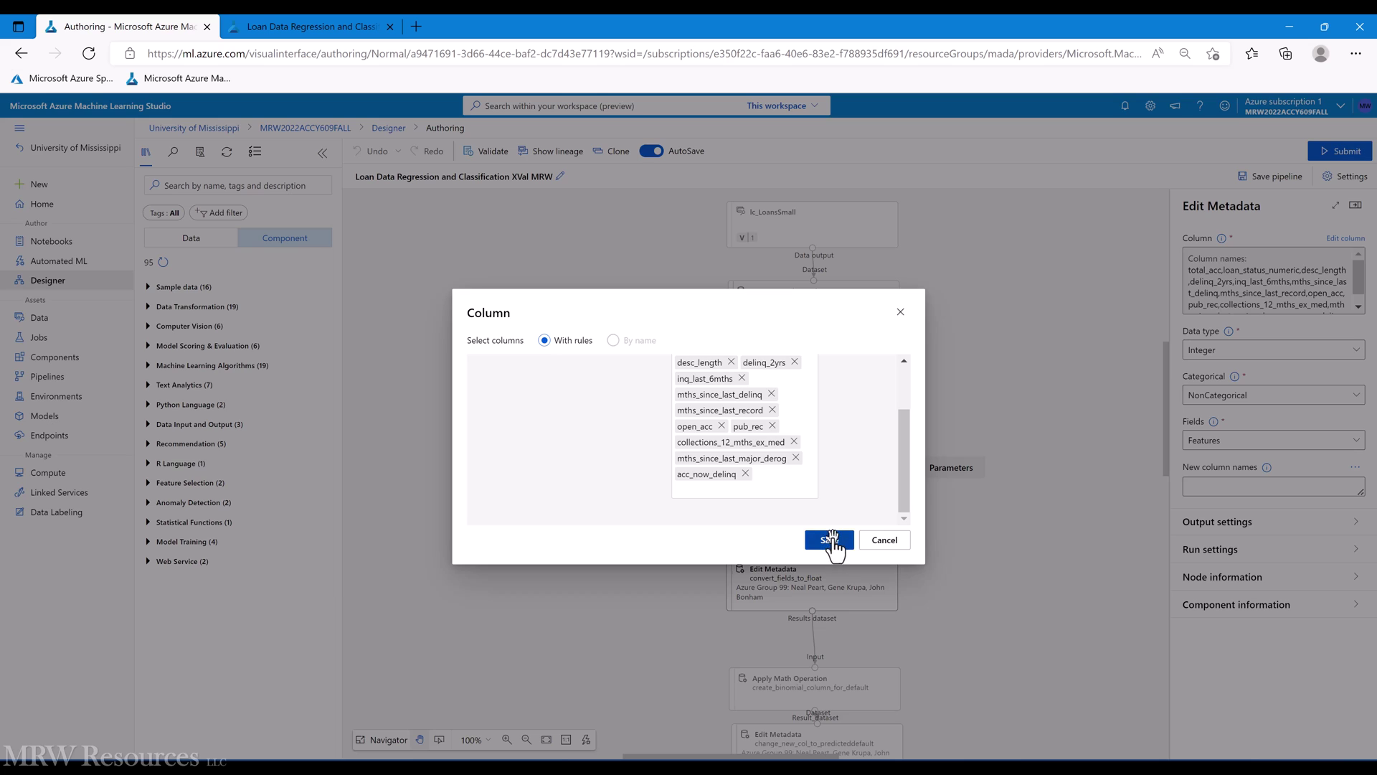
{"action": "left_click", "coordinate": [829, 540]}
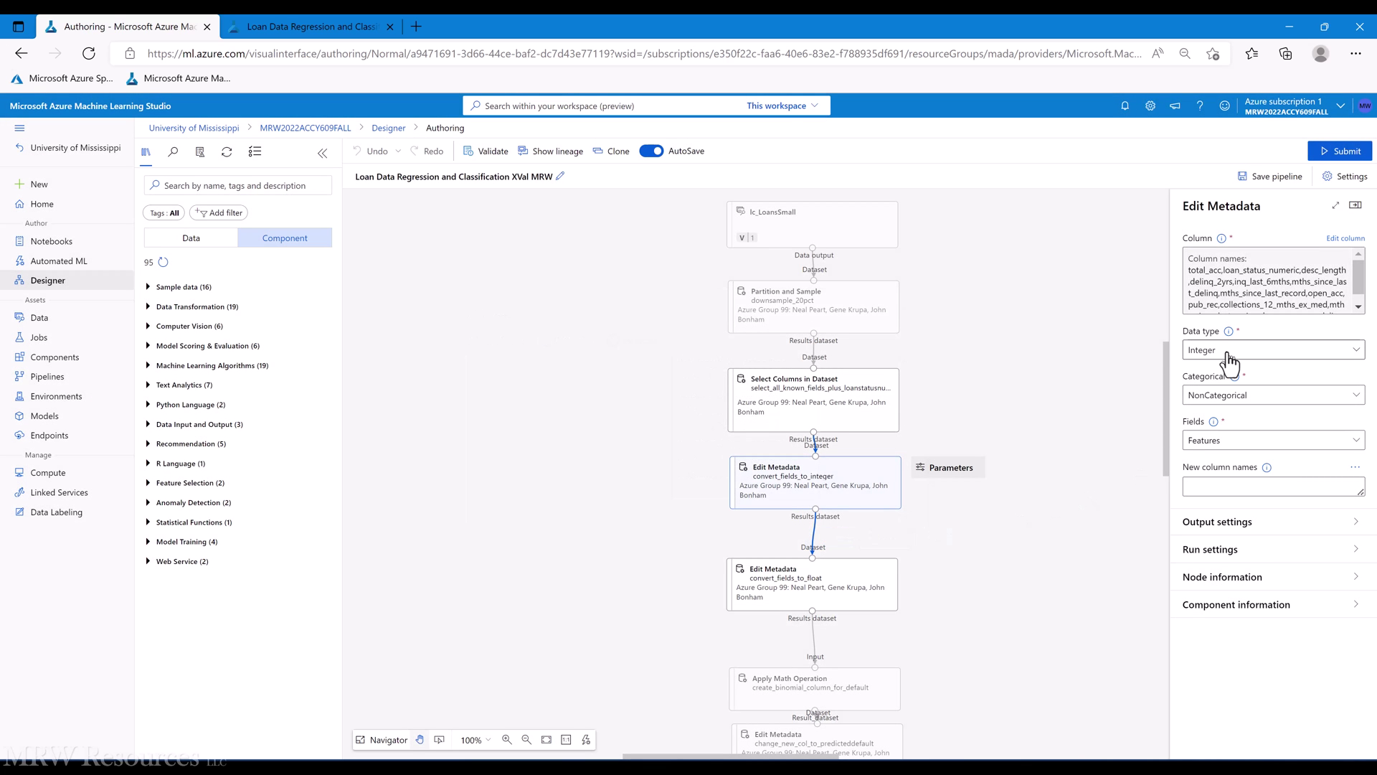
{"action": "left_click", "coordinate": [810, 593]}
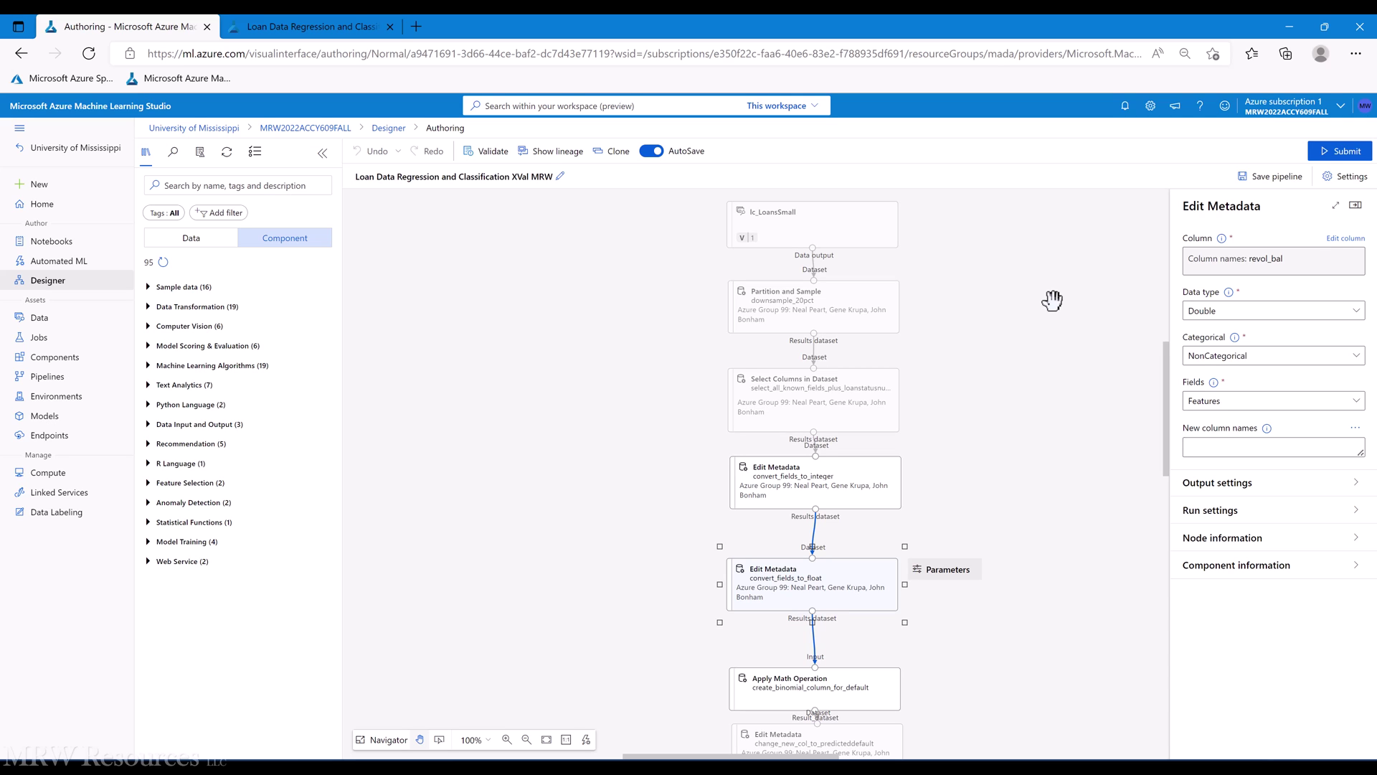
Shift the Apply Math Operation component slightly upward and review its settings and those of the change_new_col_to_predicteddefault component.
{"action": "scroll", "coordinate": [986, 479], "scroll_direction": "down", "scroll_amount": 1}
{"action": "scroll", "coordinate": [986, 479], "scroll_direction": "down", "scroll_amount": 1}
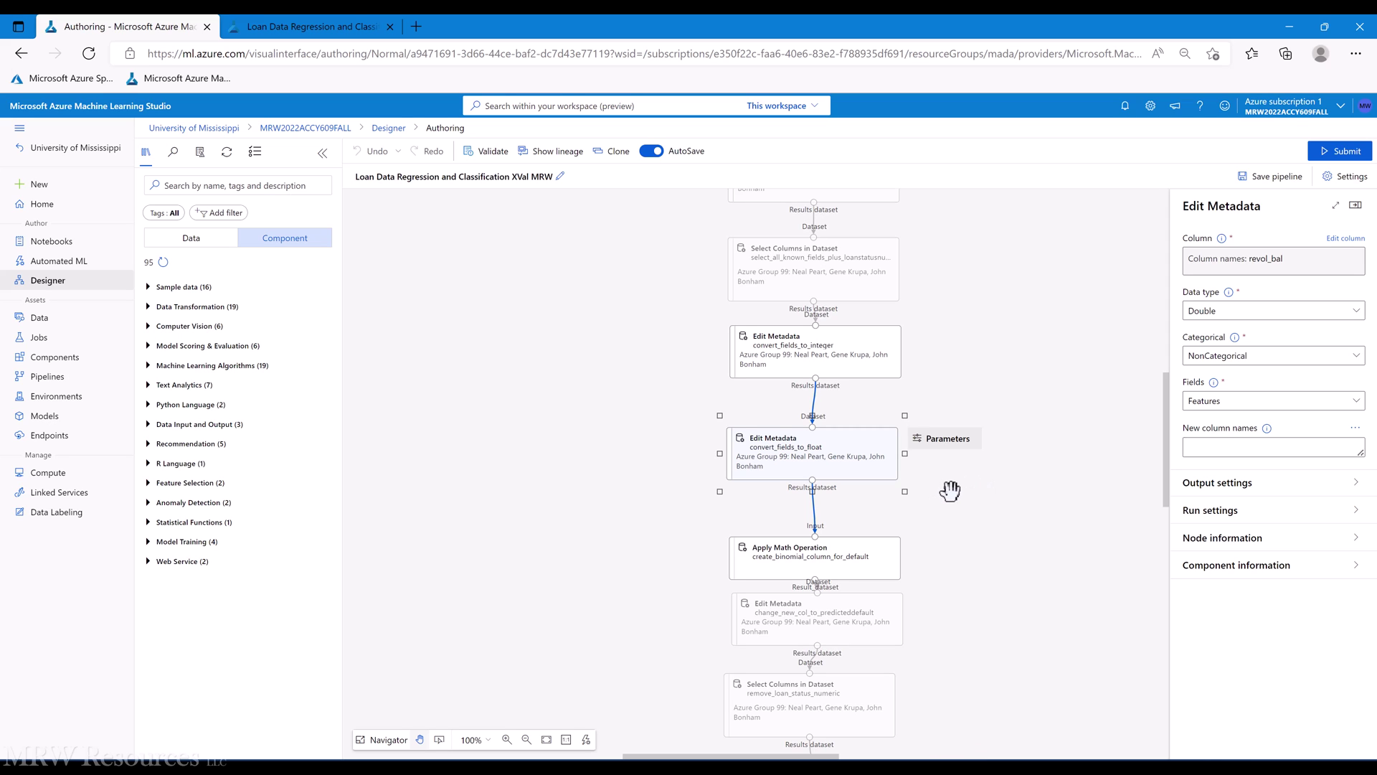
{"action": "scroll", "coordinate": [949, 495], "scroll_direction": "down", "scroll_amount": 1}
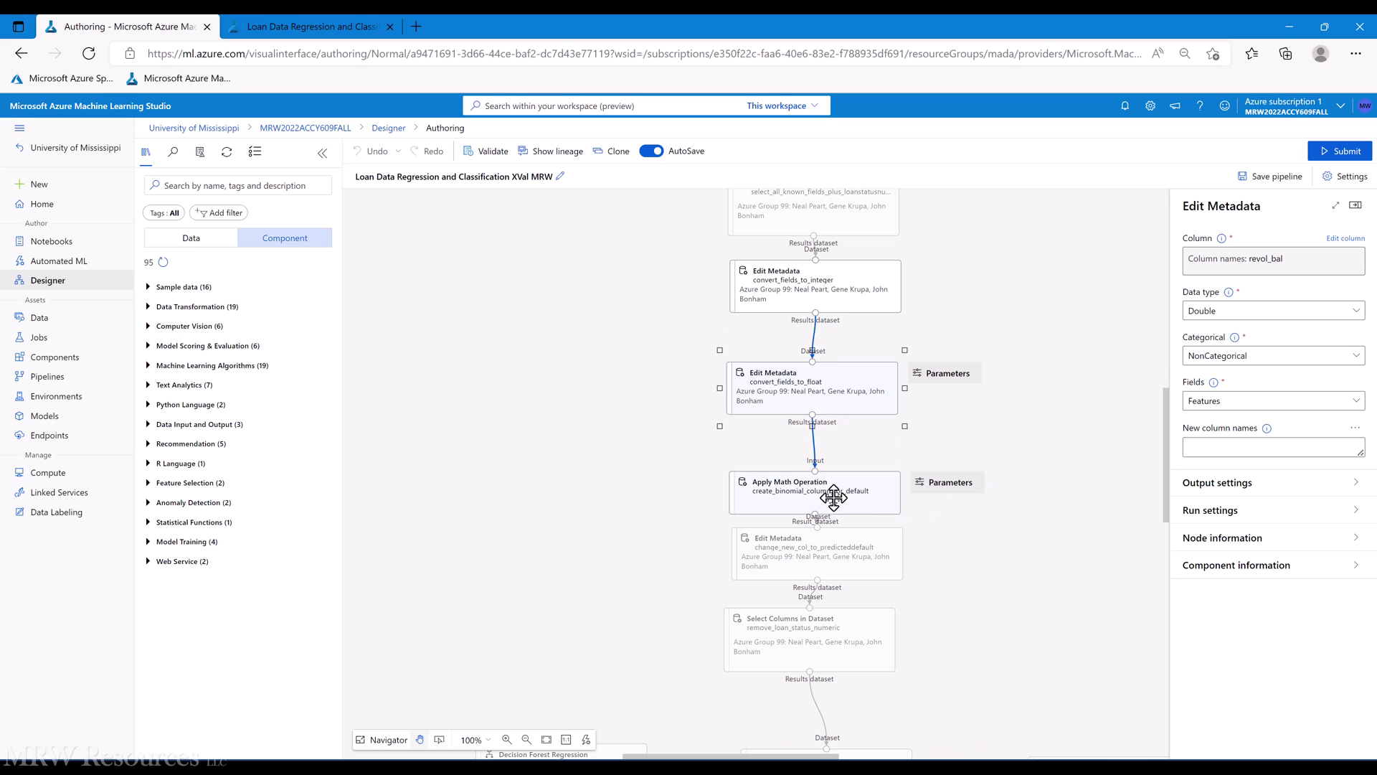
{"action": "left_click_drag", "start_coordinate": [833, 497], "coordinate": [834, 483]}
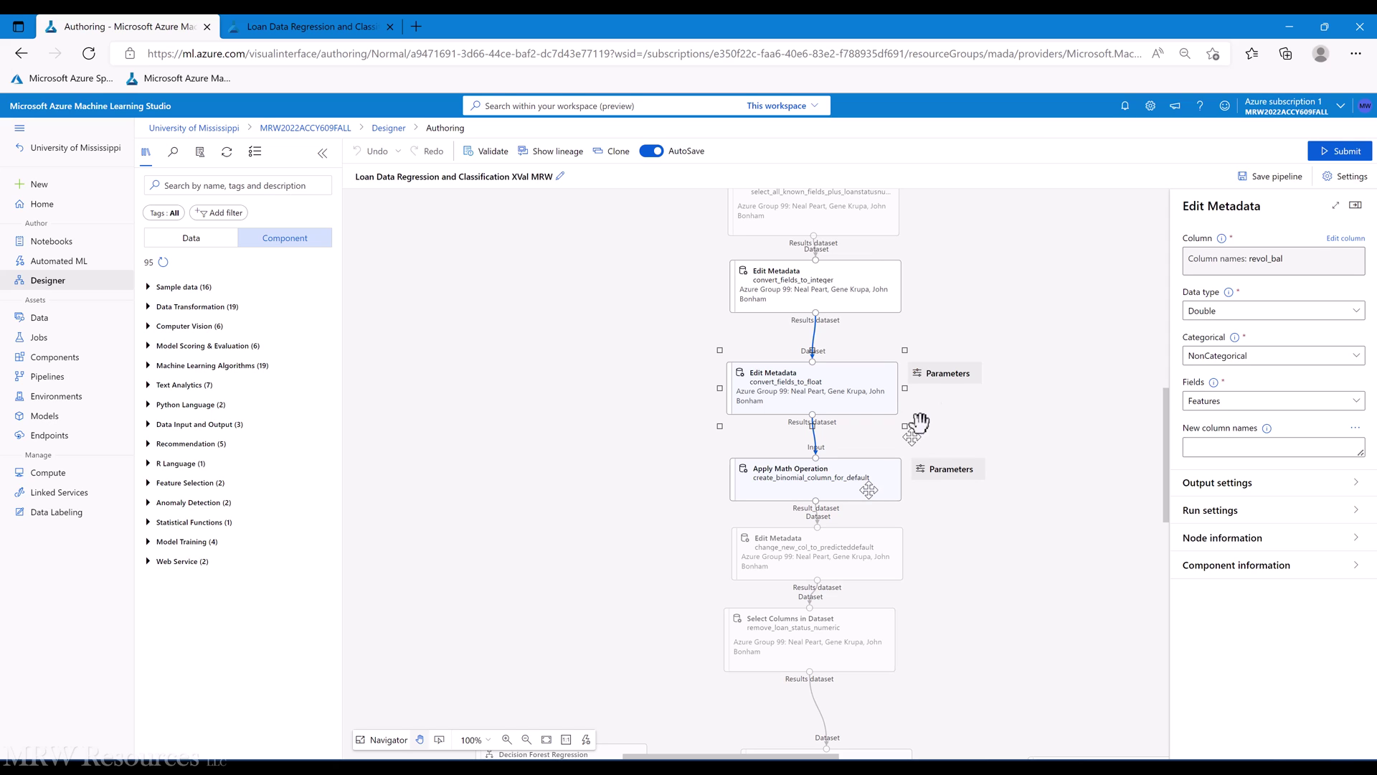
{"action": "left_click", "coordinate": [880, 470]}
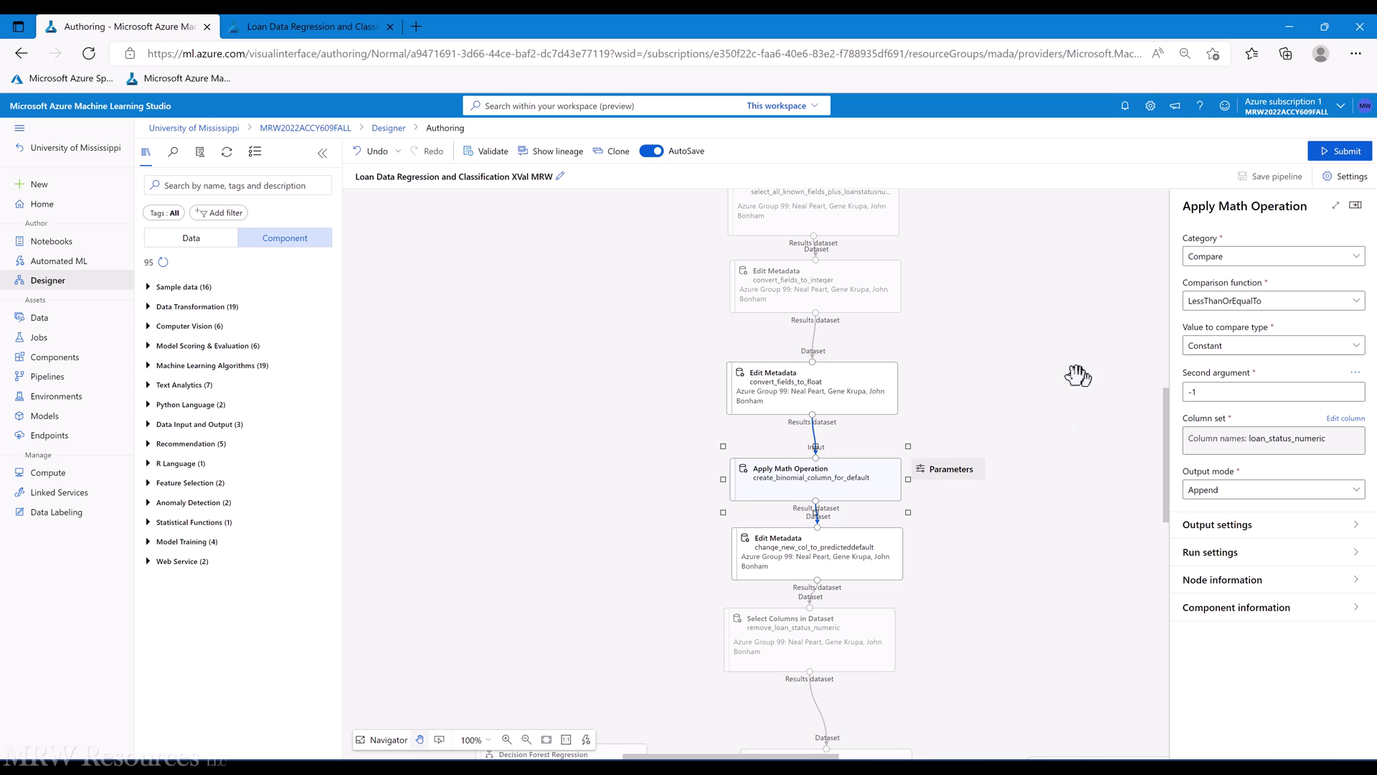
{"action": "left_click", "coordinate": [803, 553]}
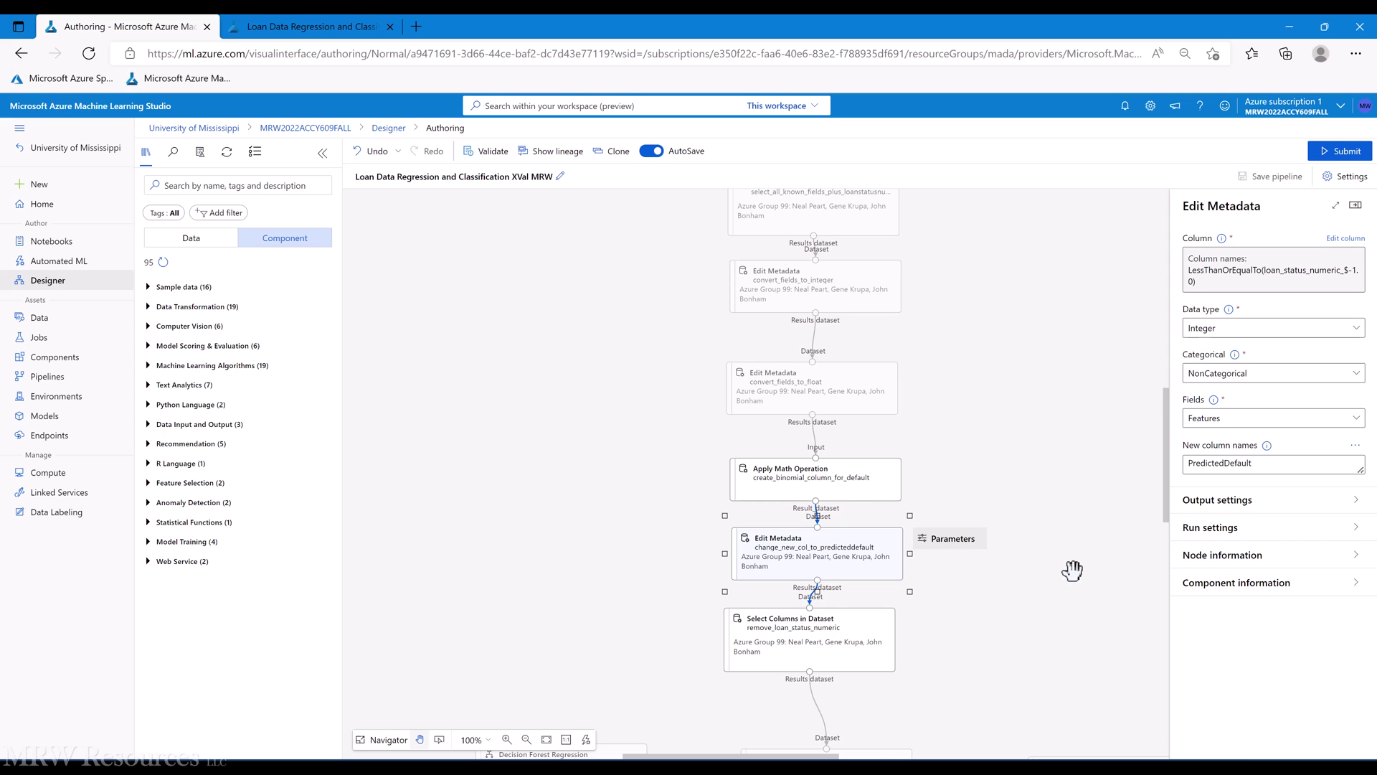
Review the column exclusion rule in the remove_loan_status_numeric Select Columns in Dataset component.
{"action": "scroll", "coordinate": [1072, 571], "scroll_direction": "down", "scroll_amount": 3}
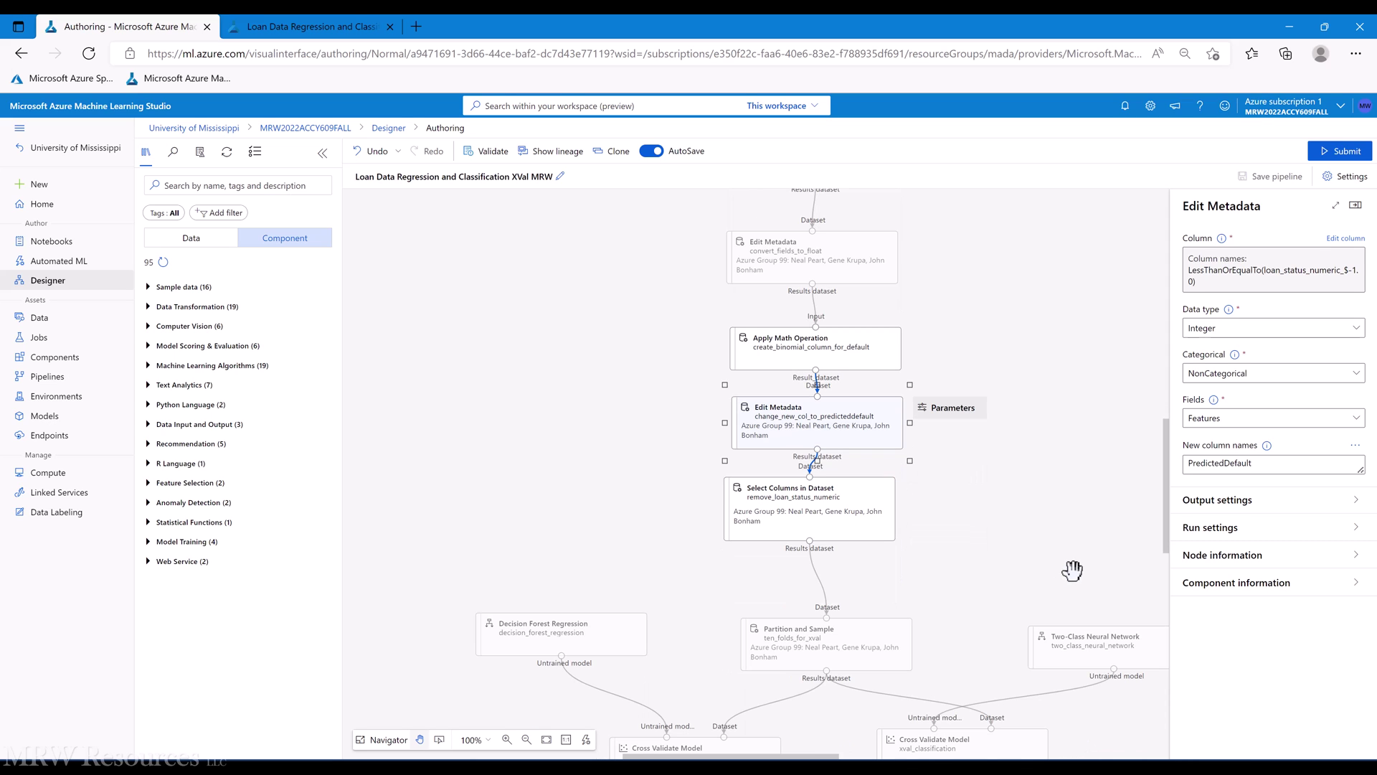
{"action": "left_click", "coordinate": [889, 528]}
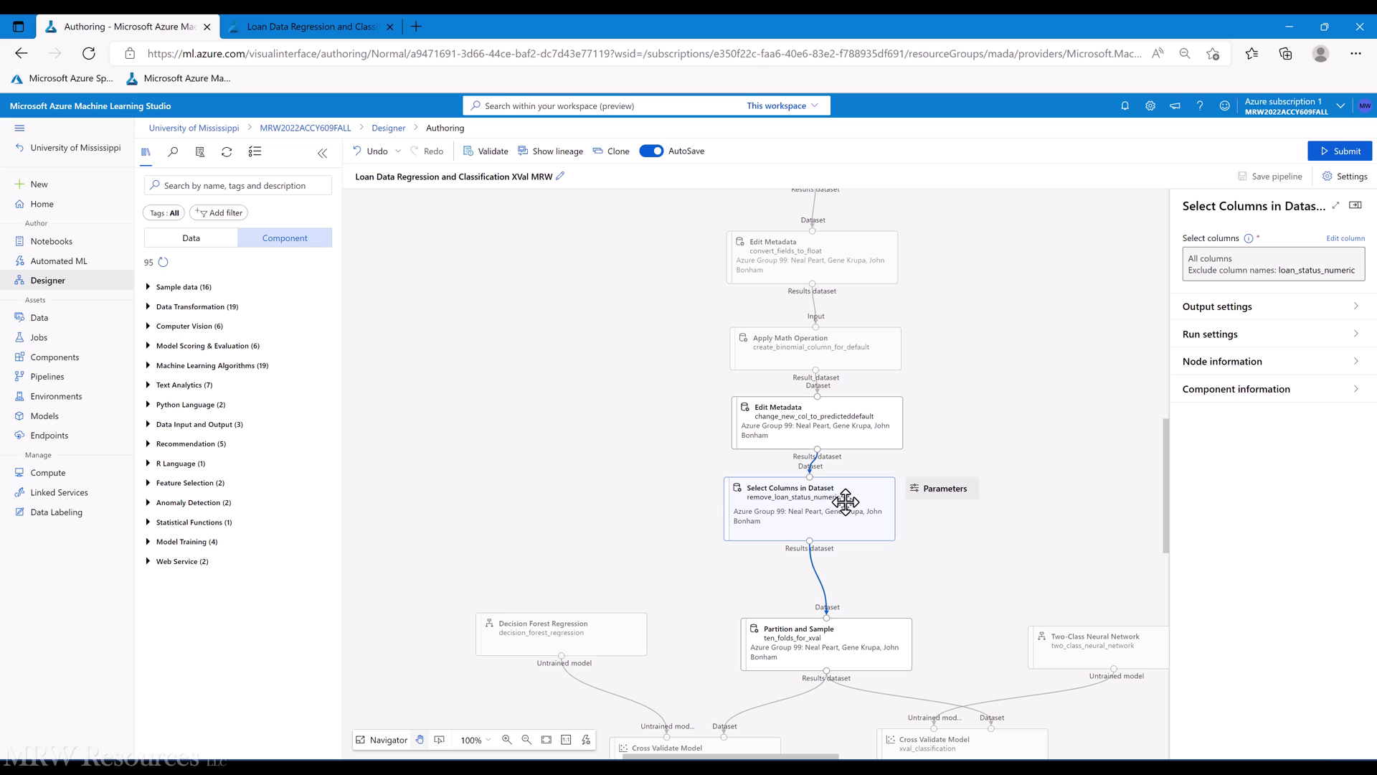
{"action": "left_click", "coordinate": [1345, 238]}
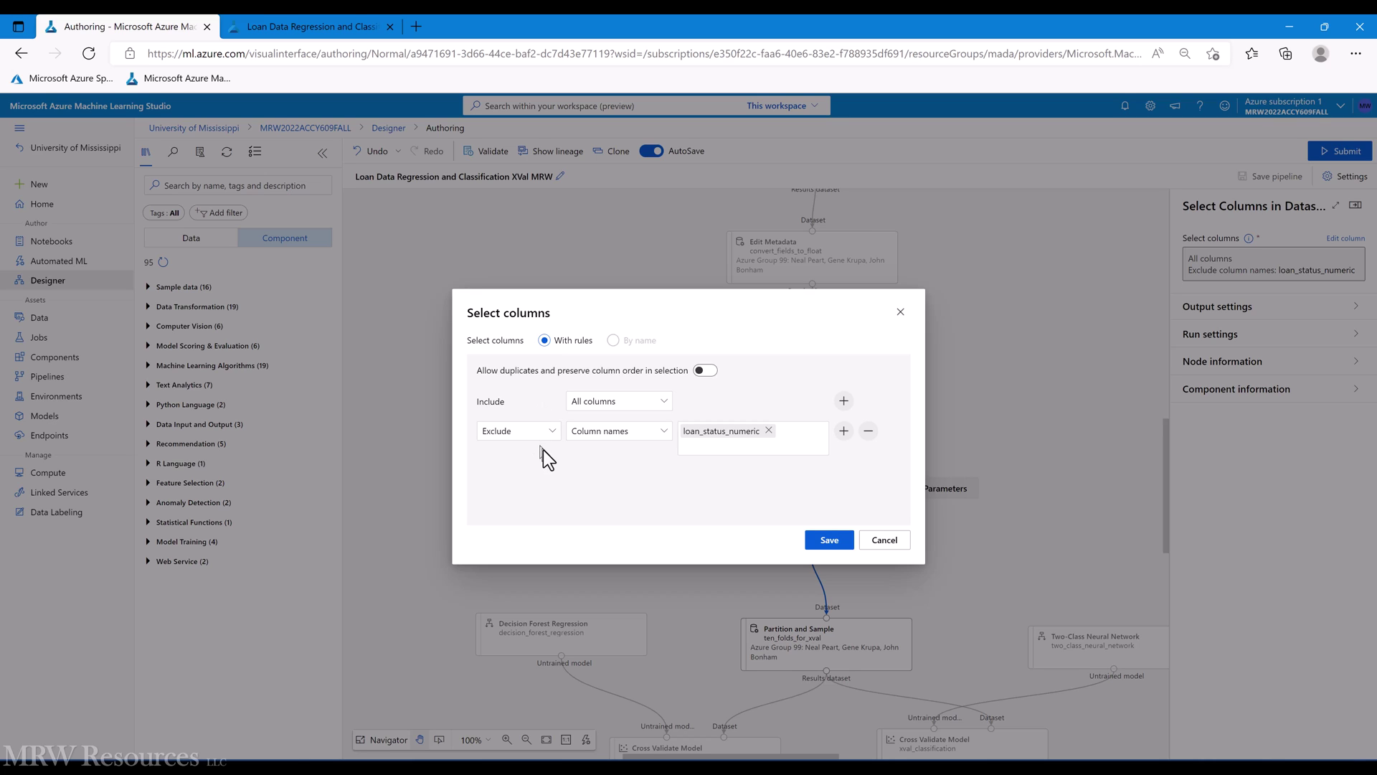
{"action": "left_click", "coordinate": [832, 547]}
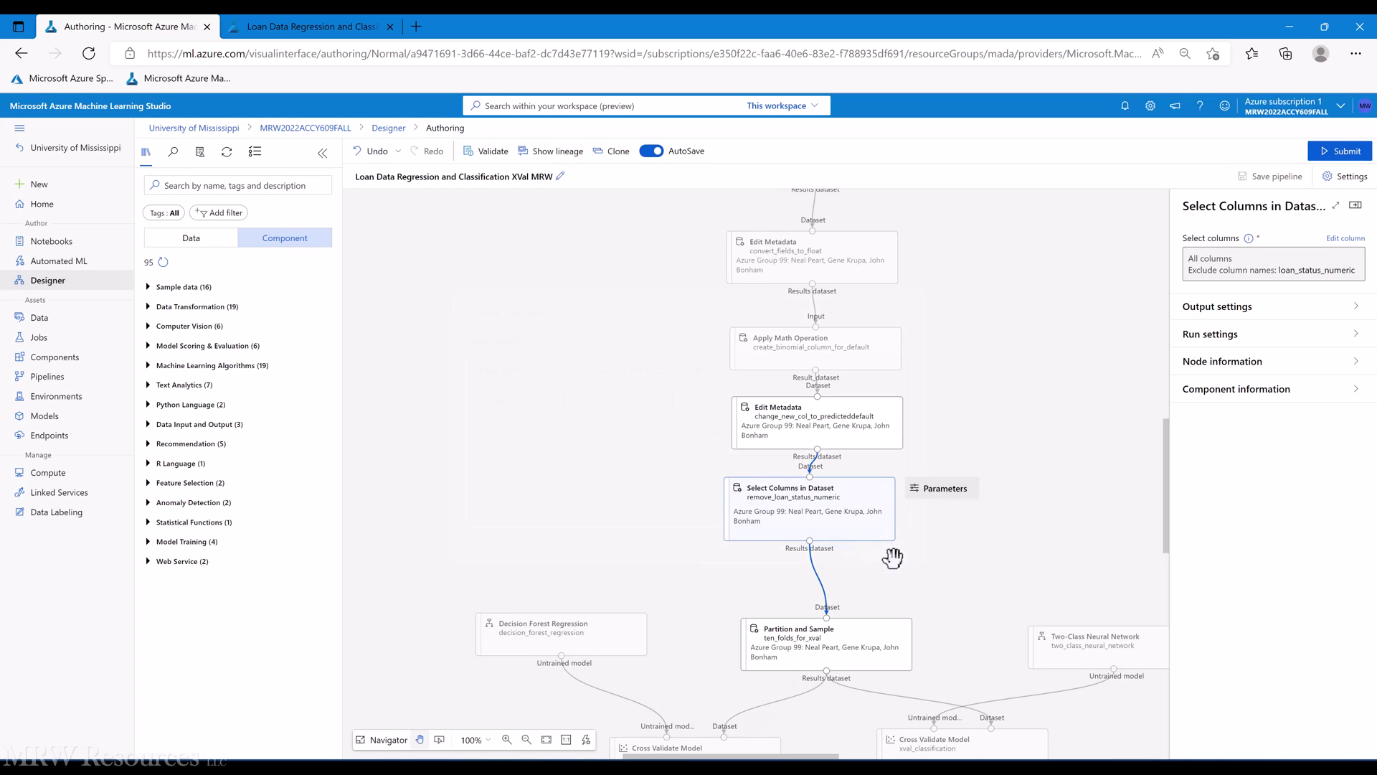
Review the settings of the ten_folds_for_xval, Decision Forest Regression, Two-Class Neural Network and xval_regression components.
{"action": "scroll", "coordinate": [928, 550], "scroll_direction": "down", "scroll_amount": 3}
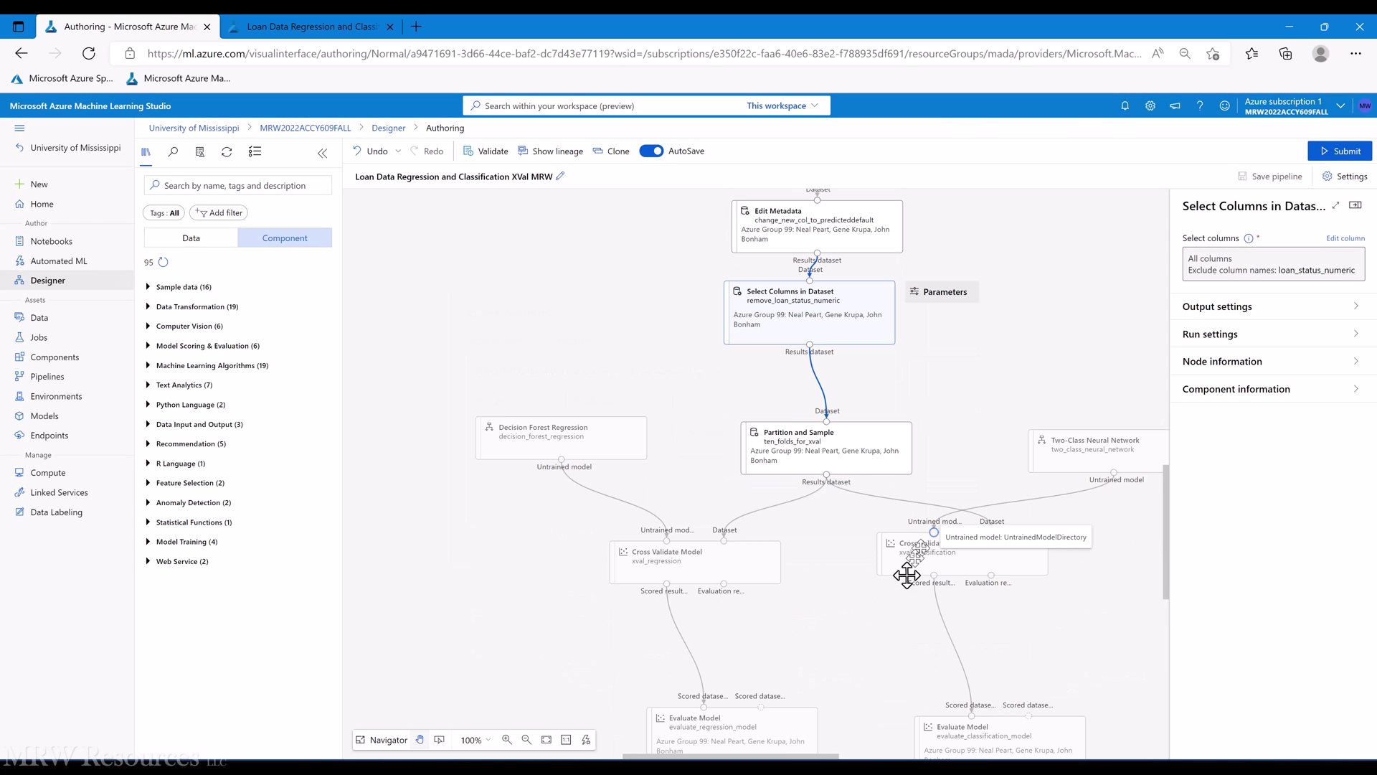
{"action": "scroll", "coordinate": [854, 632], "scroll_direction": "down", "scroll_amount": 1}
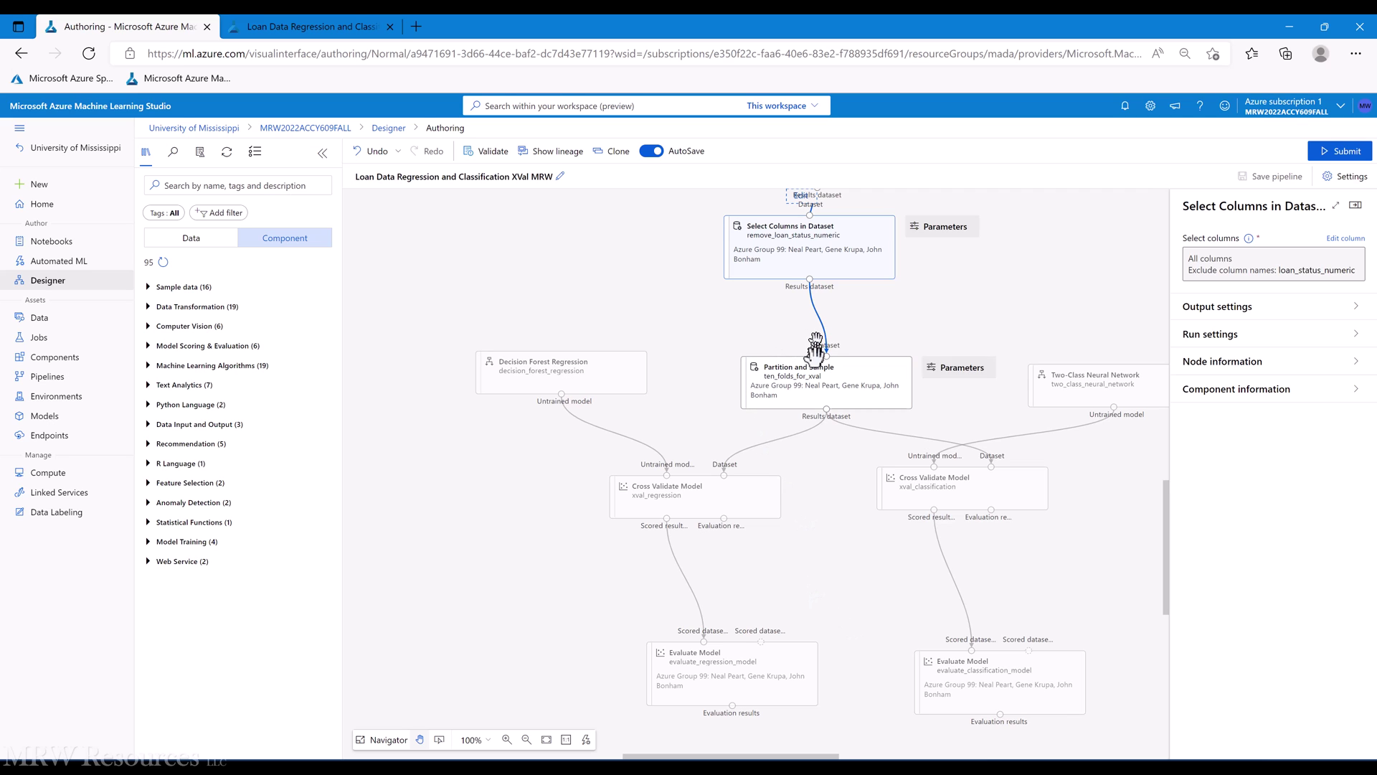
{"action": "left_click", "coordinate": [811, 378]}
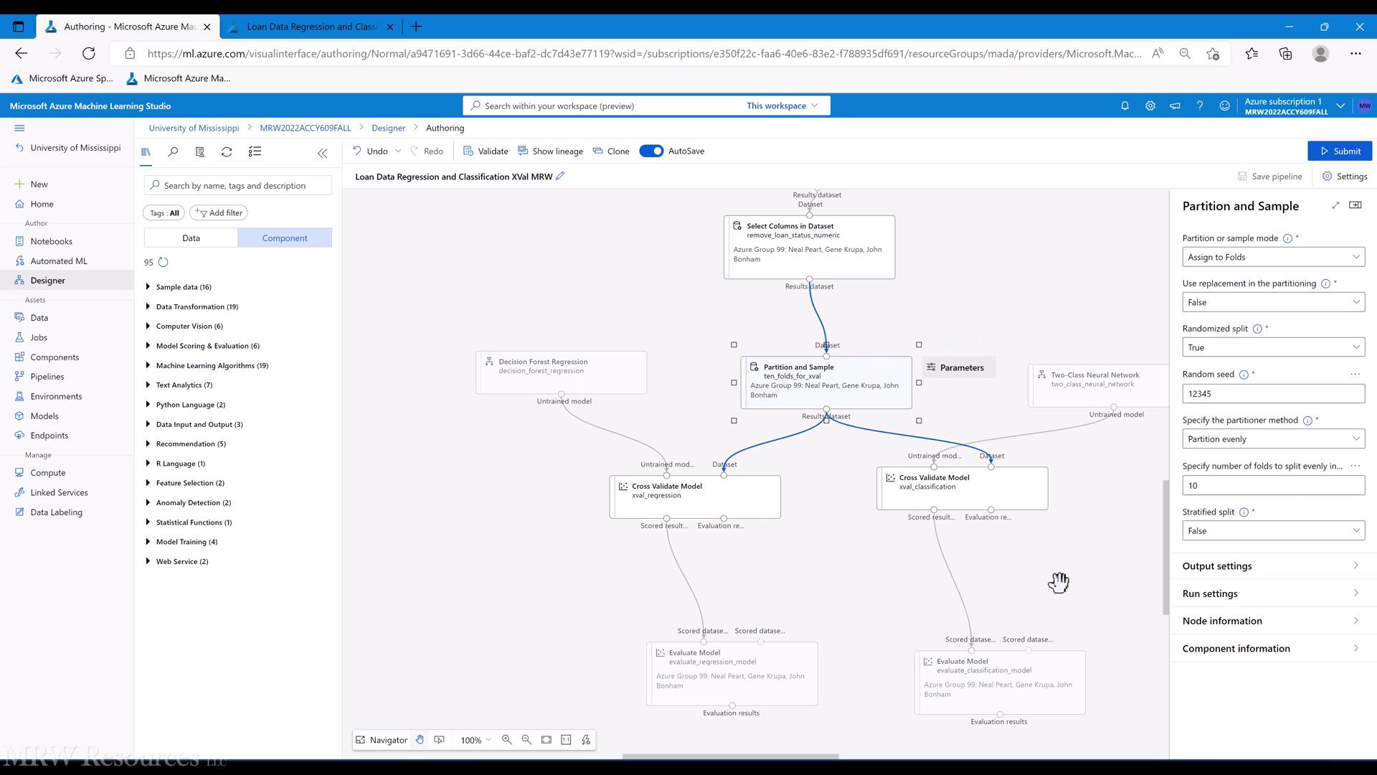
{"action": "left_click", "coordinate": [520, 372]}
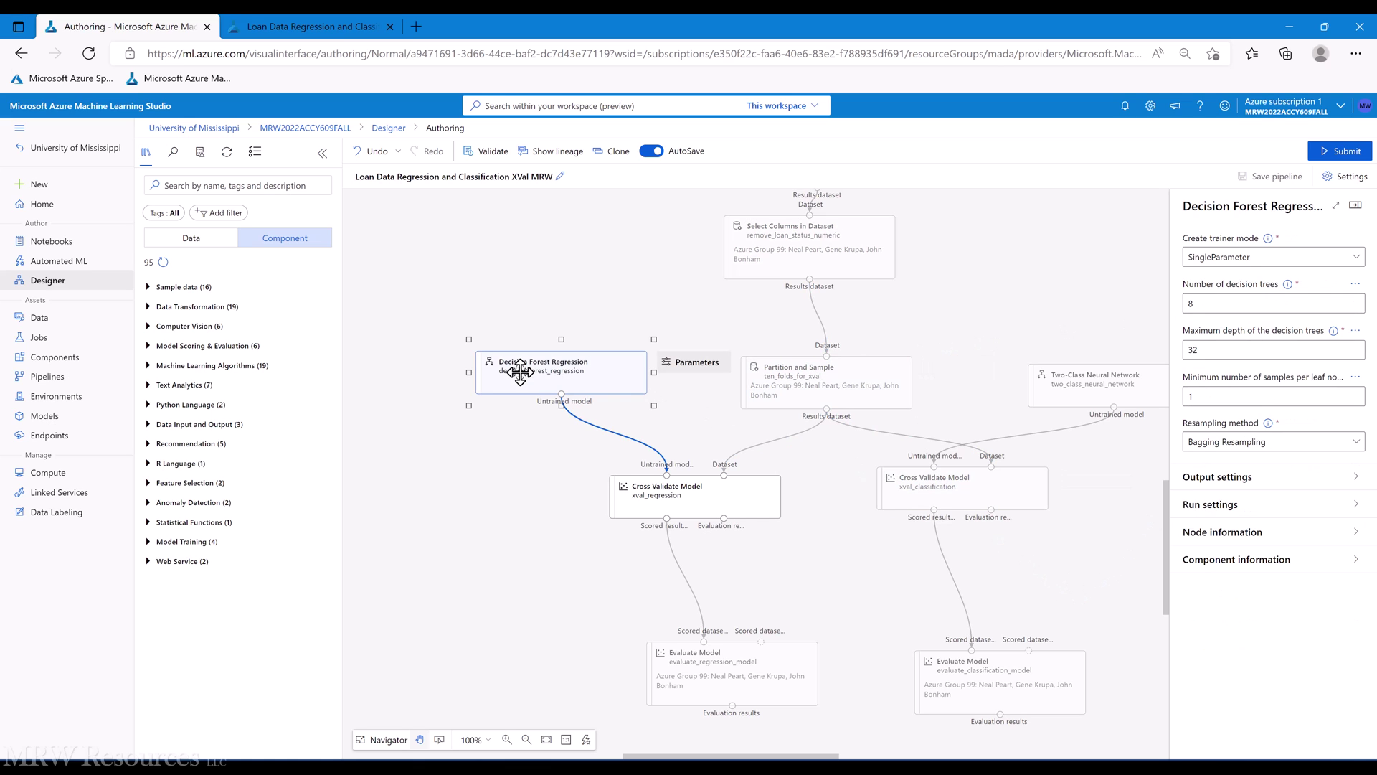
{"action": "left_click", "coordinate": [1069, 385]}
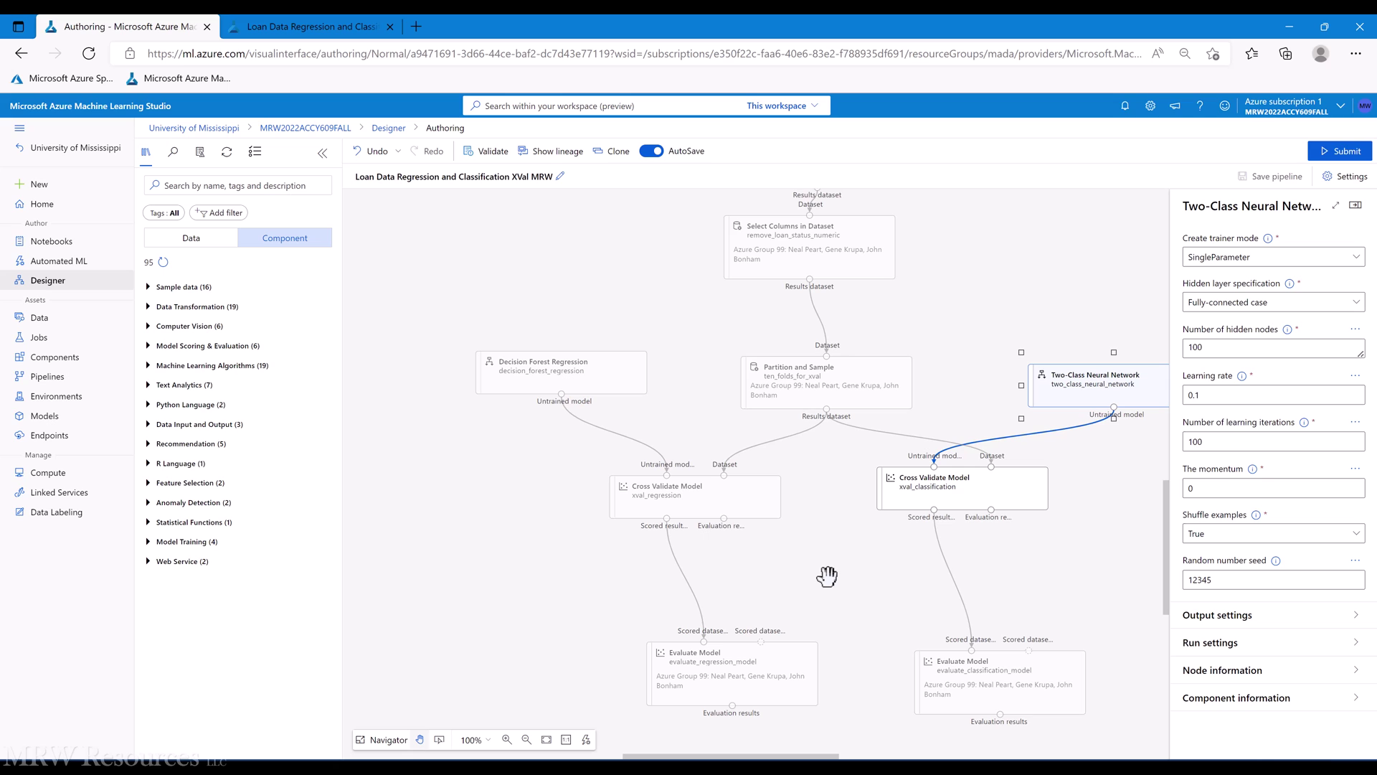
{"action": "left_click", "coordinate": [673, 493]}
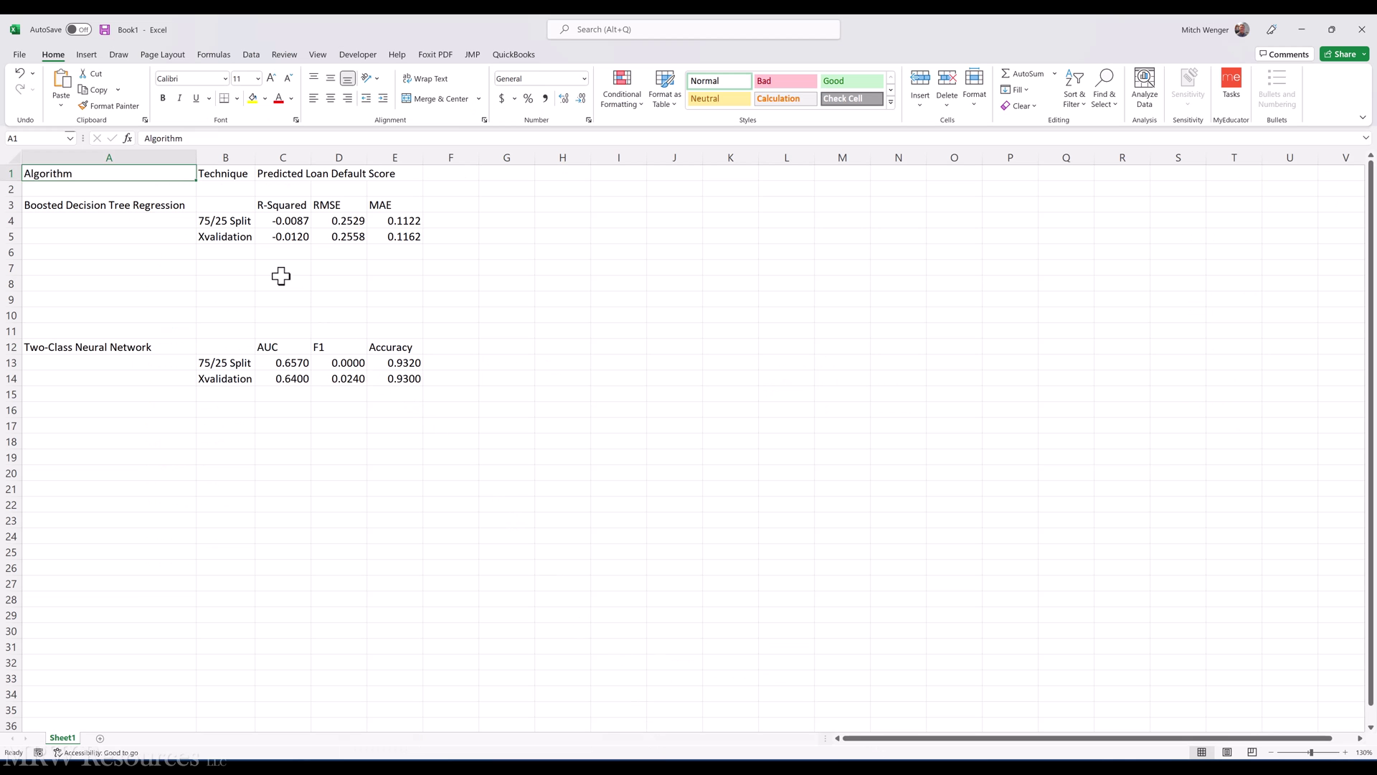
Compare the 75/25 split and cross-validation scores of both algorithms in the Excel workbook, and return to Azure Machine Learning Studio.
{"action": "left_click", "coordinate": [281, 281]}
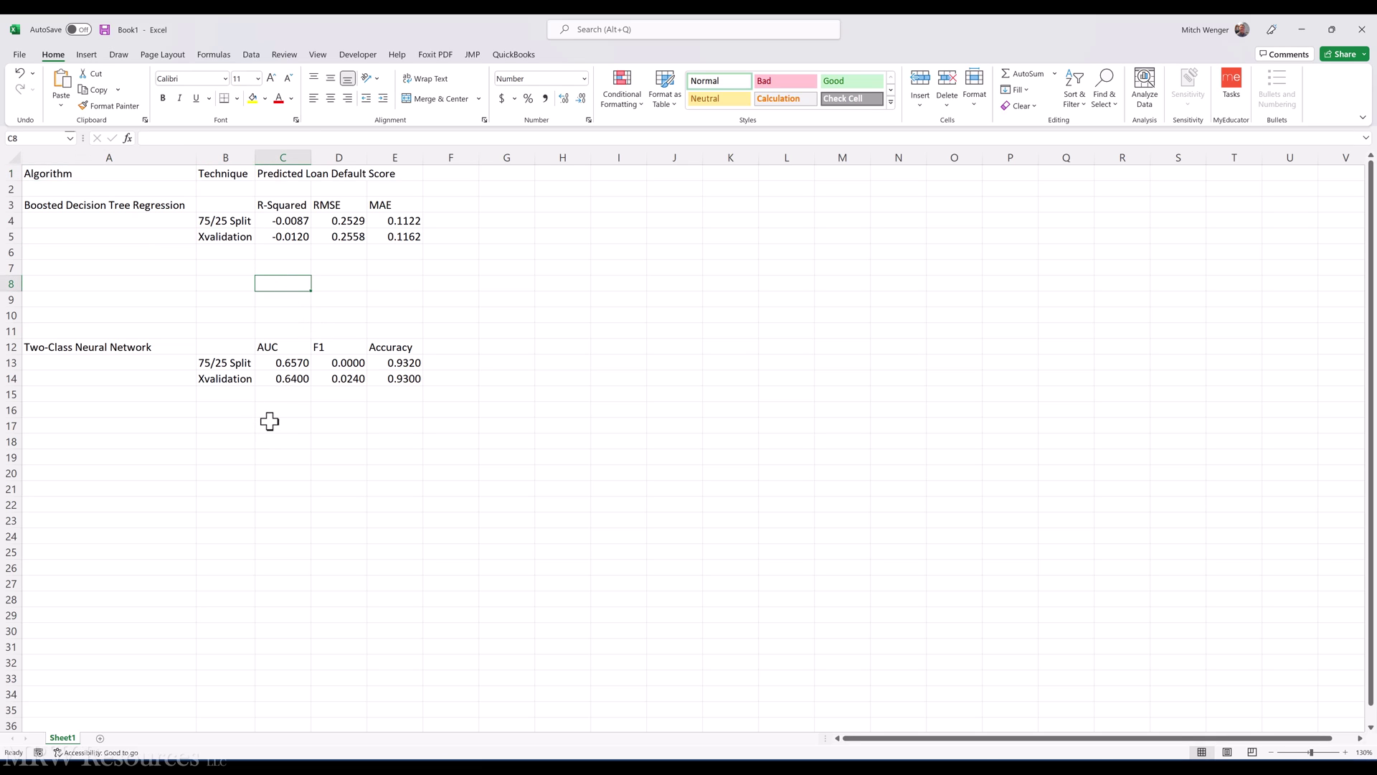
{"action": "key", "text": "Up"}
{"action": "key", "text": "Up"}
{"action": "key", "text": "Up"}
{"action": "key", "text": "Up"}
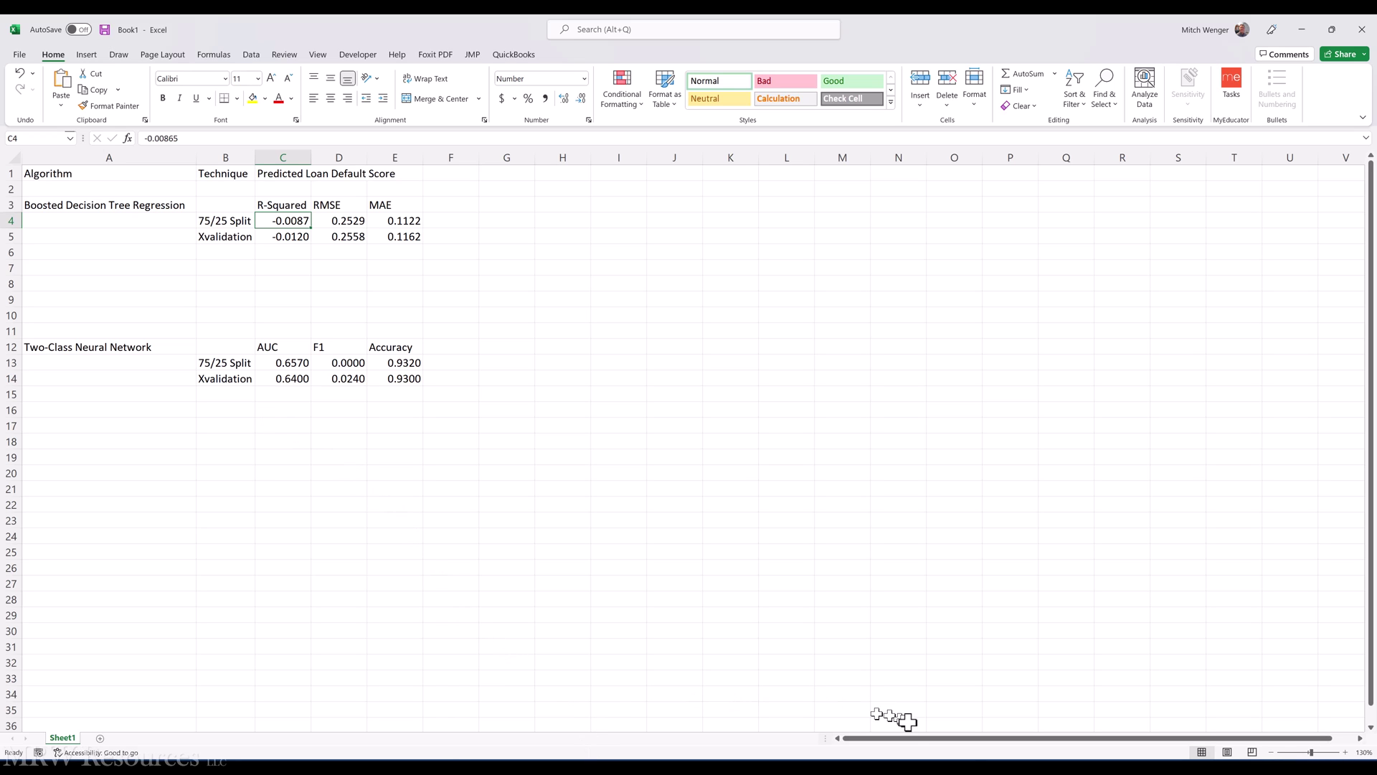
{"action": "key", "text": "alt+Tab"}
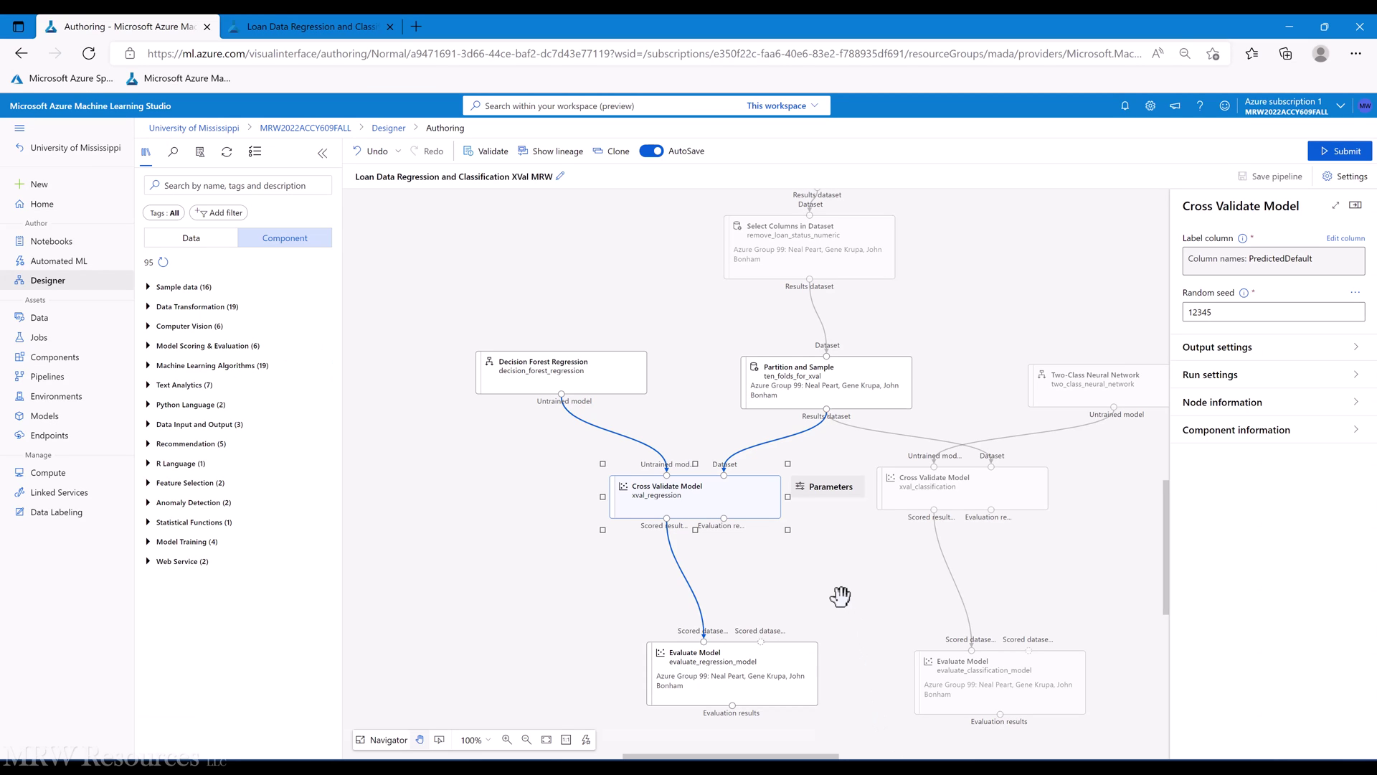
Clone the pipeline and rename the copied draft "Loan Data Regression and Classification Tune MRW on 11-02-2022".
{"action": "left_click", "coordinate": [840, 596]}
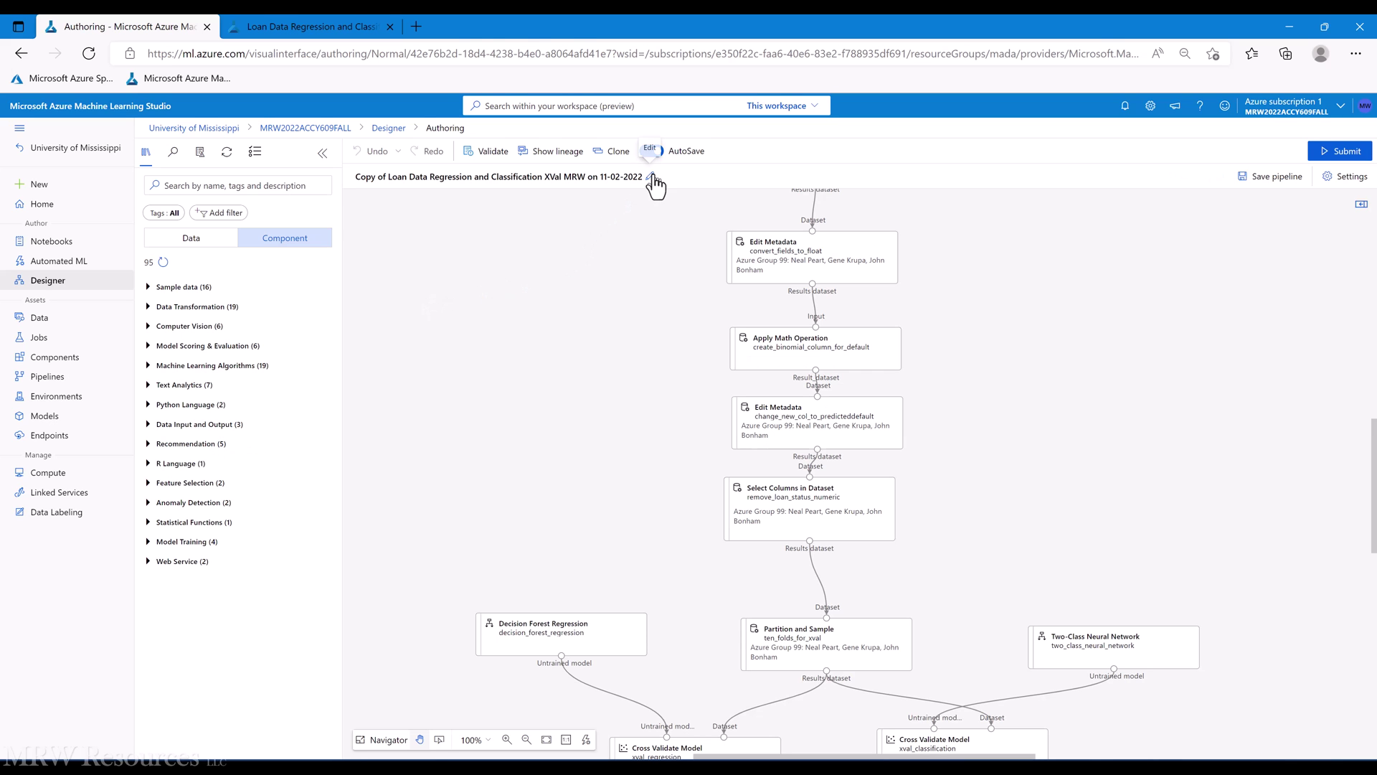
{"action": "left_click", "coordinate": [652, 178]}
{"action": "left_click", "coordinate": [1112, 184]}
{"action": "key", "text": "Home"}
{"action": "key", "text": "Delete"}
{"action": "key", "text": "Delete"}
{"action": "key", "text": "Delete"}
{"action": "key", "text": "Delete"}
{"action": "key", "text": "Delete"}
{"action": "key", "text": "Delete"}
{"action": "key", "text": "Delete"}
{"action": "key", "text": "Delete"}
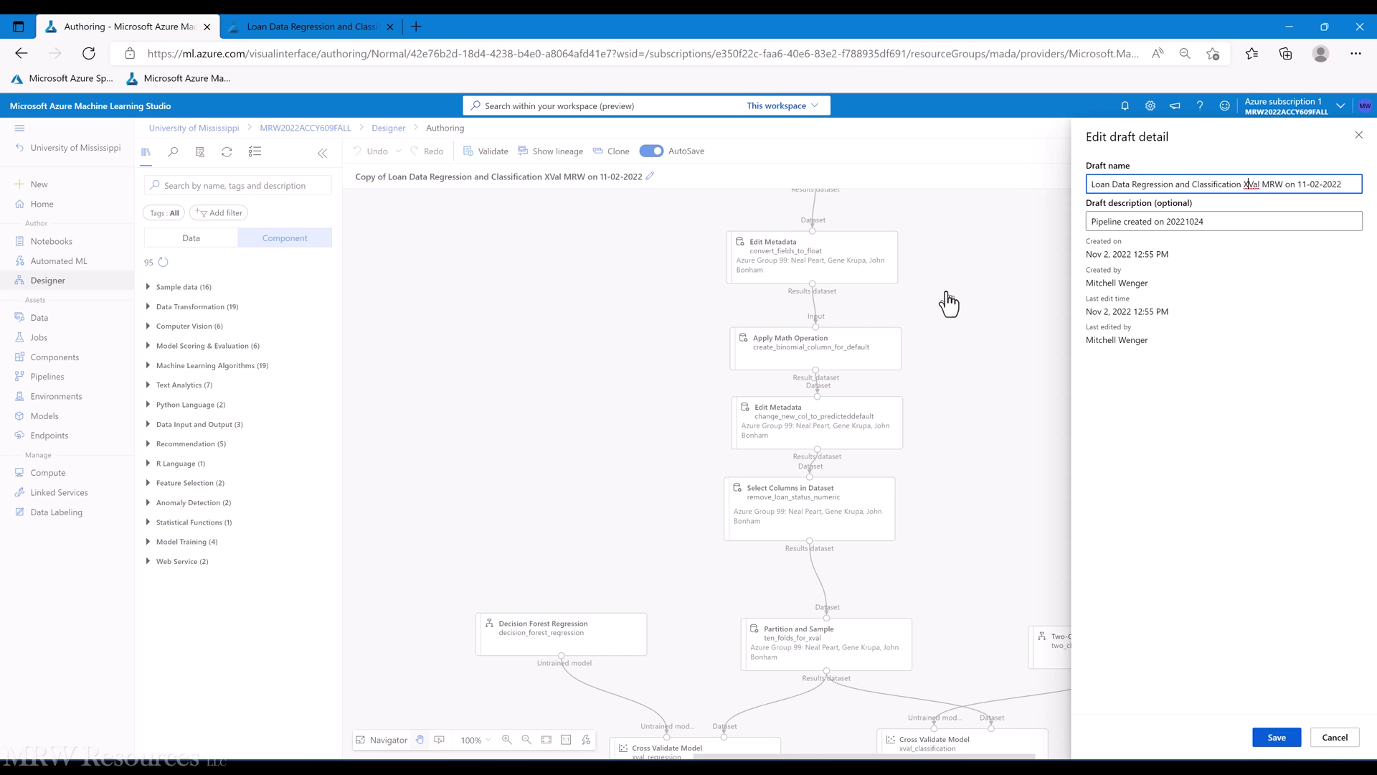
{"action": "key", "text": "Delete"}
{"action": "key", "text": "Delete"}
{"action": "key", "text": "Delete"}
{"action": "key", "text": "Delete"}
{"action": "type", "text": "Tune"}
{"action": "left_click", "coordinate": [942, 298]}
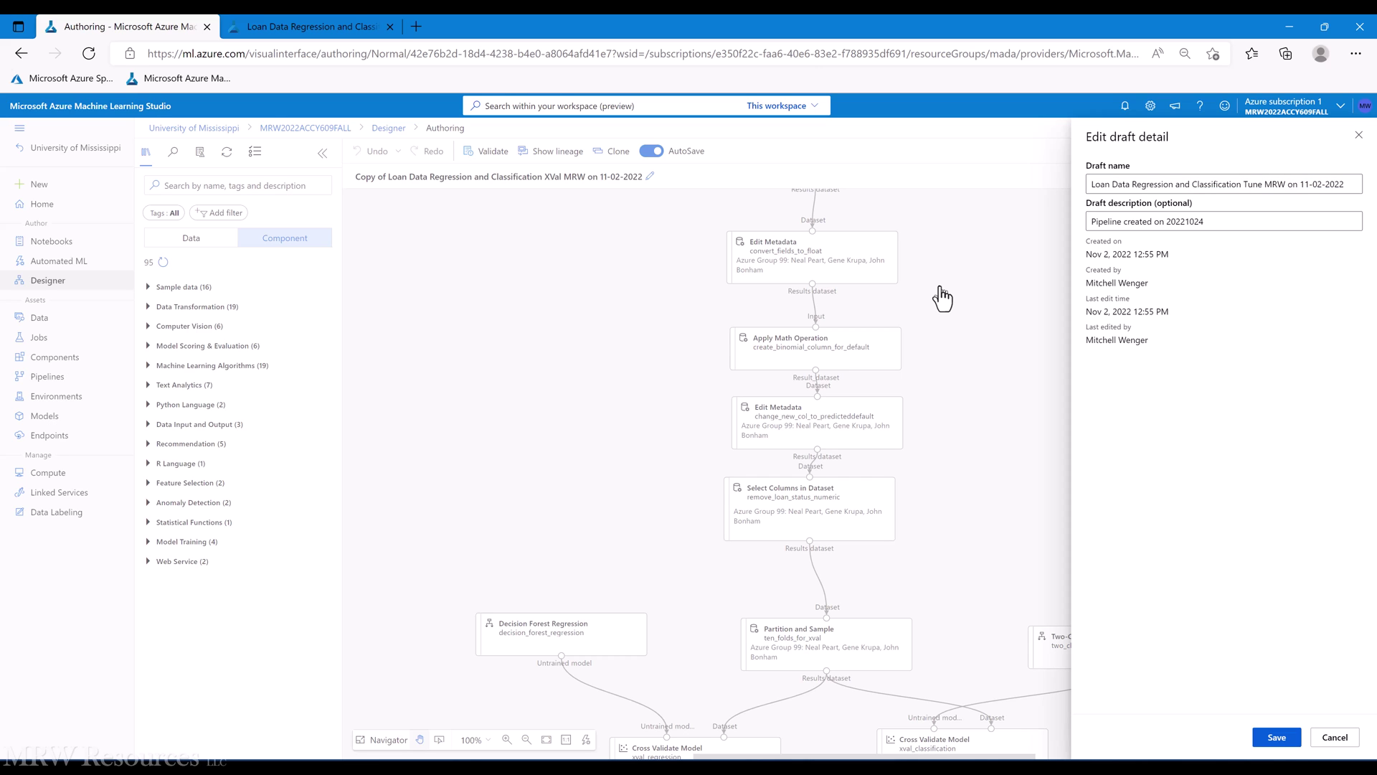
{"action": "left_click", "coordinate": [1277, 737]}
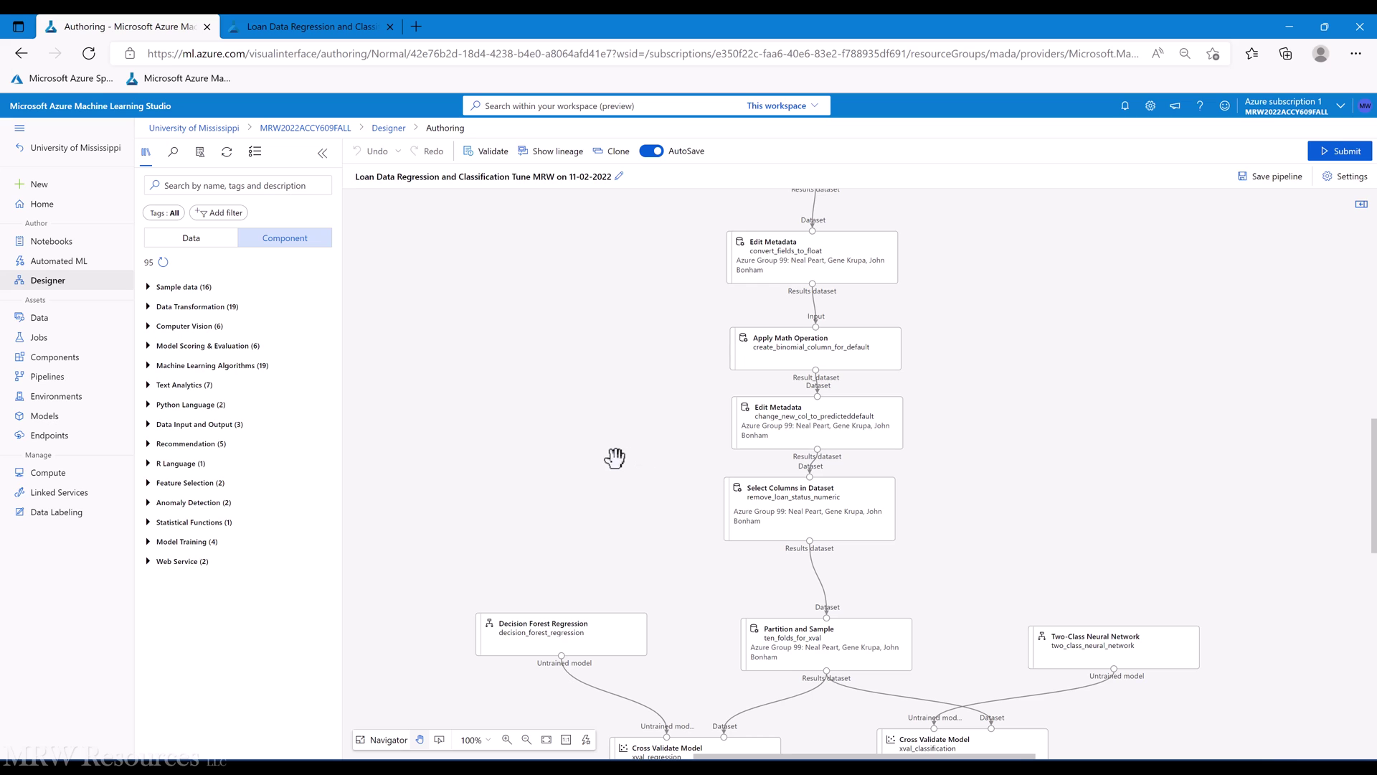
Delete the xval_regression and xval_classification Cross Validate Model components from the pipeline.
{"action": "scroll", "coordinate": [615, 456], "scroll_direction": "down", "scroll_amount": 2}
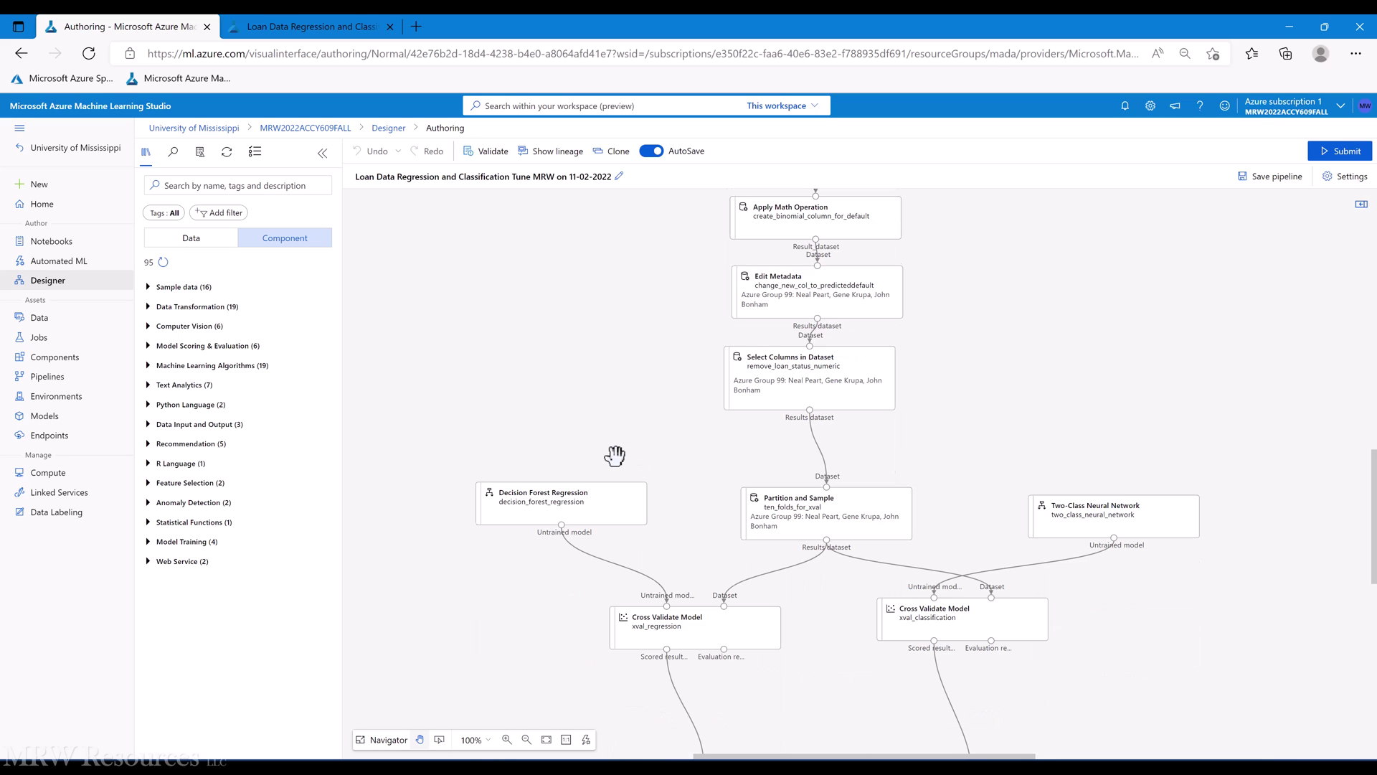
{"action": "scroll", "coordinate": [632, 455], "scroll_direction": "down", "scroll_amount": 1}
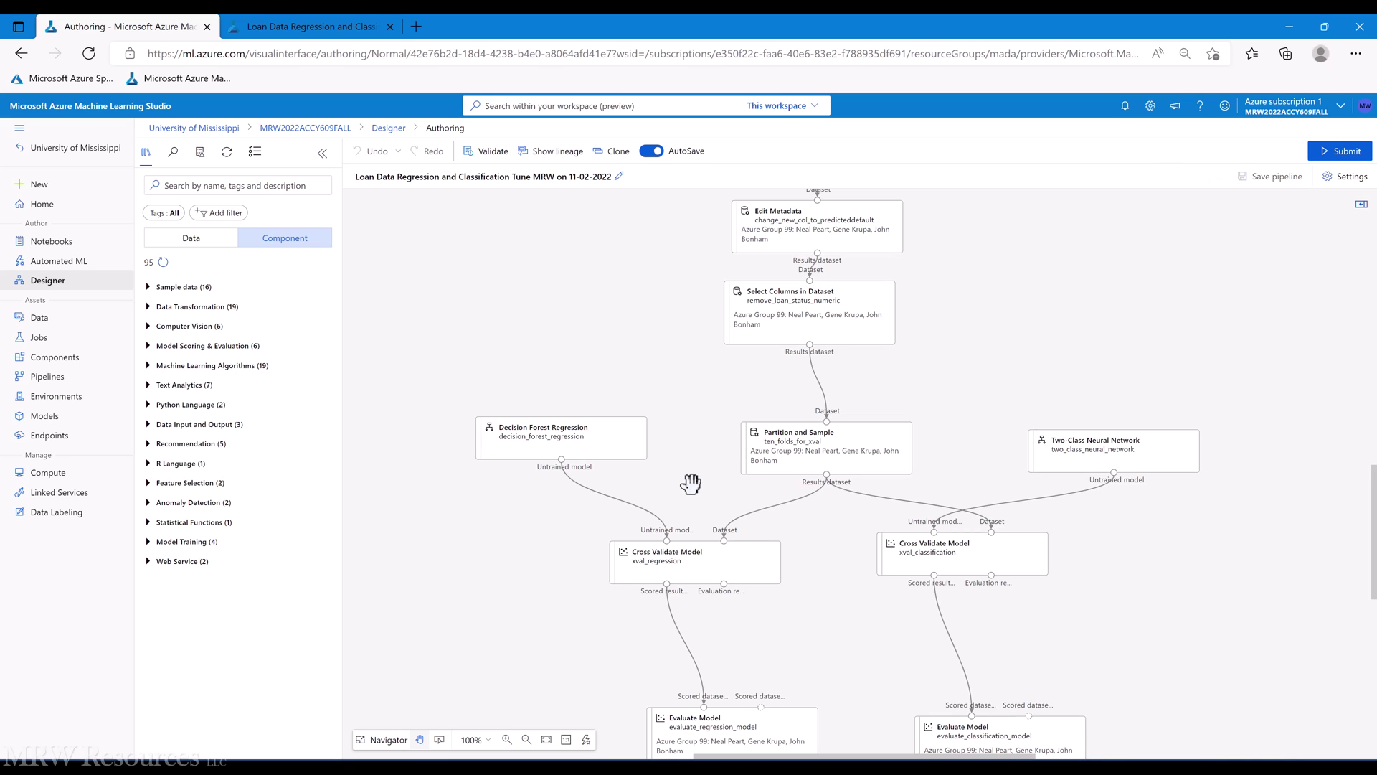
{"action": "left_click", "coordinate": [771, 449]}
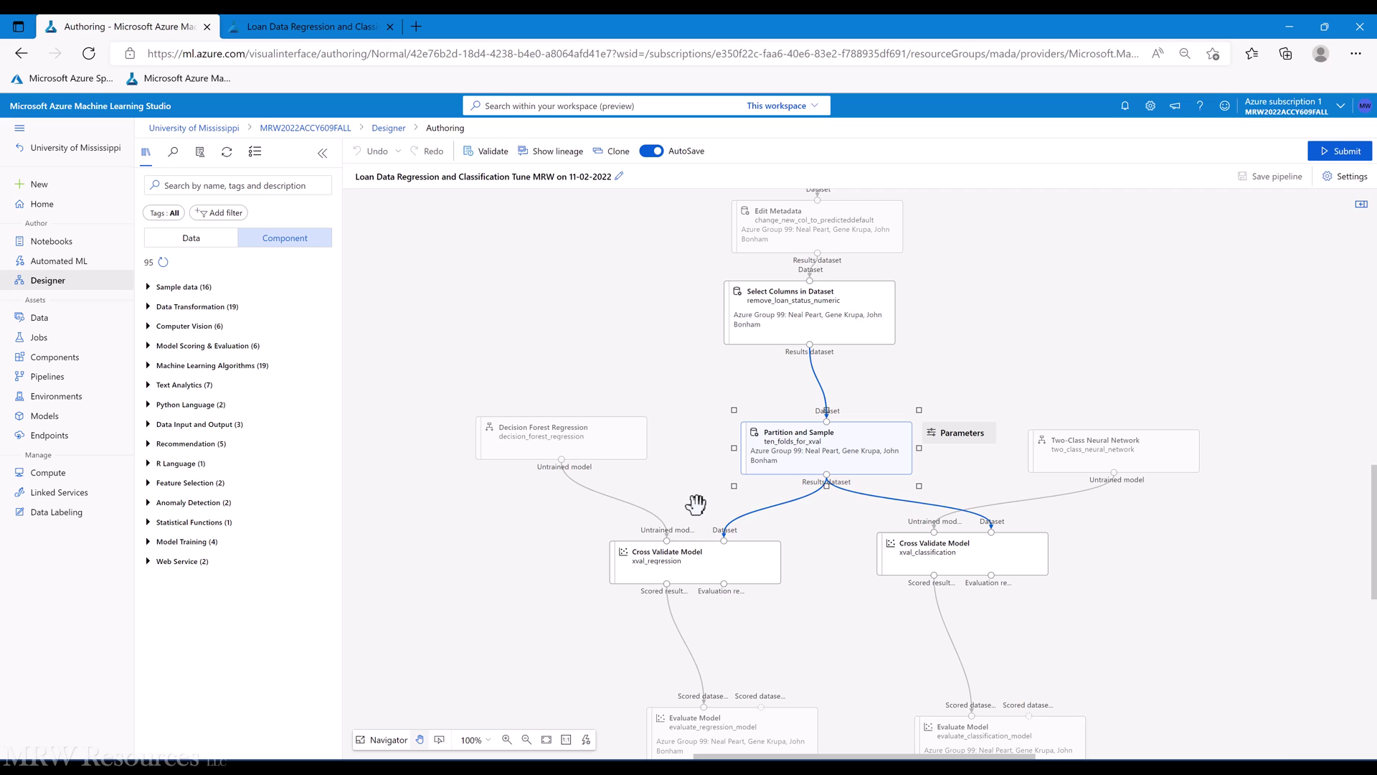
{"action": "left_click", "coordinate": [716, 574]}
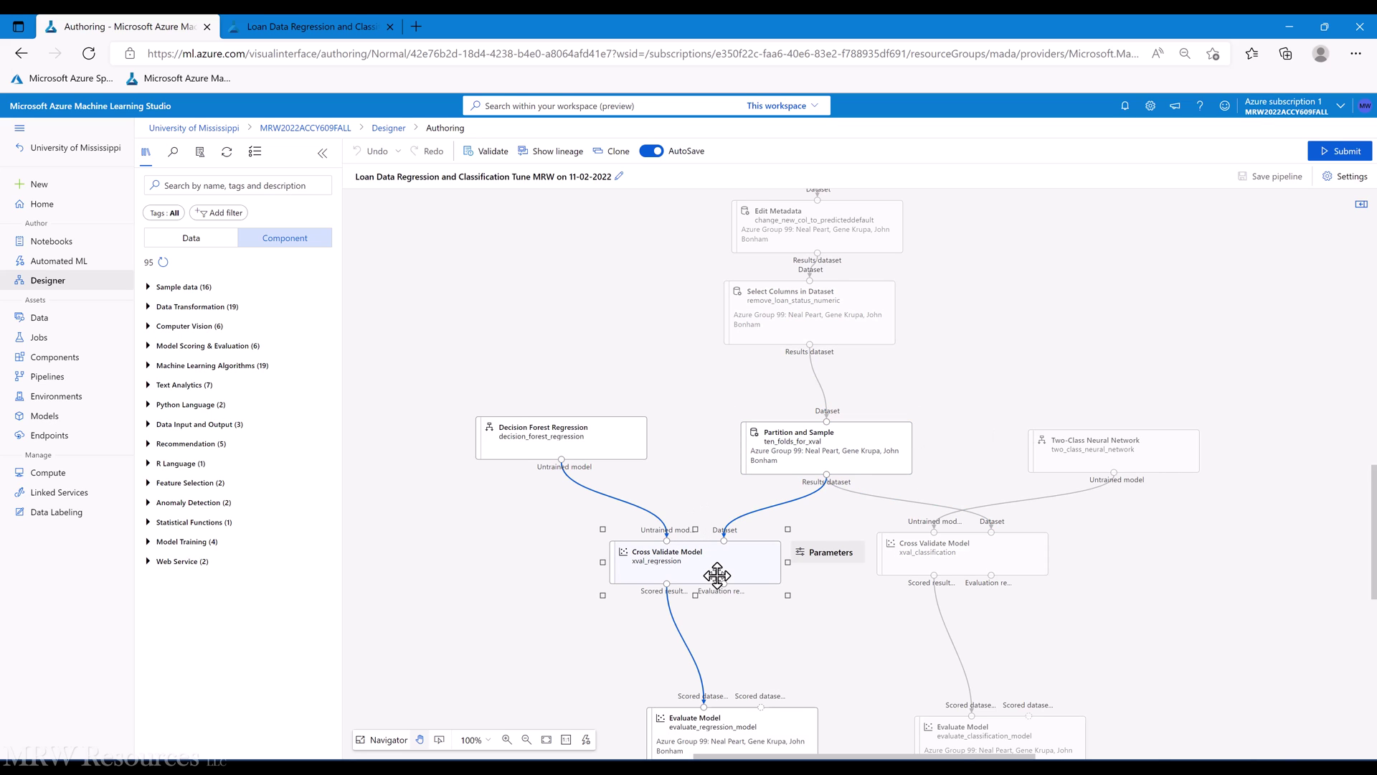
{"action": "key", "text": "Delete"}
{"action": "left_click", "coordinate": [907, 556]}
{"action": "key", "text": "Delete"}
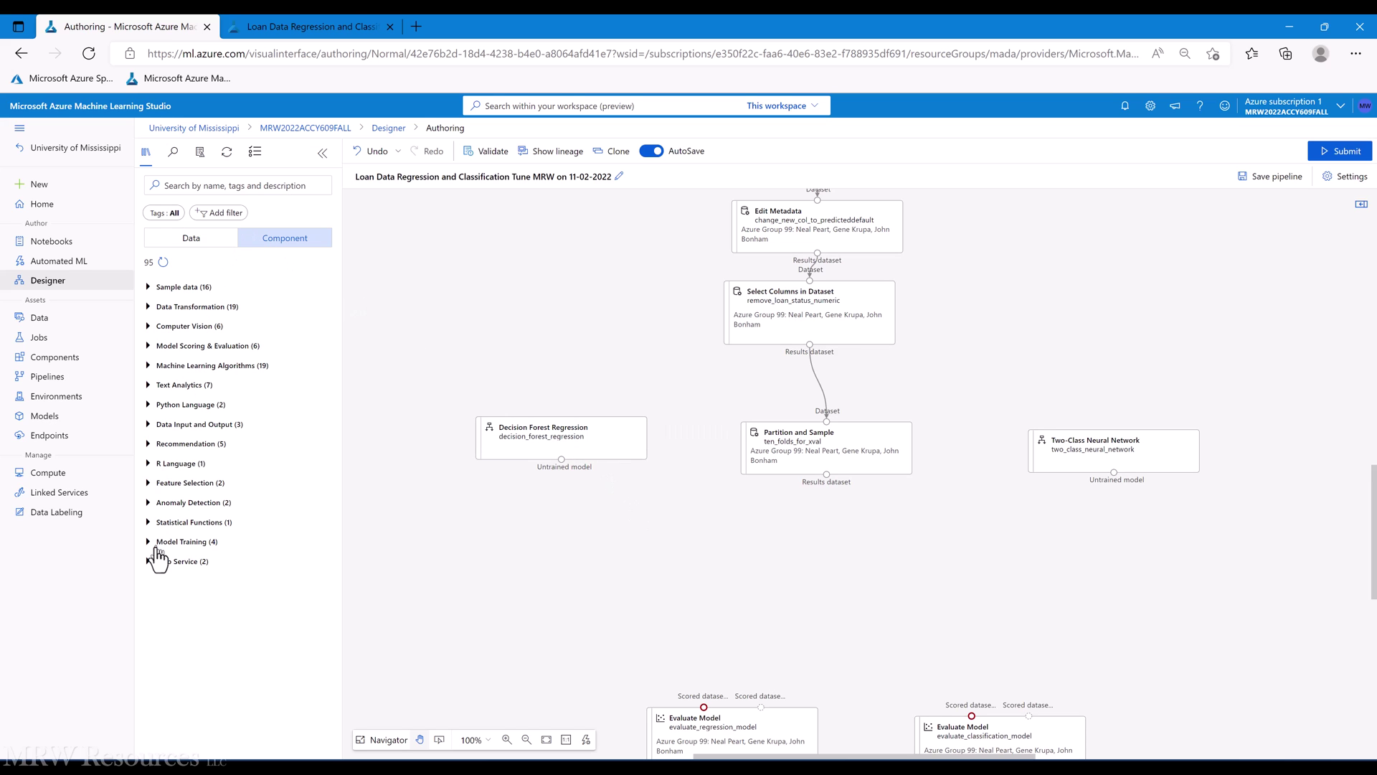
Add a Tune Model Hyperparameters component below Decision Forest Regression and Partition and Sample, and open its settings.
{"action": "left_click", "coordinate": [150, 542]}
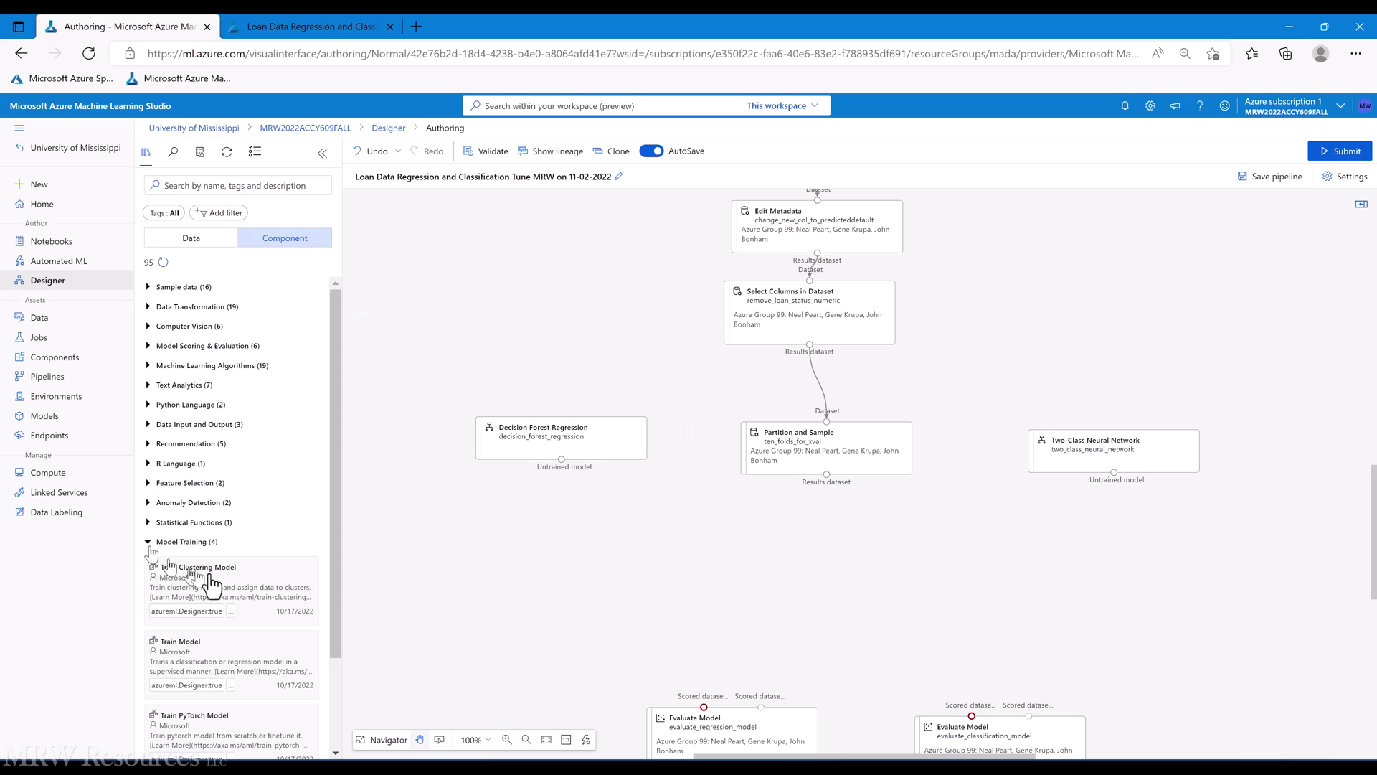
{"action": "scroll", "coordinate": [224, 587], "scroll_direction": "down", "scroll_amount": 2}
{"action": "left_click_drag", "start_coordinate": [218, 672], "coordinate": [696, 538]}
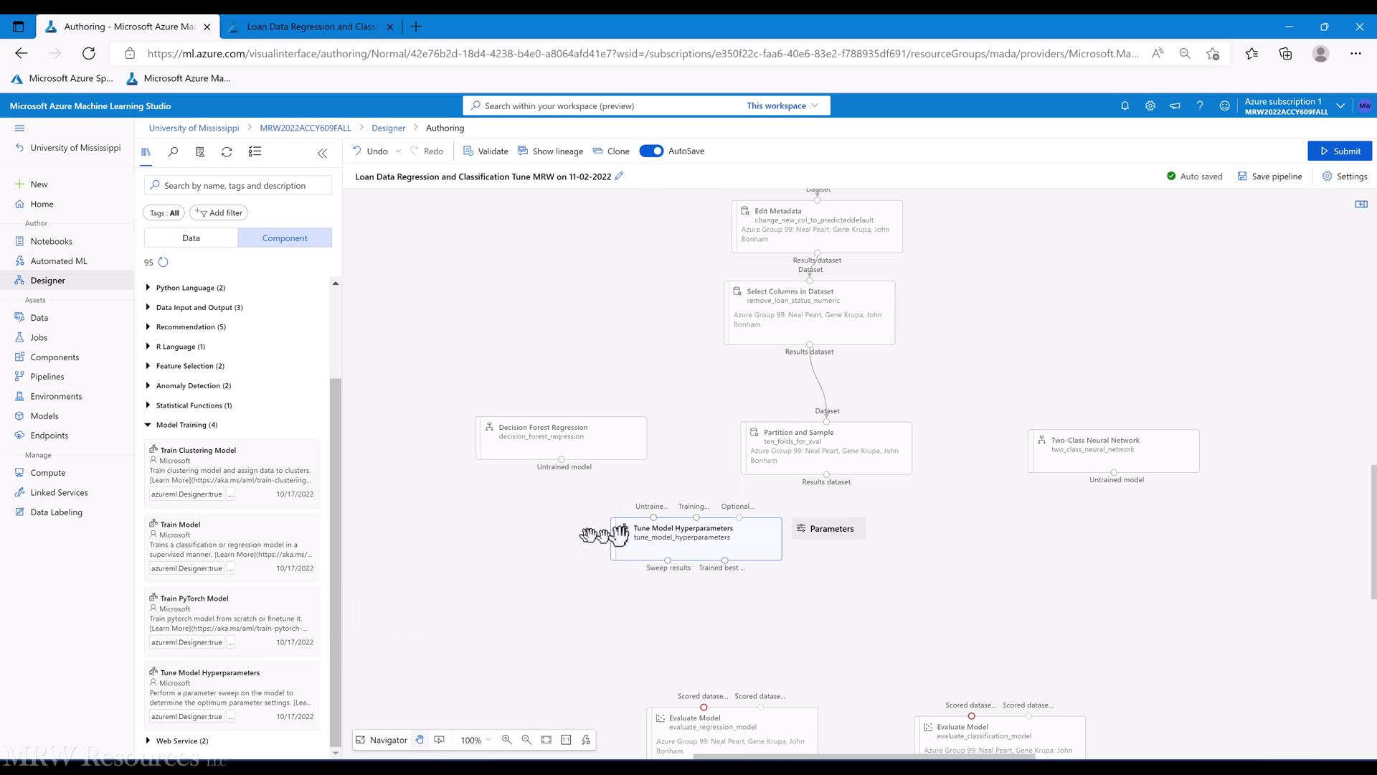
{"action": "left_click", "coordinate": [689, 537]}
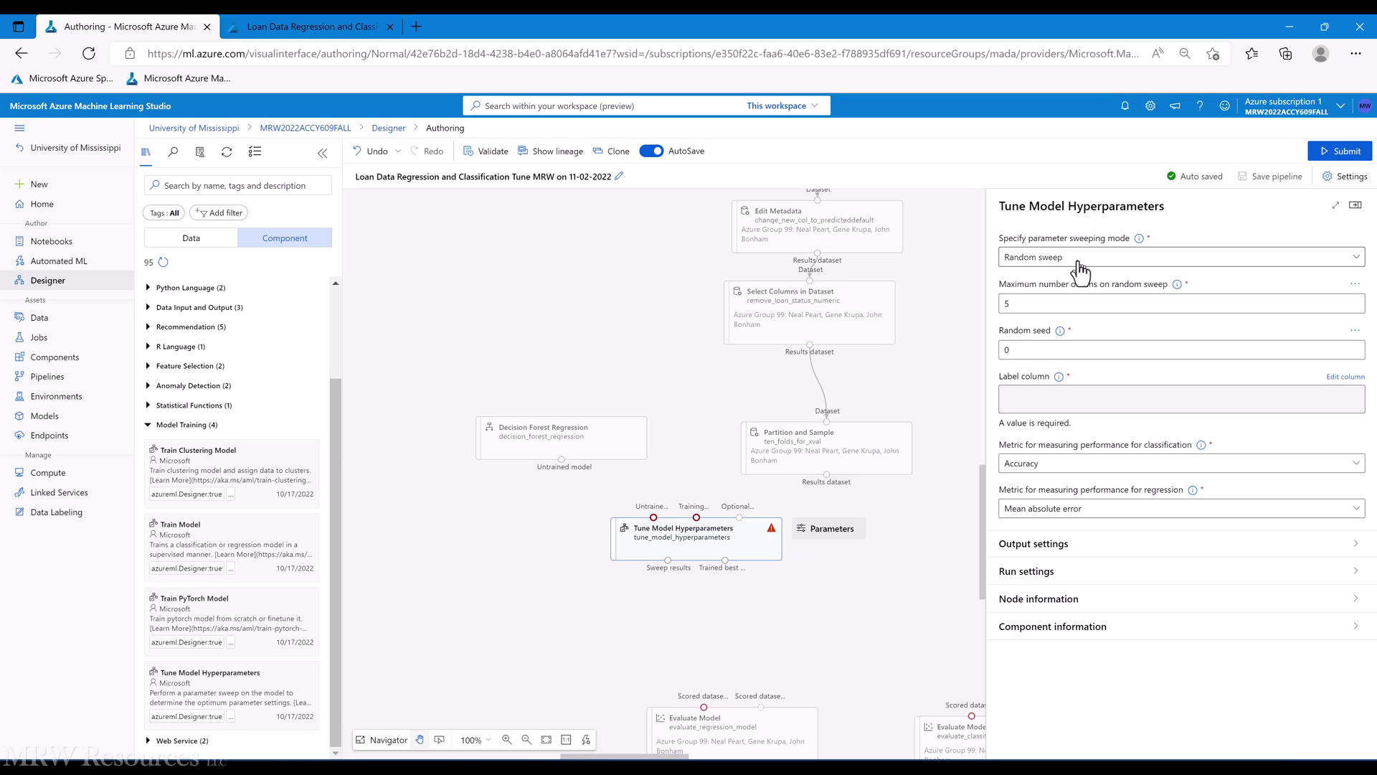
Switch the parameter sweeping mode to Entire grid and back to Random sweep.
{"action": "left_click", "coordinate": [1077, 263]}
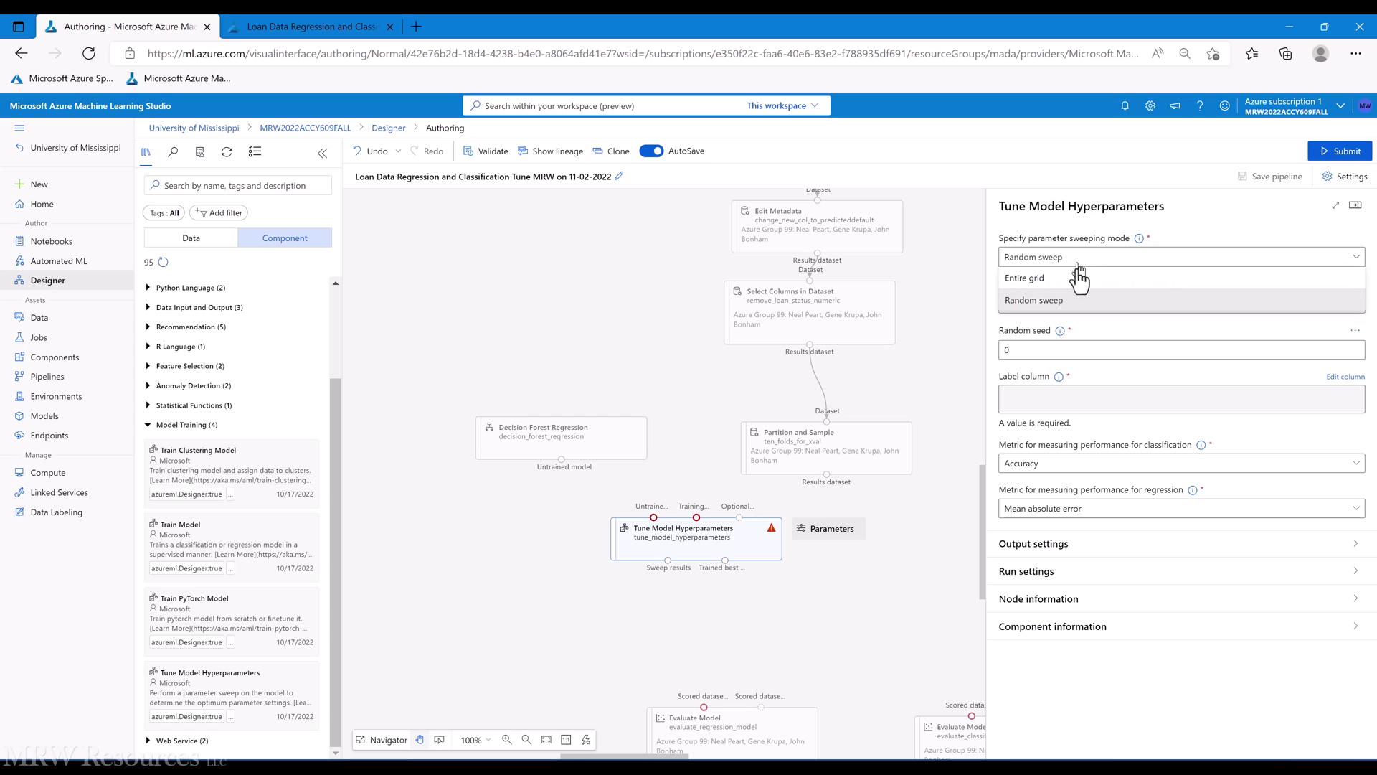
{"action": "left_click", "coordinate": [1072, 277]}
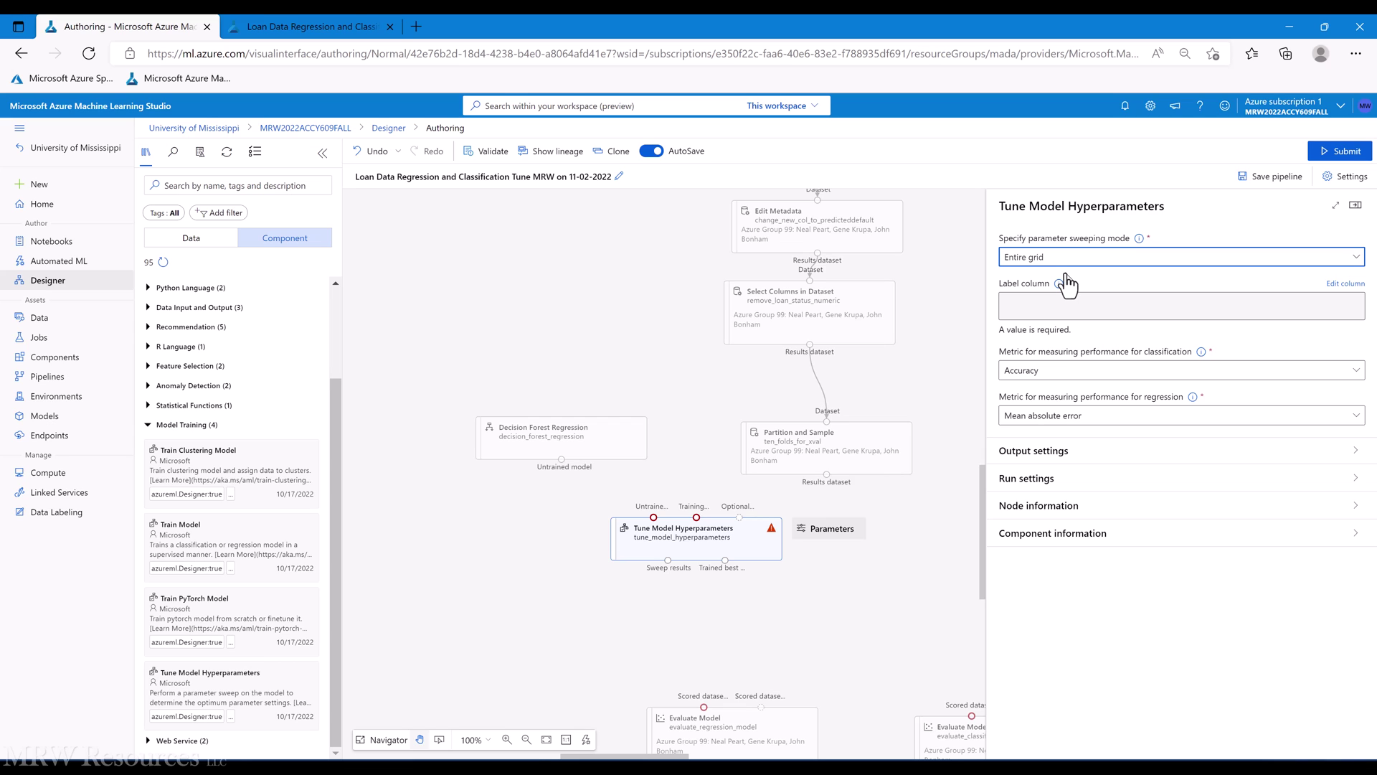
{"action": "left_click", "coordinate": [1061, 262]}
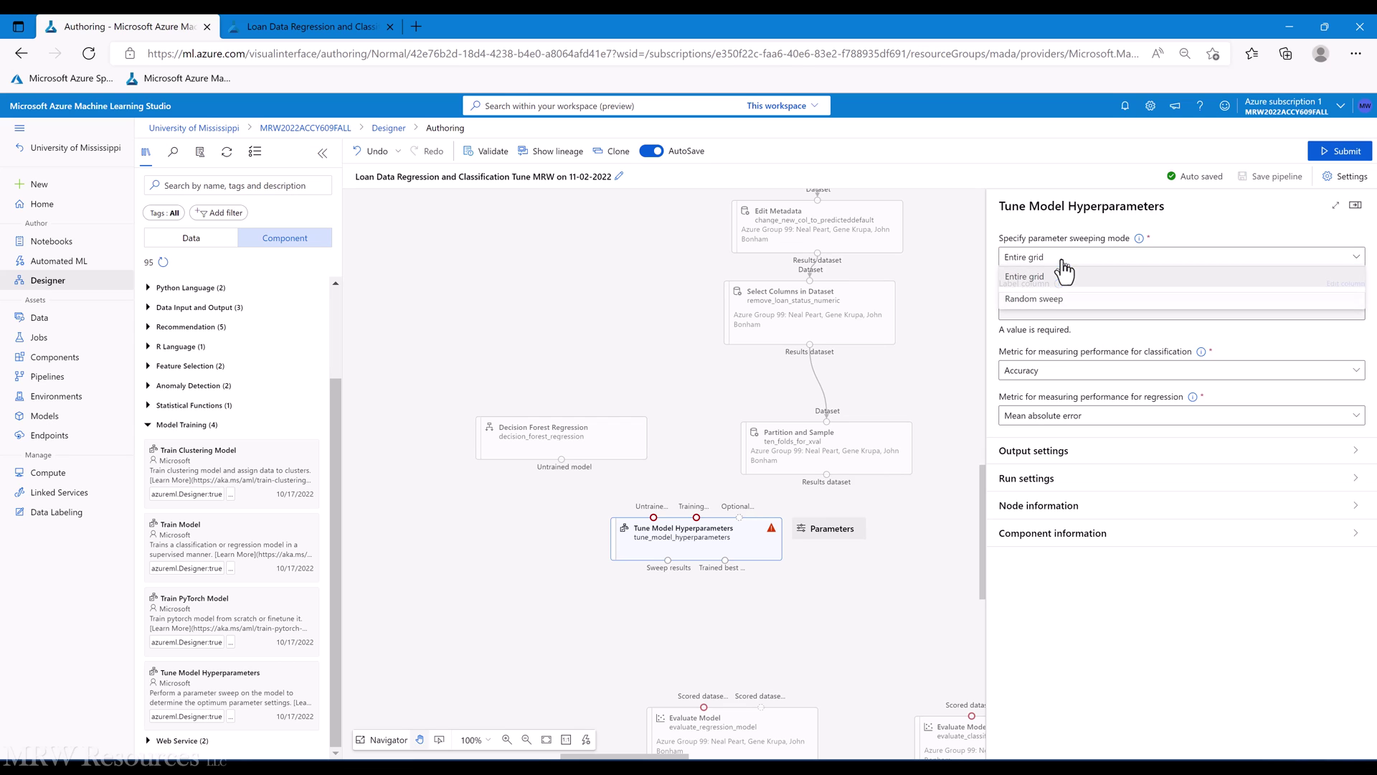
{"action": "left_click", "coordinate": [1063, 305]}
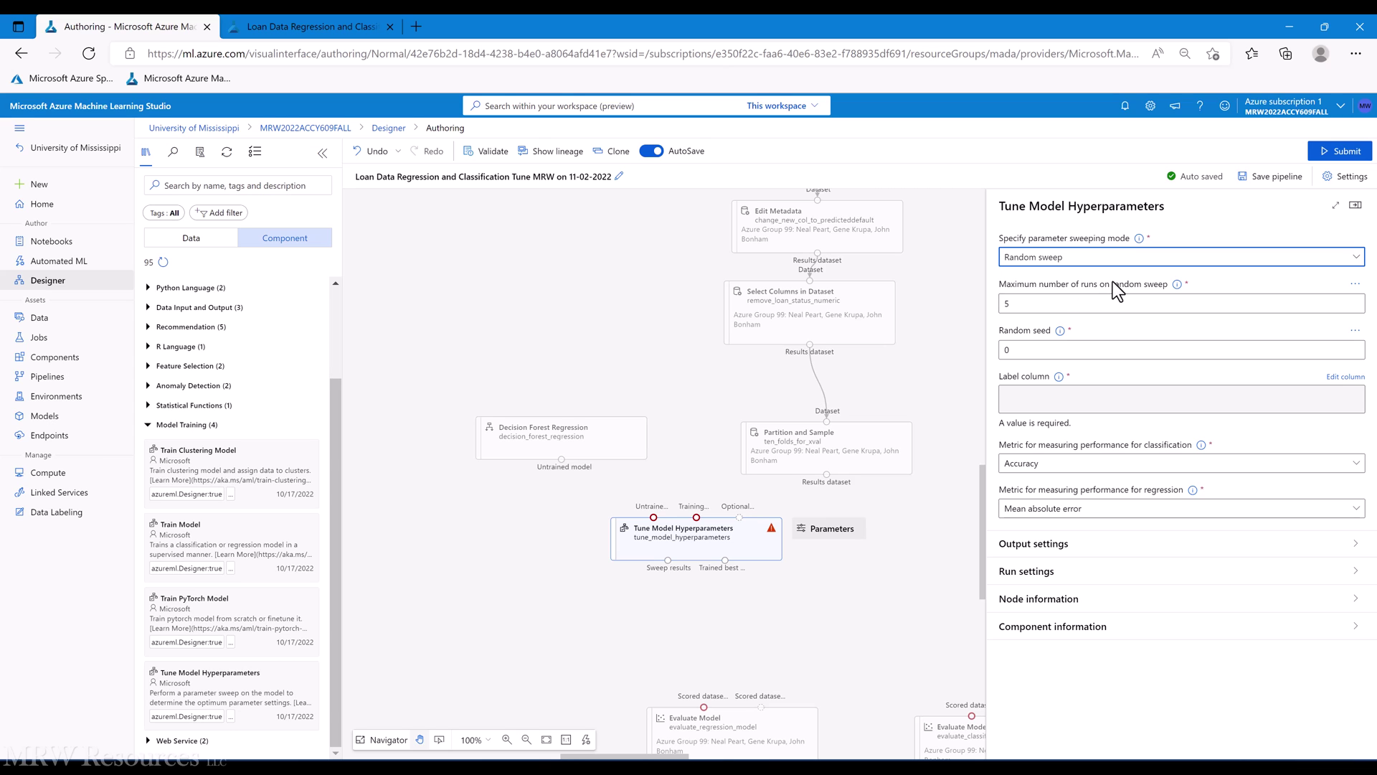
Set the random seed of the Tune Model Hyperparameters component to 12345.
{"action": "left_click", "coordinate": [1066, 305]}
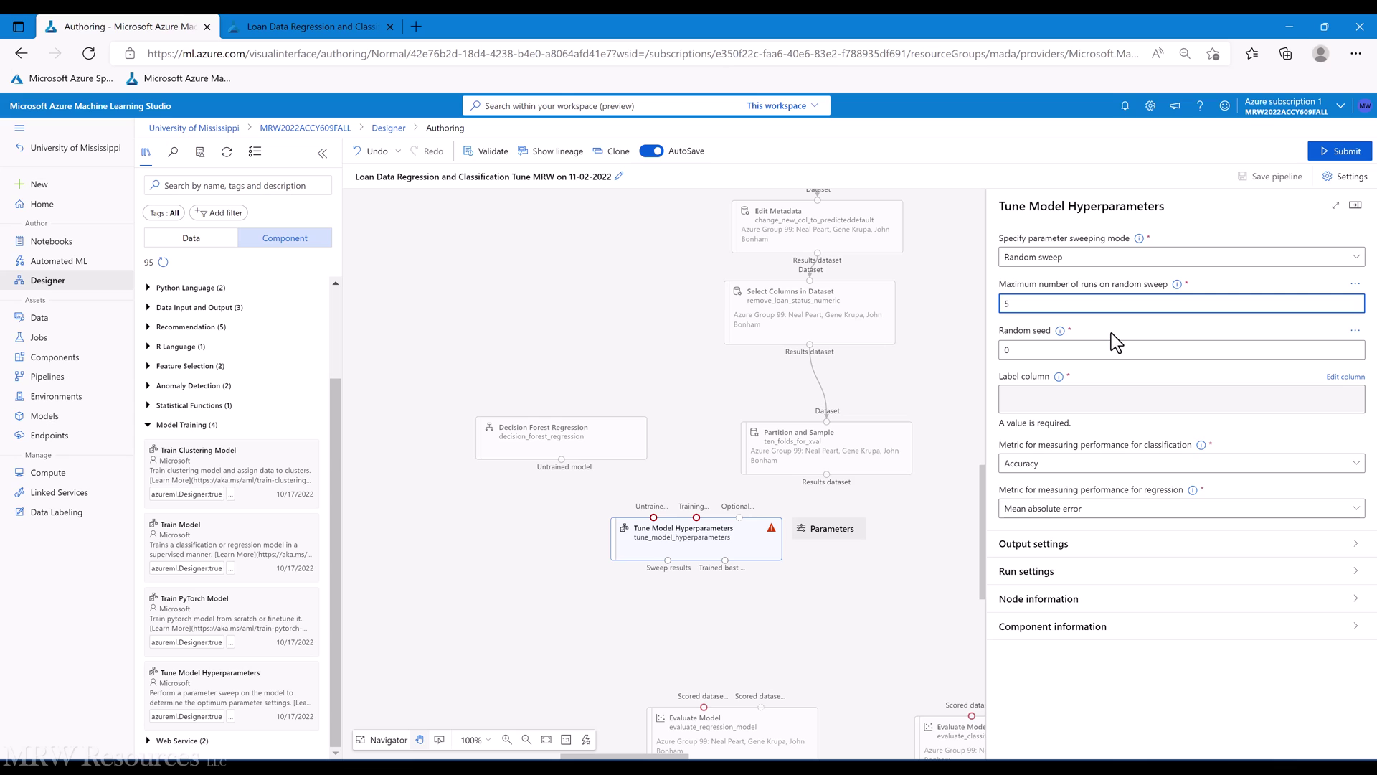
{"action": "key", "text": "Tab"}
{"action": "type", "text": "12345"}
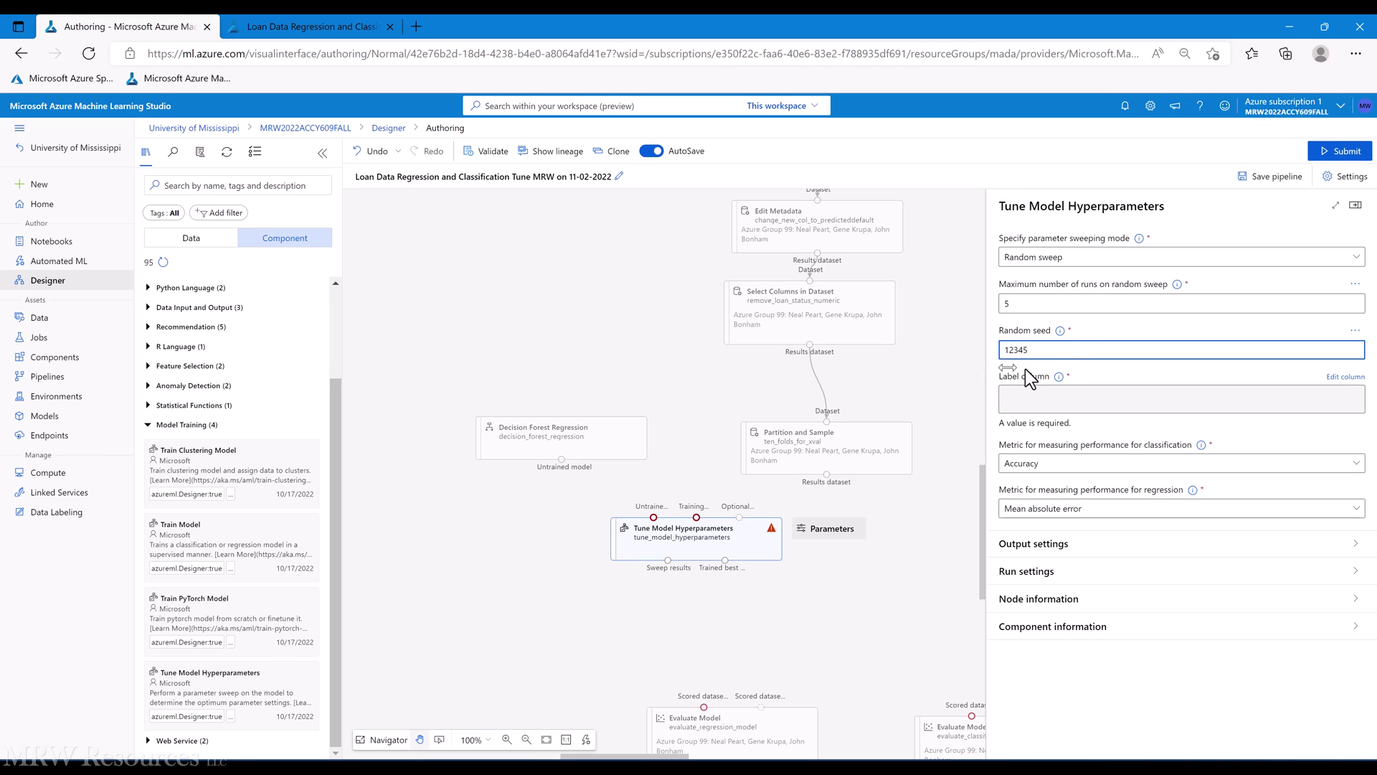
{"action": "left_click", "coordinate": [1061, 377]}
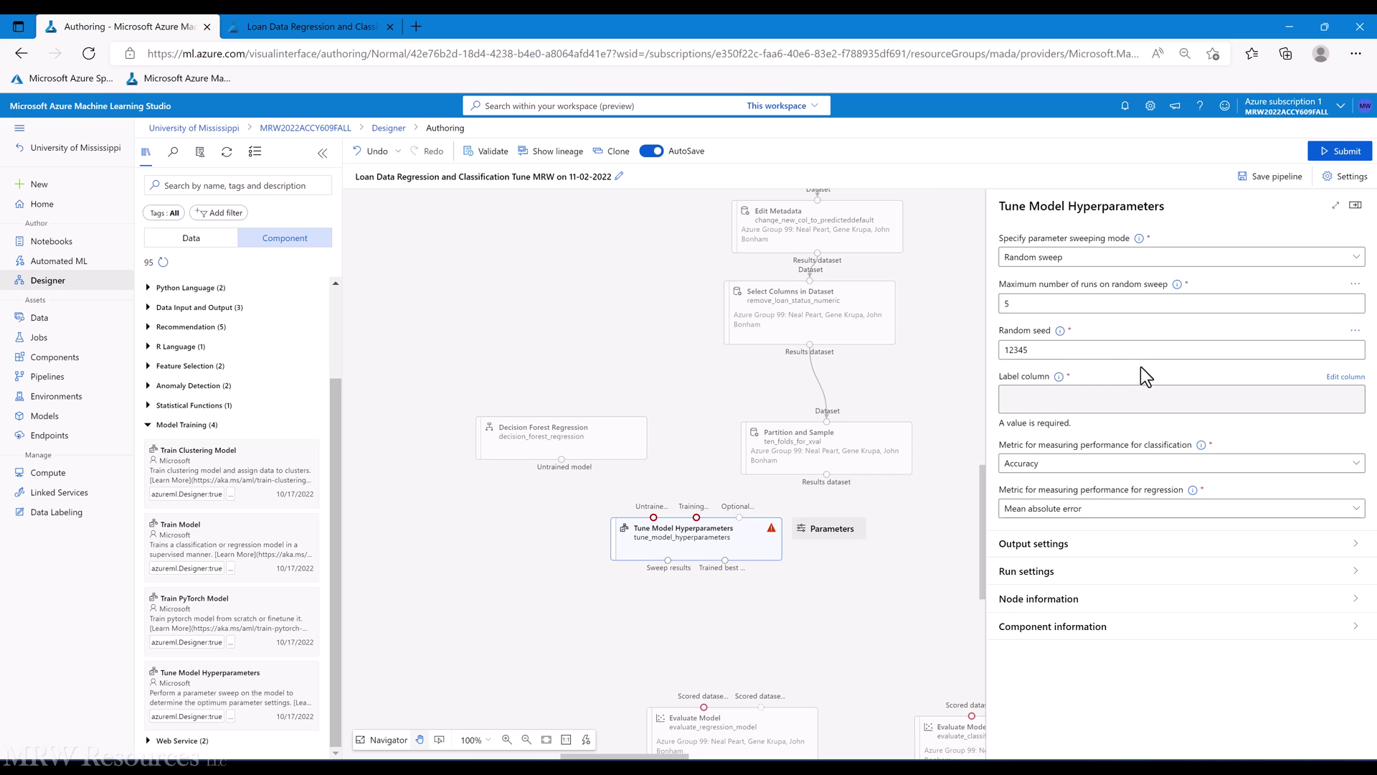
Set the label column of the Tune Model Hyperparameters component to PredictedDefault.
{"action": "left_click", "coordinate": [1337, 380]}
{"action": "left_click", "coordinate": [746, 344]}
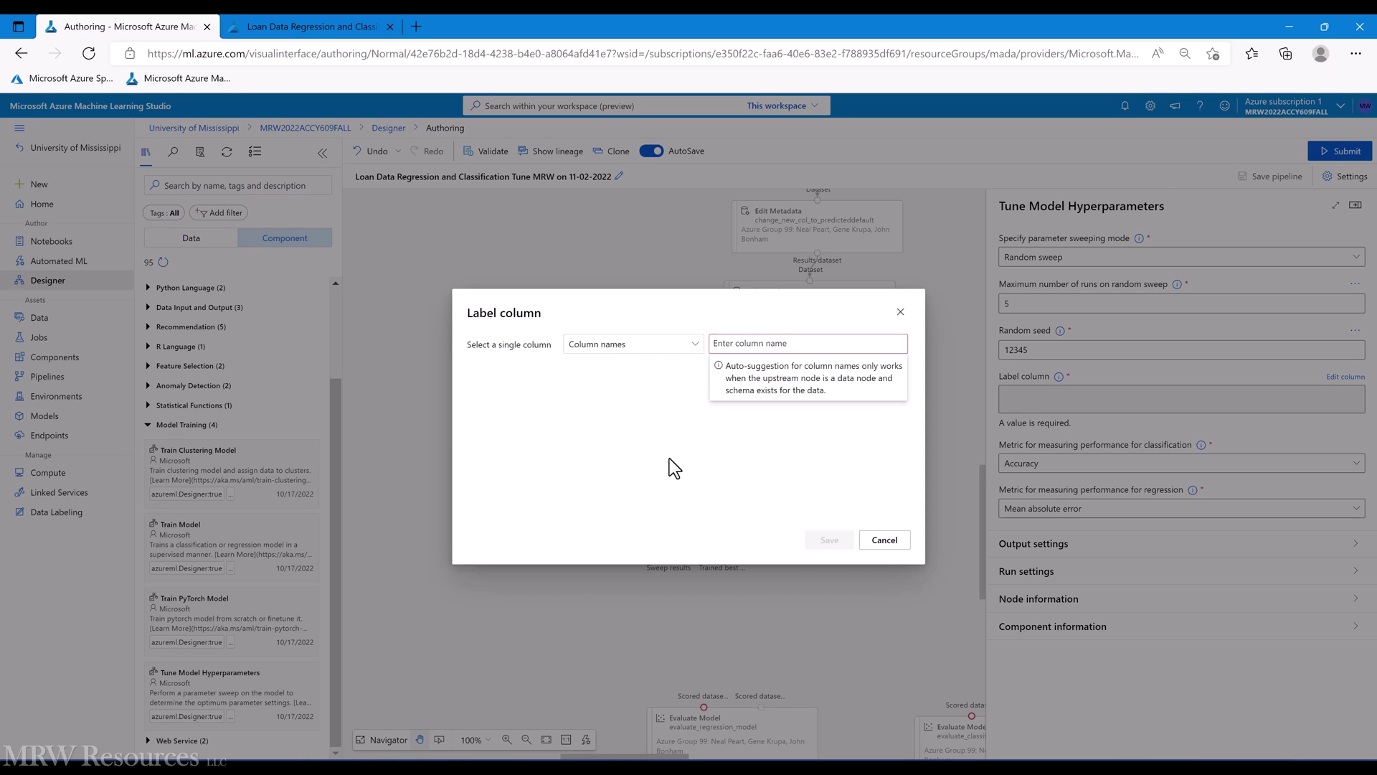
{"action": "type", "text": "PredictedDefault"}
{"action": "key", "text": "Return"}
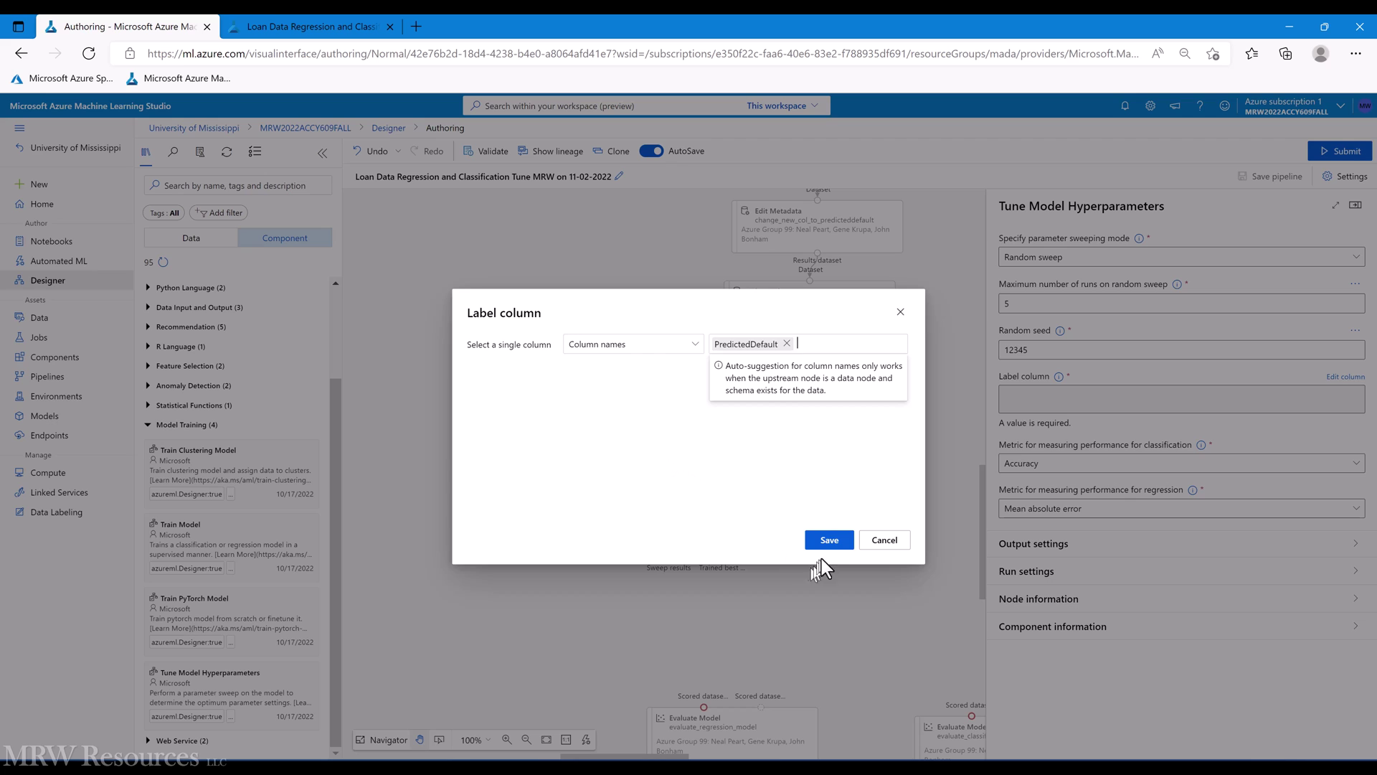
{"action": "left_click", "coordinate": [830, 540]}
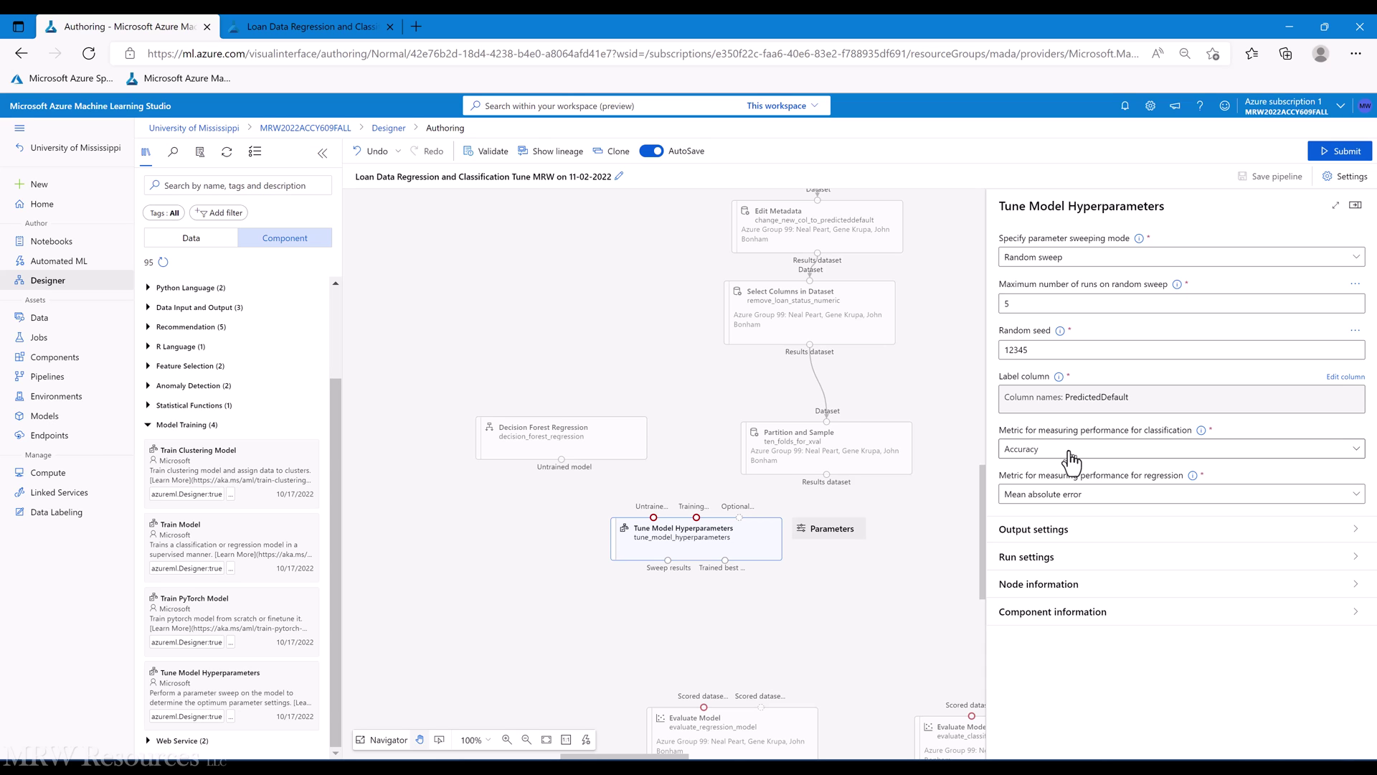
Set the classification performance metric to AUC and the regression performance metric to Coefficient of determination.
{"action": "left_click", "coordinate": [1069, 452]}
{"action": "left_click", "coordinate": [1031, 564]}
{"action": "left_click", "coordinate": [1059, 496]}
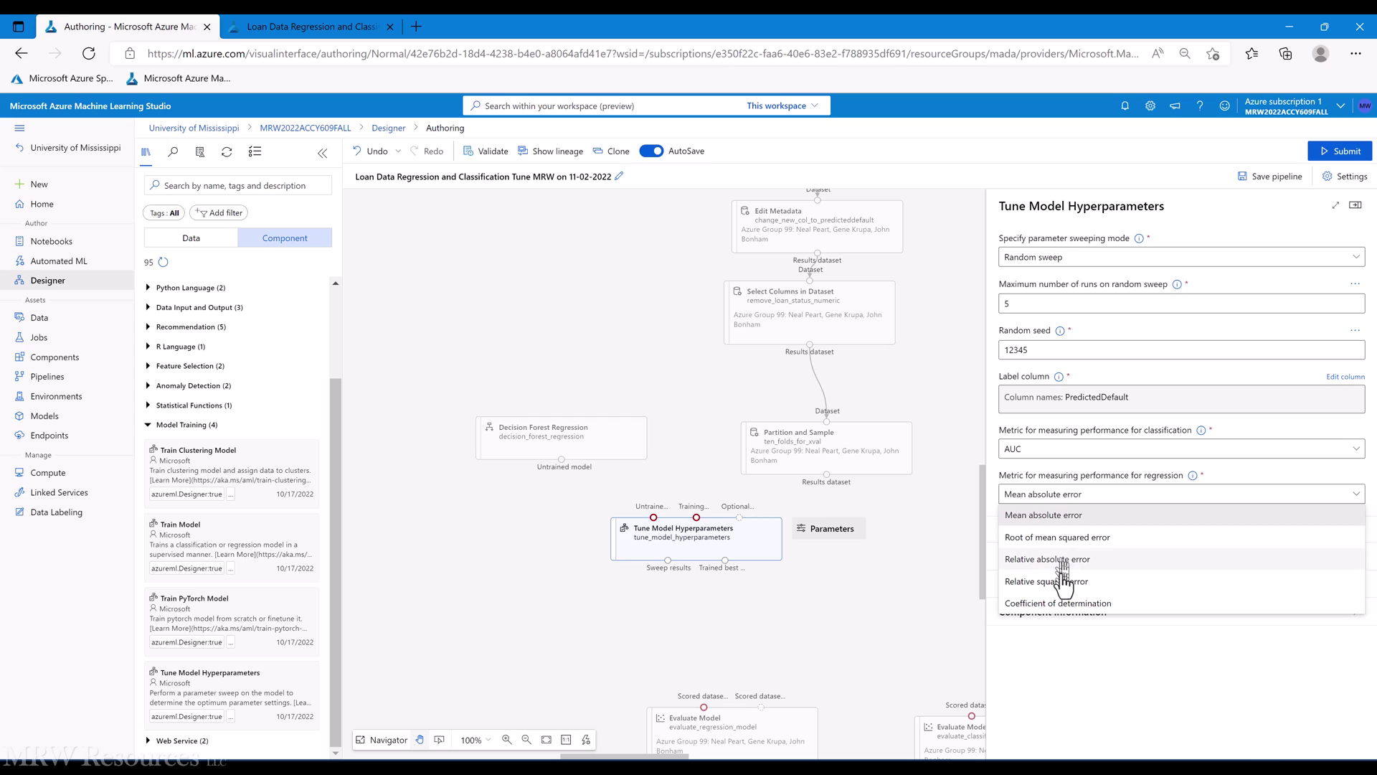
{"action": "left_click", "coordinate": [1065, 604]}
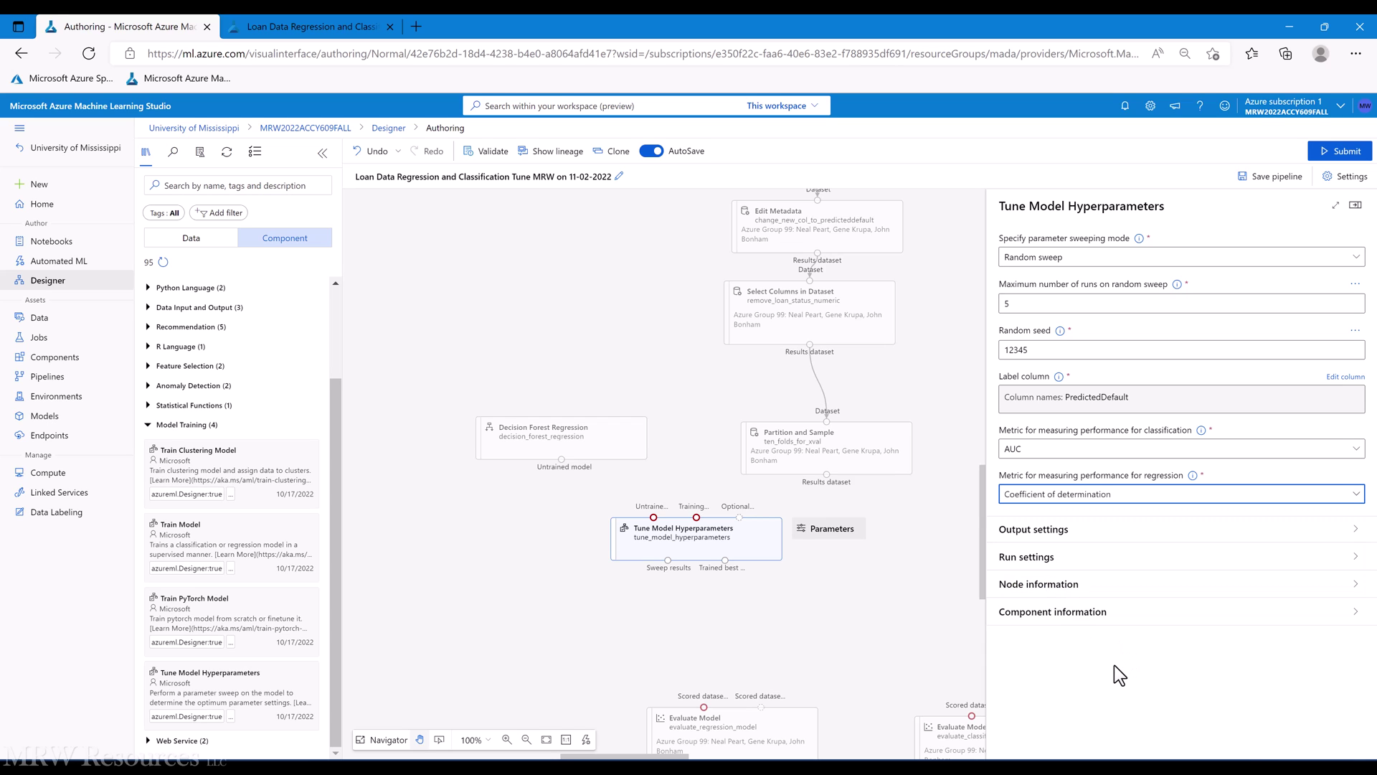
Rename the Tune Model Hyperparameters node to tune_regression_model.
{"action": "left_click", "coordinate": [1033, 586]}
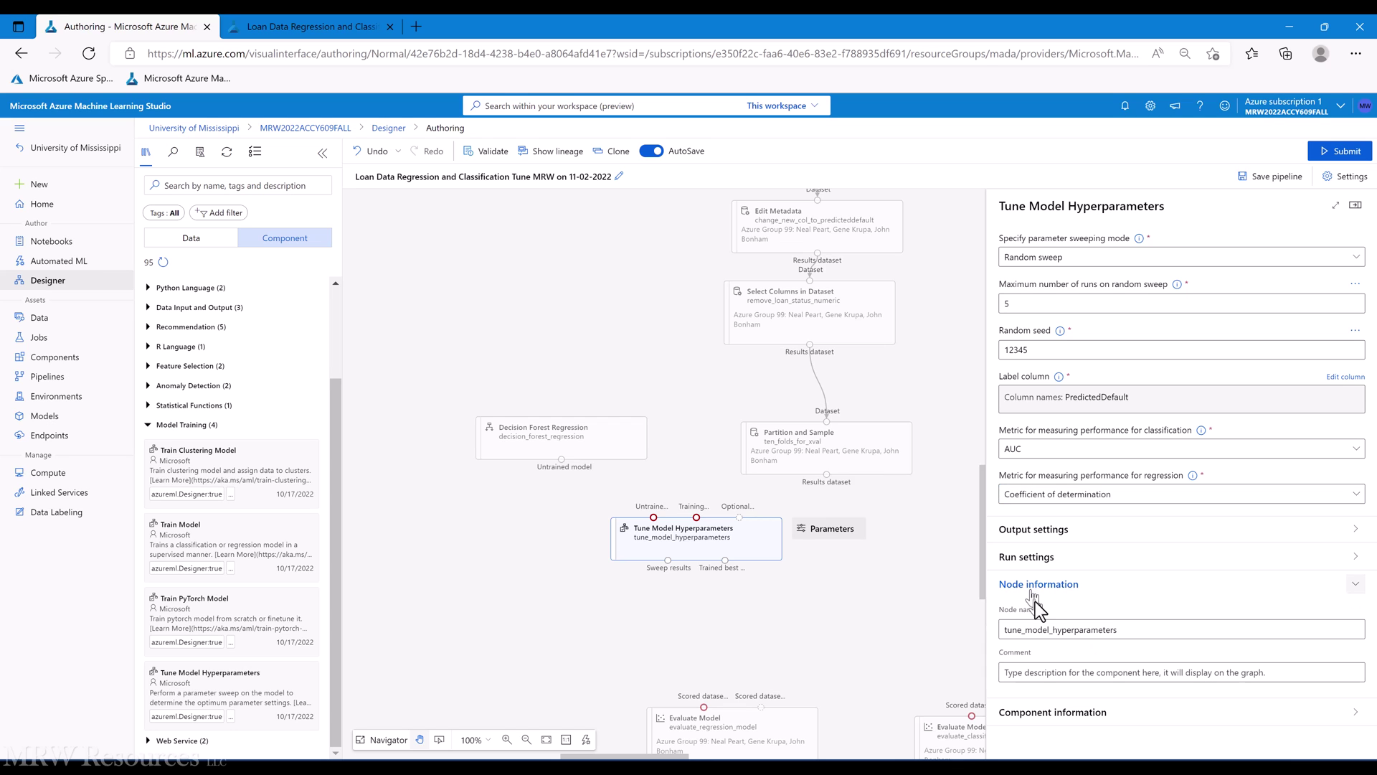
{"action": "left_click", "coordinate": [1127, 631]}
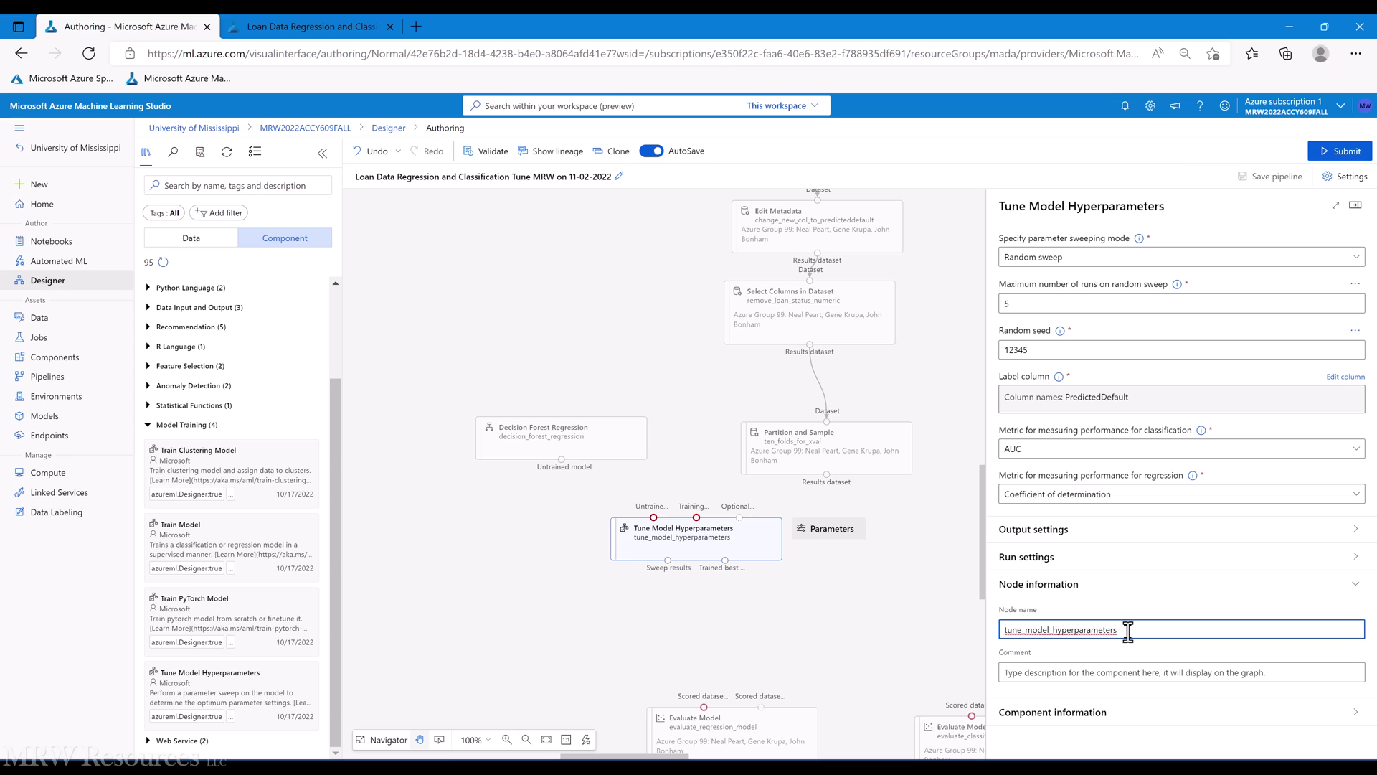
{"action": "key", "text": "BackSpace"}
{"action": "key", "text": "BackSpace"}
{"action": "key", "text": "BackSpace"}
{"action": "key", "text": "BackSpace"}
{"action": "key", "text": "BackSpace"}
{"action": "key", "text": "BackSpace"}
{"action": "key", "text": "BackSpace"}
{"action": "key", "text": "BackSpace"}
{"action": "key", "text": "BackSpace"}
{"action": "key", "text": "BackSpace"}
{"action": "key", "text": "BackSpace"}
{"action": "key", "text": "BackSpace"}
{"action": "key", "text": "BackSpace"}
{"action": "key", "text": "BackSpace"}
{"action": "key", "text": "BackSpace"}
{"action": "key", "text": "BackSpace"}
{"action": "key", "text": "BackSpace"}
{"action": "key", "text": "BackSpace"}
{"action": "key", "text": "BackSpace"}
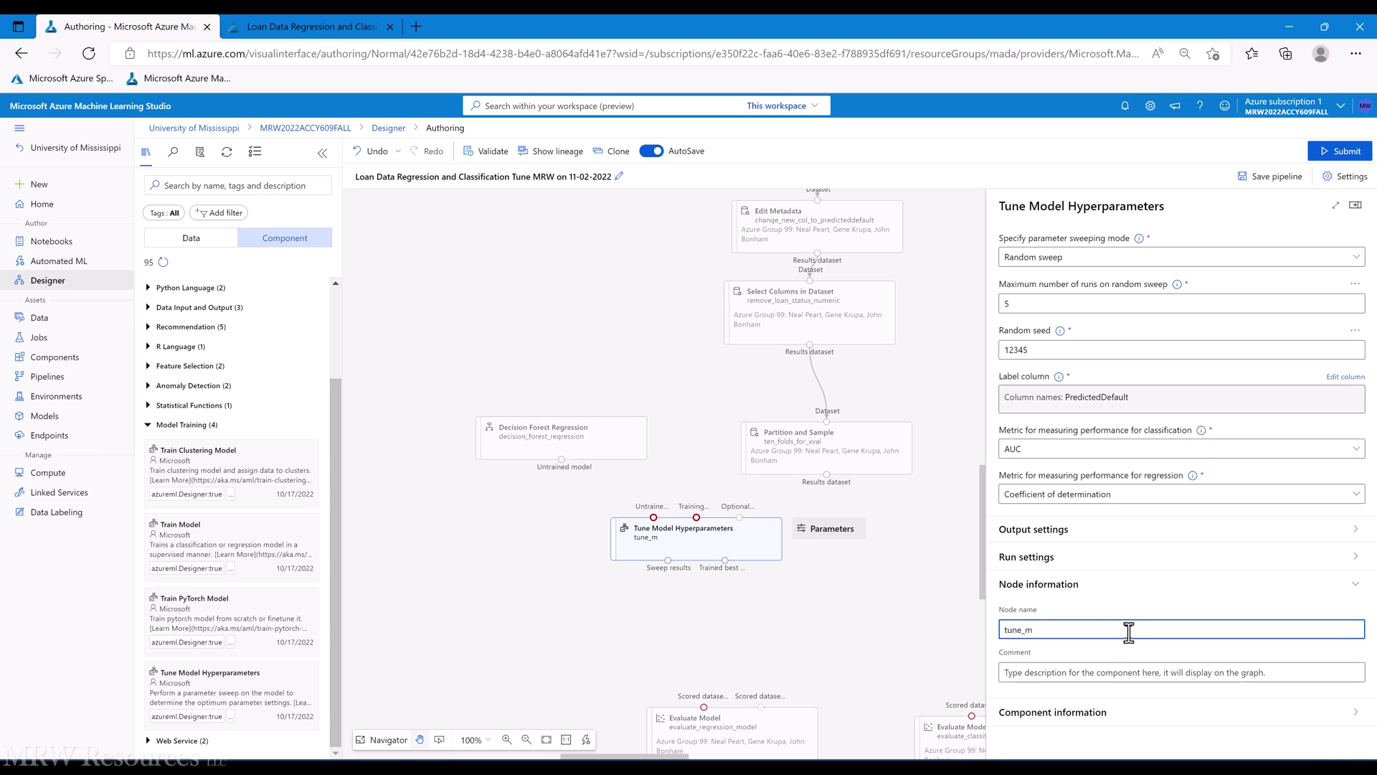
{"action": "type", "text": "regression_model"}
{"action": "left_click", "coordinate": [1084, 672]}
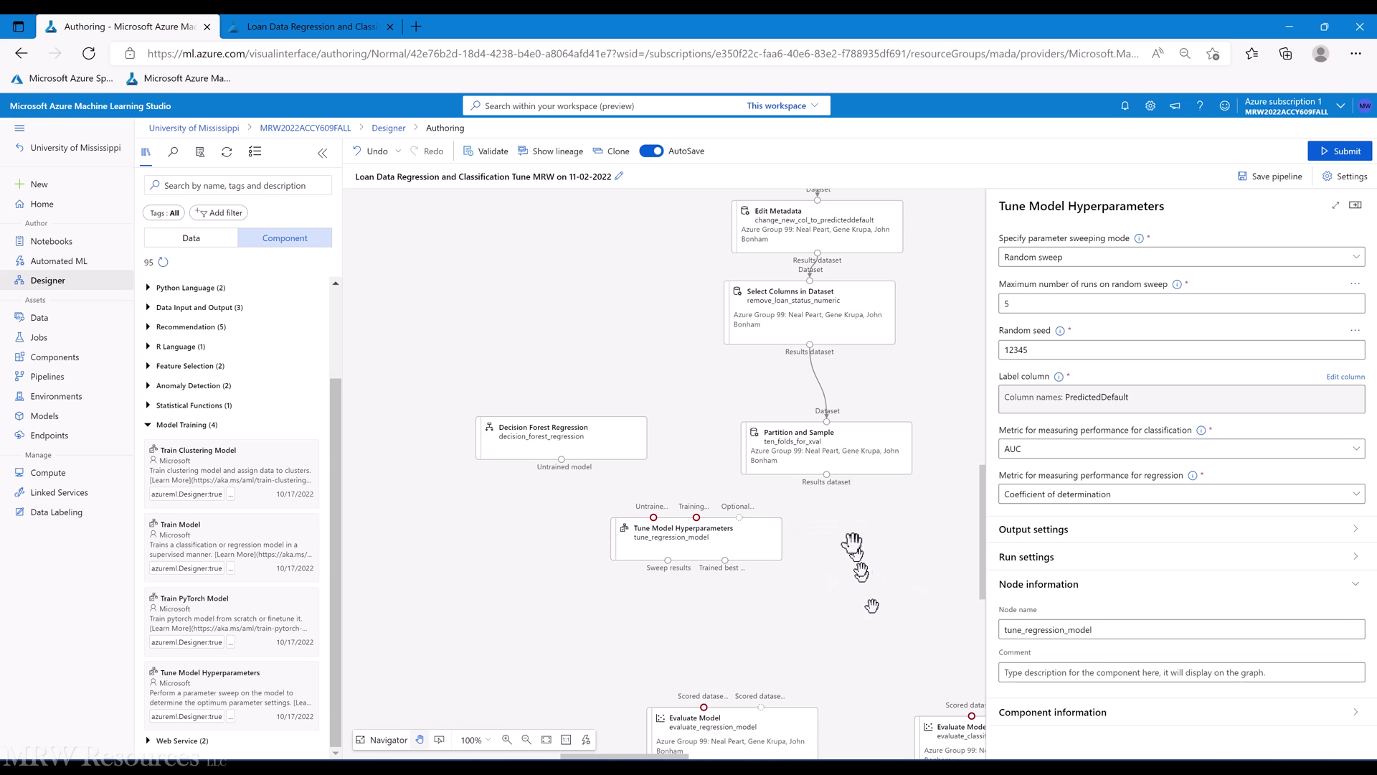
Copy the group comment from the ten_folds_for_xval component into the comment of tune_regression_model.
{"action": "left_click", "coordinate": [823, 446]}
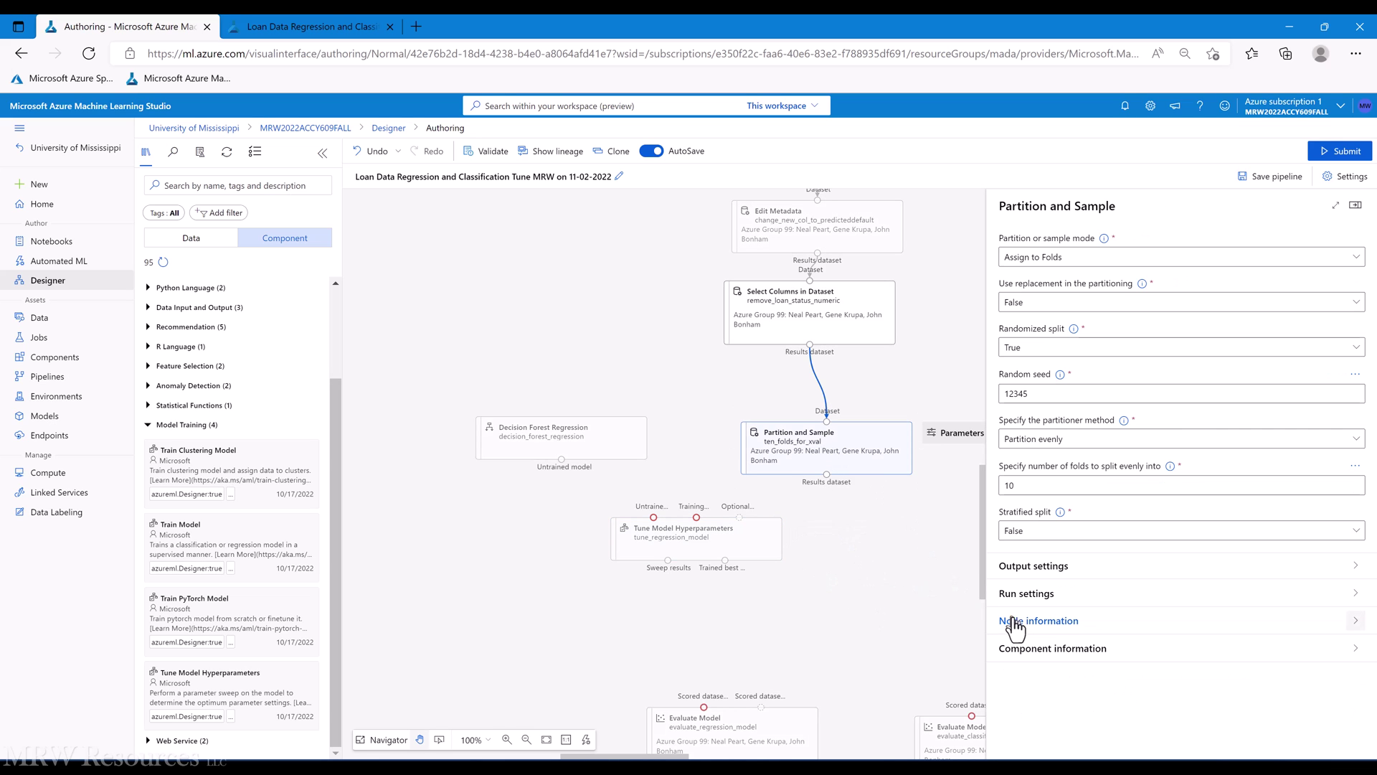
{"action": "left_click", "coordinate": [1007, 621]}
{"action": "left_click", "coordinate": [1053, 707]}
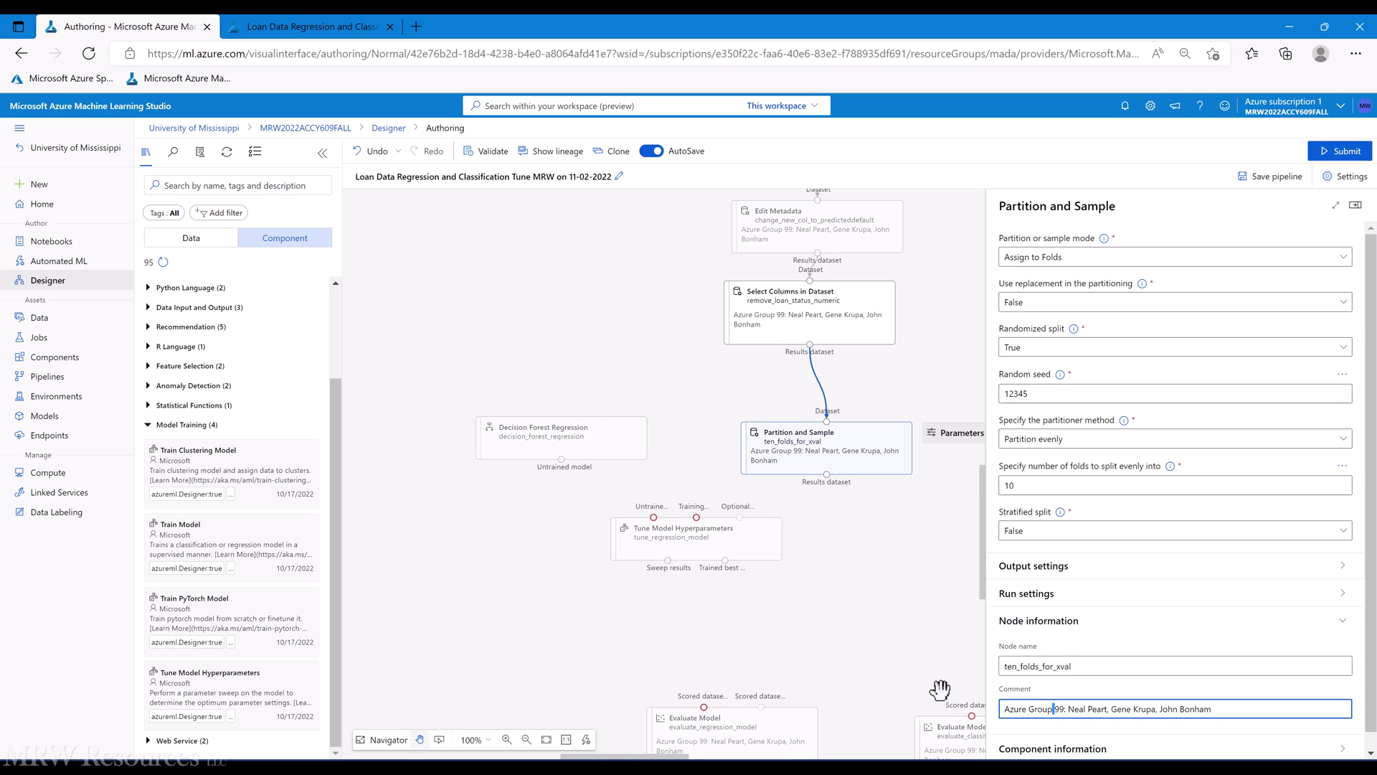
{"action": "double_click", "coordinate": [1079, 710]}
{"action": "triple_click", "coordinate": [1054, 709]}
{"action": "key", "text": "ctrl+c"}
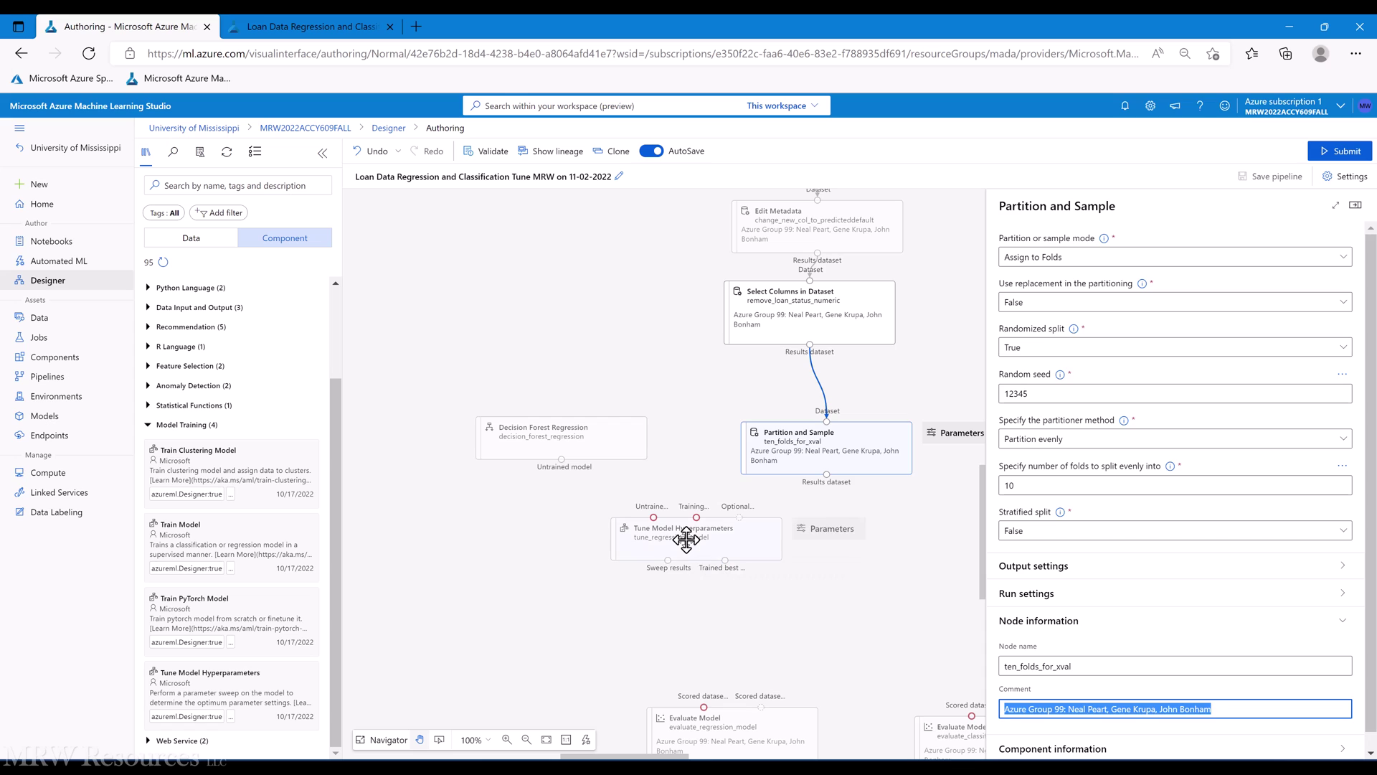
{"action": "left_click", "coordinate": [687, 539]}
{"action": "left_click", "coordinate": [1018, 675]}
{"action": "key", "text": "ctrl+v"}
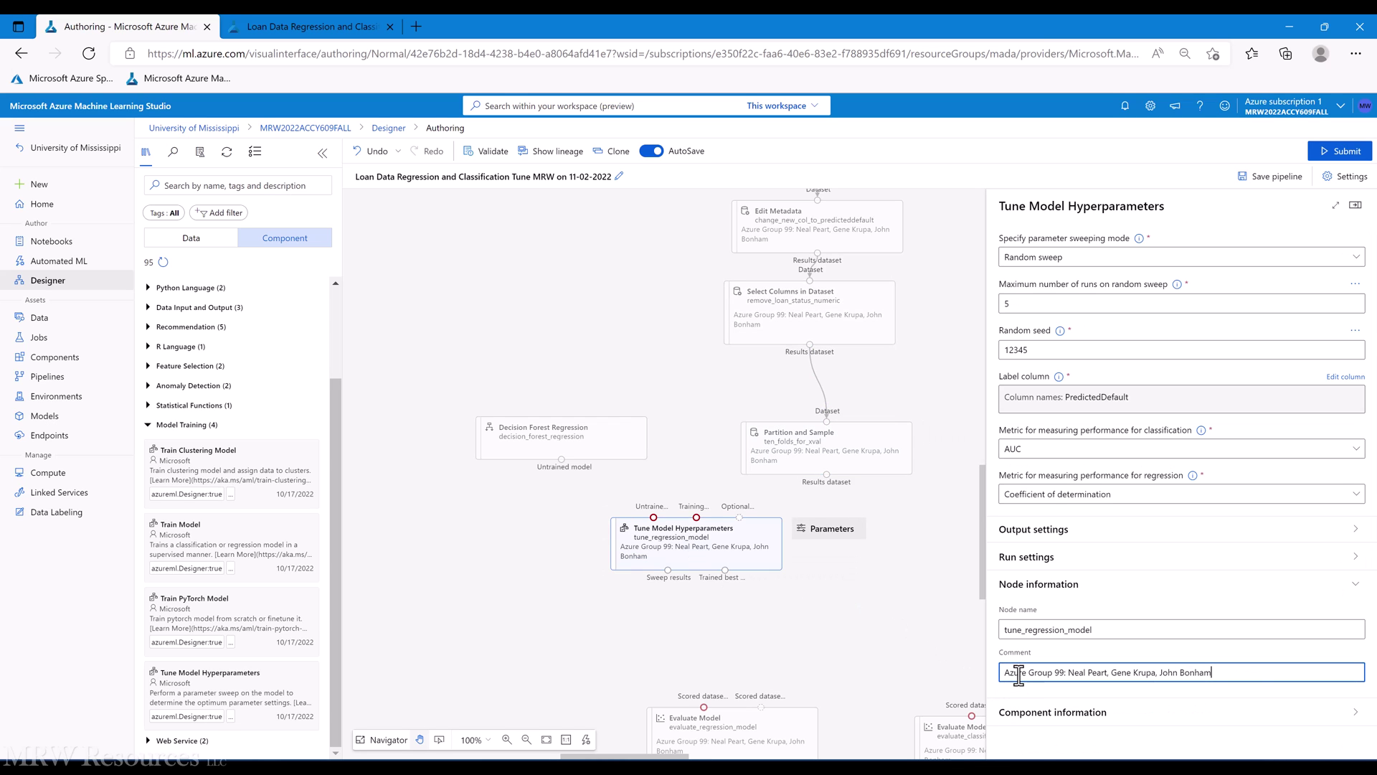
{"action": "left_click", "coordinate": [944, 639]}
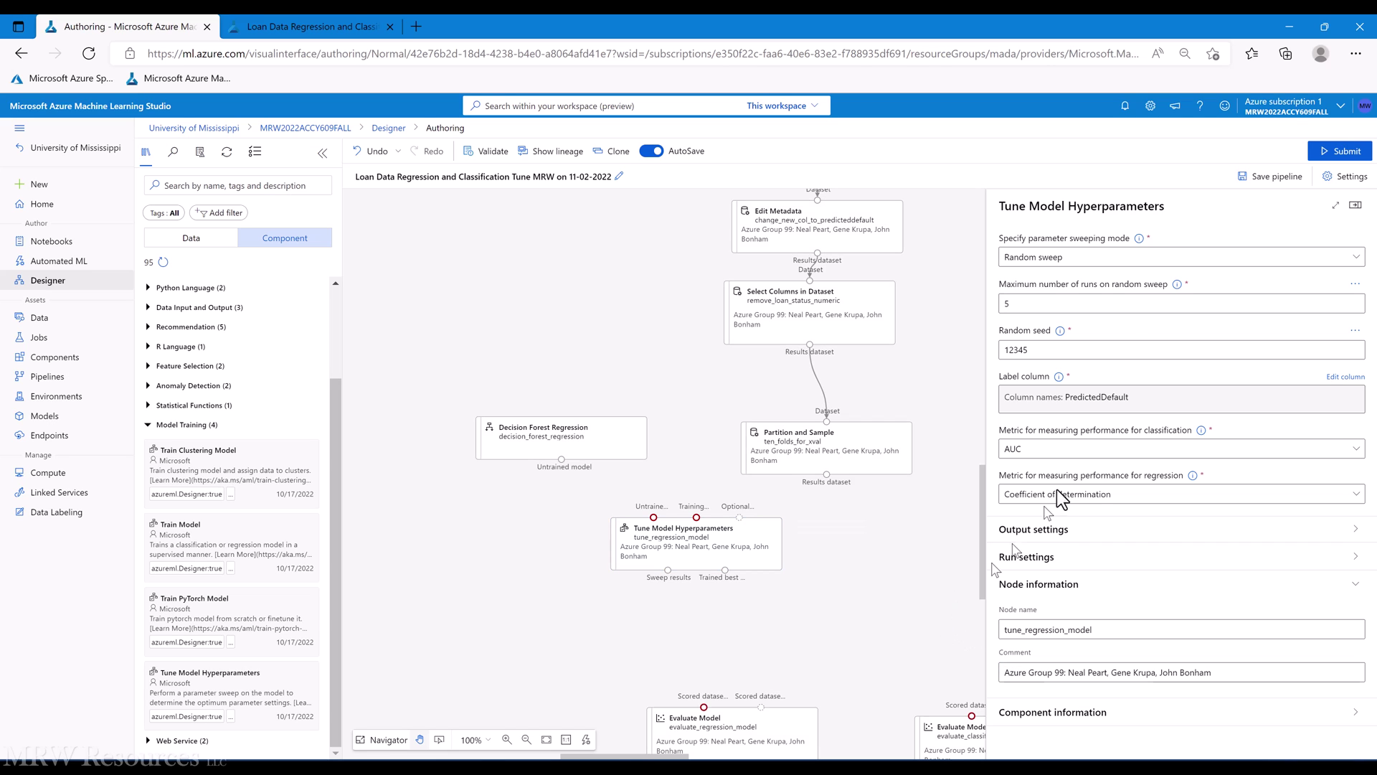
Connect Decision Forest Regression to the untrained model input and the Partition and Sample results to the training dataset input of tune_regression_model.
{"action": "left_click", "coordinate": [1355, 205]}
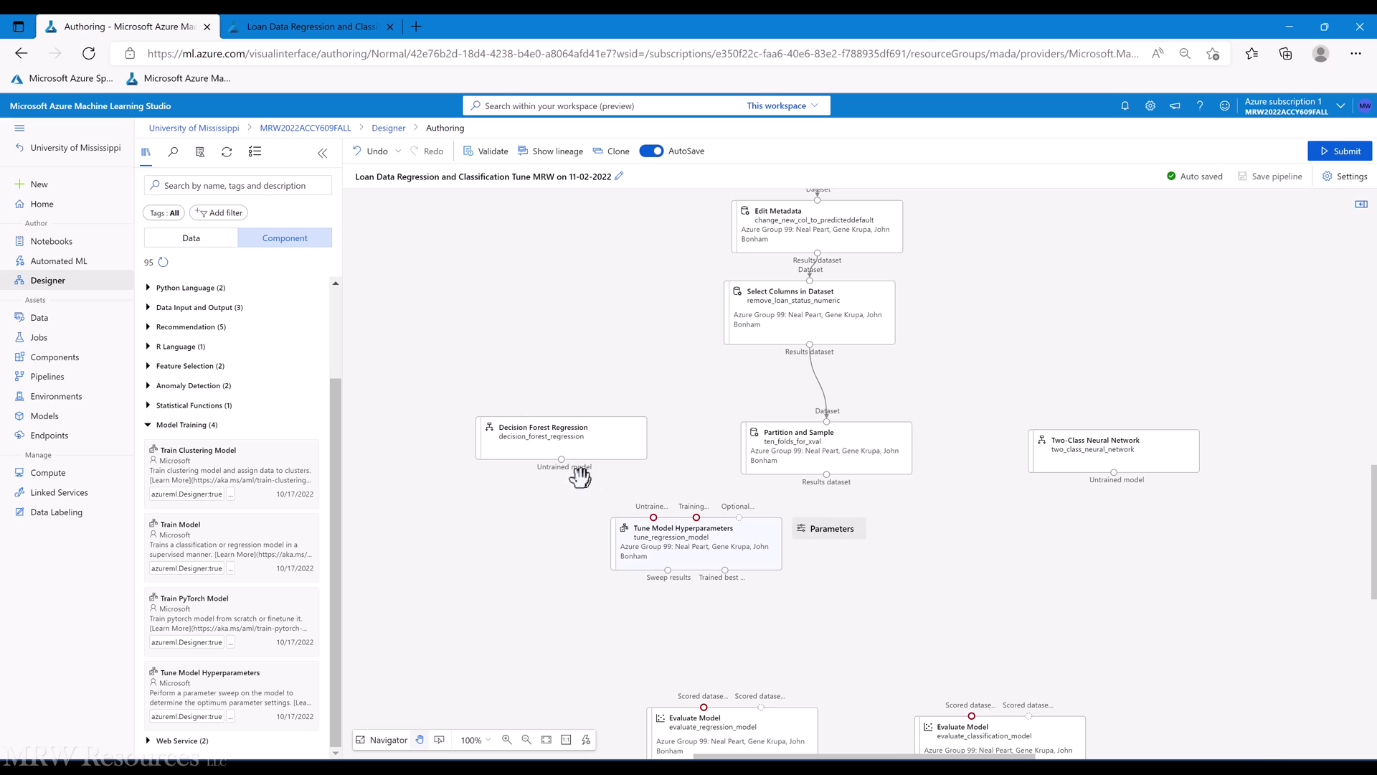
{"action": "left_click_drag", "start_coordinate": [558, 461], "coordinate": [653, 517]}
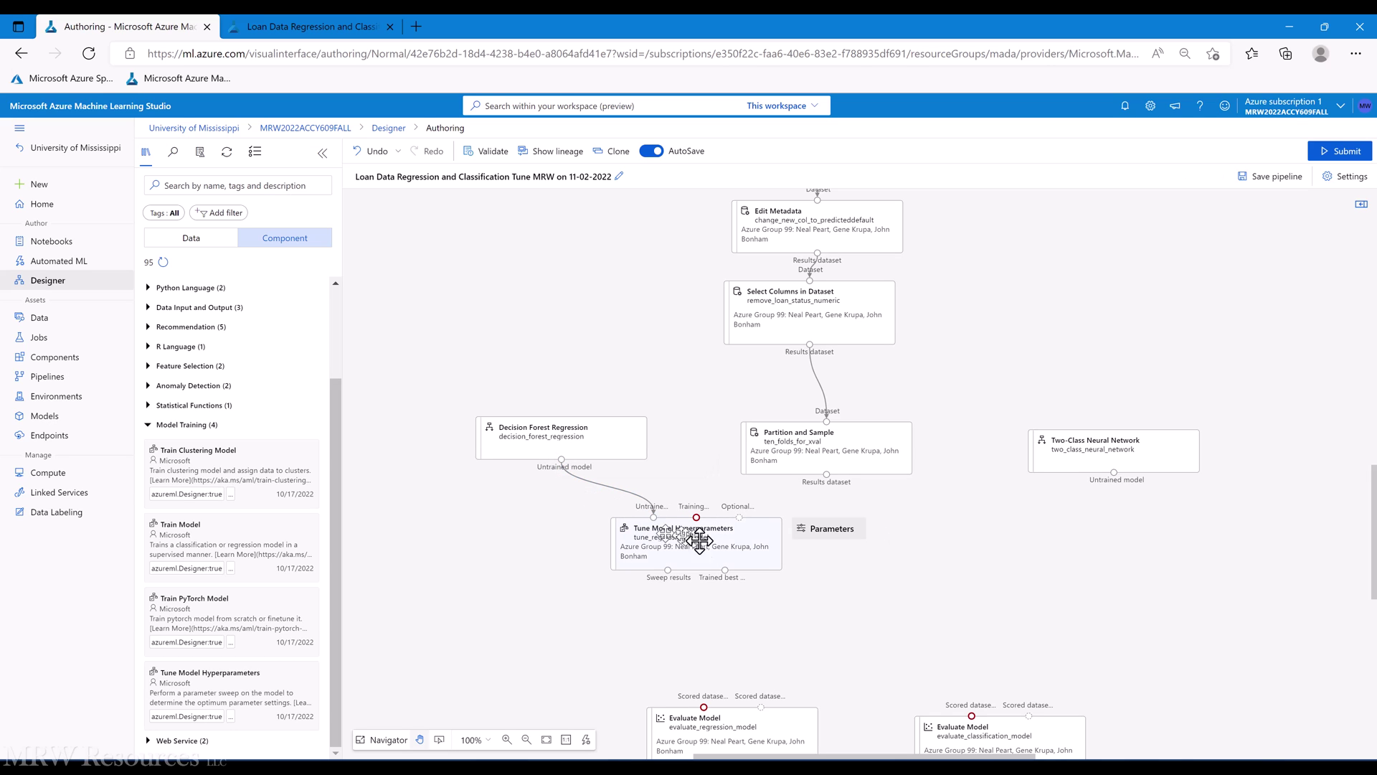
{"action": "left_click_drag", "start_coordinate": [826, 475], "coordinate": [696, 517]}
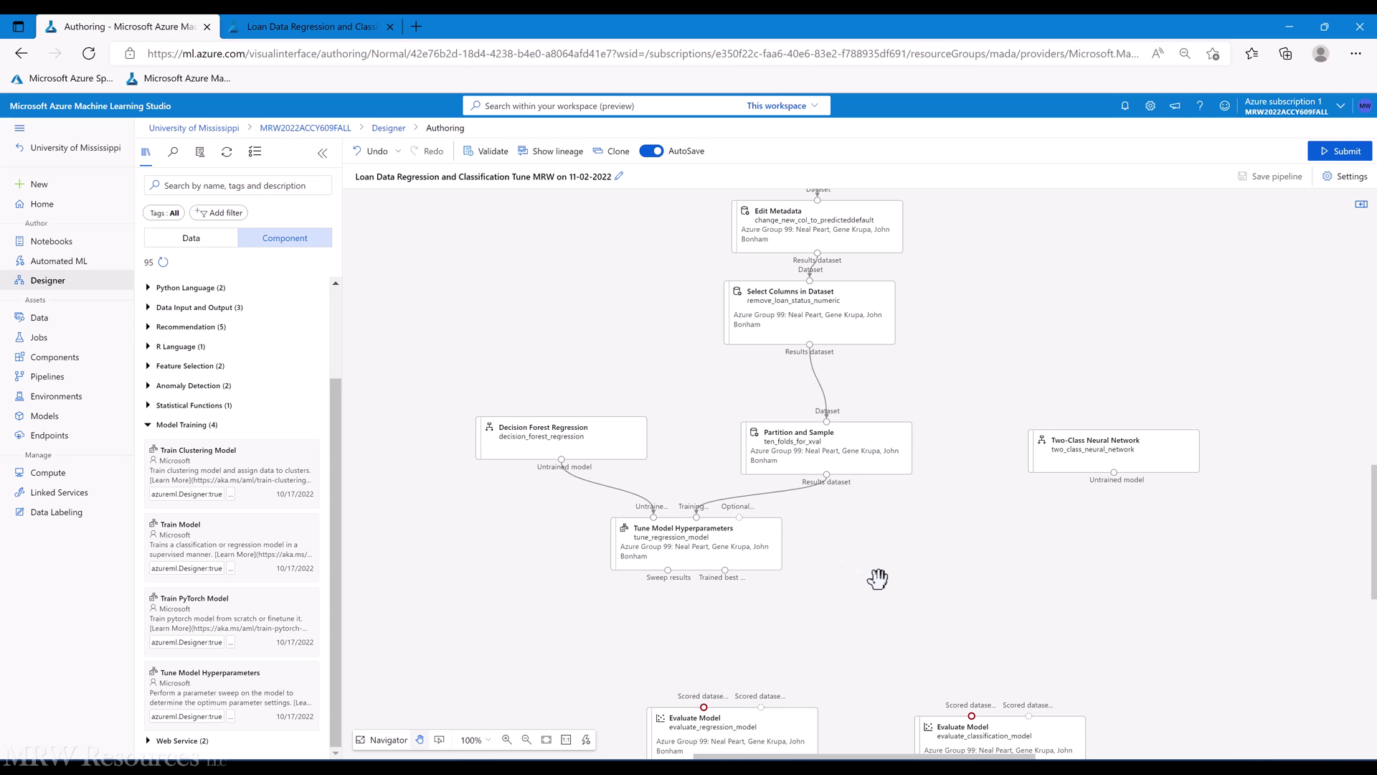
Set Decision Forest Regression to ParameterRange mode, with 1; 8; 32; 64 decision trees and maximum depths of 1; 16; 64; 128.
{"action": "mouse_move", "coordinate": [518, 430]}
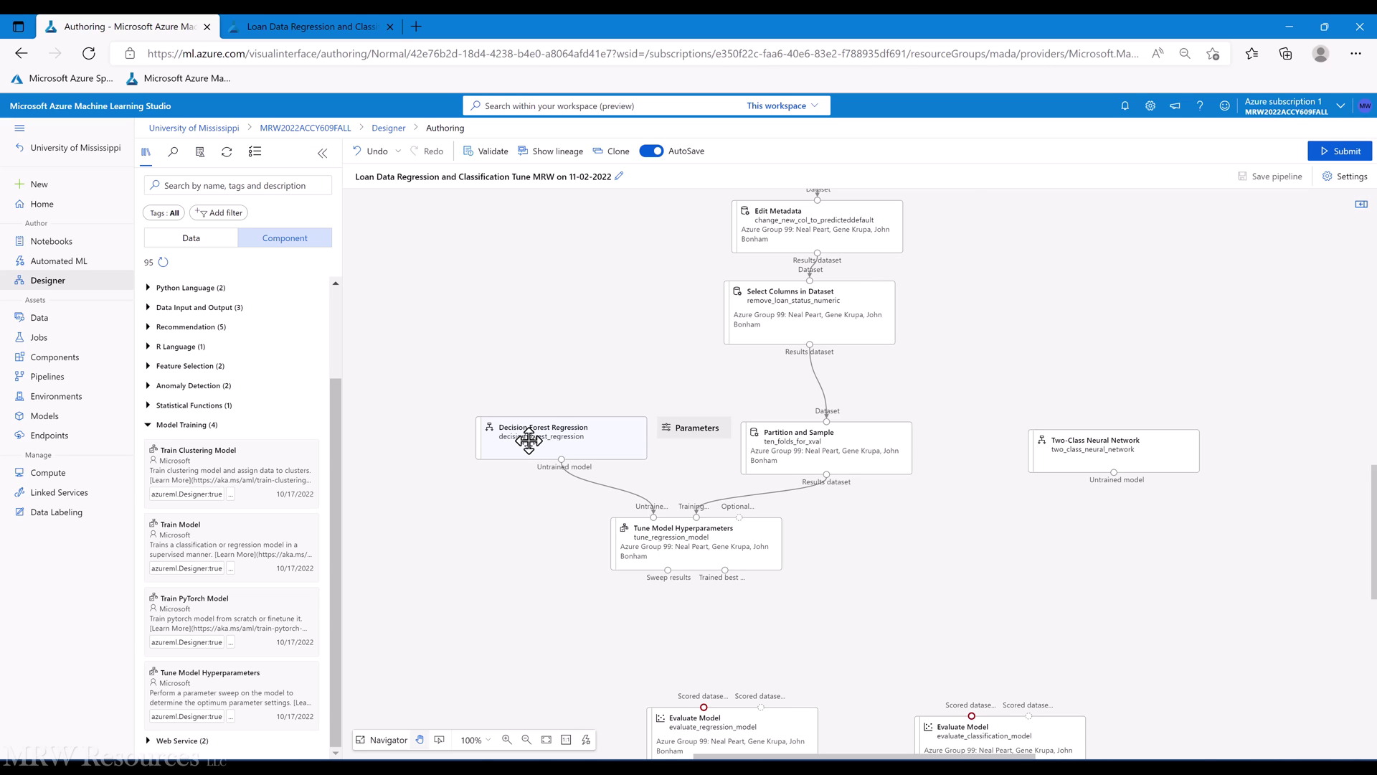
{"action": "left_click", "coordinate": [529, 440]}
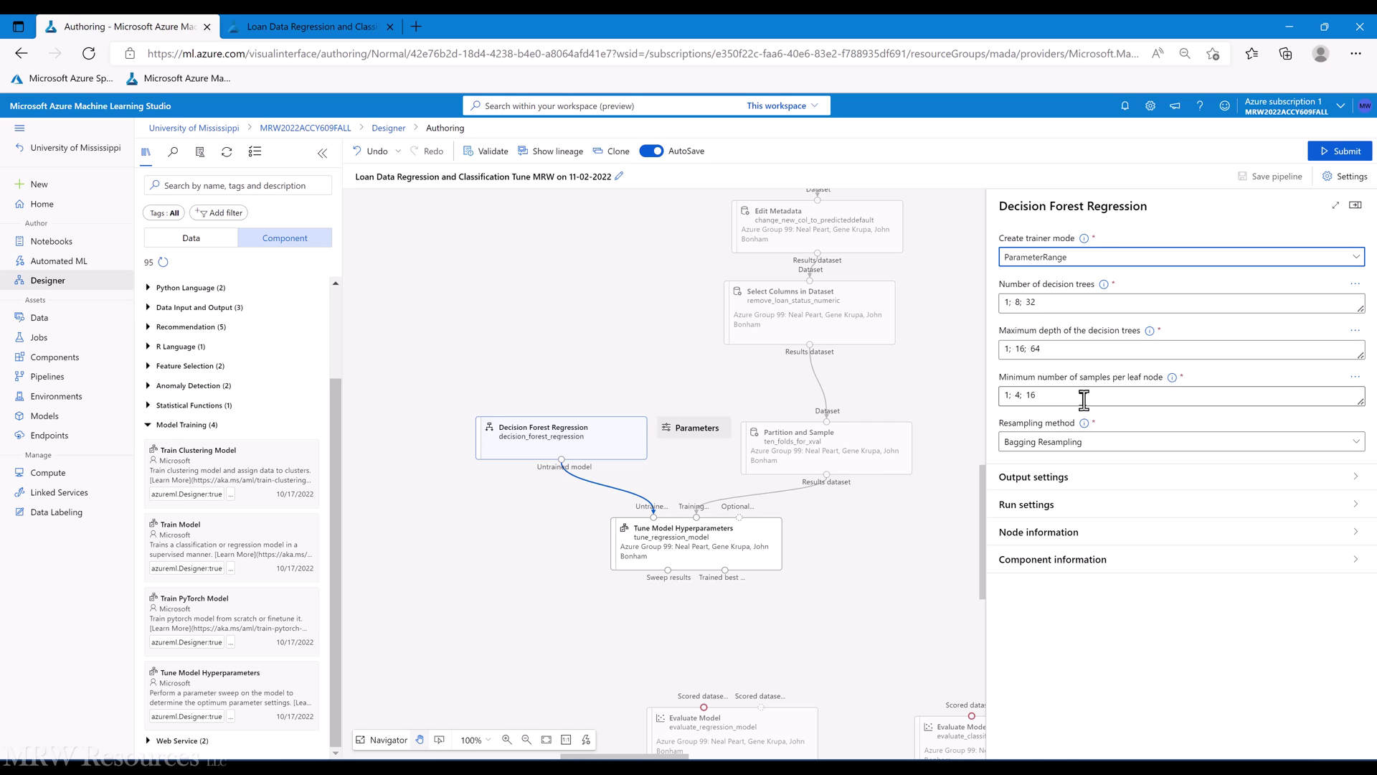
{"action": "left_click", "coordinate": [1043, 302]}
{"action": "left_click", "coordinate": [1071, 351]}
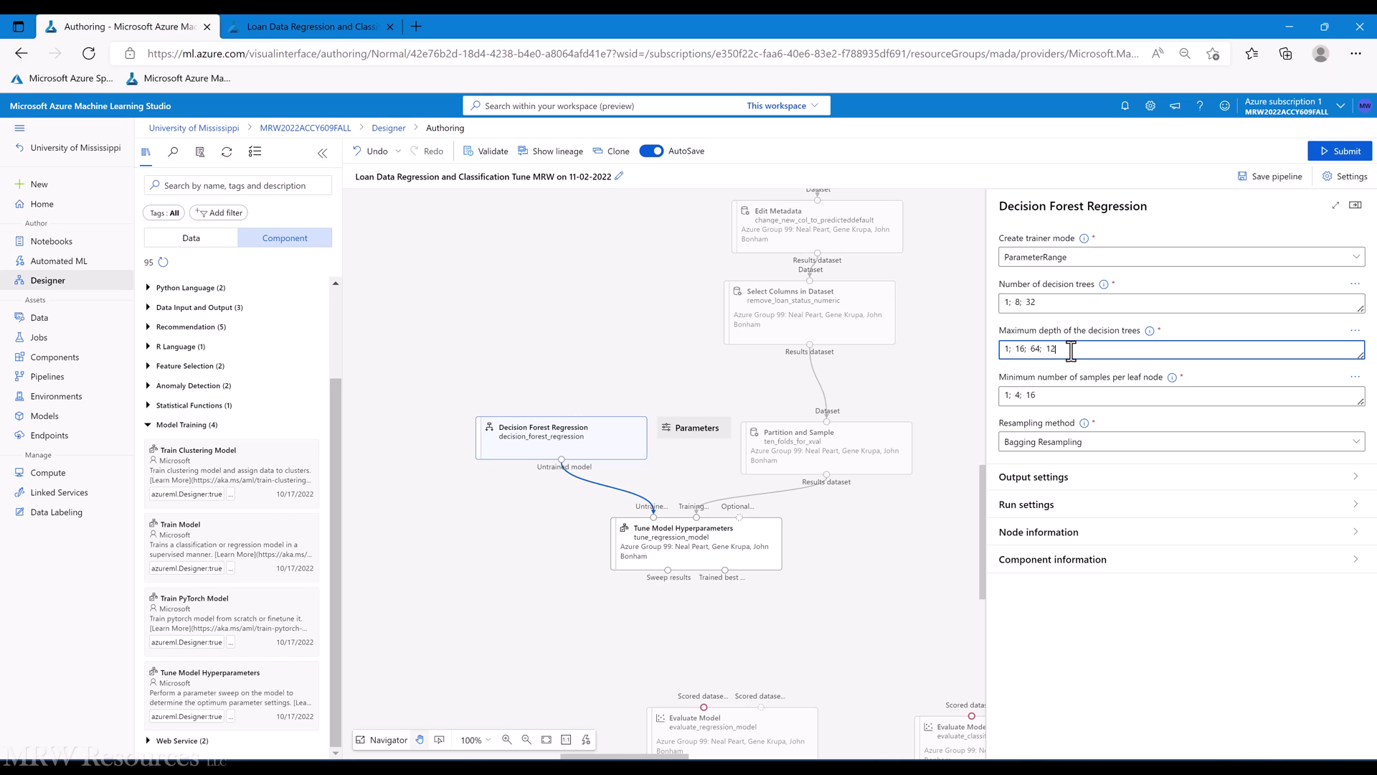
{"action": "type", "text": "; 128"}
{"action": "left_click", "coordinate": [1041, 304]}
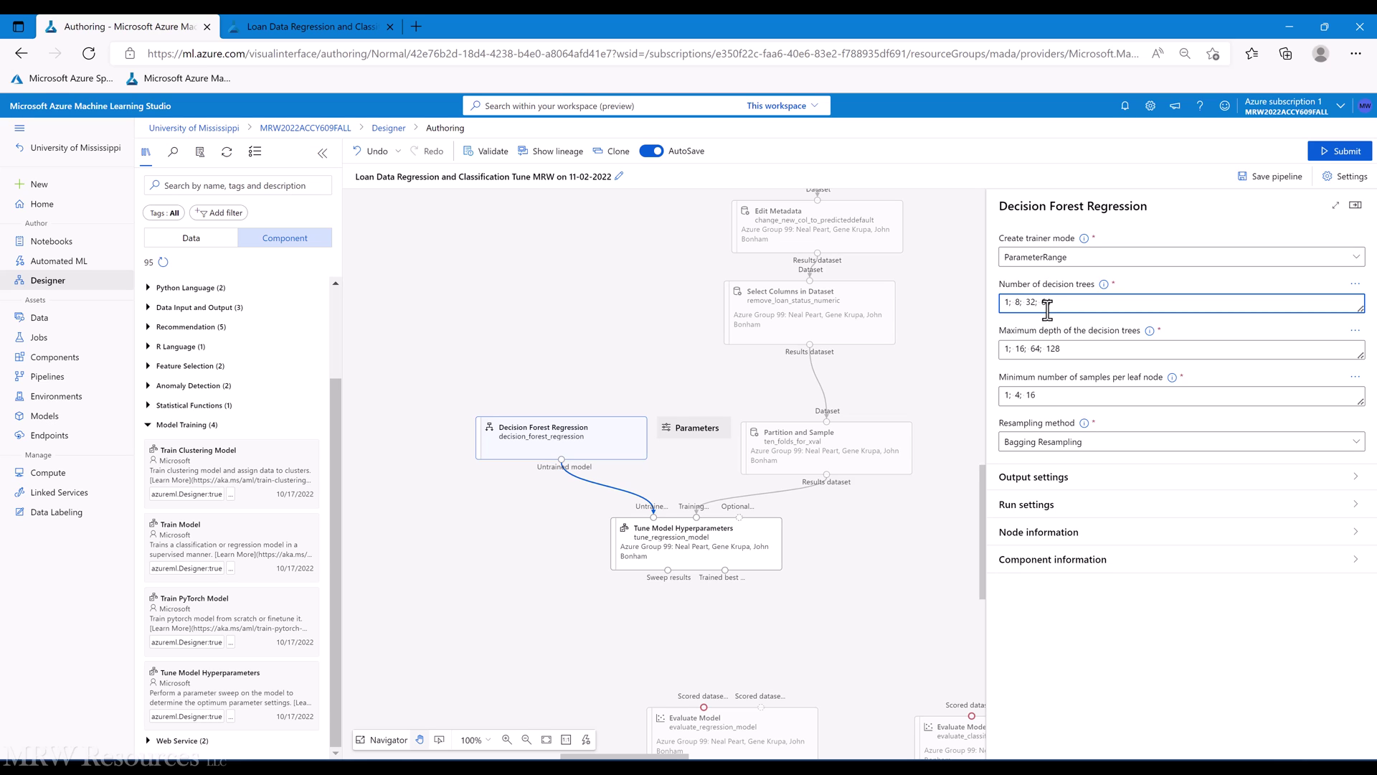
{"action": "left_click", "coordinate": [952, 397]}
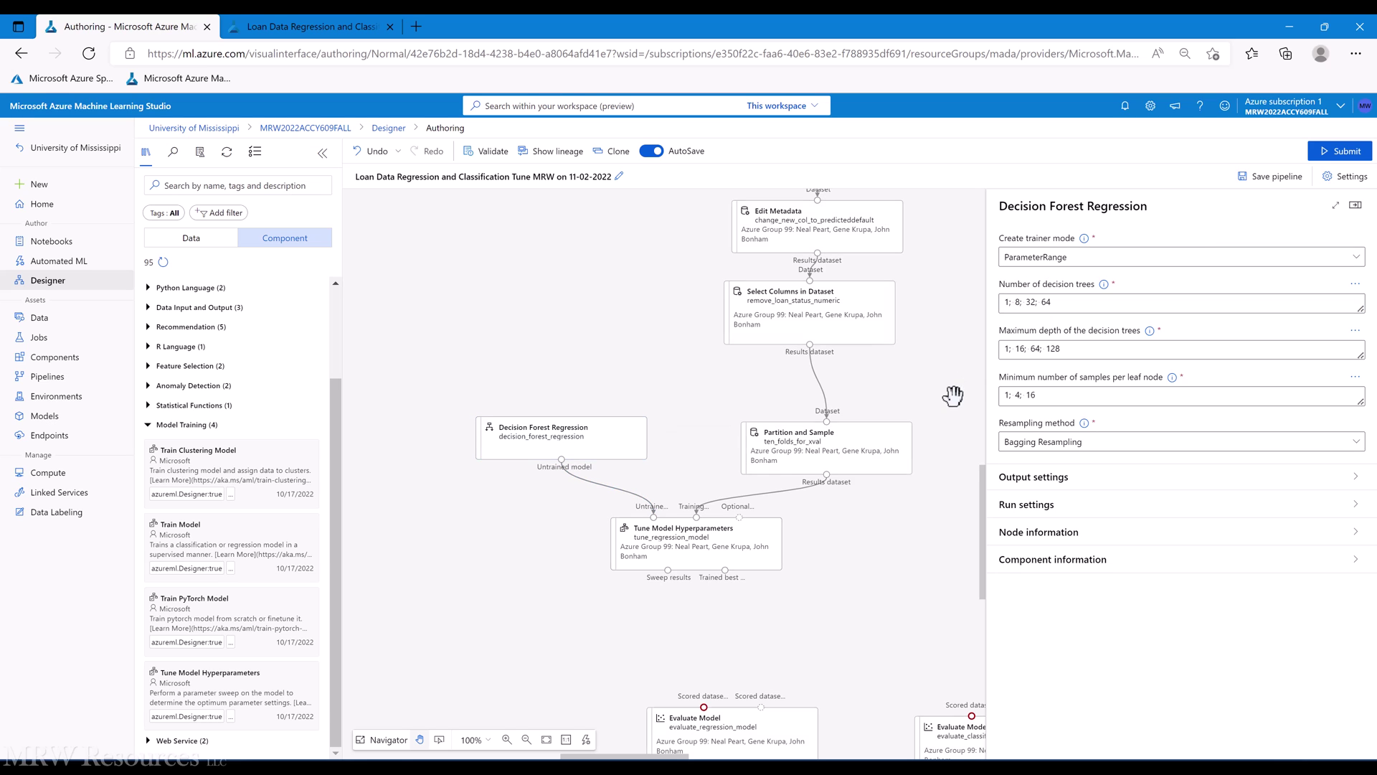
Set the maximum number of runs on random sweep to 5 for tune_regression_model.
{"action": "left_click", "coordinate": [687, 559]}
{"action": "left_click", "coordinate": [1026, 301]}
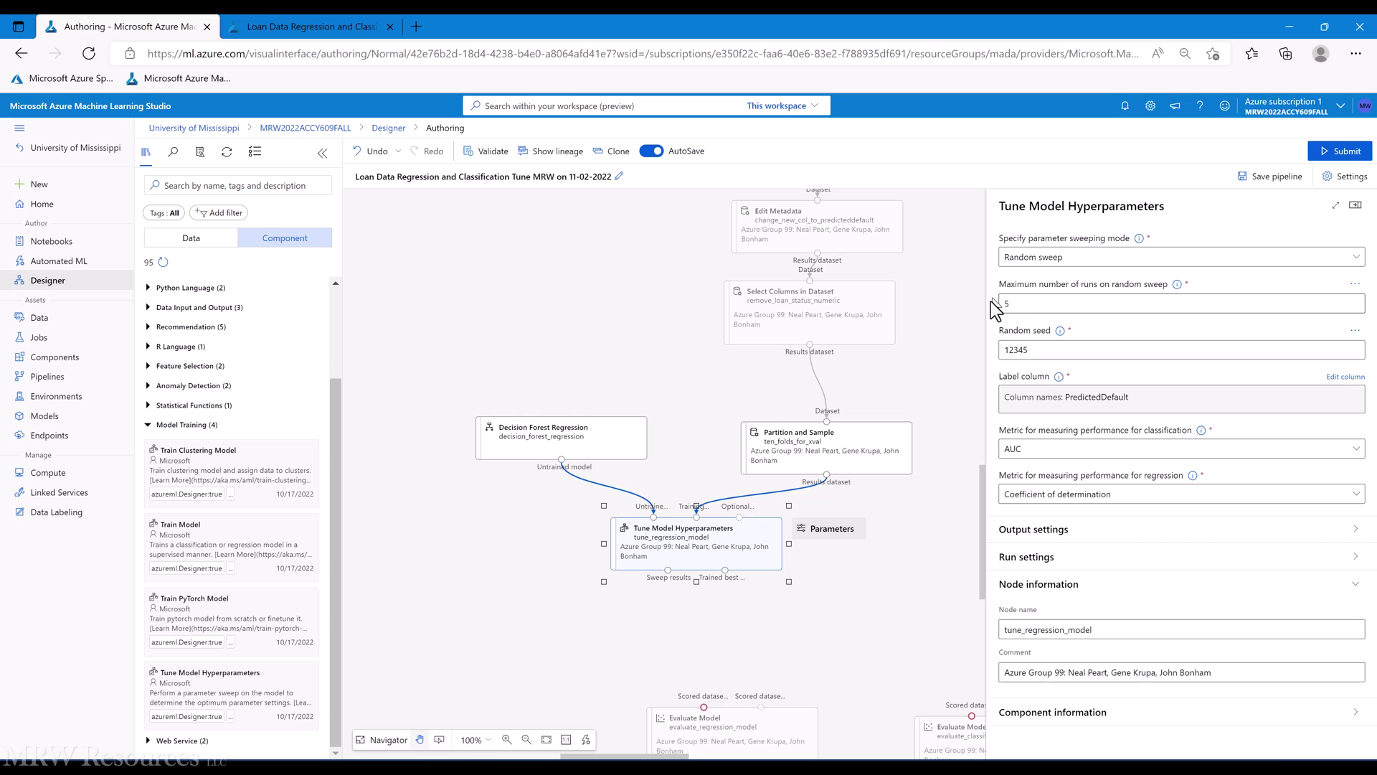
{"action": "type", "text": "5"}
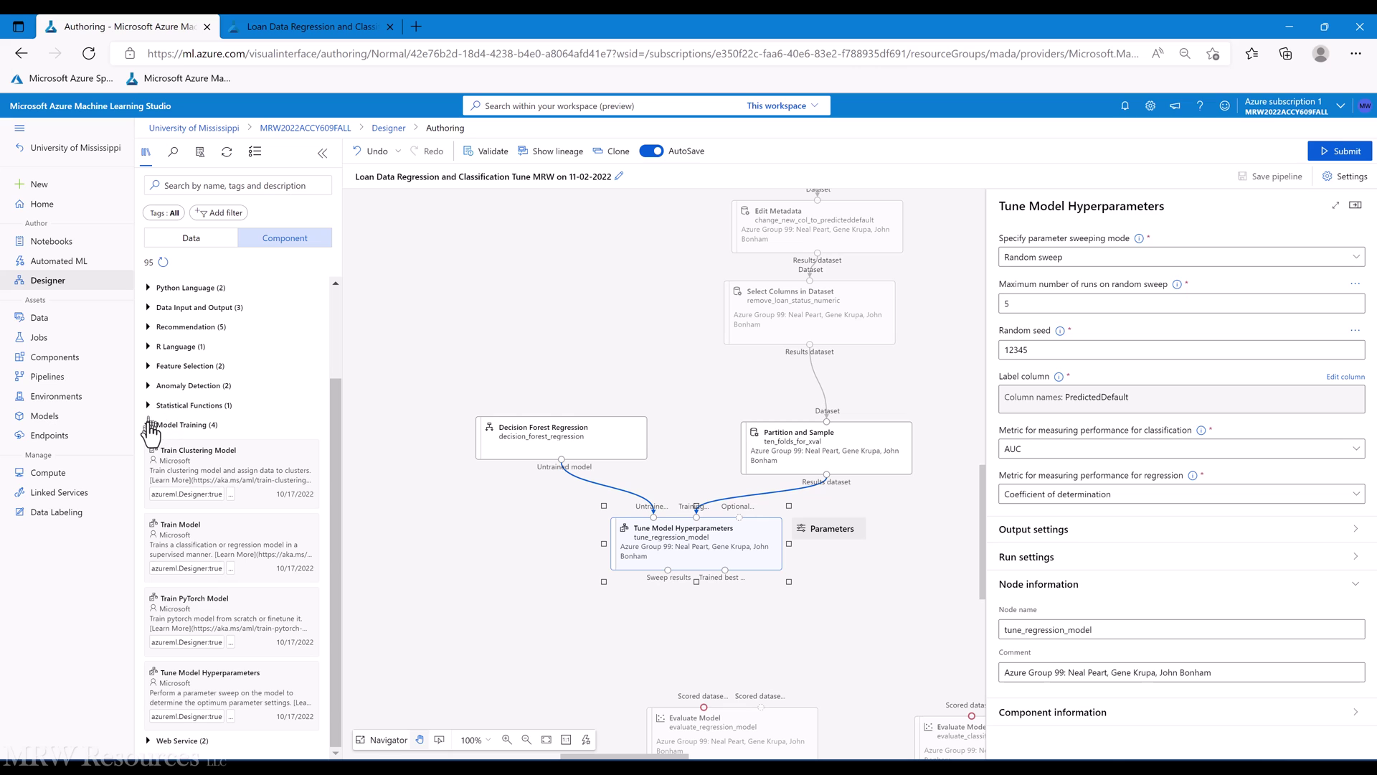
Add a Score Model fed by the Partition and Sample results and tune_regression_model's trained best model, and connect its output to evaluate_regression_model.
{"action": "left_click", "coordinate": [151, 426]}
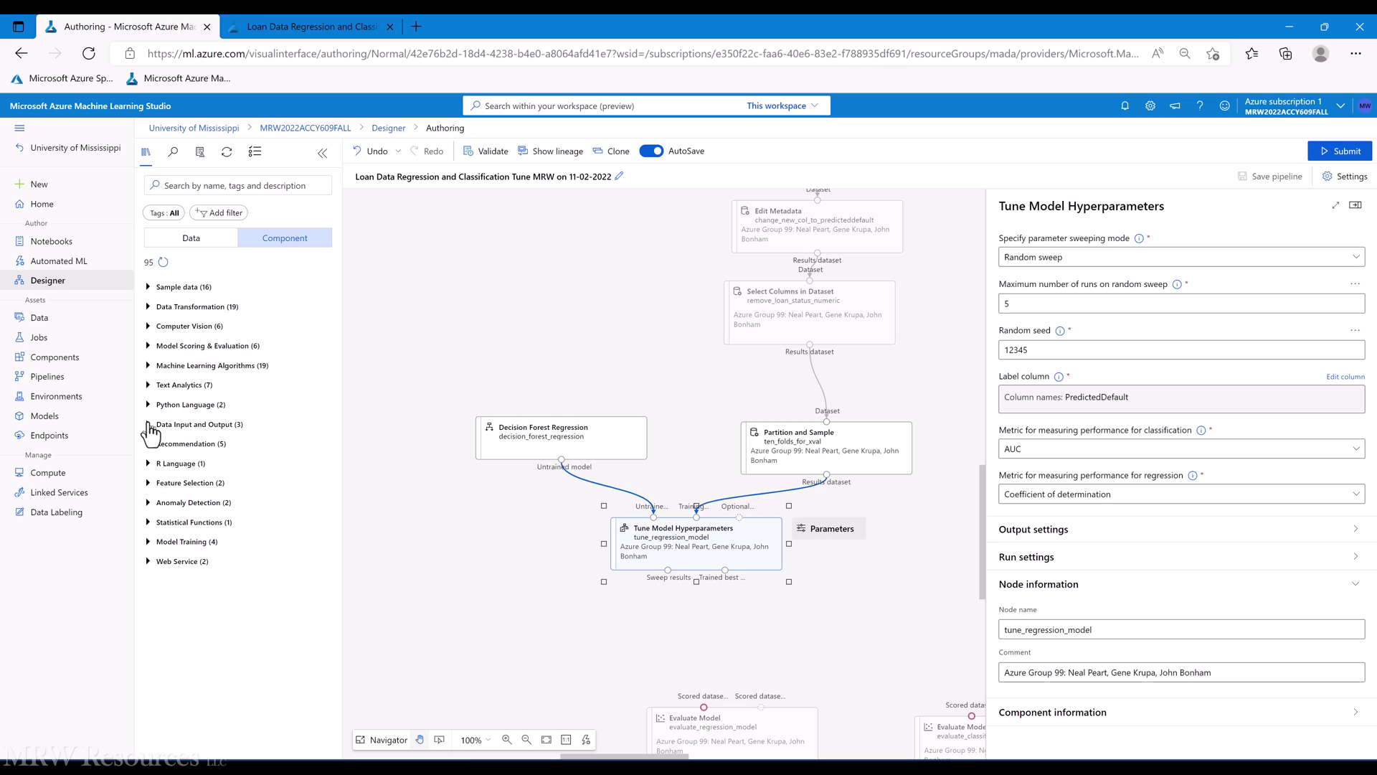
{"action": "left_click", "coordinate": [153, 347]}
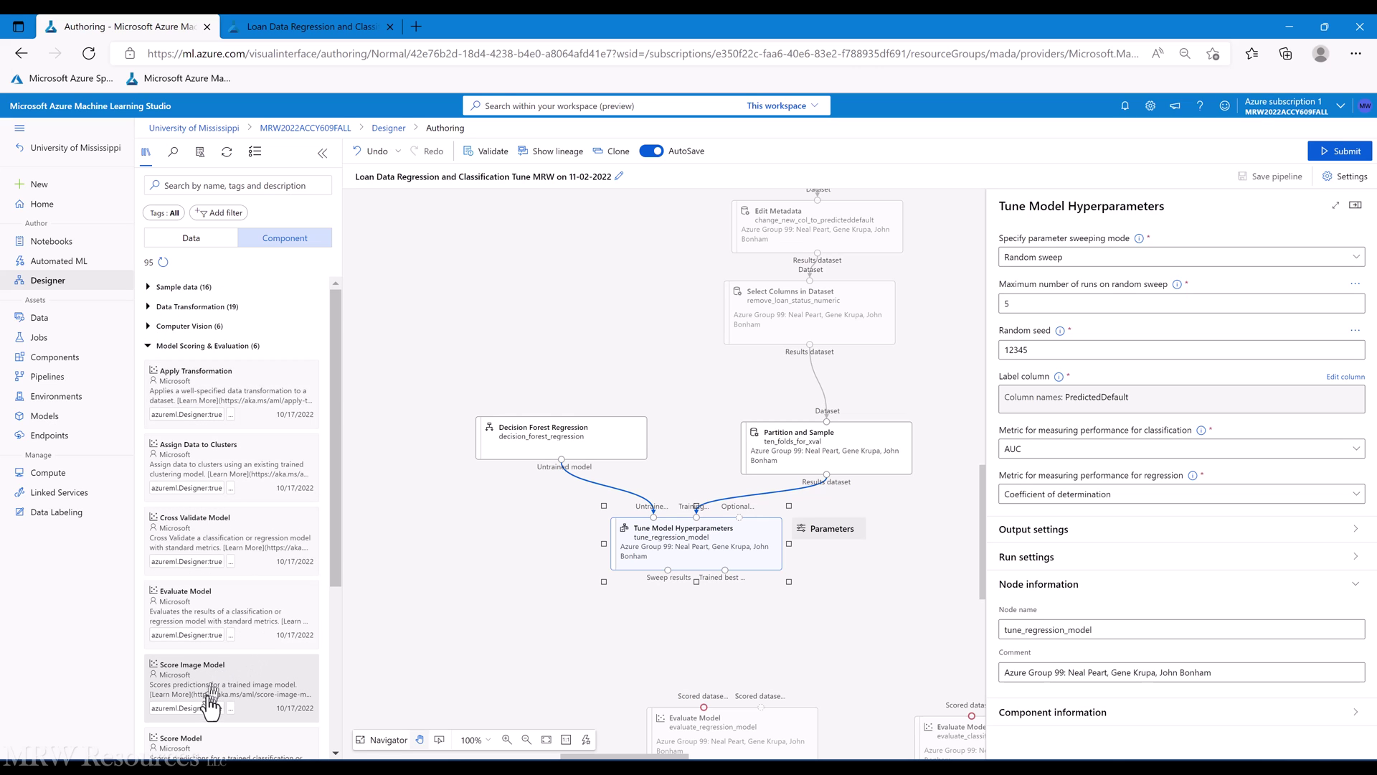
{"action": "left_click_drag", "start_coordinate": [200, 746], "coordinate": [742, 641]}
{"action": "left_click_drag", "start_coordinate": [824, 480], "coordinate": [771, 618]}
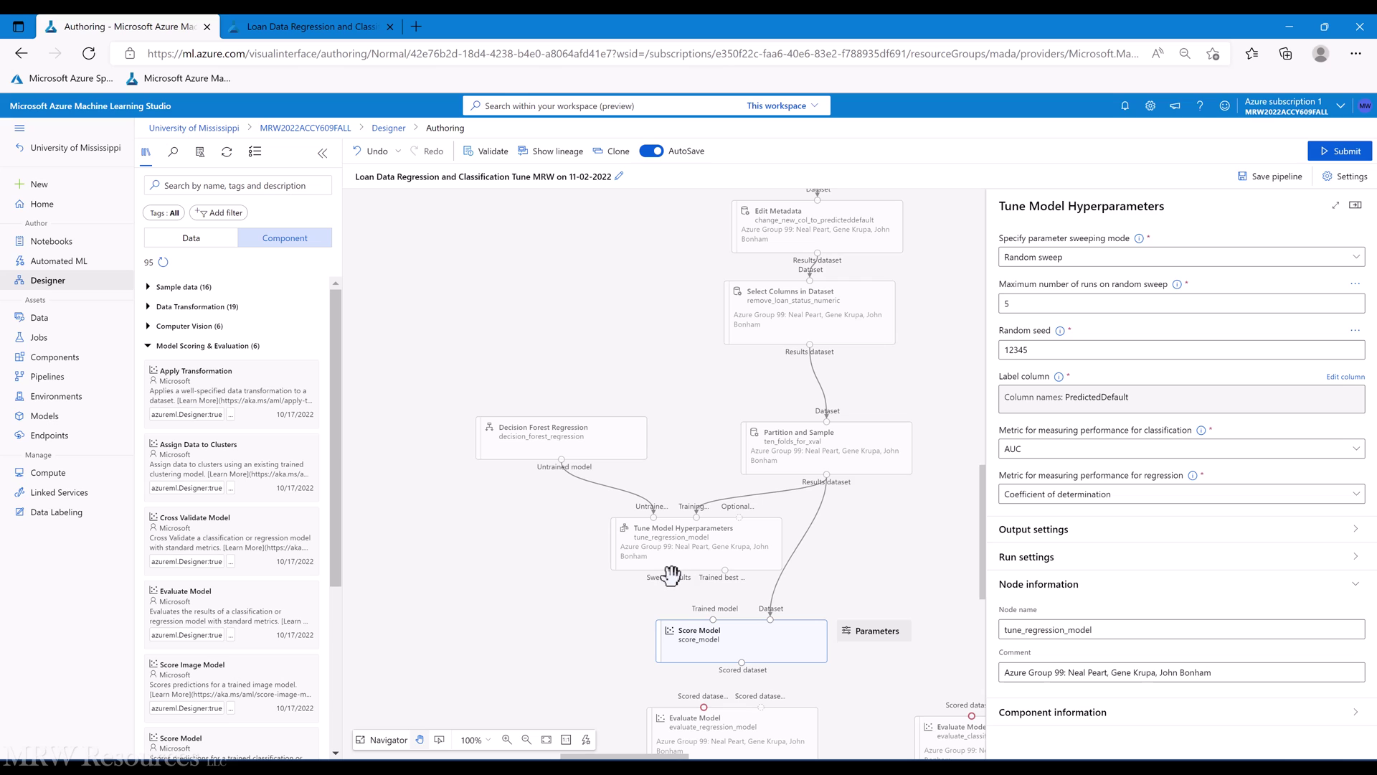
{"action": "left_click_drag", "start_coordinate": [726, 571], "coordinate": [704, 707]}
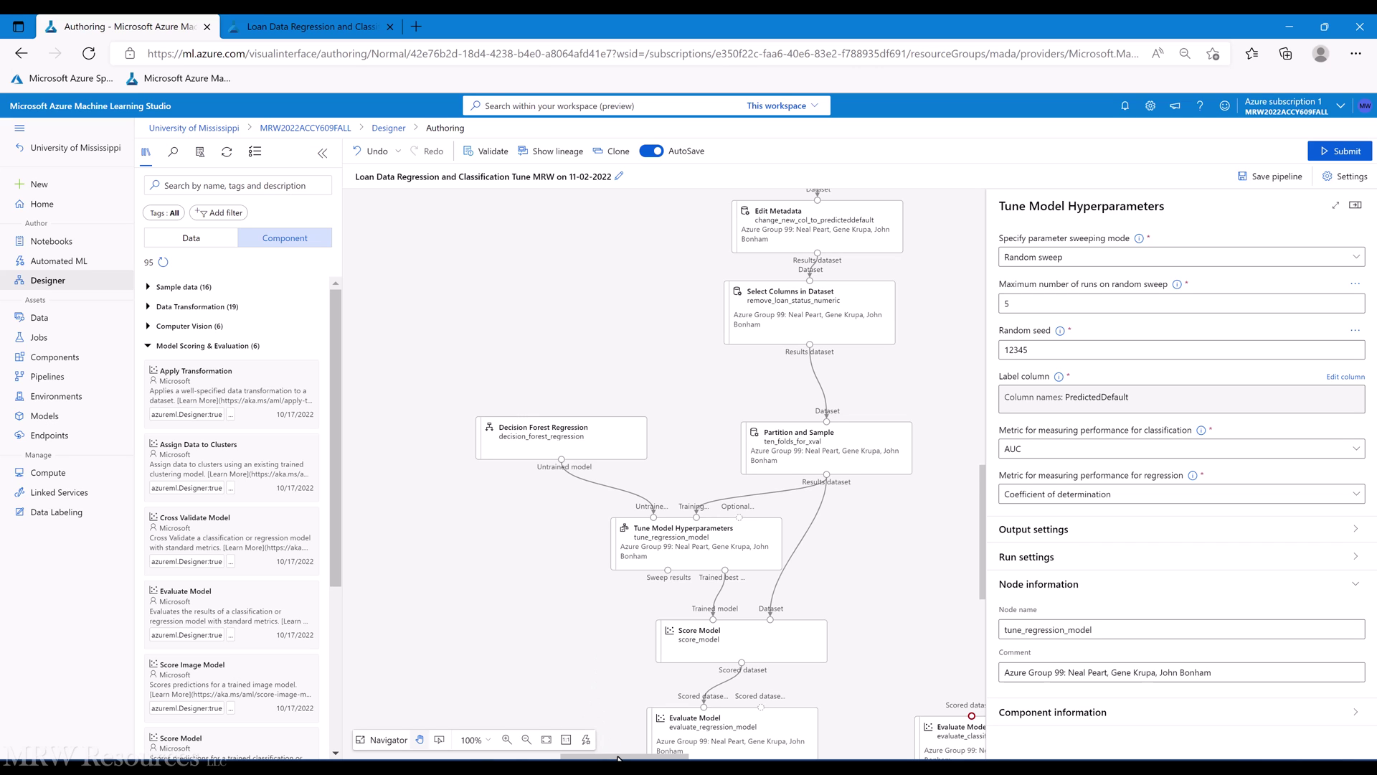
Paste the group comment into the new Score Model node and rename it score_regression_model.
{"action": "left_click_drag", "start_coordinate": [630, 758], "coordinate": [669, 758]}
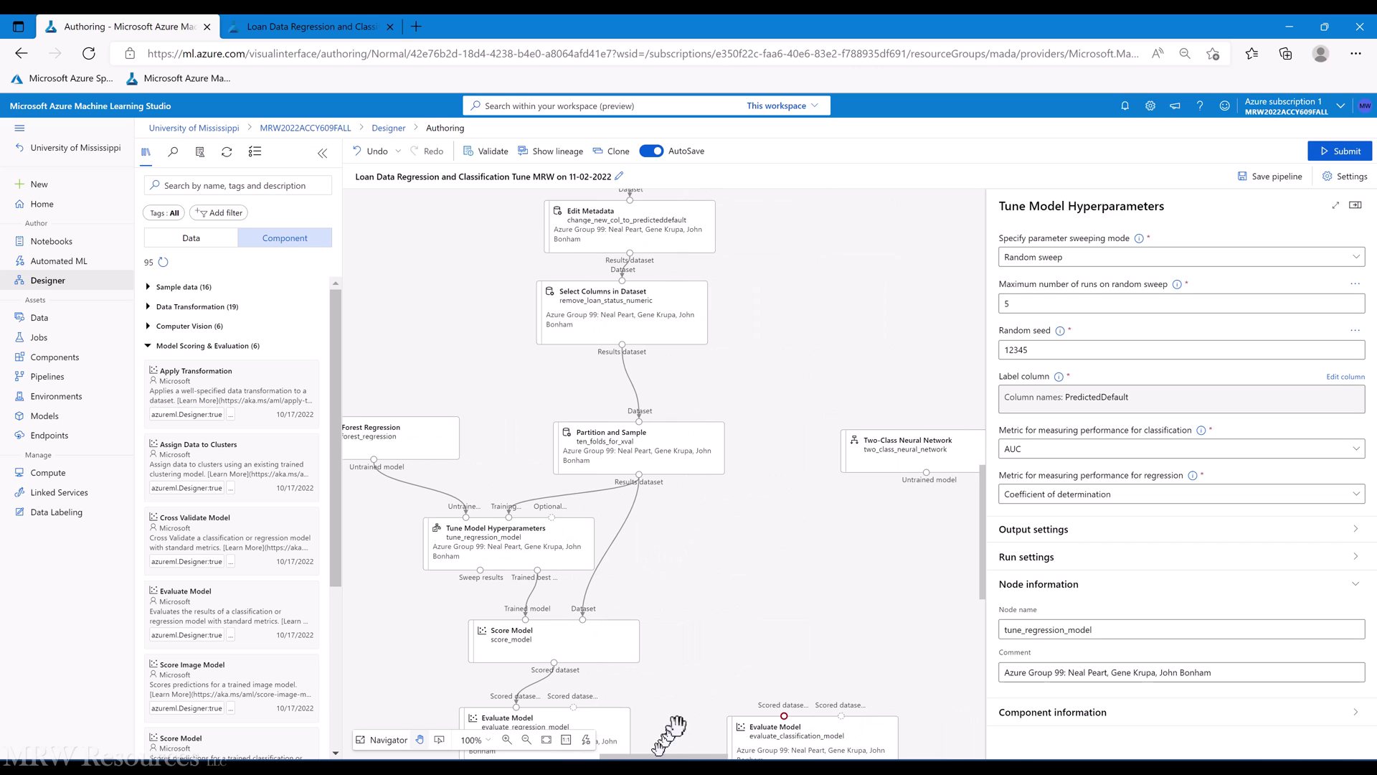
{"action": "left_click", "coordinate": [509, 545]}
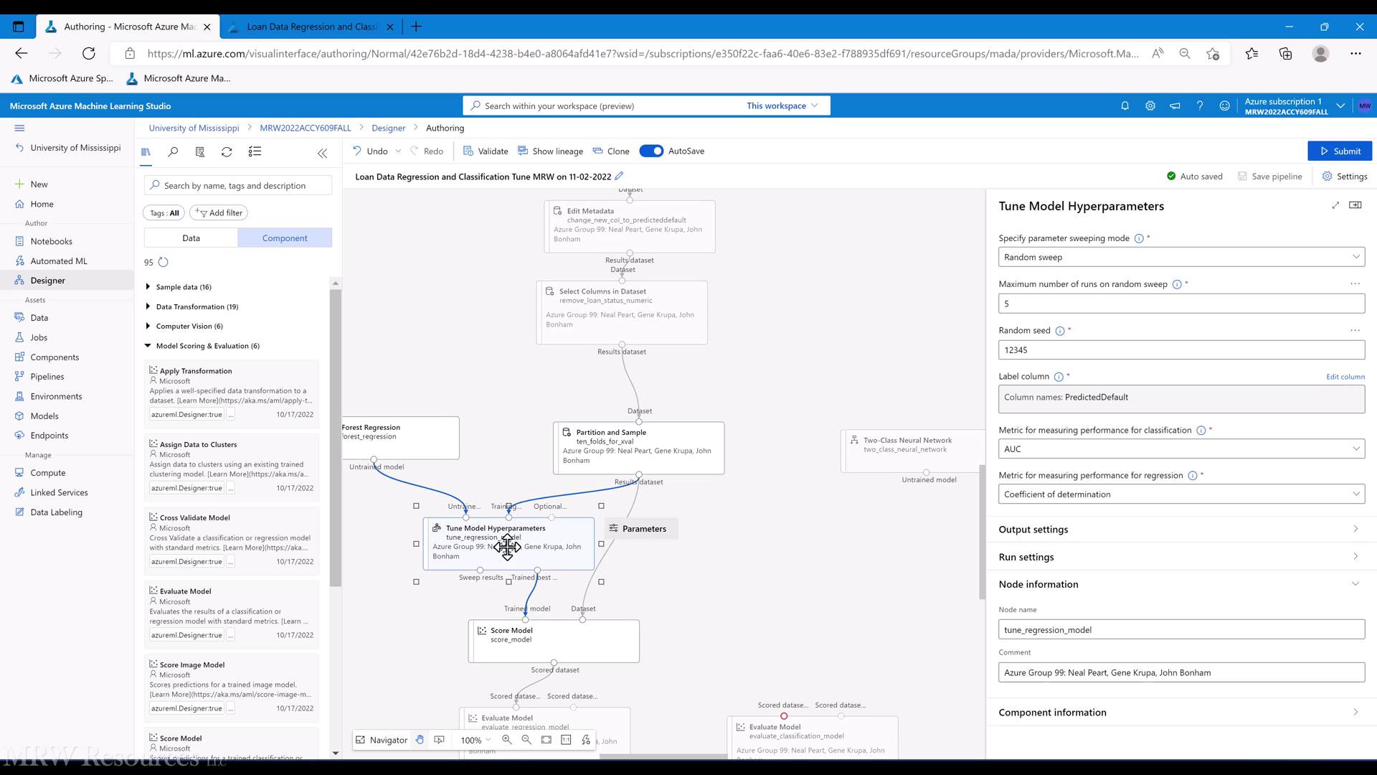
{"action": "left_click", "coordinate": [551, 650]}
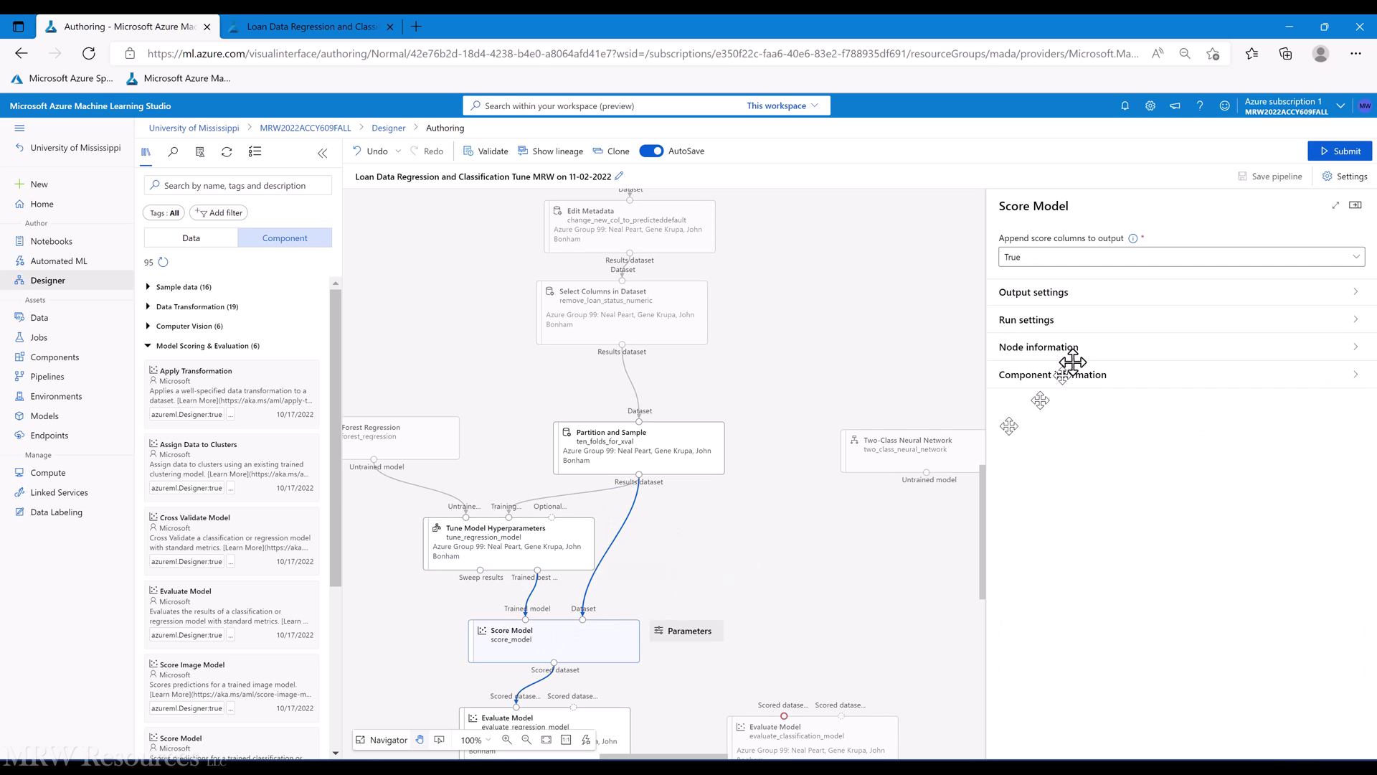
{"action": "left_click", "coordinate": [1060, 347]}
{"action": "left_click", "coordinate": [1036, 439]}
{"action": "key", "text": "ctrl+v"}
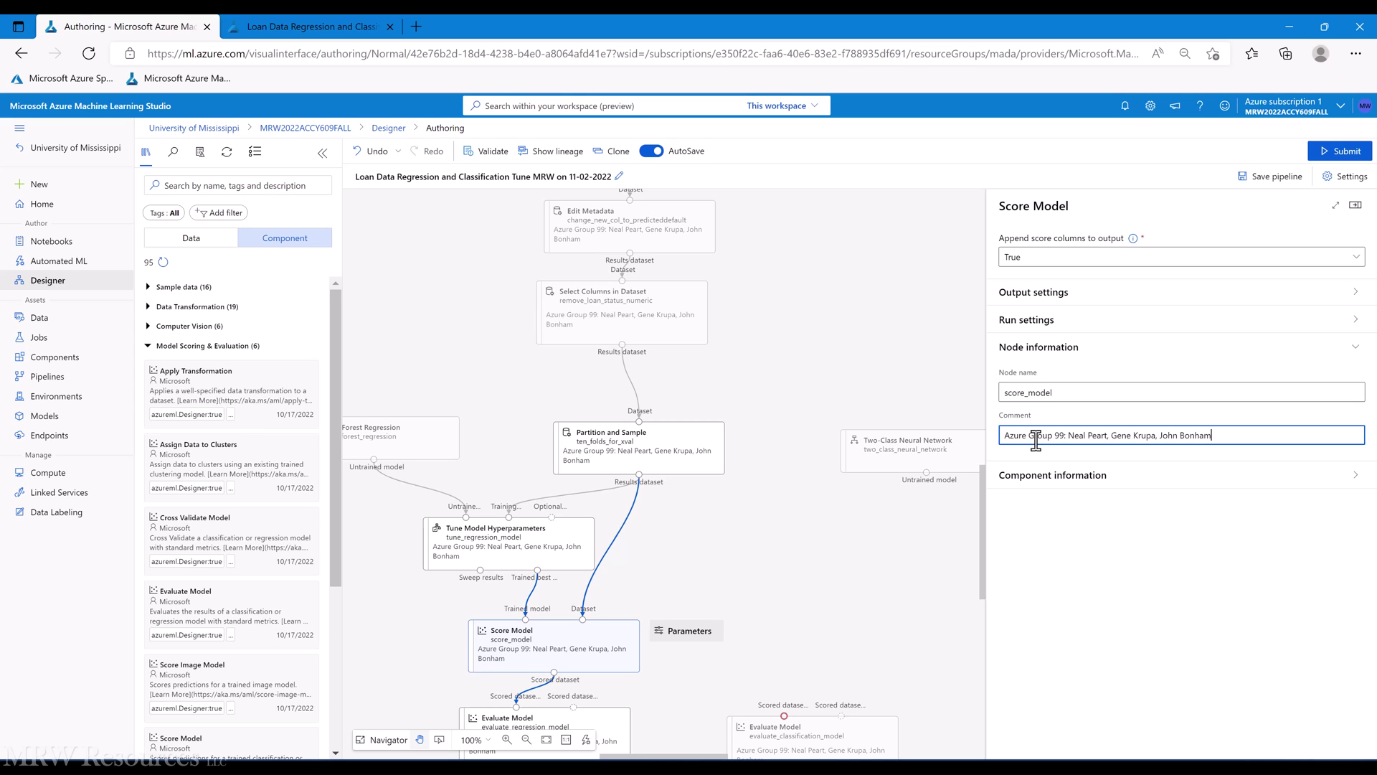
{"action": "left_click", "coordinate": [1065, 392]}
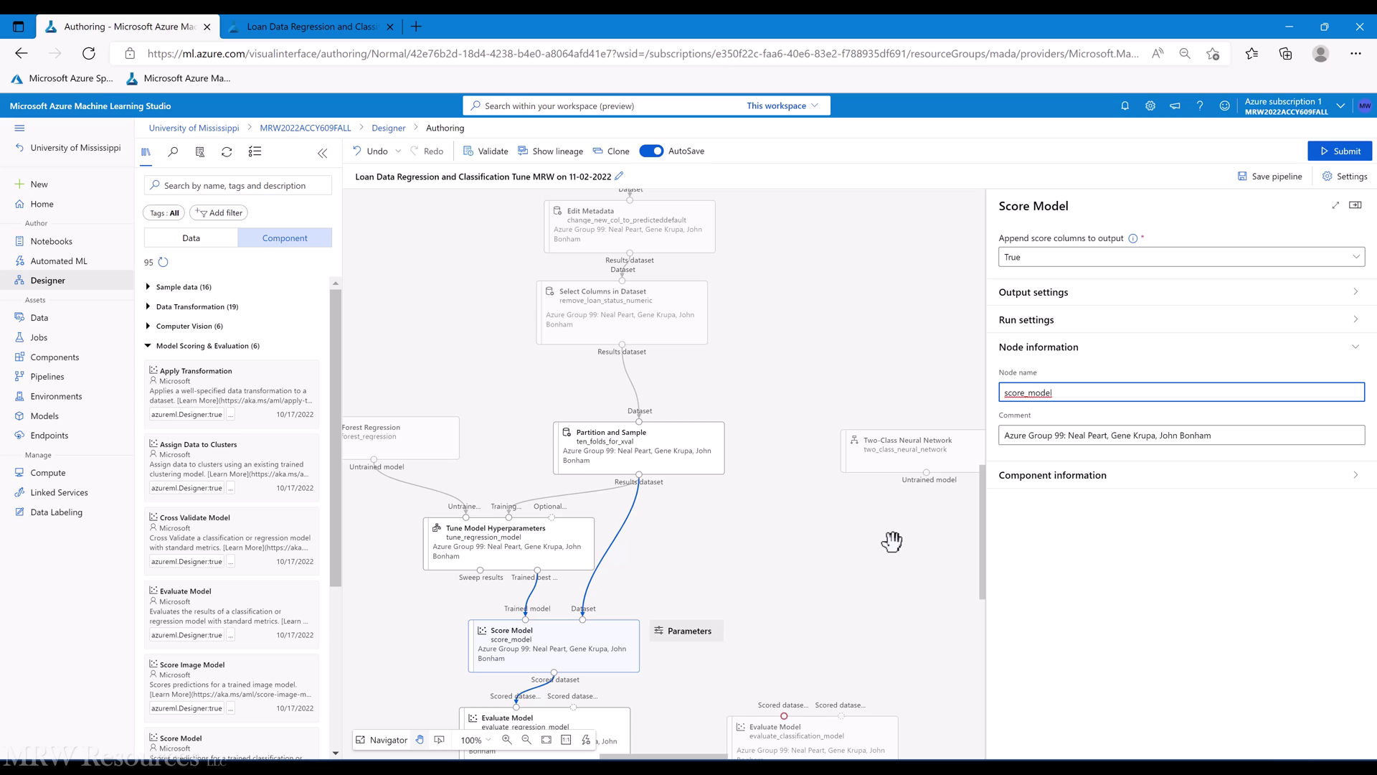
{"action": "type", "text": "regression_"}
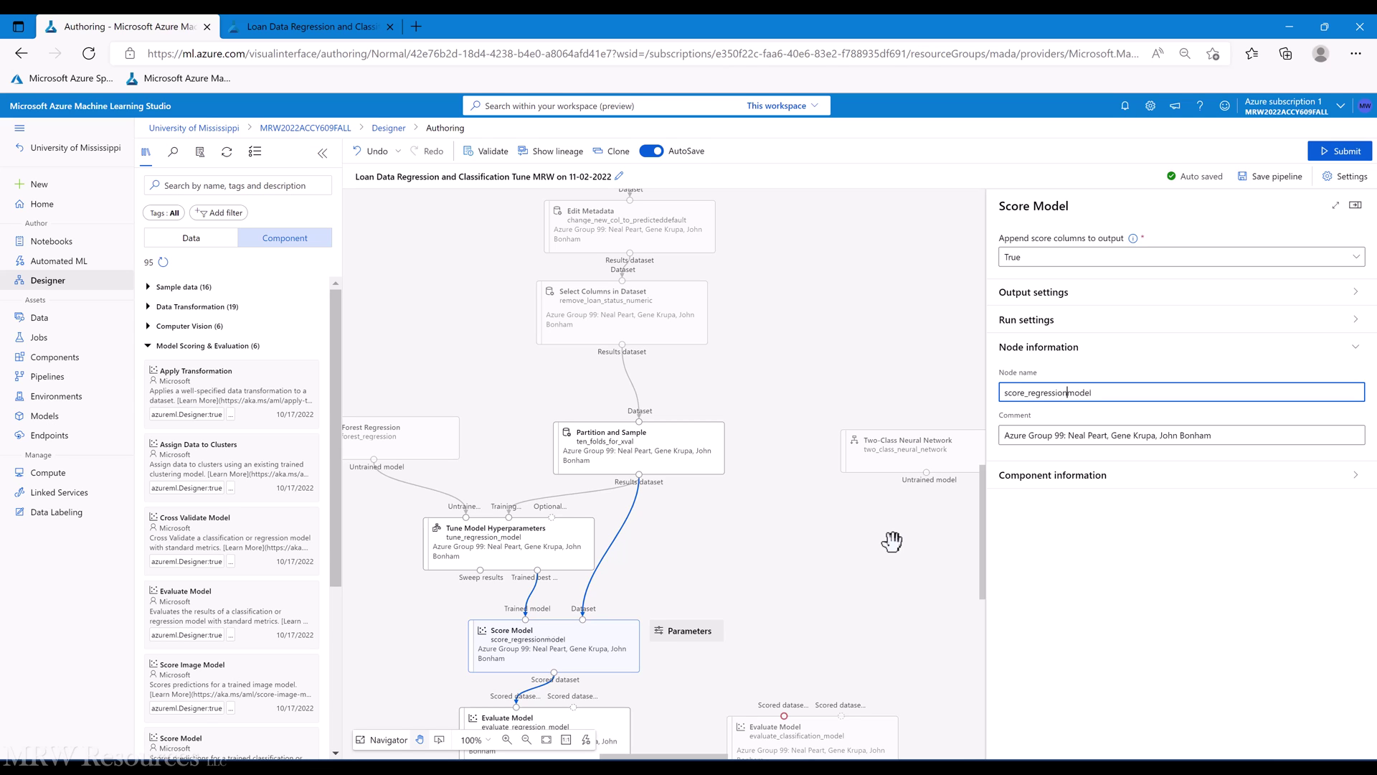
{"action": "left_click", "coordinate": [892, 541]}
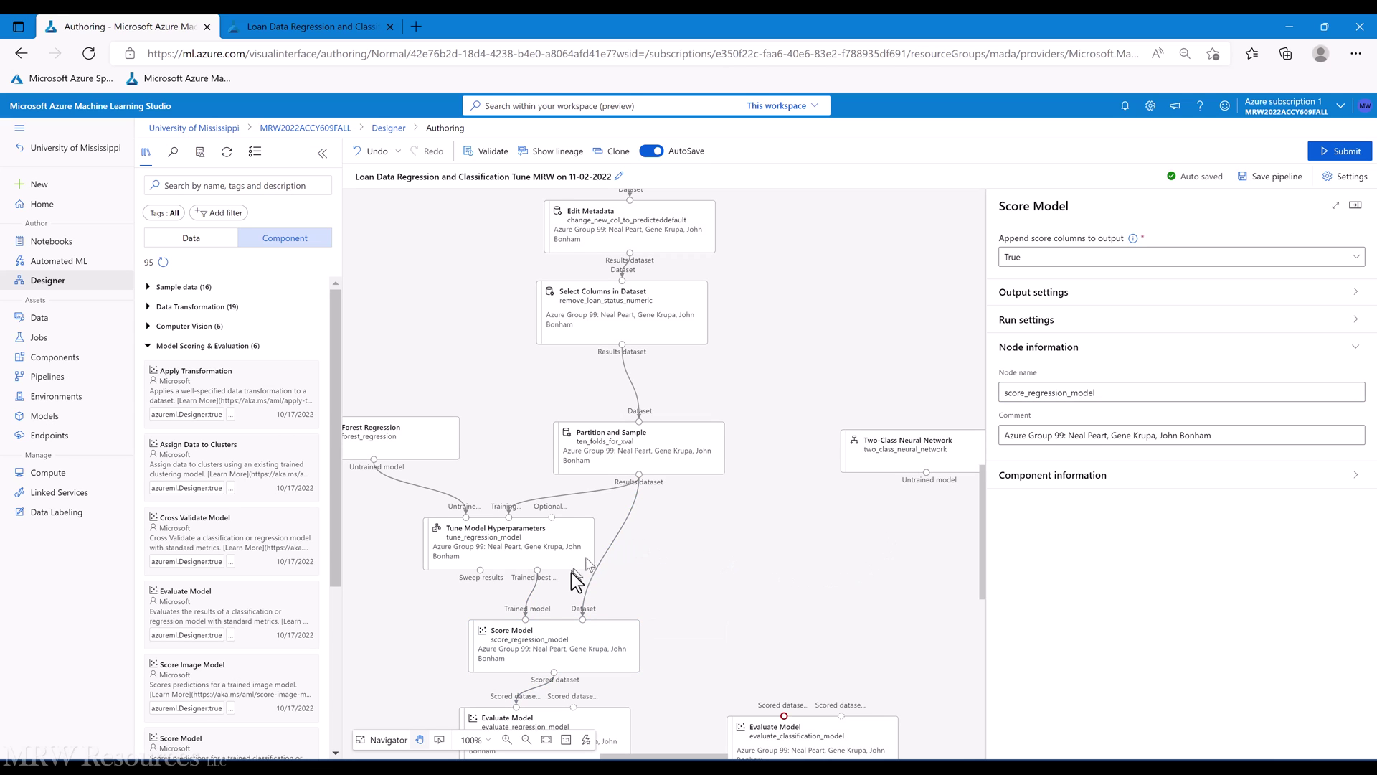
Duplicate tune_regression_model together with score_regression_model and place the copies between Two-Class Neural Network and evaluate_classification_model.
{"action": "left_click", "coordinate": [502, 549]}
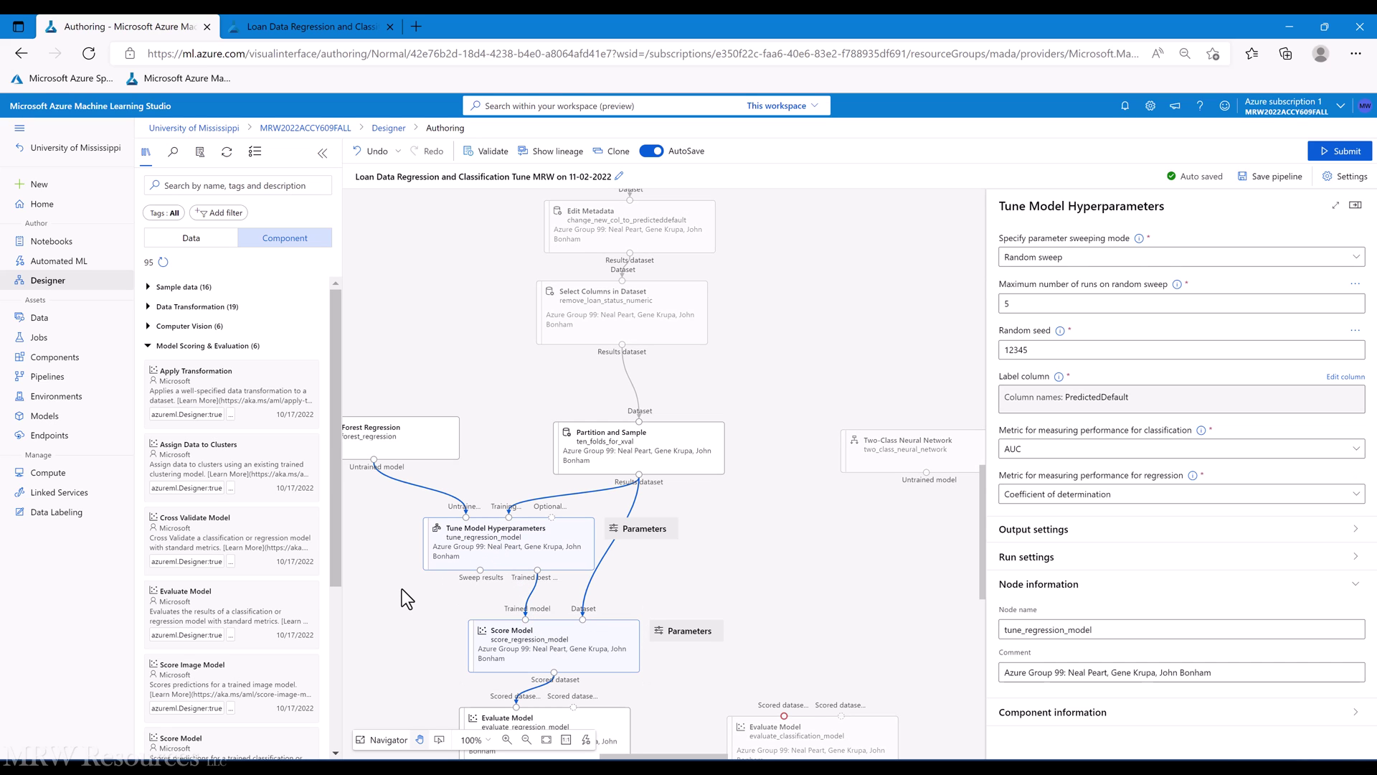
{"action": "key", "text": "ctrl+v"}
{"action": "left_click_drag", "start_coordinate": [449, 613], "coordinate": [759, 539]}
{"action": "left_click_drag", "start_coordinate": [824, 651], "coordinate": [789, 651]}
{"action": "left_click_drag", "start_coordinate": [761, 546], "coordinate": [833, 543]}
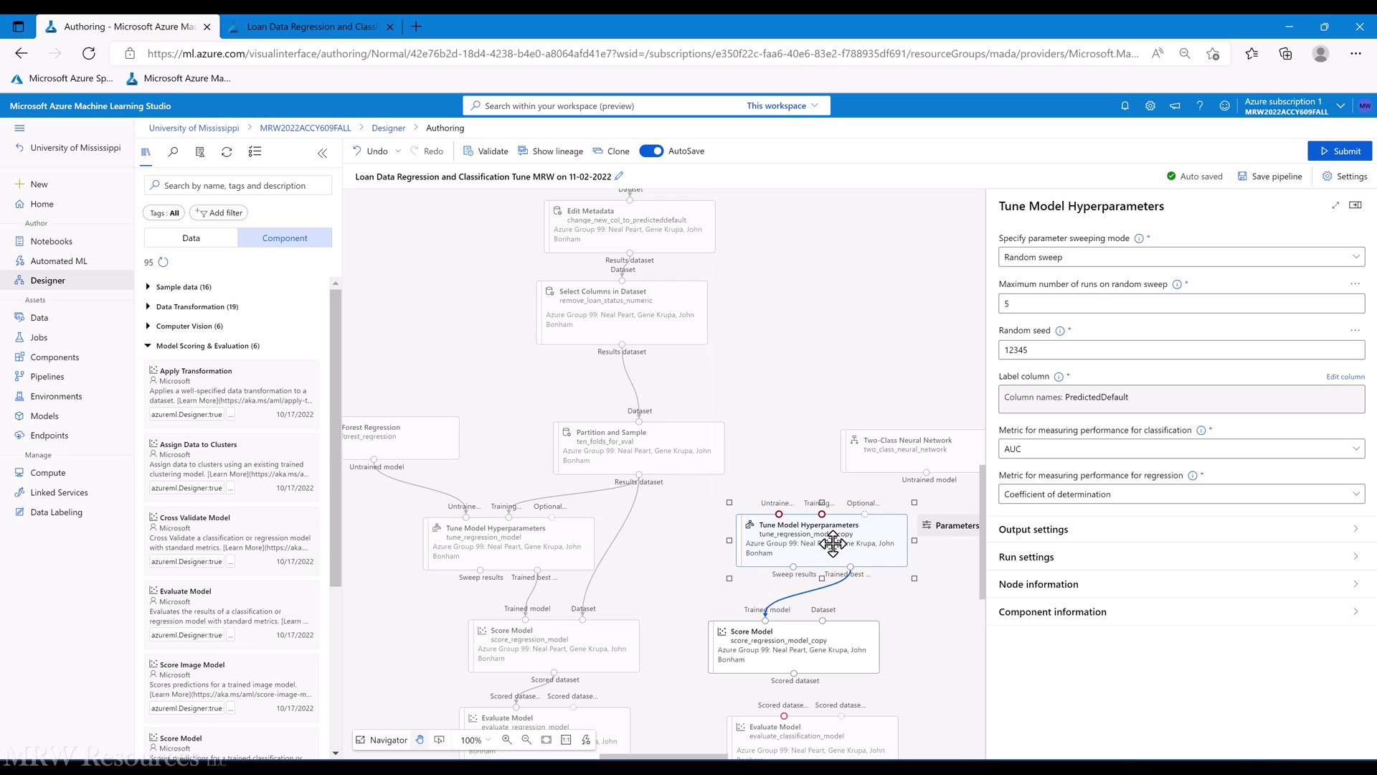
Rename the copied Tune Model Hyperparameters node to tune_classification_model_copy.
{"action": "left_click", "coordinate": [1020, 584]}
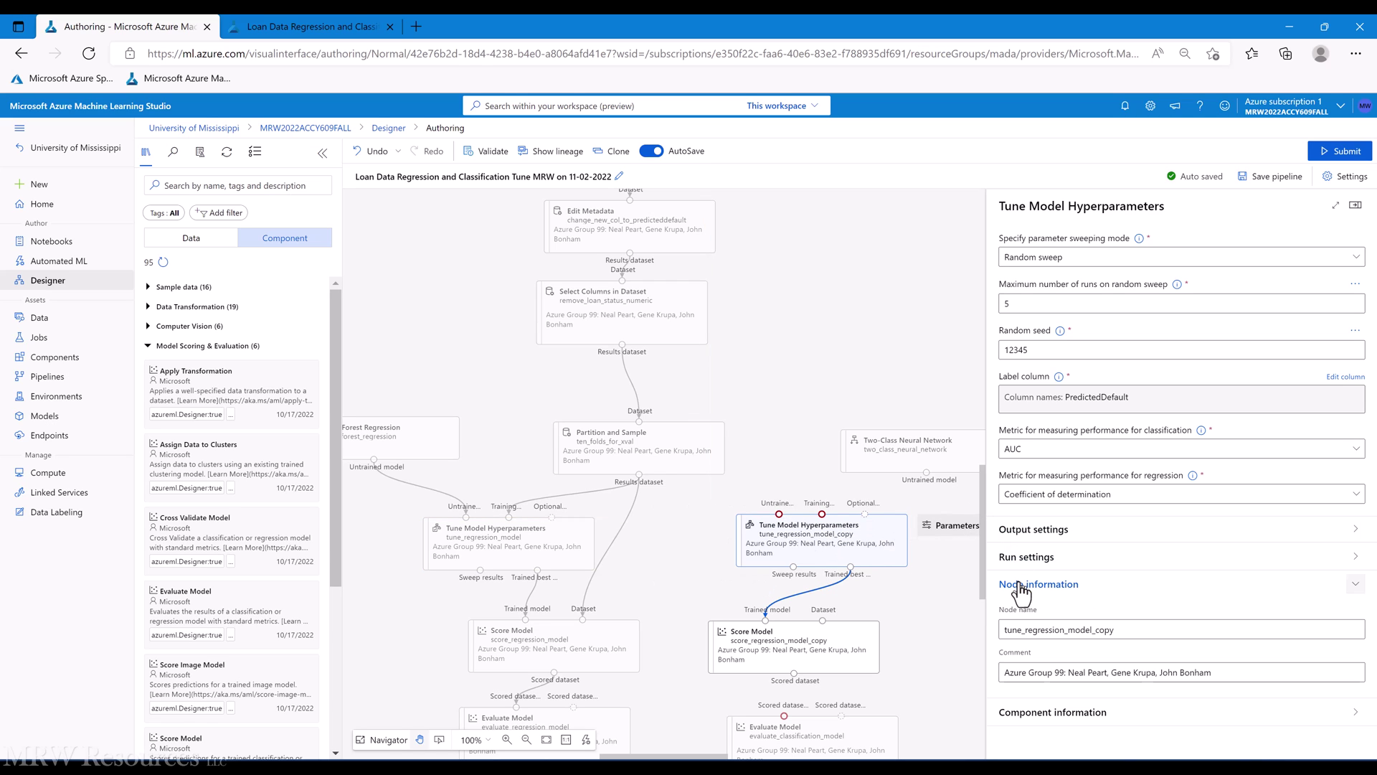
{"action": "left_click", "coordinate": [1039, 631]}
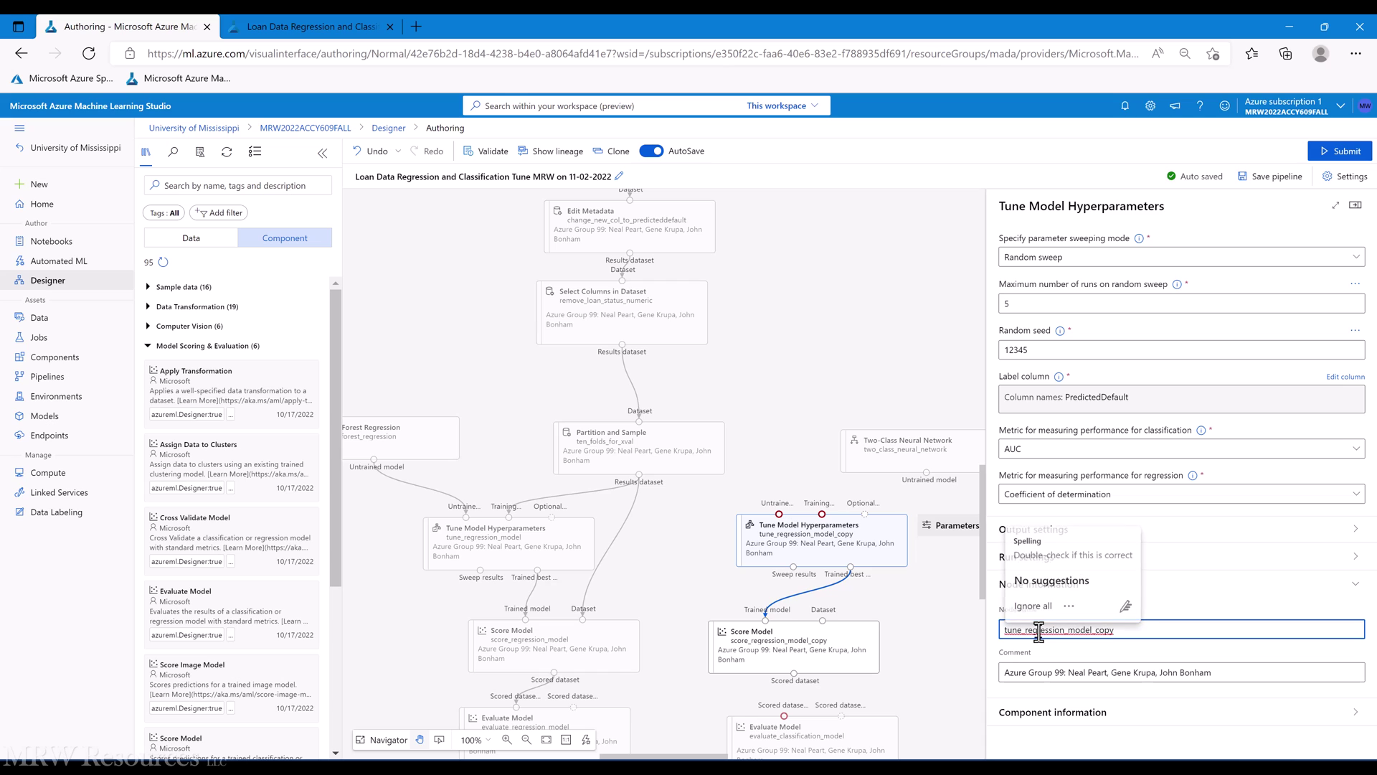
{"action": "double_click", "coordinate": [1039, 632]}
{"action": "left_click", "coordinate": [1035, 632]}
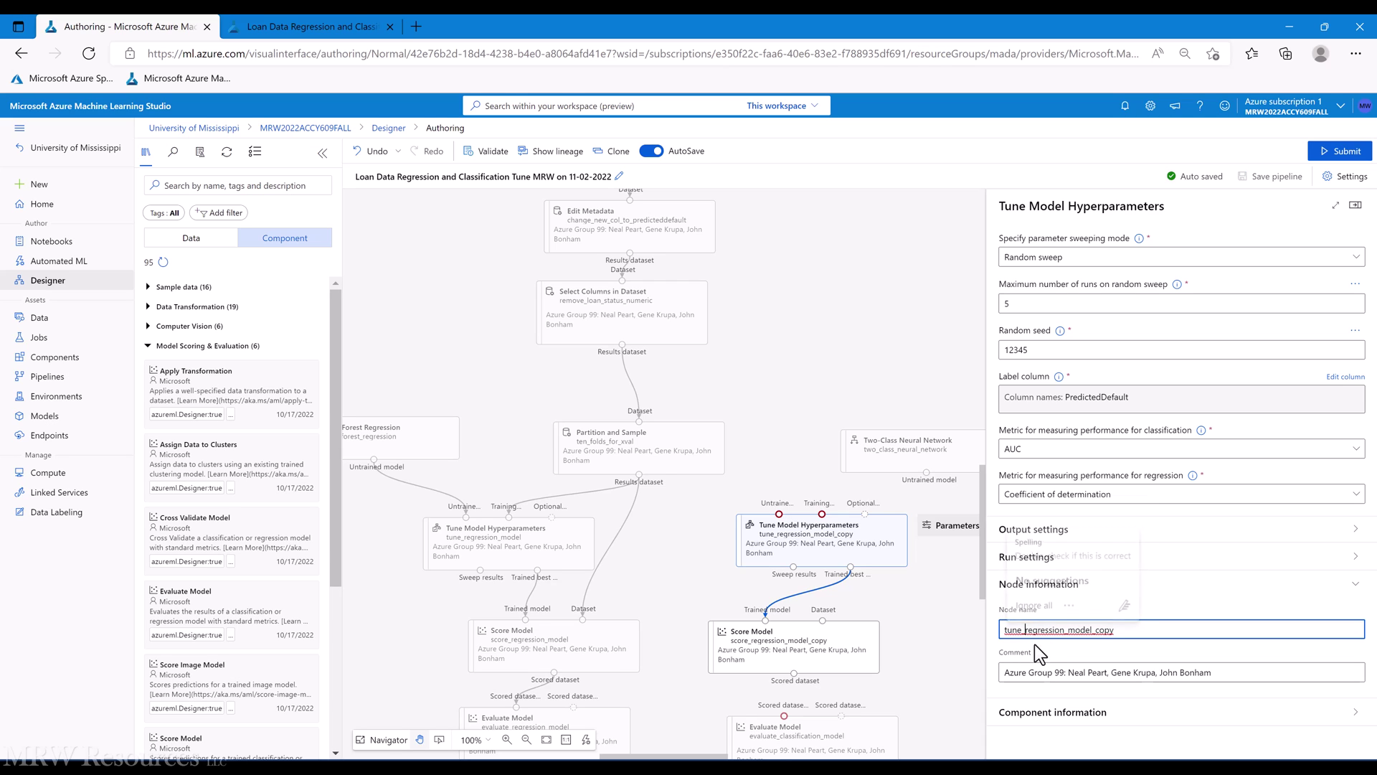
{"action": "type", "text": "classif"}
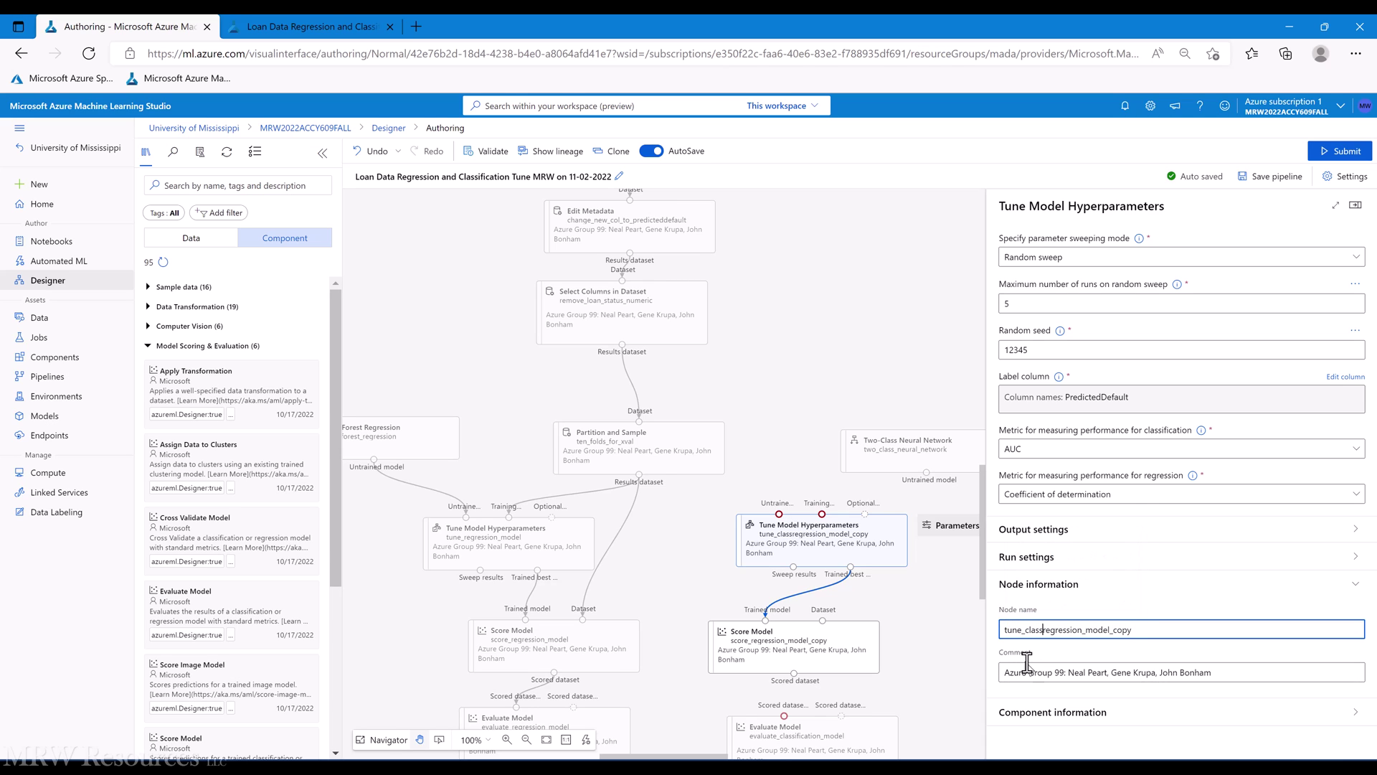
{"action": "type", "text": "ication"}
{"action": "key", "text": "Delete"}
{"action": "key", "text": "Delete"}
{"action": "key", "text": "Delete"}
{"action": "key", "text": "Delete"}
{"action": "key", "text": "Delete"}
{"action": "key", "text": "Delete"}
{"action": "key", "text": "Delete"}
{"action": "key", "text": "Delete"}
{"action": "key", "text": "Delete"}
{"action": "key", "text": "Delete"}
{"action": "left_click", "coordinate": [933, 635]}
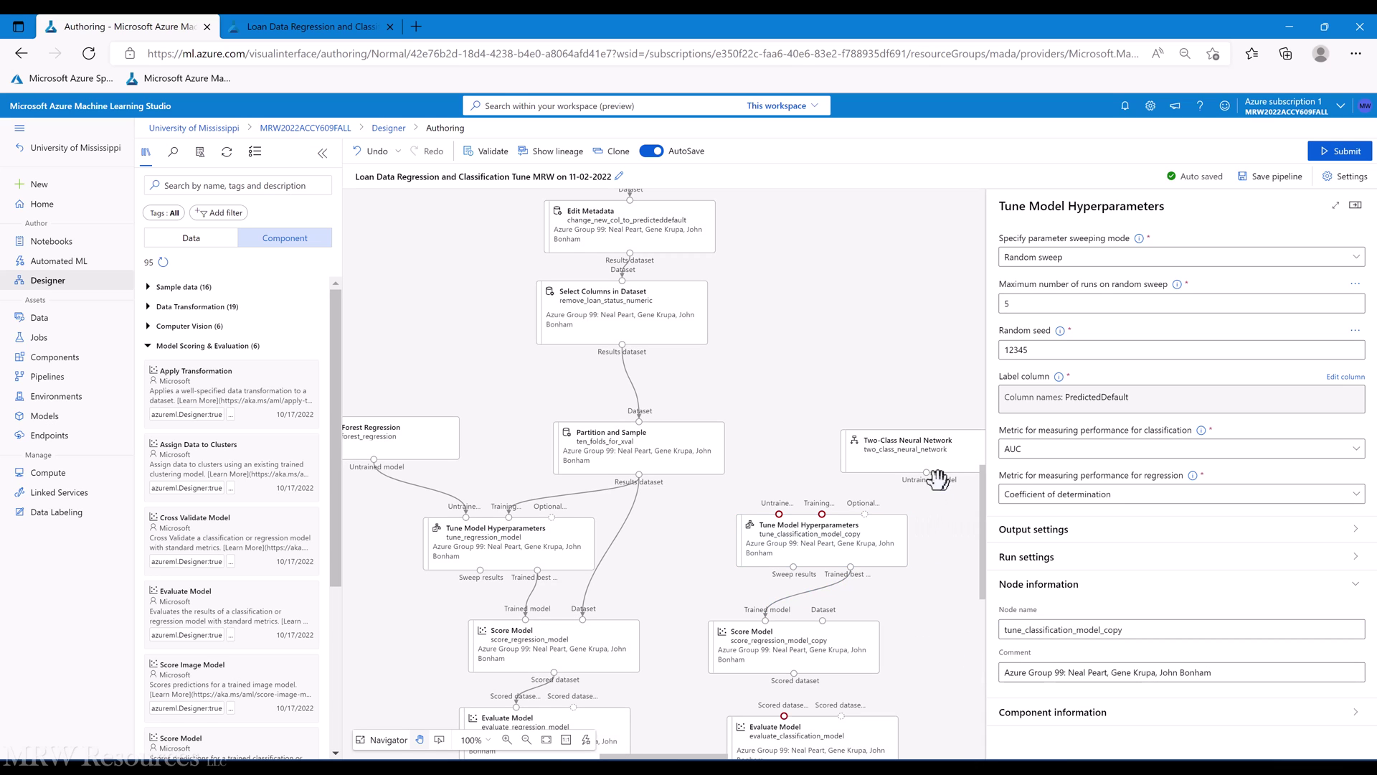
Connect Two-Class Neural Network and the Partition and Sample results to tune_classification_model_copy, and those same results to the copied Score Model's dataset input.
{"action": "left_click_drag", "start_coordinate": [928, 475], "coordinate": [779, 513]}
{"action": "left_click_drag", "start_coordinate": [639, 474], "coordinate": [822, 513]}
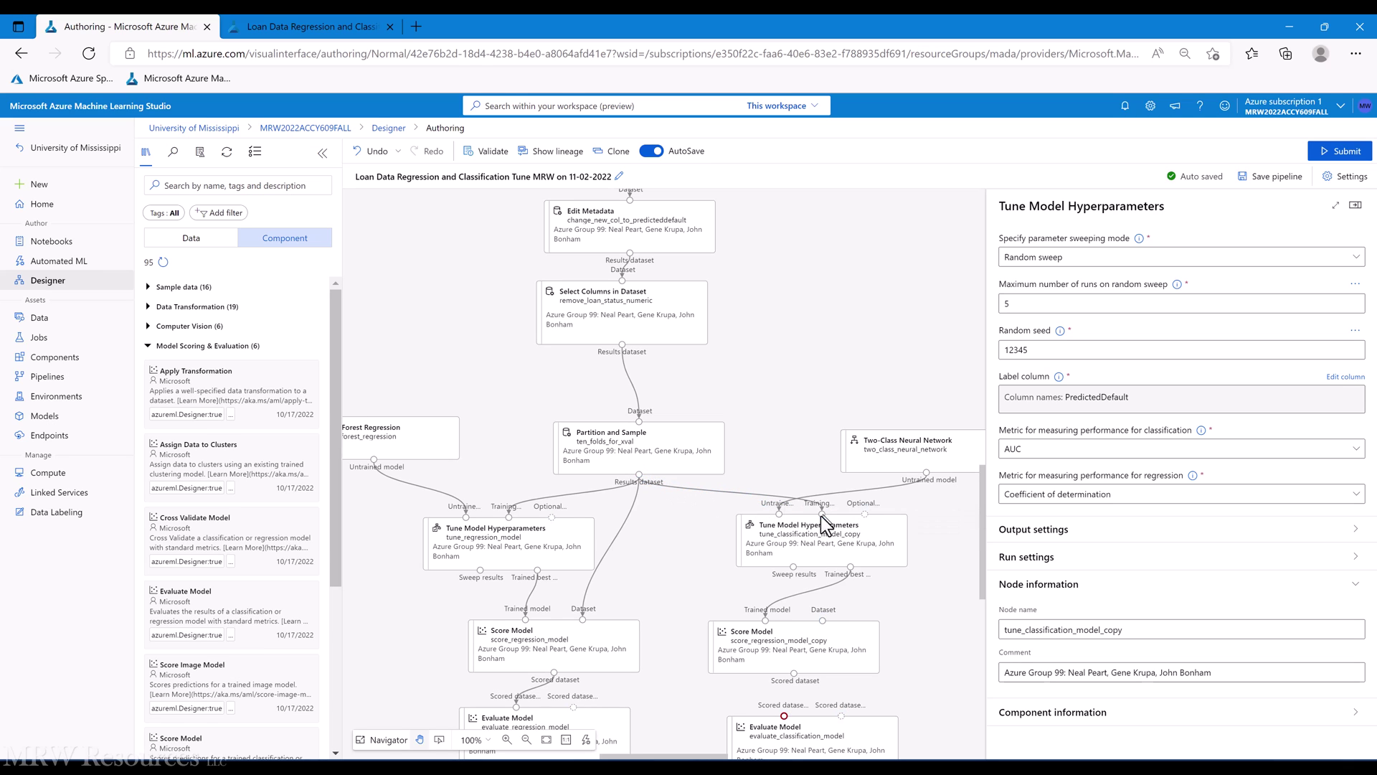
{"action": "left_click_drag", "start_coordinate": [639, 481], "coordinate": [816, 618]}
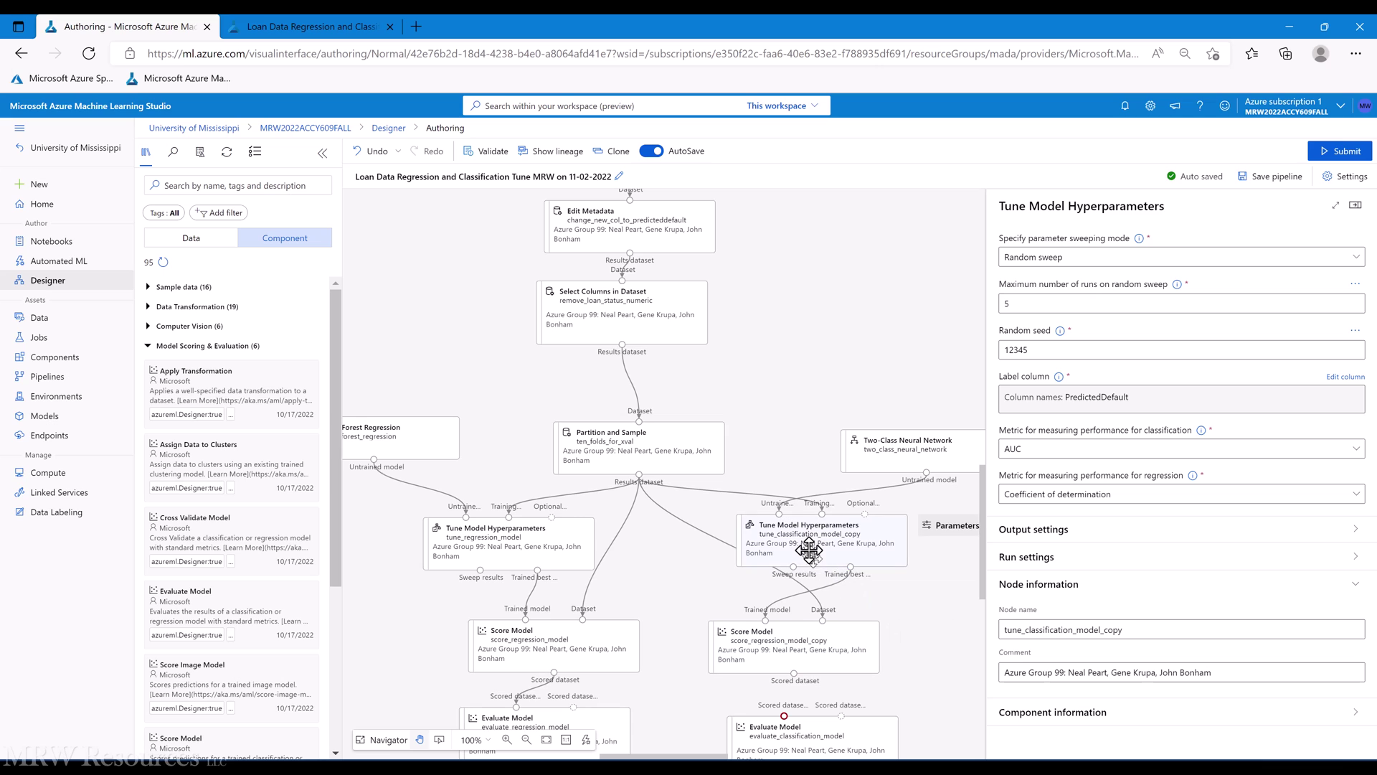
Space out the copied tuning and scoring nodes, and connect the copied Score Model's scored dataset to evaluate_classification_model.
{"action": "left_click_drag", "start_coordinate": [793, 556], "coordinate": [839, 556]}
{"action": "left_click_drag", "start_coordinate": [795, 655], "coordinate": [754, 656]}
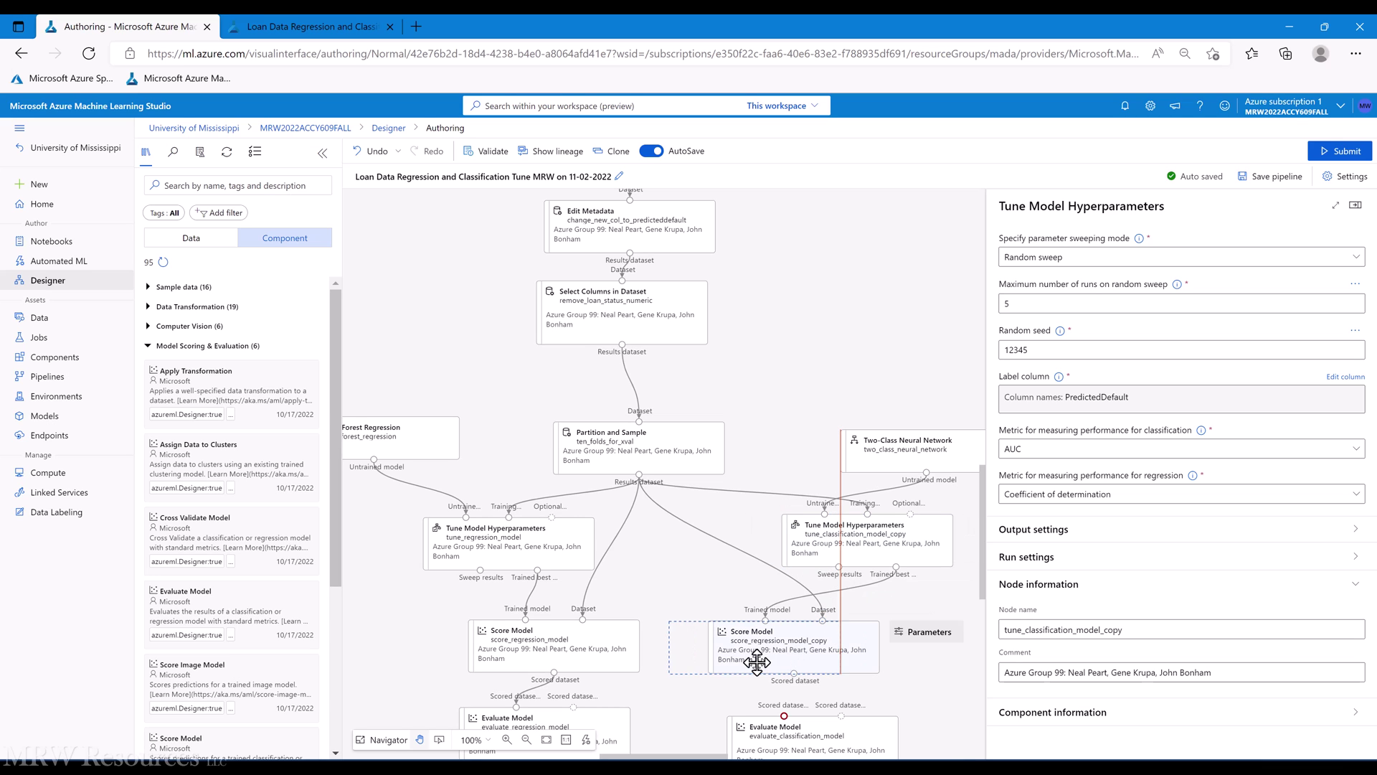
{"action": "left_click_drag", "start_coordinate": [842, 558], "coordinate": [814, 558]}
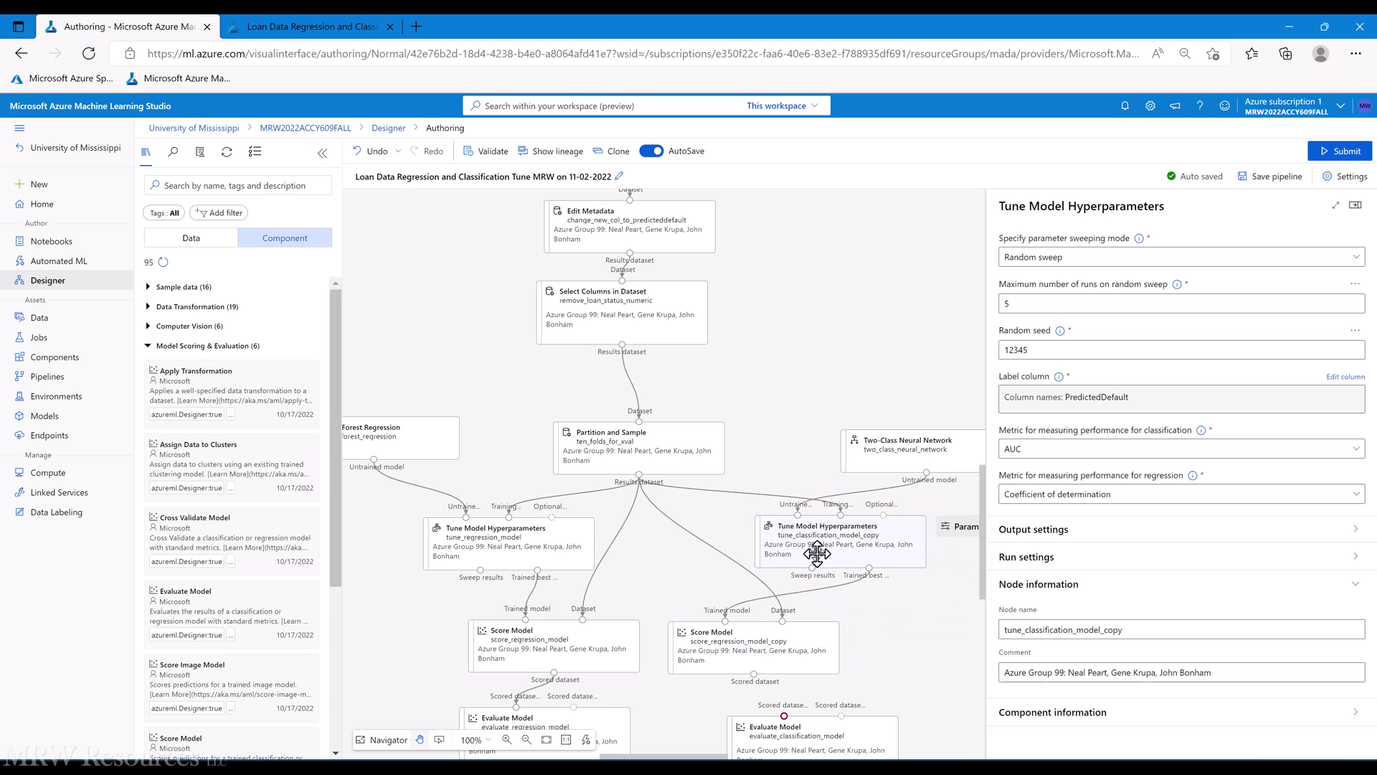
{"action": "scroll", "coordinate": [855, 677], "scroll_direction": "down", "scroll_amount": 1}
{"action": "left_click_drag", "start_coordinate": [753, 609], "coordinate": [774, 674]}
Rename the copied Score Model node to score_classification_model_copy.
{"action": "left_click", "coordinate": [738, 577]}
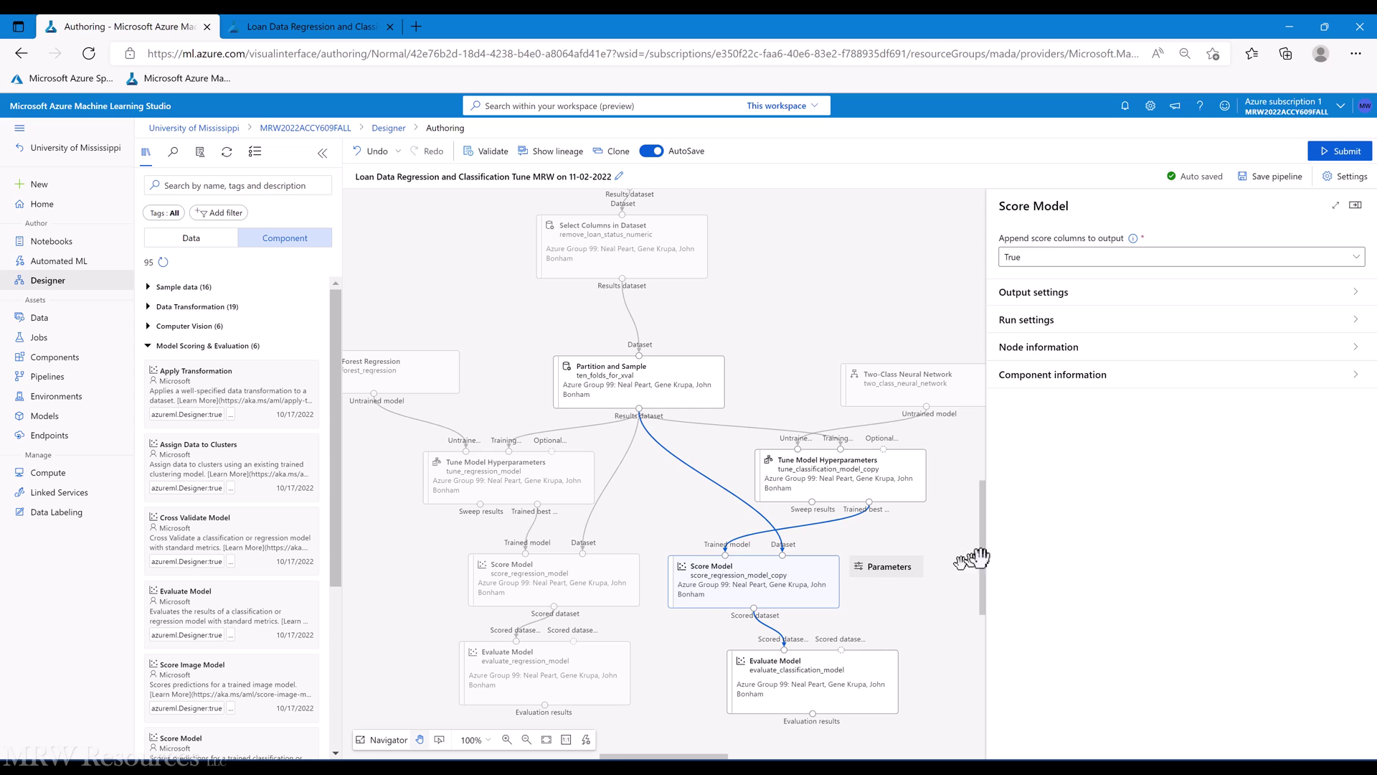
{"action": "left_click", "coordinate": [1033, 349]}
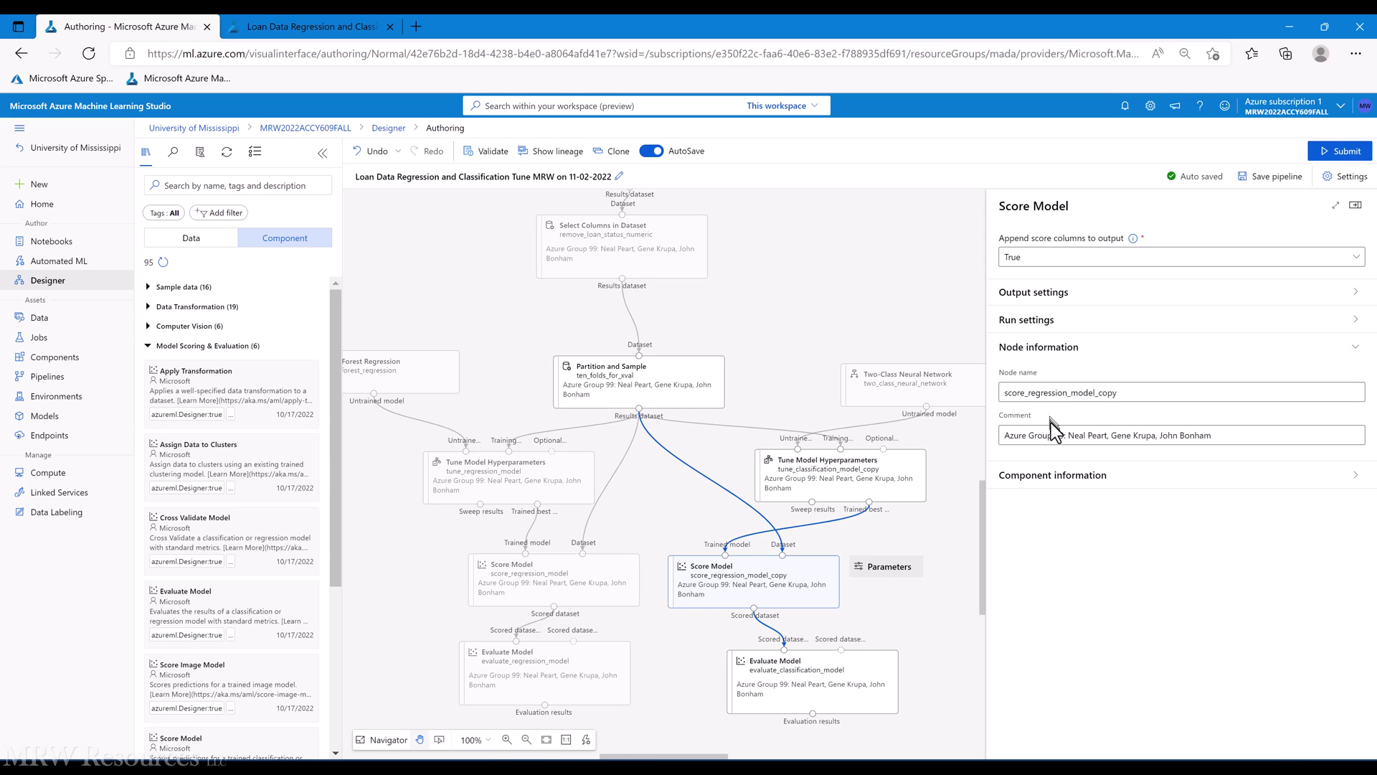
{"action": "double_click", "coordinate": [1038, 393]}
{"action": "left_click", "coordinate": [1031, 392]}
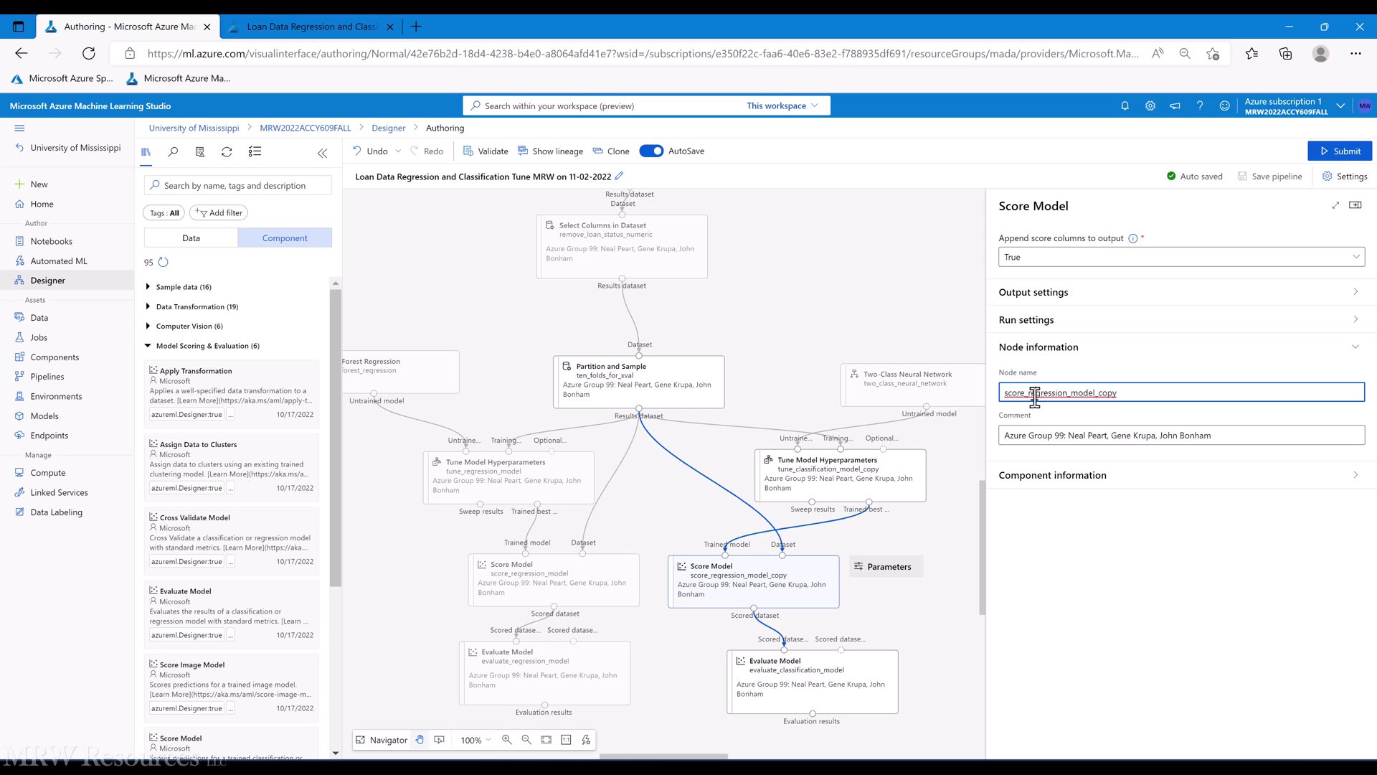
{"action": "type", "text": "classifi"}
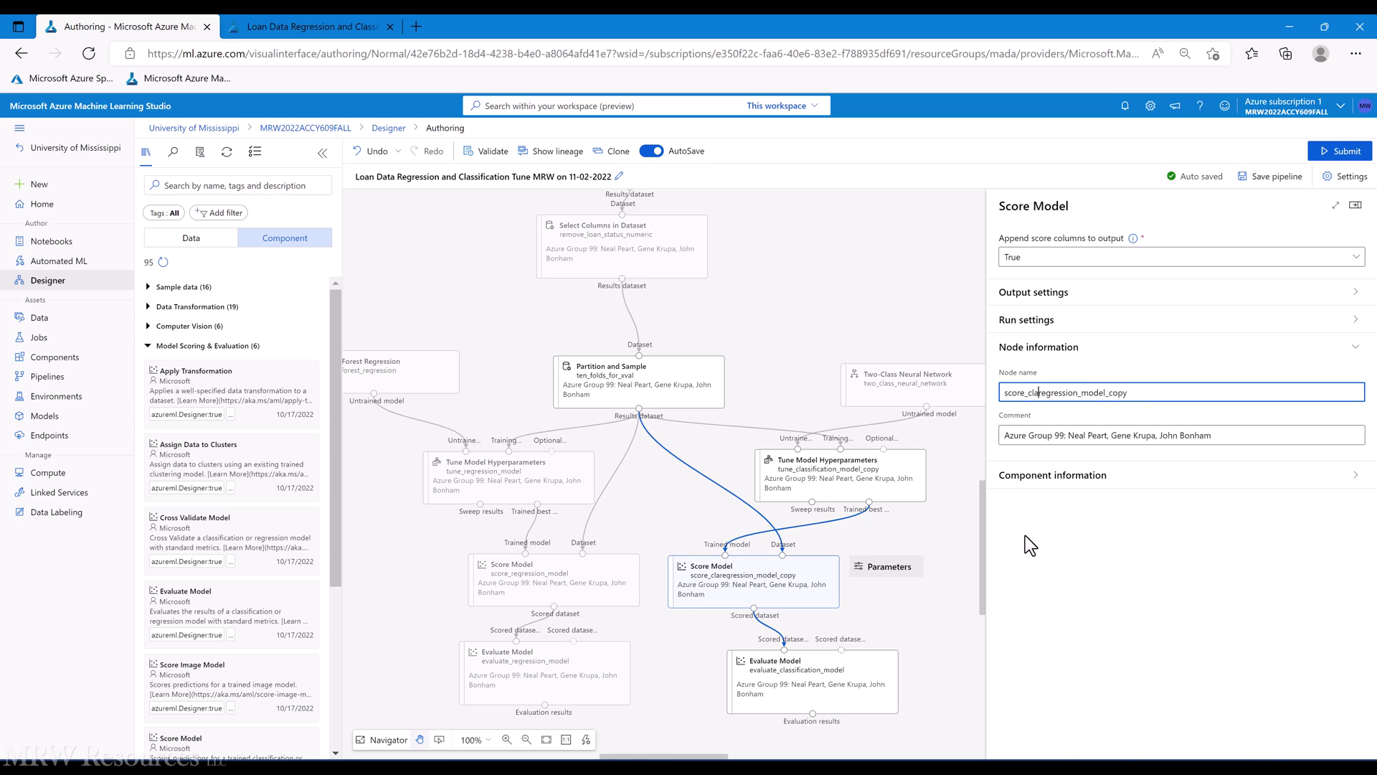
{"action": "type", "text": "cation"}
{"action": "key", "text": "Delete"}
{"action": "key", "text": "Delete"}
{"action": "key", "text": "Delete"}
{"action": "key", "text": "Delete"}
{"action": "key", "text": "Delete"}
{"action": "key", "text": "Delete"}
{"action": "key", "text": "Delete"}
{"action": "key", "text": "Delete"}
{"action": "key", "text": "Delete"}
{"action": "key", "text": "Delete"}
{"action": "left_click", "coordinate": [961, 508]}
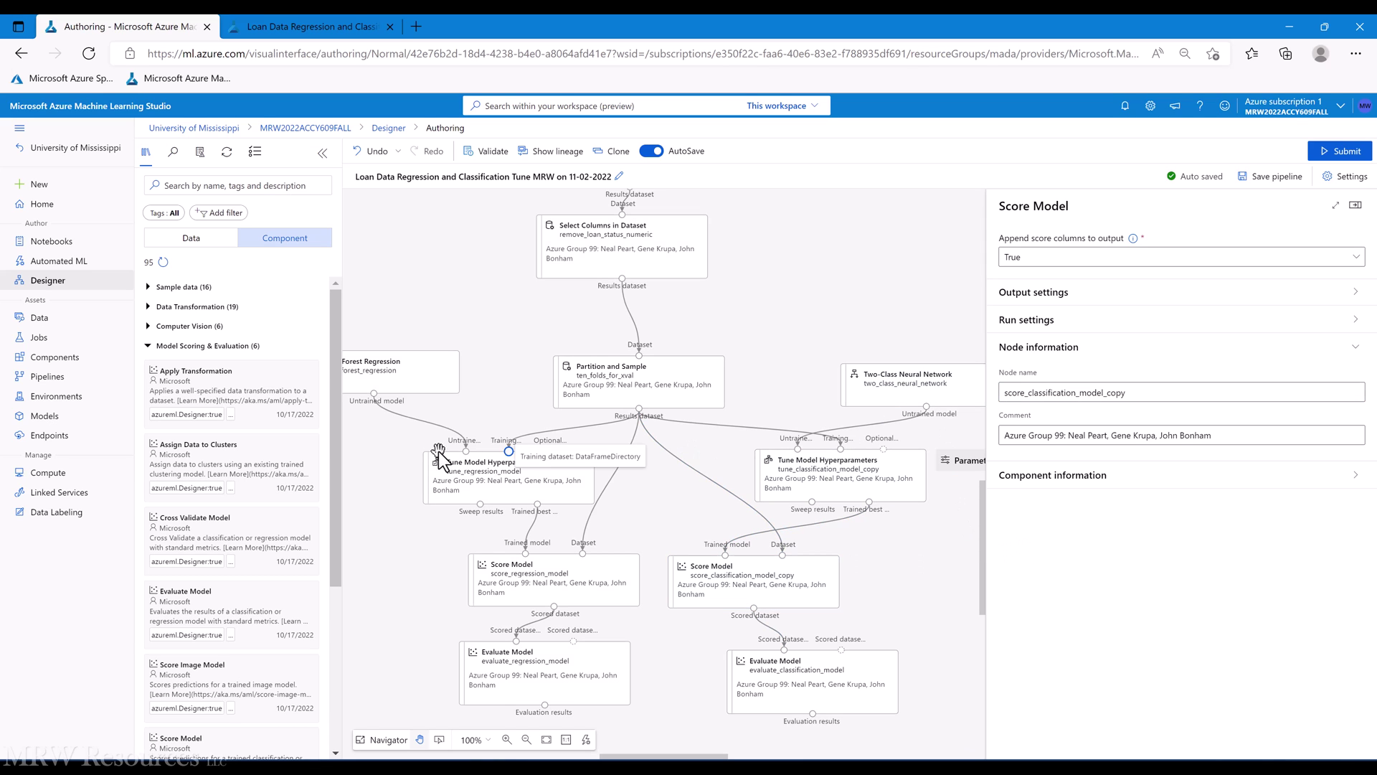
Move the Decision Forest Regression node slightly closer to Partition and Sample.
{"action": "left_click_drag", "start_coordinate": [393, 386], "coordinate": [426, 391]}
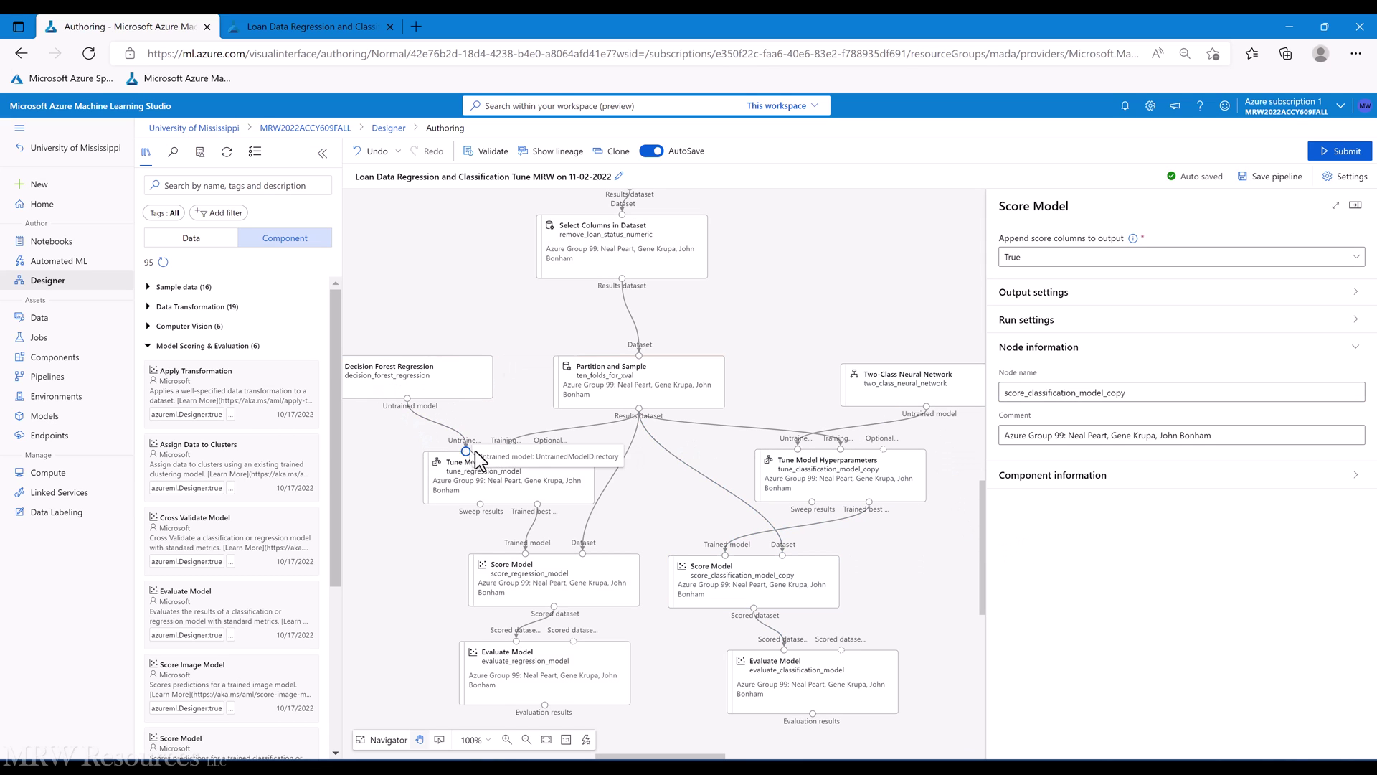
Move the Two-Class Neural Network node closer to Partition and Sample and set its trainer mode to ParameterRange.
{"action": "left_click_drag", "start_coordinate": [868, 374], "coordinate": [824, 371]}
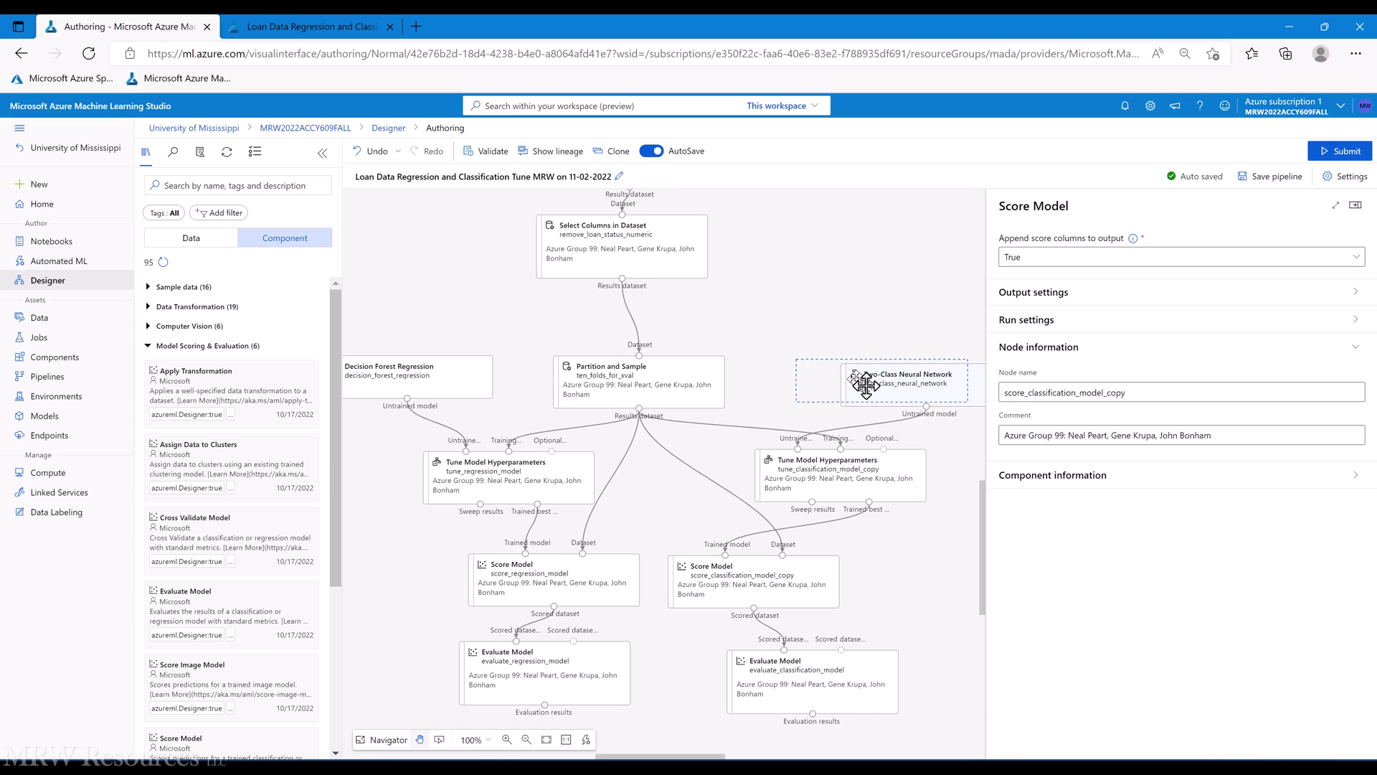
{"action": "left_click", "coordinate": [866, 385]}
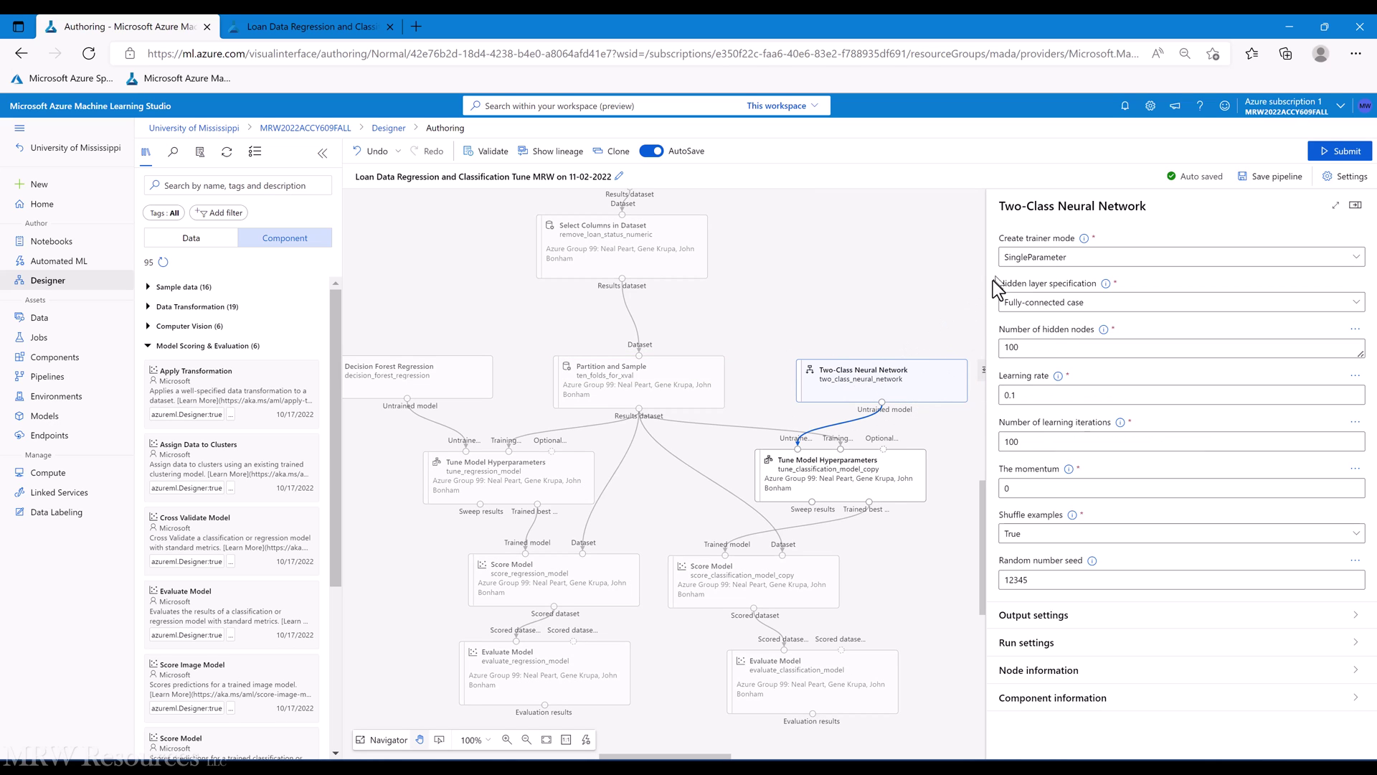
{"action": "left_click", "coordinate": [1040, 260]}
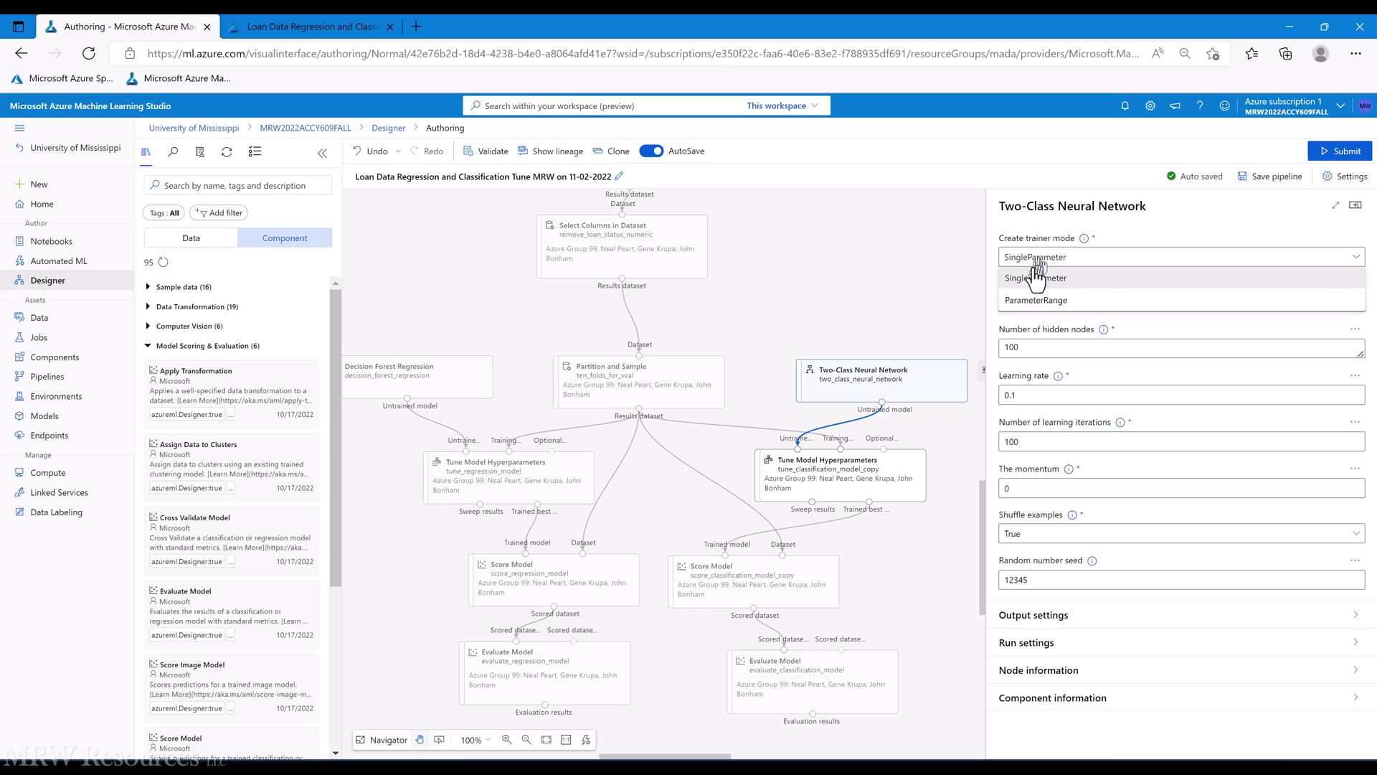
{"action": "left_click", "coordinate": [1033, 295]}
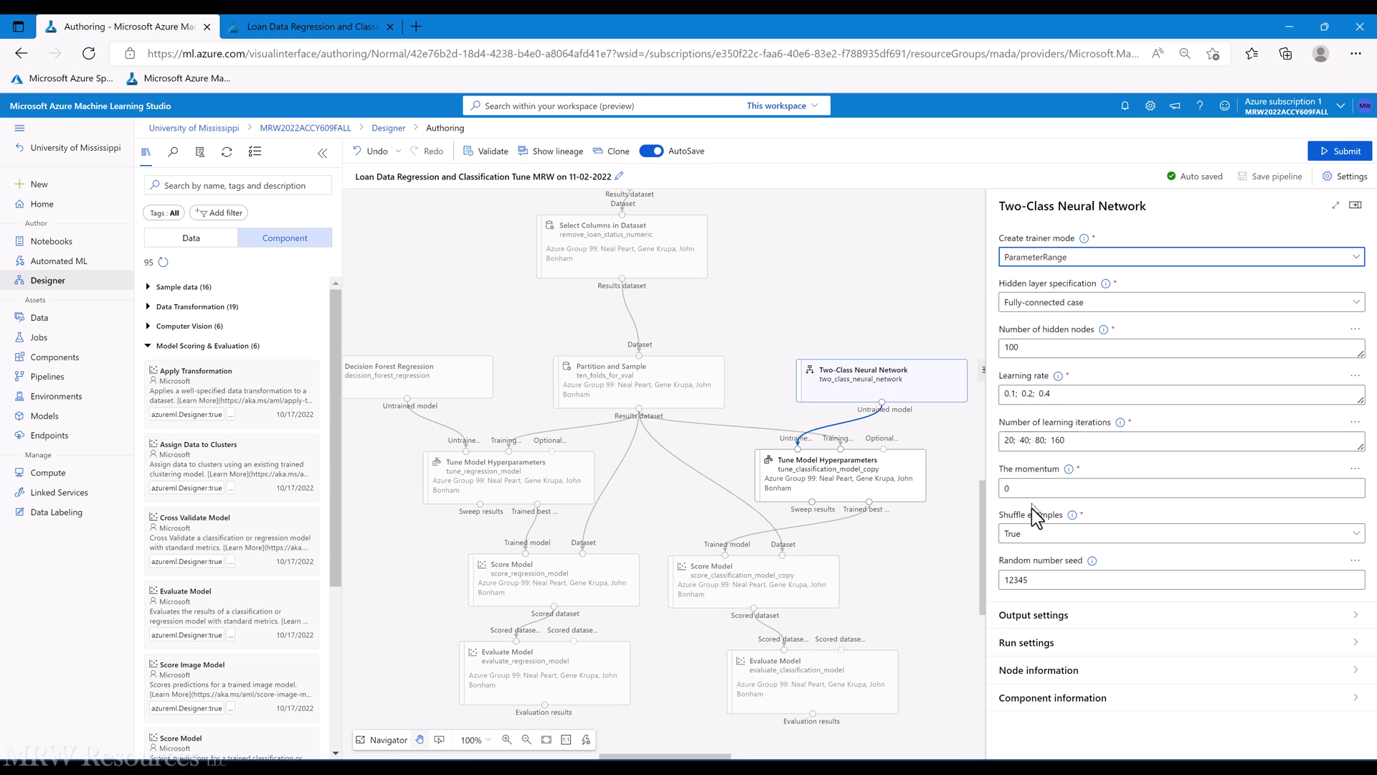
{"action": "left_click", "coordinate": [961, 554]}
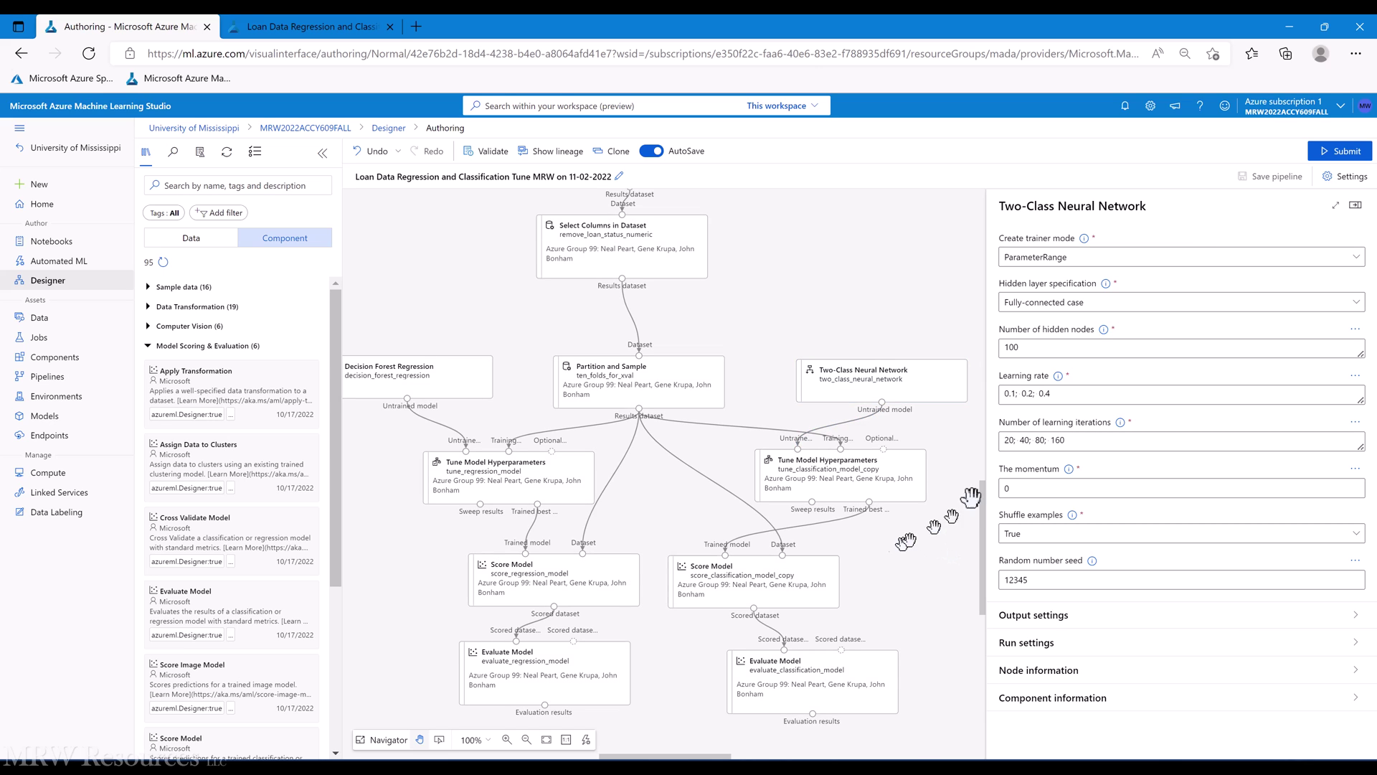
Submit the Tune pipeline as a job under the existing experiment LoanDataRegressionAndClassificationExampleMRW.
{"action": "left_click", "coordinate": [1340, 159]}
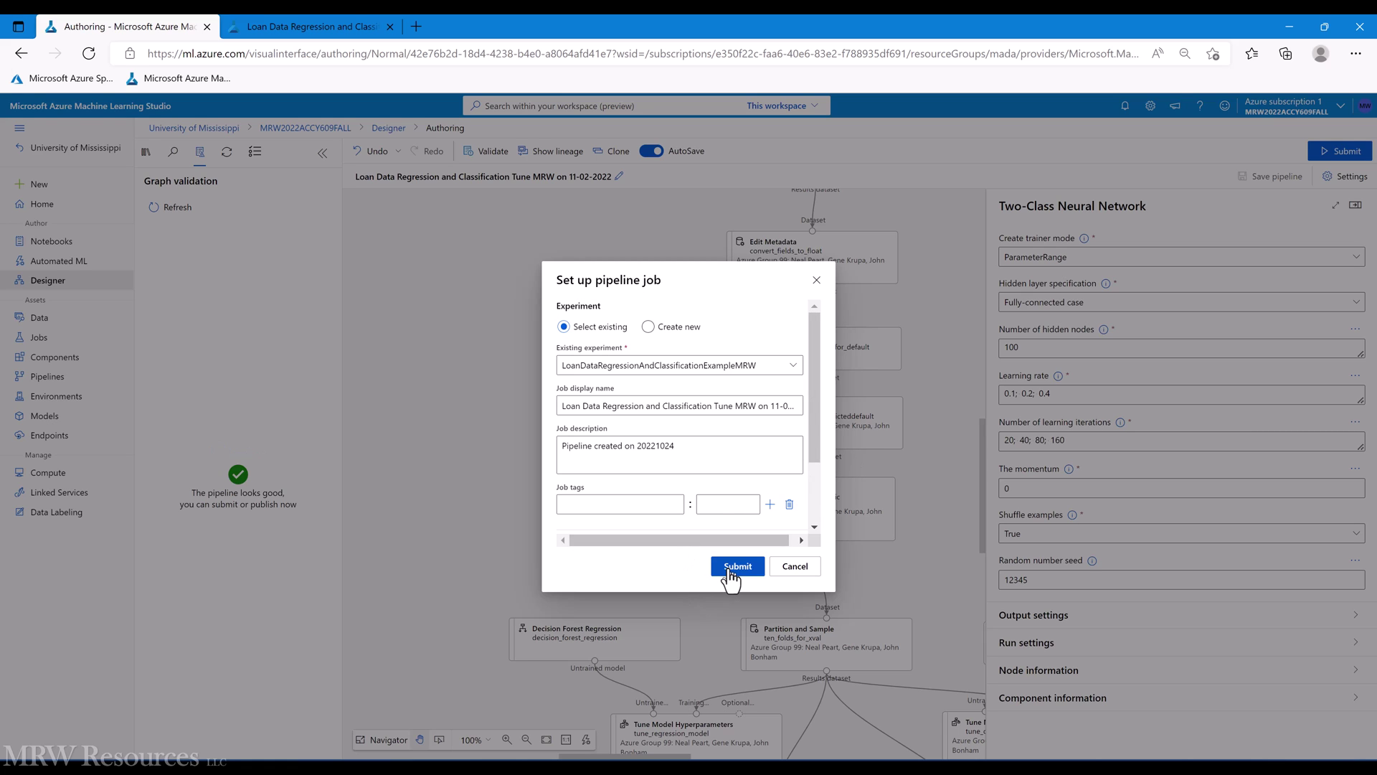
{"action": "left_click", "coordinate": [730, 570]}
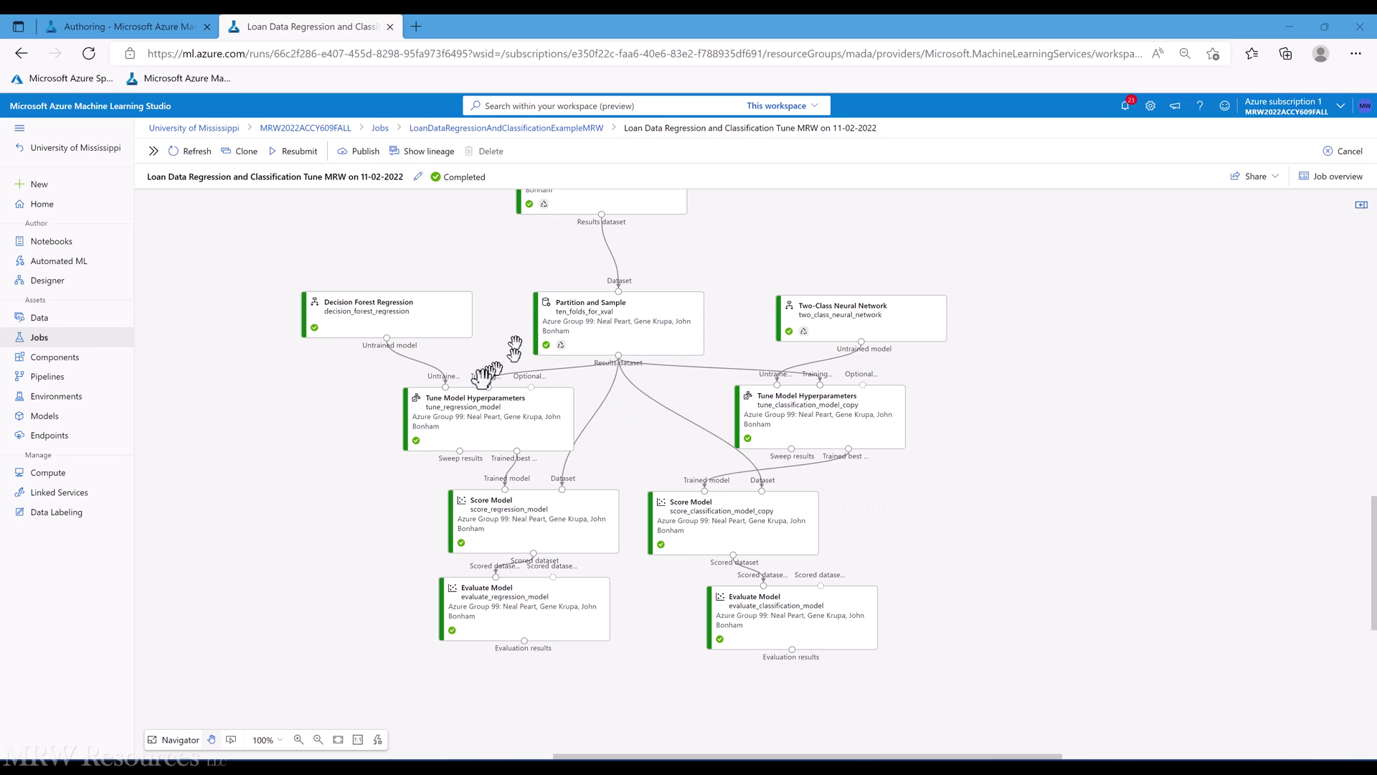
In the completed job, check Decision Forest Regression's parameter ranges and inspect tune_regression_model's sweep results, including the coefficient of determination statistics.
{"action": "mouse_move", "coordinate": [471, 418]}
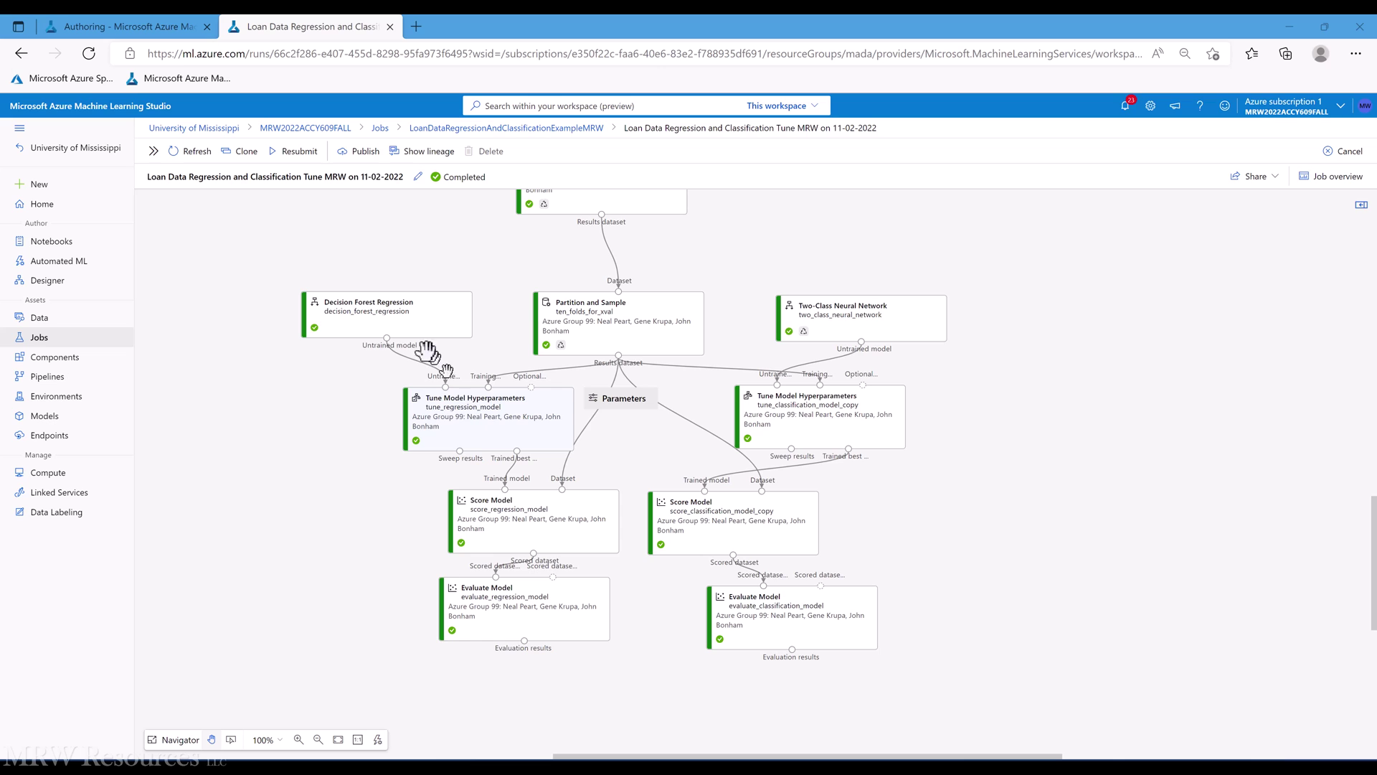
{"action": "left_click", "coordinate": [381, 313]}
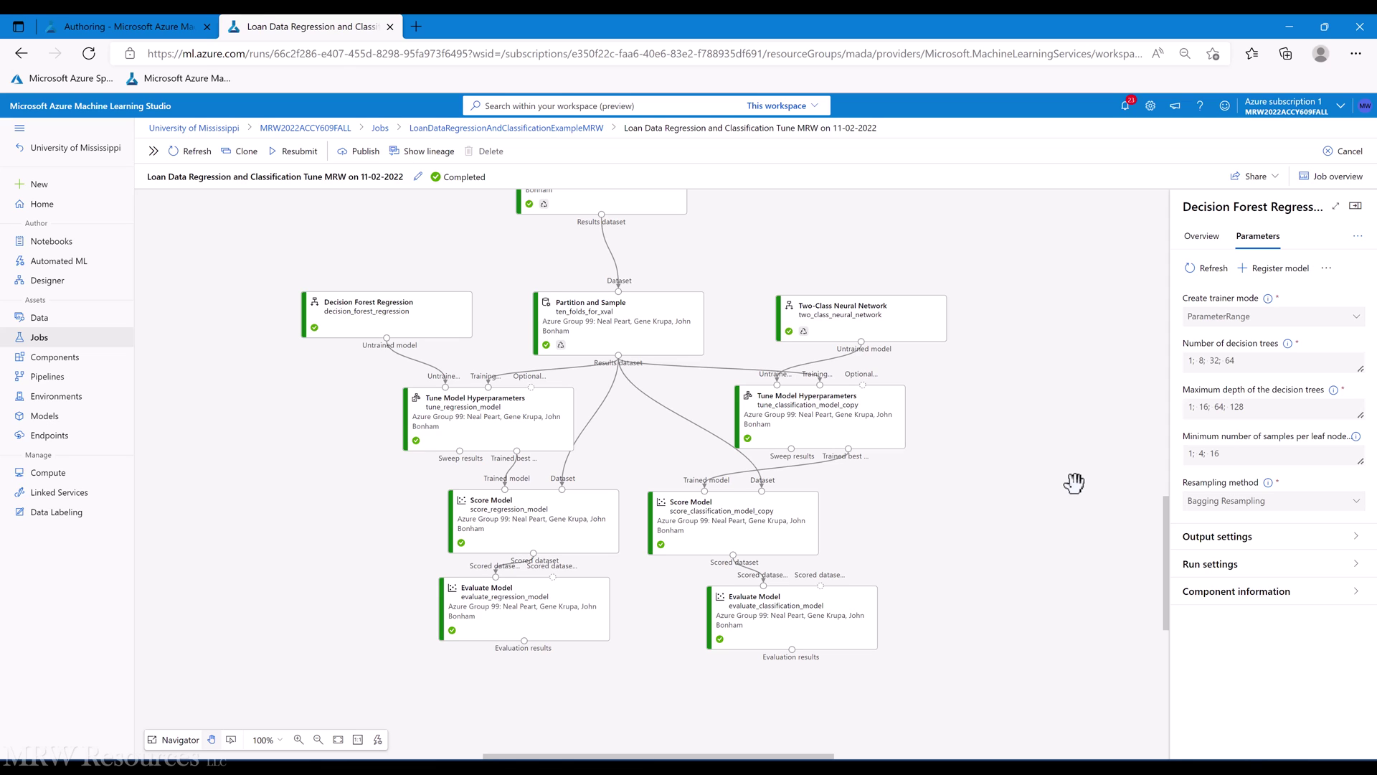
{"action": "right_click", "coordinate": [431, 418]}
{"action": "mouse_move", "coordinate": [477, 518]}
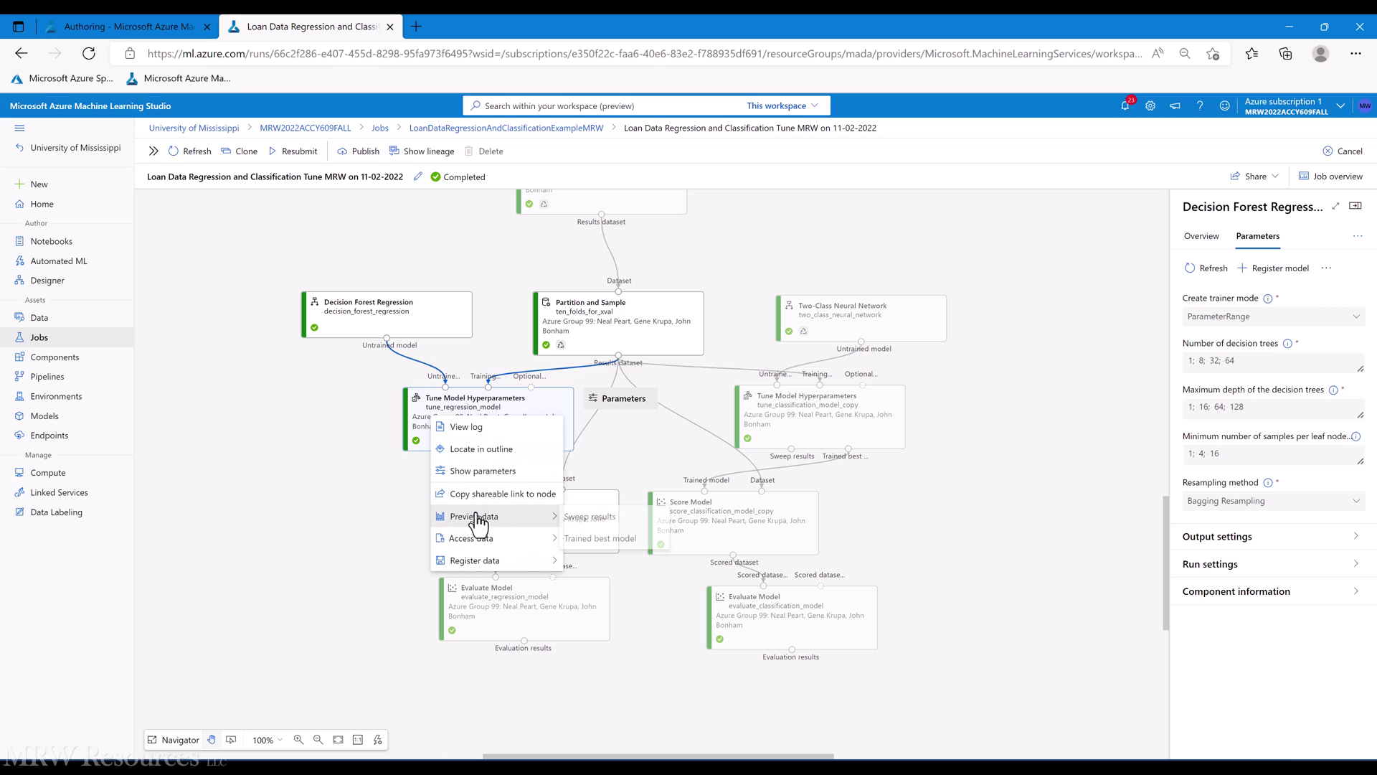
{"action": "left_click", "coordinate": [598, 518]}
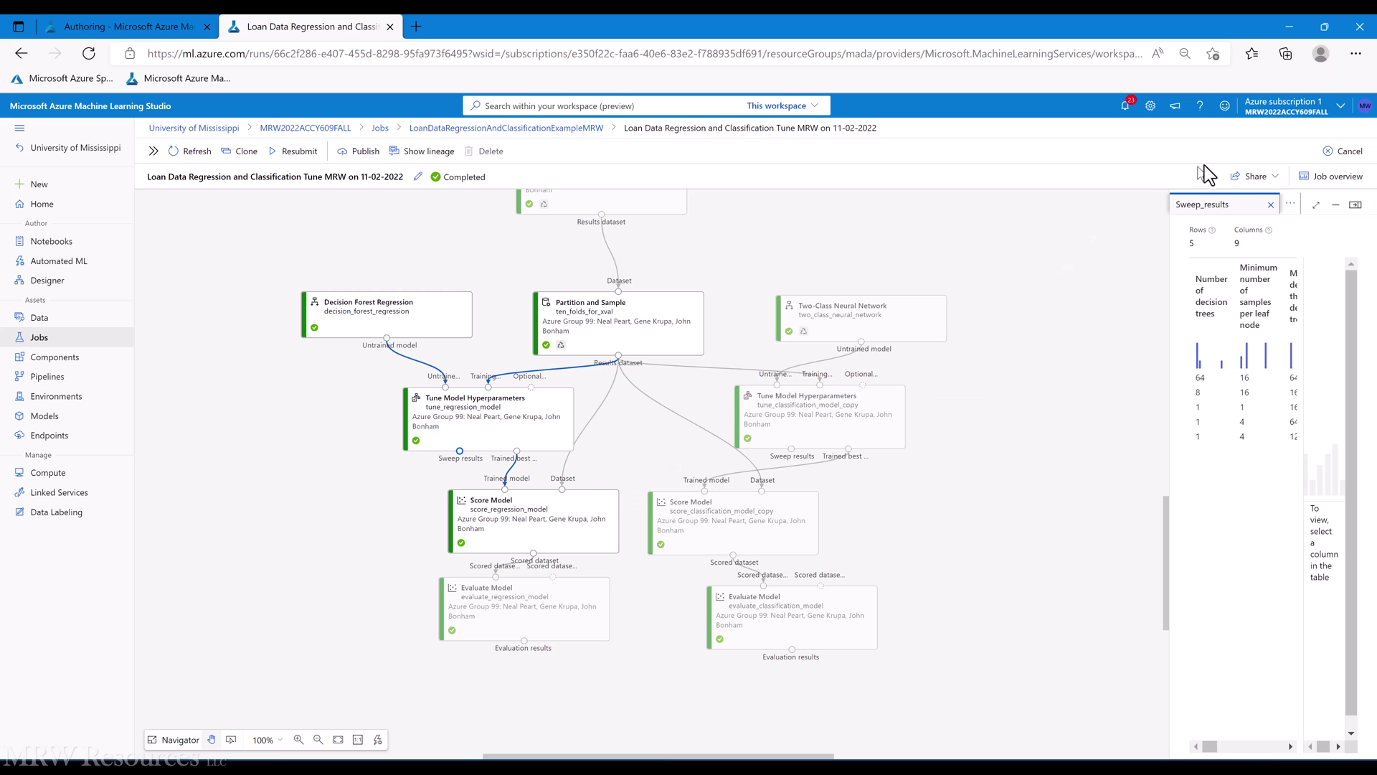
{"action": "left_click", "coordinate": [1316, 206]}
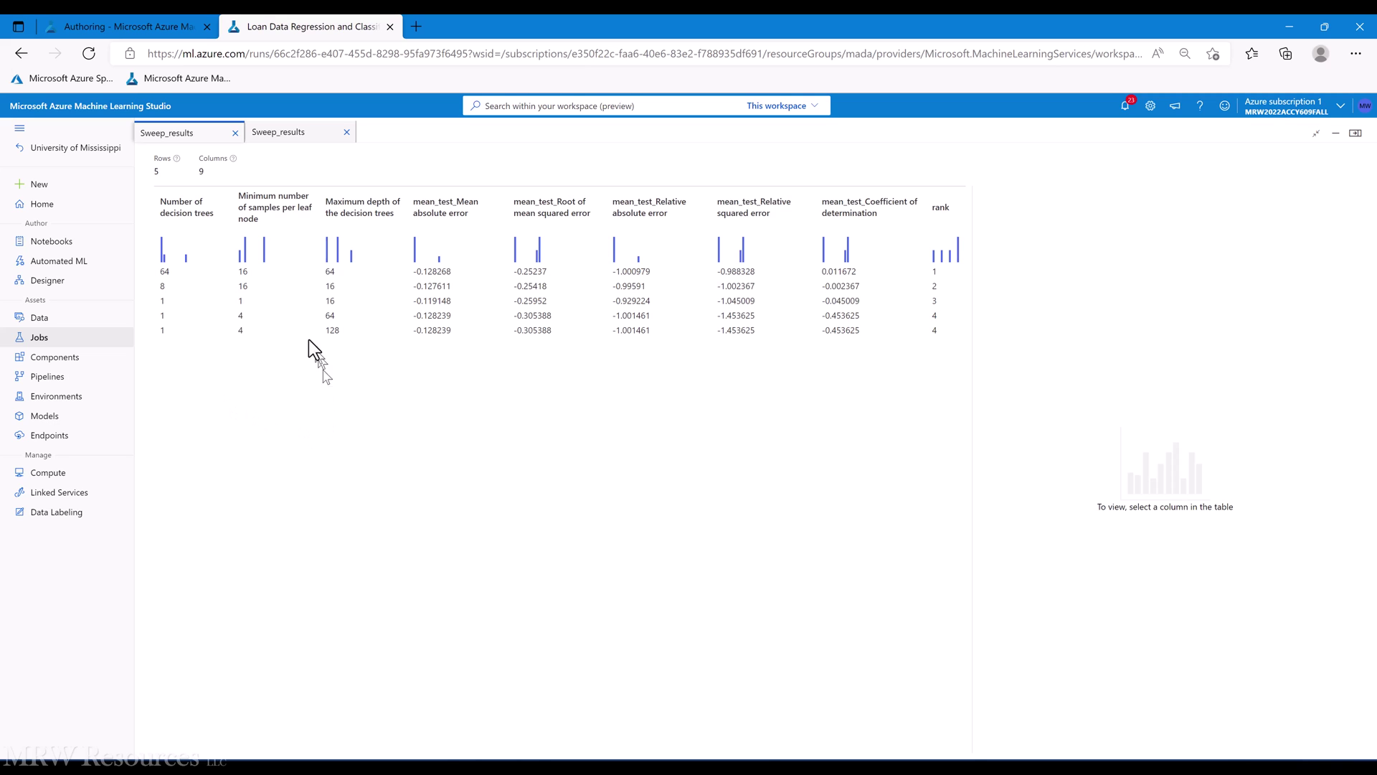
{"action": "left_click", "coordinate": [841, 274]}
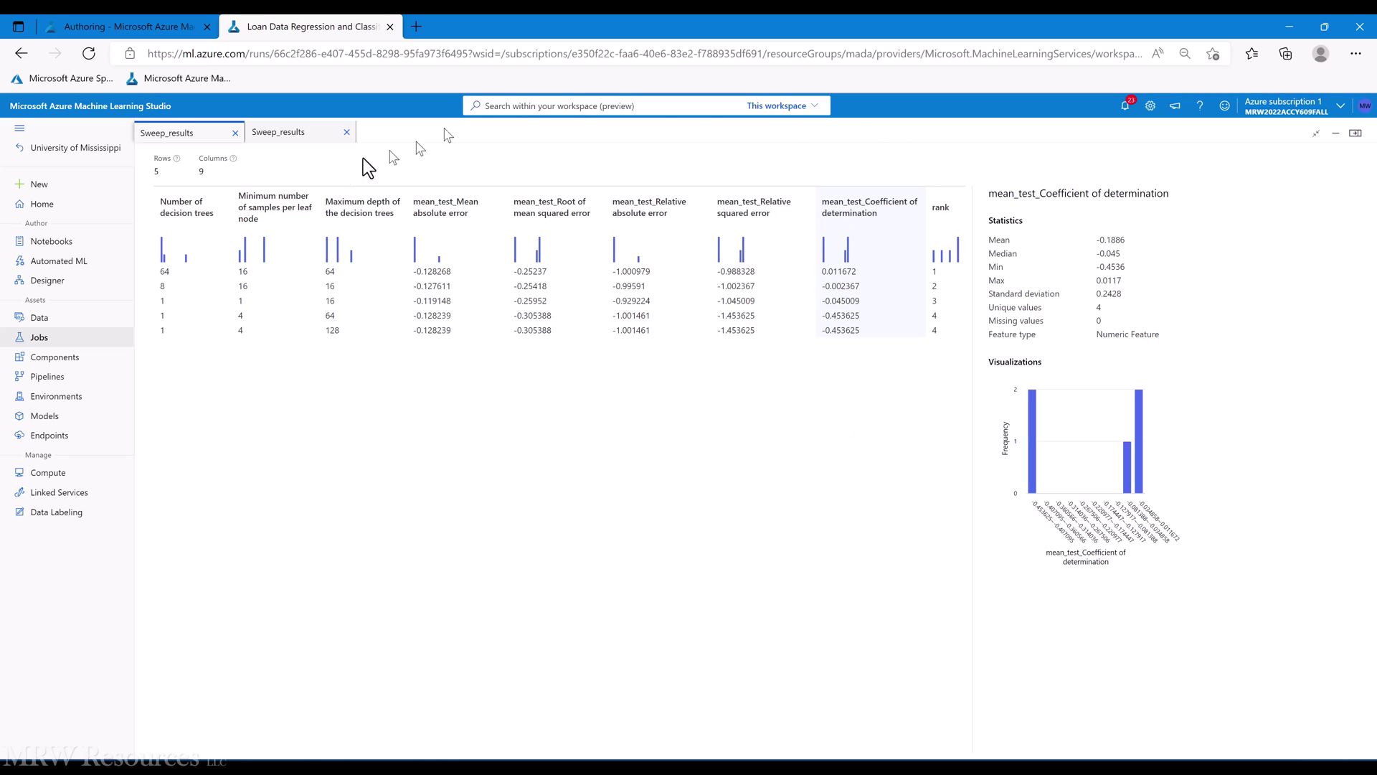
{"action": "left_click", "coordinate": [1356, 142]}
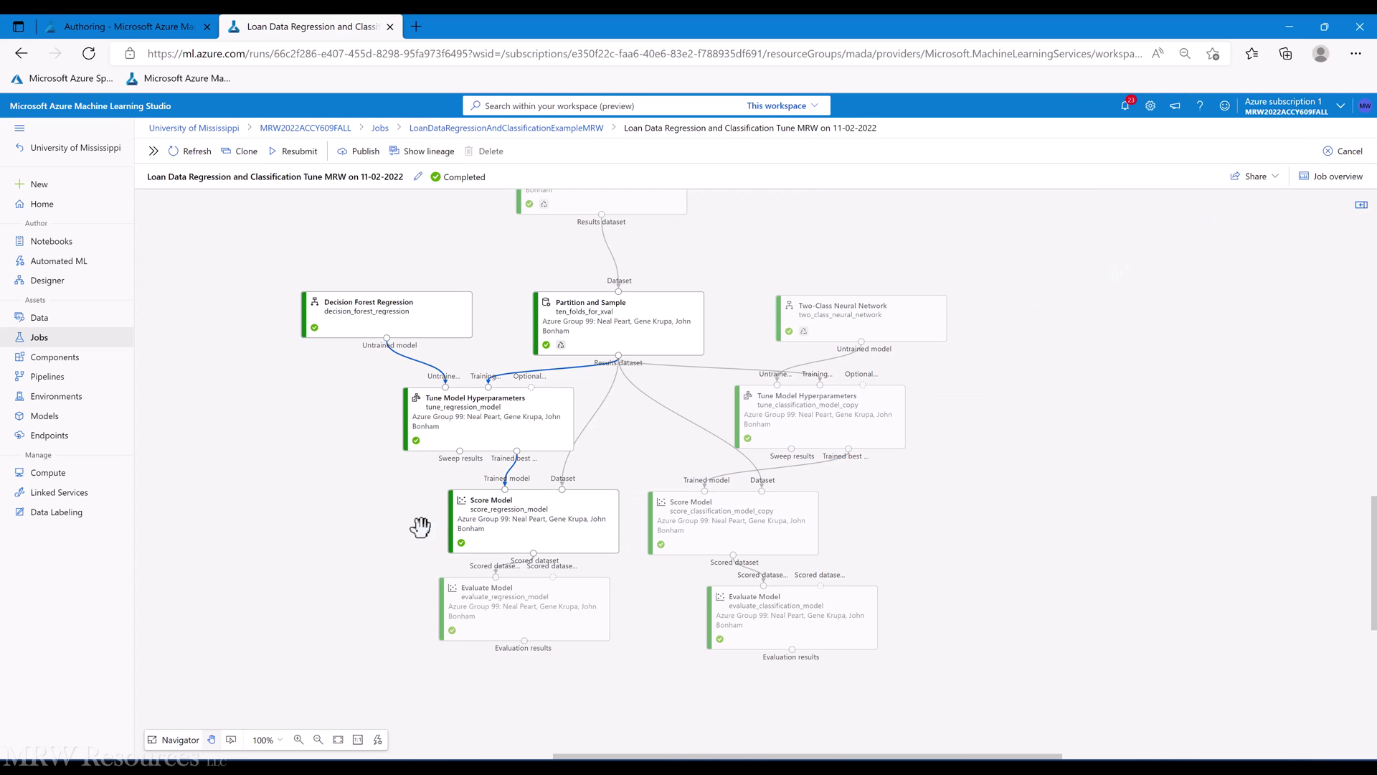
Preview the sweep results of tune_classification_model_copy in the expanded view and close them after reviewing.
{"action": "left_click", "coordinate": [750, 426]}
{"action": "right_click", "coordinate": [794, 425]}
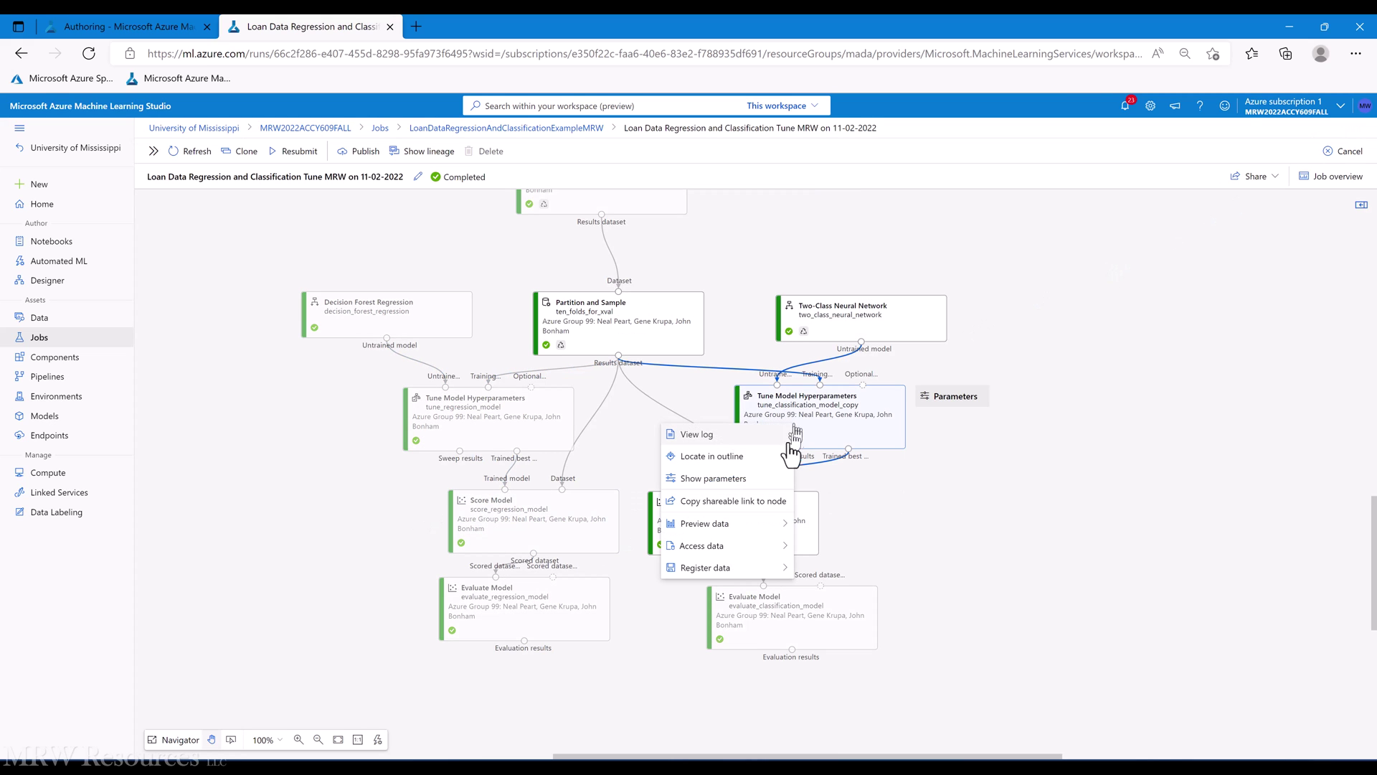
{"action": "mouse_move", "coordinate": [713, 532]}
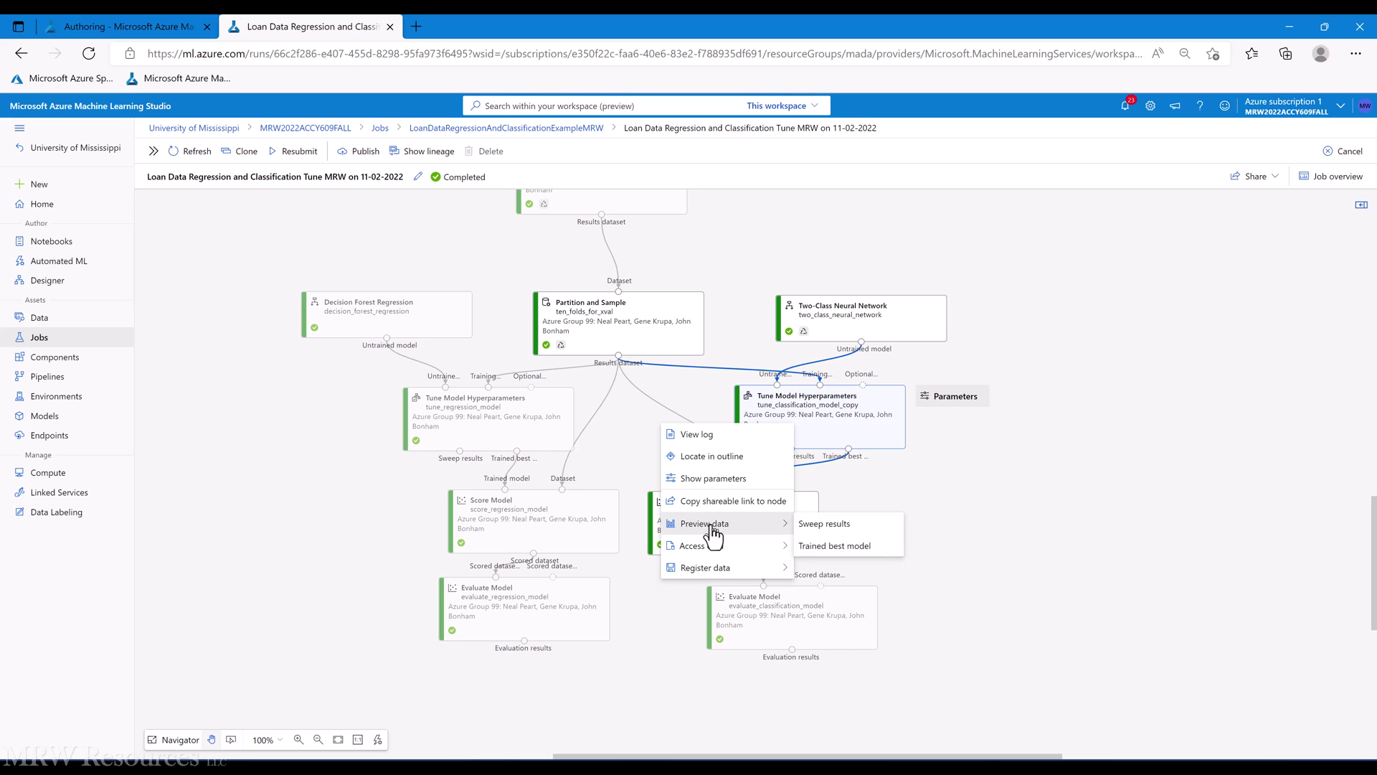
{"action": "left_click", "coordinate": [801, 525]}
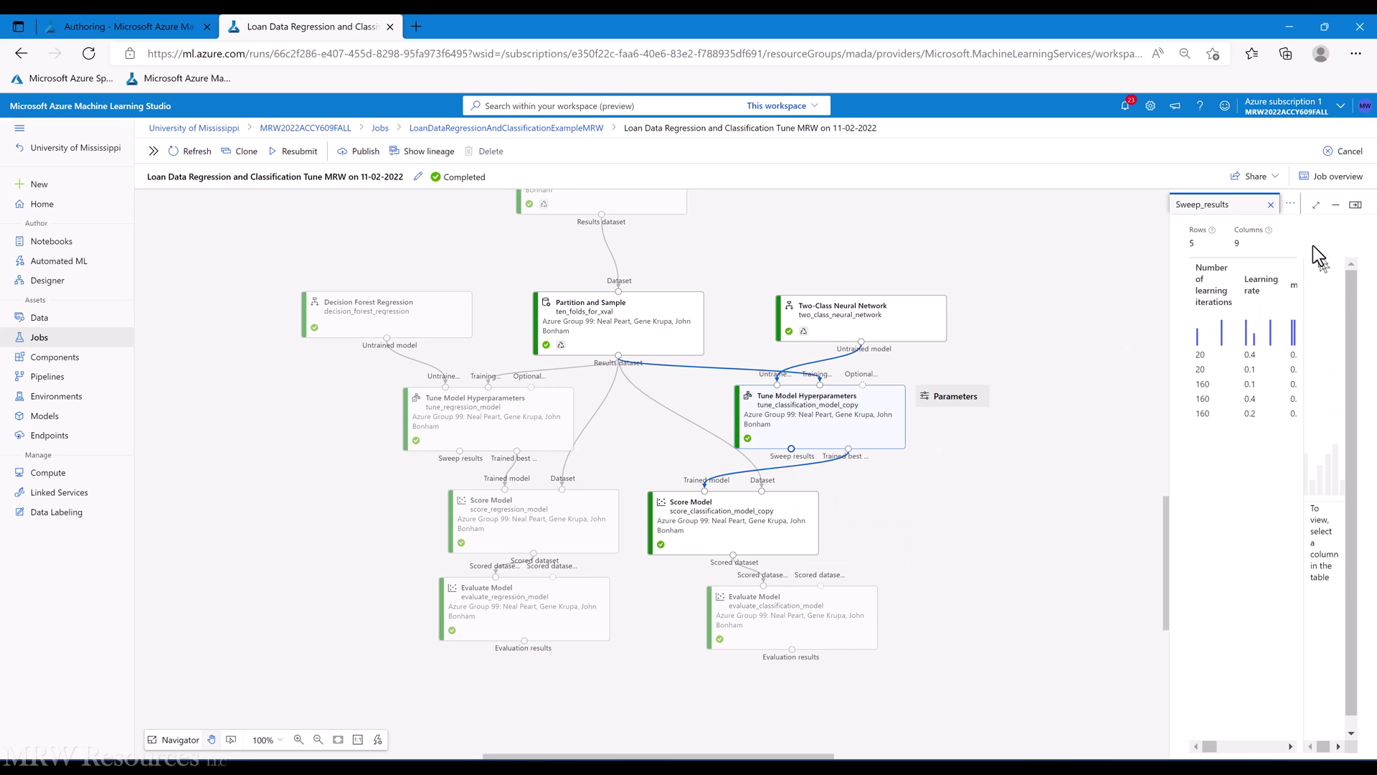
{"action": "left_click", "coordinate": [1316, 205]}
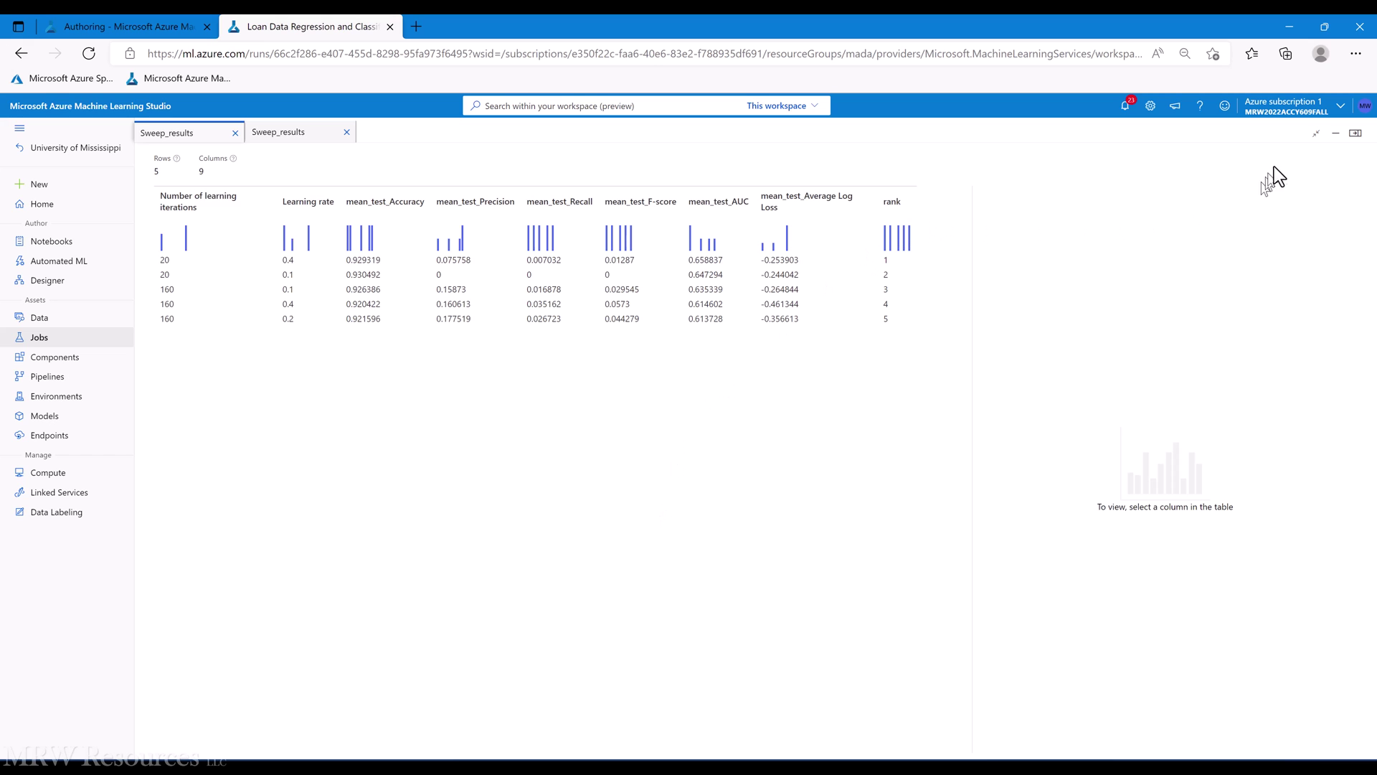
{"action": "left_click", "coordinate": [1354, 135]}
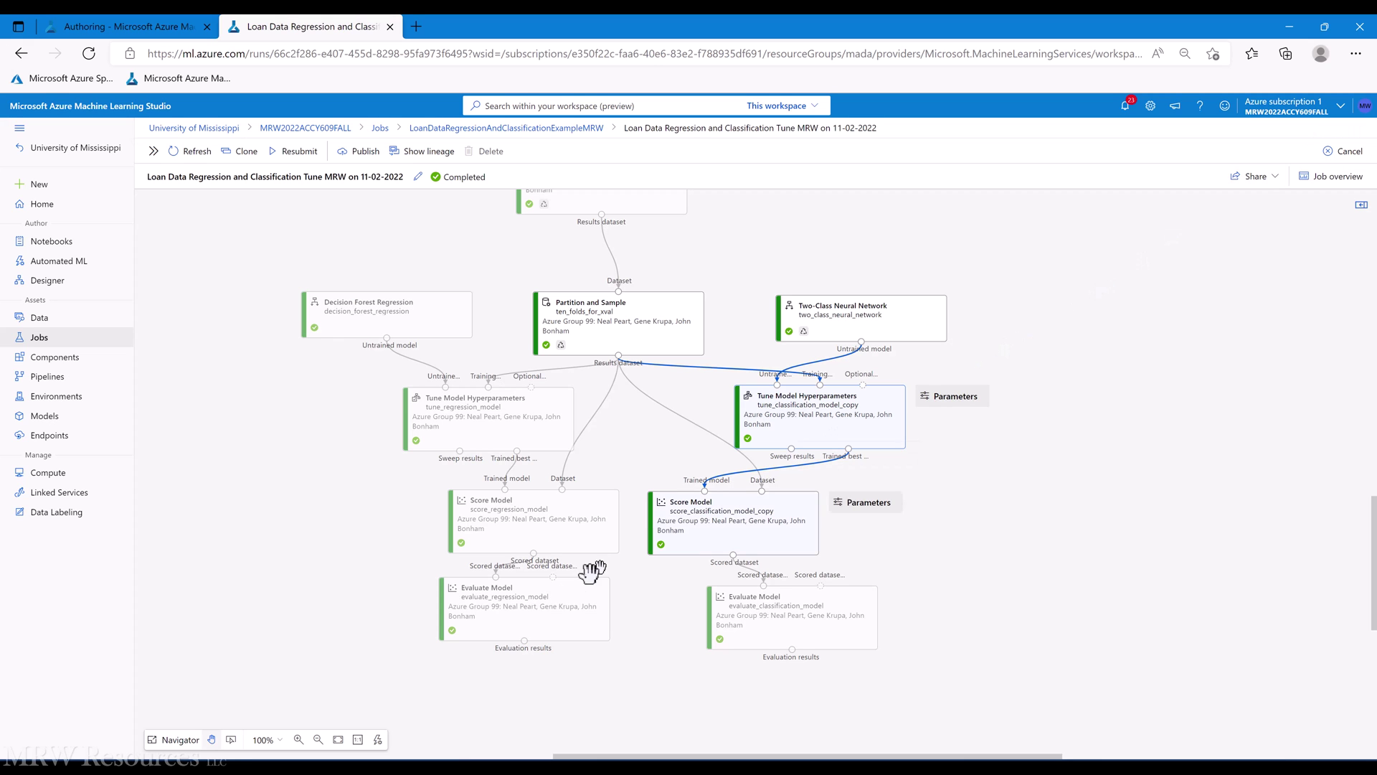
Return to the pipeline draft and set tune_regression_model's maximum number of runs on random sweep to 10.
{"action": "left_click", "coordinate": [294, 467]}
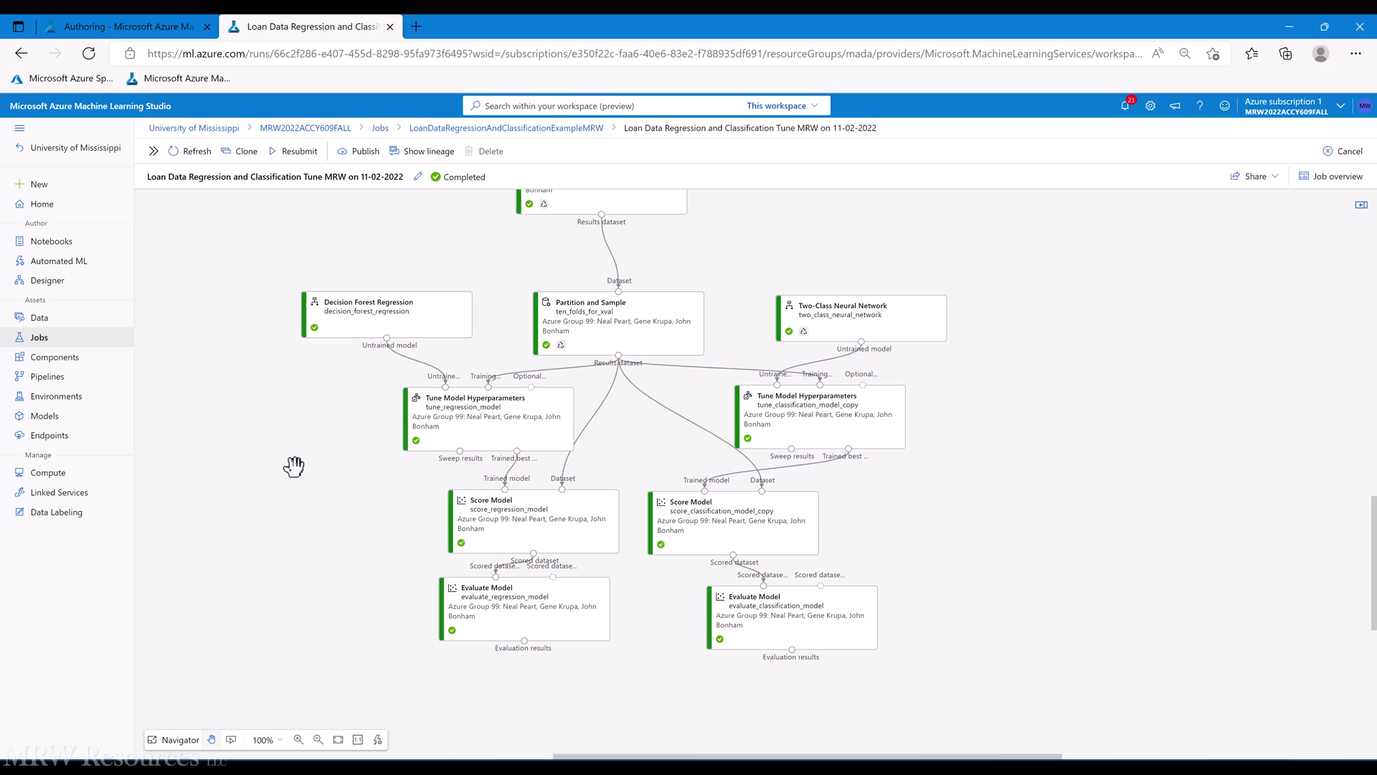
{"action": "left_click", "coordinate": [469, 408]}
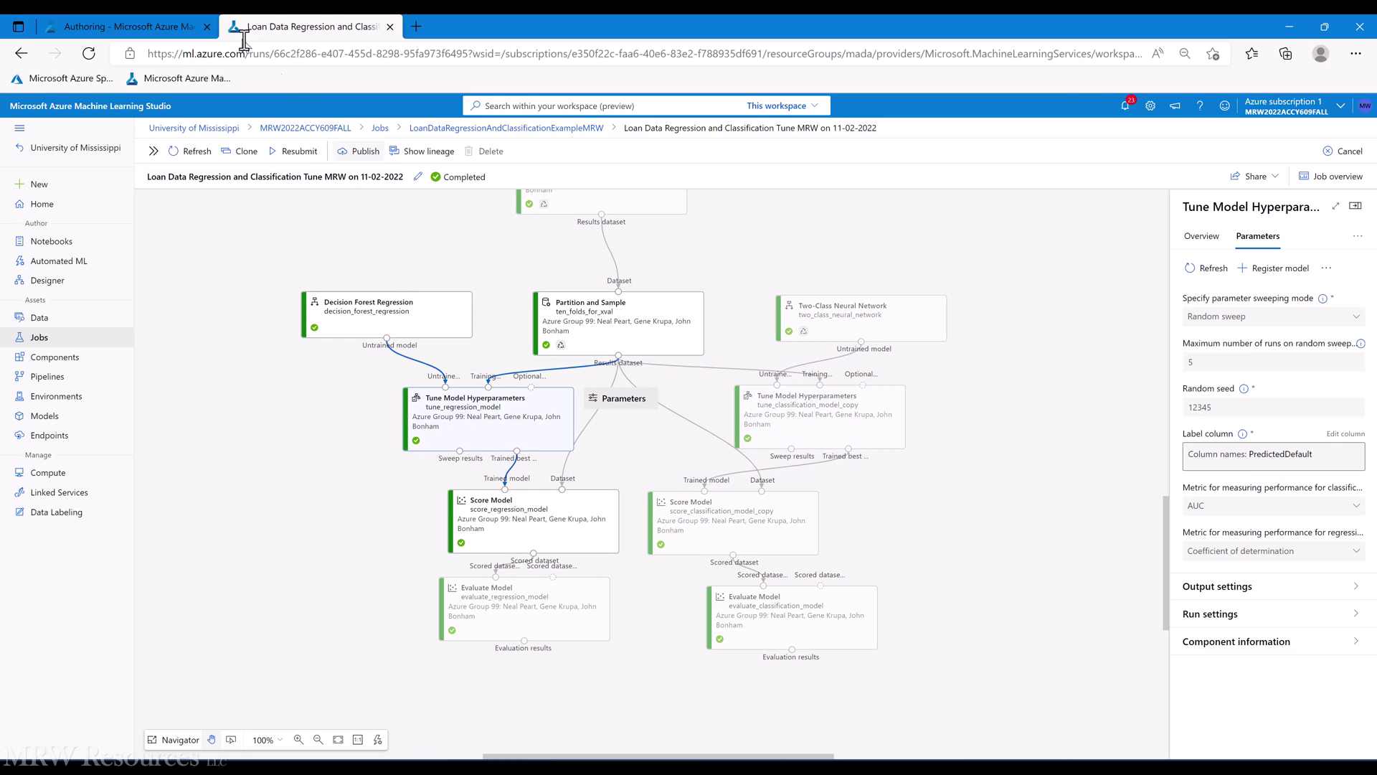
{"action": "left_click", "coordinate": [159, 29]}
{"action": "scroll", "coordinate": [686, 517], "scroll_direction": "down", "scroll_amount": 5}
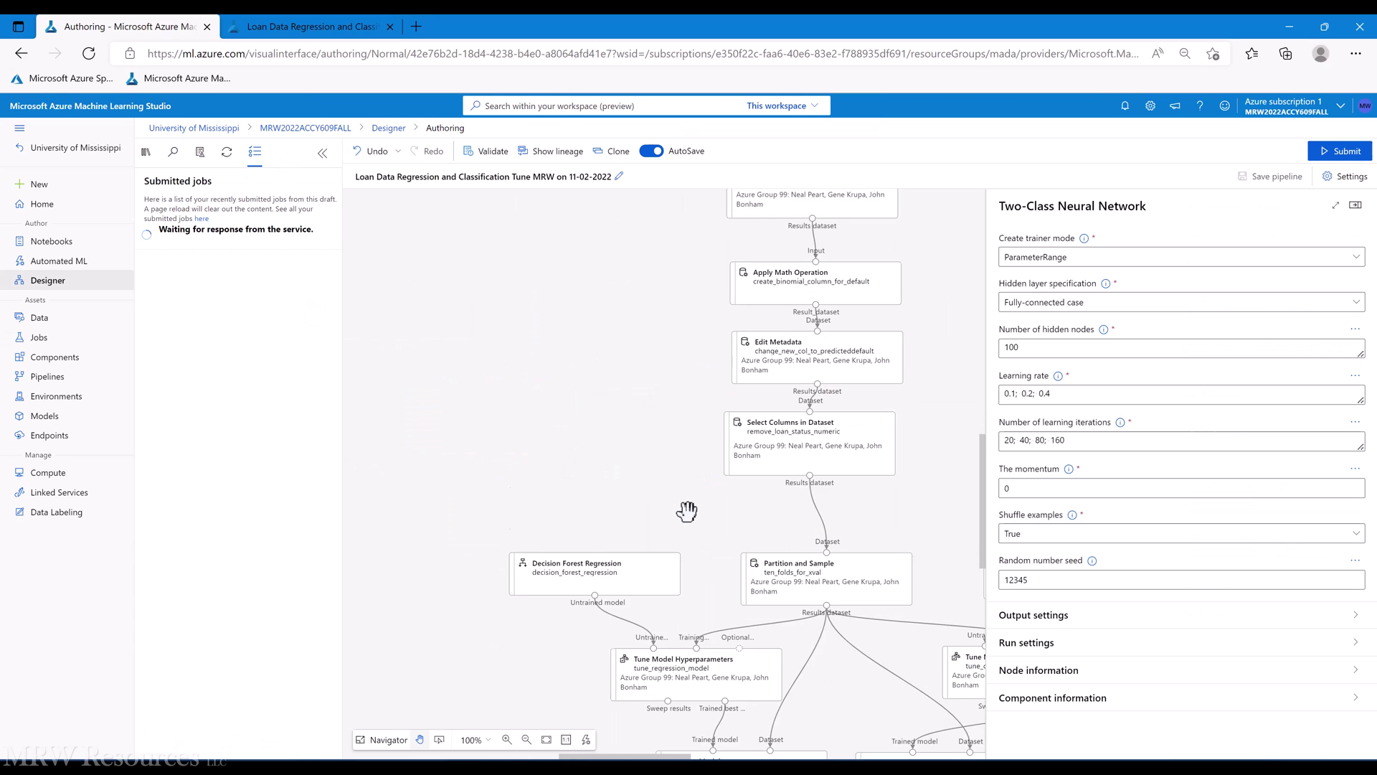
{"action": "left_click", "coordinate": [686, 526]}
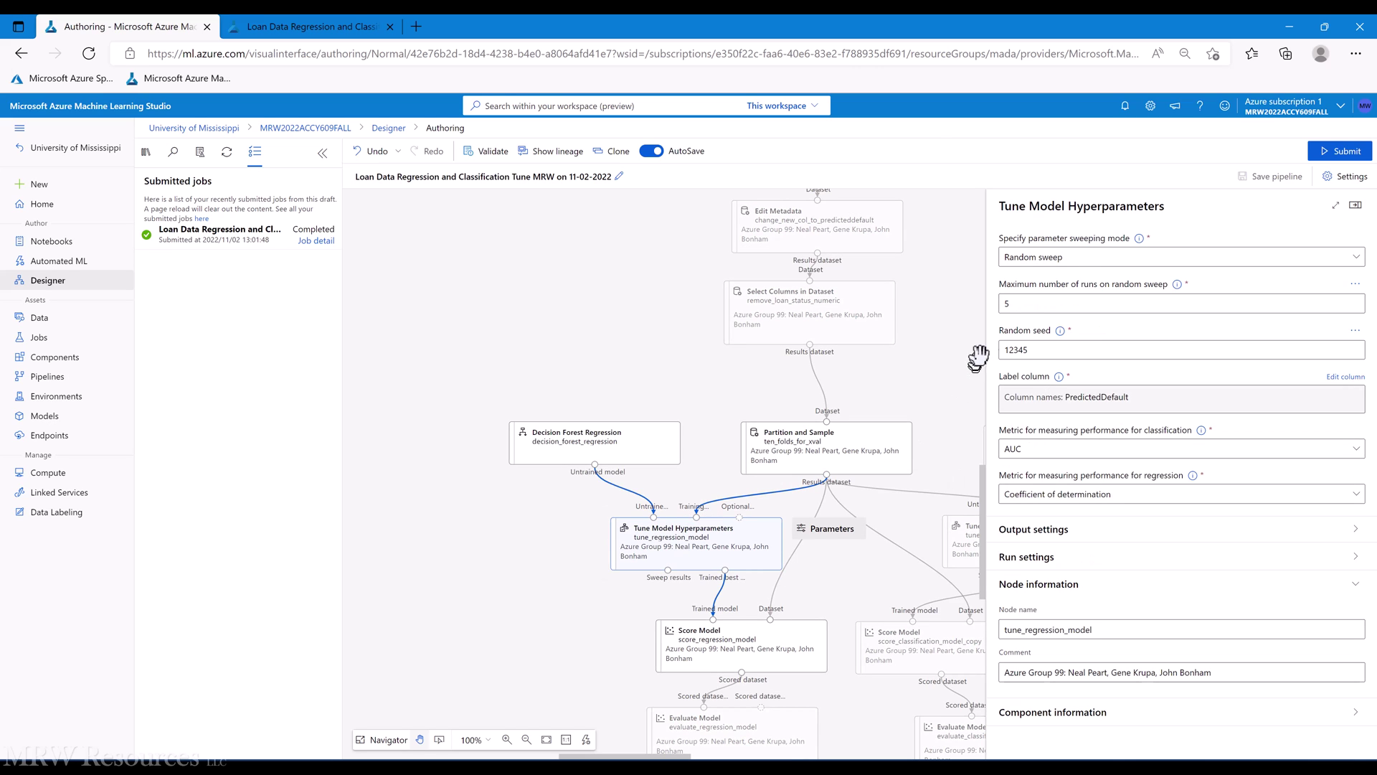
{"action": "double_click", "coordinate": [1021, 305]}
{"action": "type", "text": "10"}
{"action": "left_click", "coordinate": [946, 302]}
Set the maximum number of runs on random sweep to 10 for tune_classification_model_copy.
{"action": "left_click", "coordinate": [958, 534]}
{"action": "double_click", "coordinate": [1018, 304]}
{"action": "type", "text": "10"}
{"action": "left_click", "coordinate": [948, 307]}
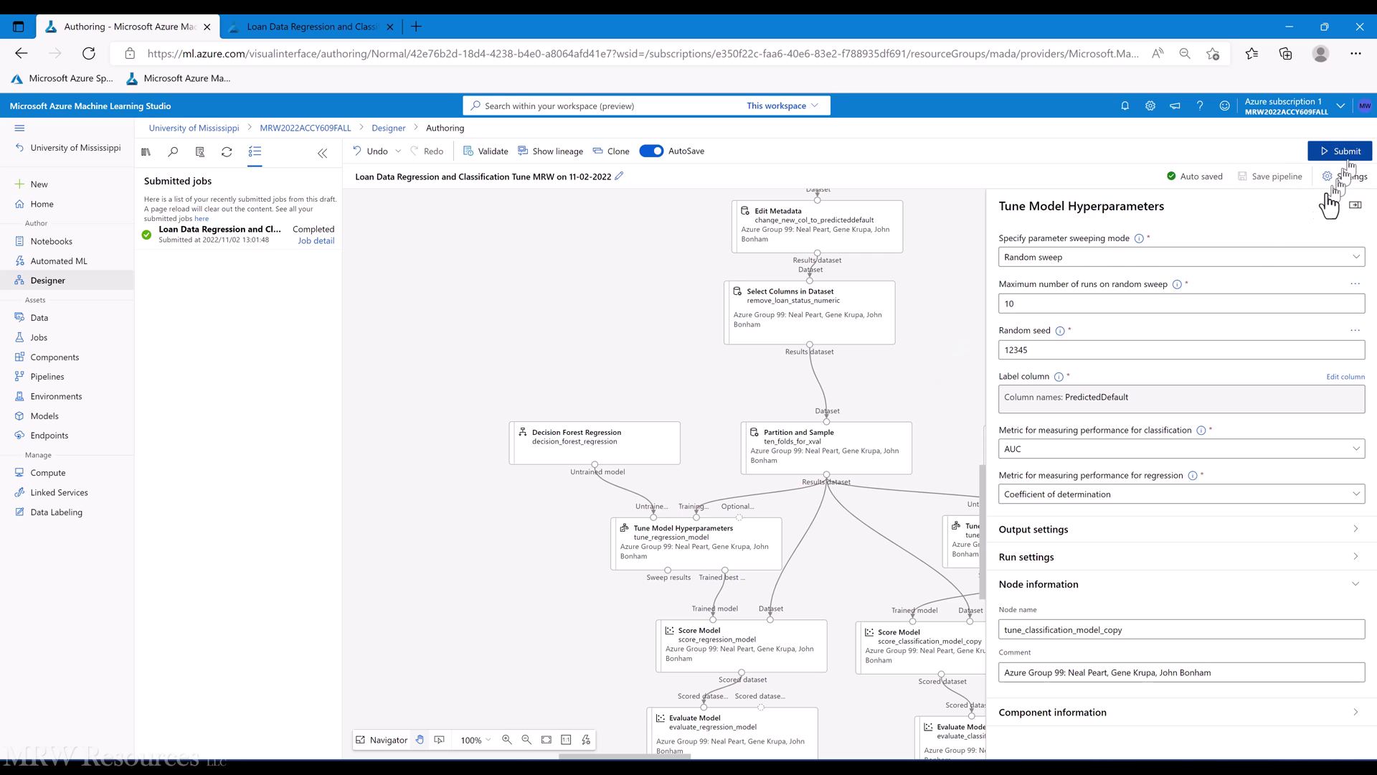
Submit the pipeline draft again with the increased random sweep runs.
{"action": "left_click", "coordinate": [1340, 152]}
{"action": "left_click", "coordinate": [736, 566]}
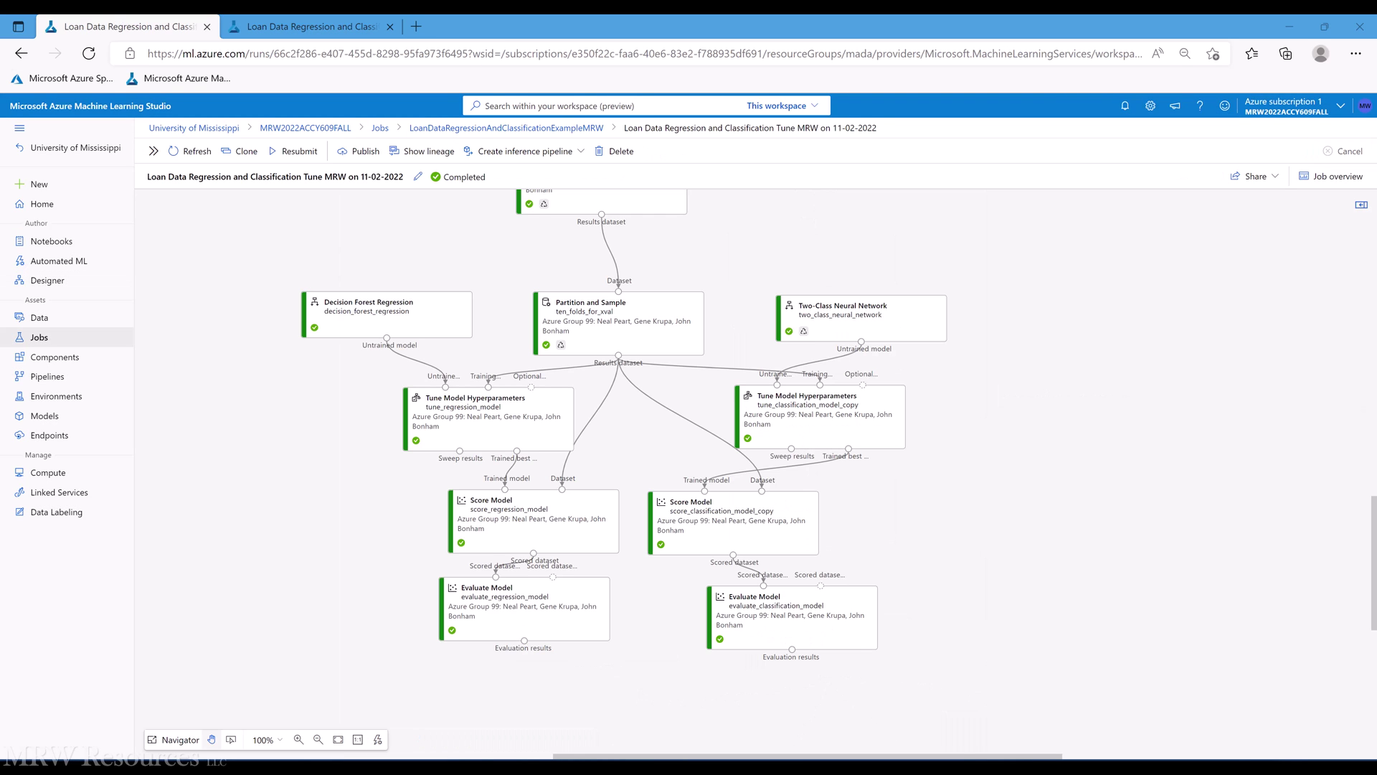
Open the completed Tune job created Nov 2, 2022 1:01 PM from the jobs list and show its modeling branches.
{"action": "left_click", "coordinate": [71, 338]}
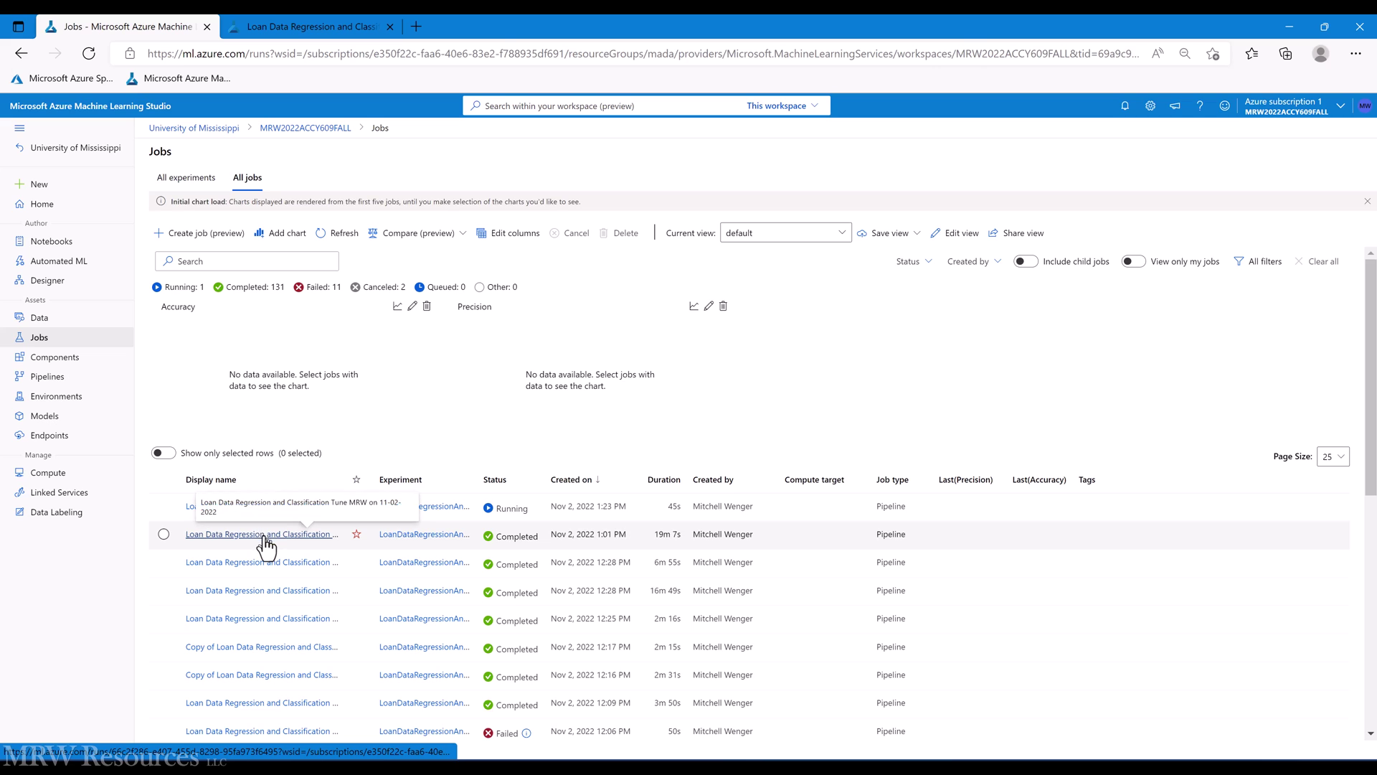
{"action": "left_click", "coordinate": [261, 535]}
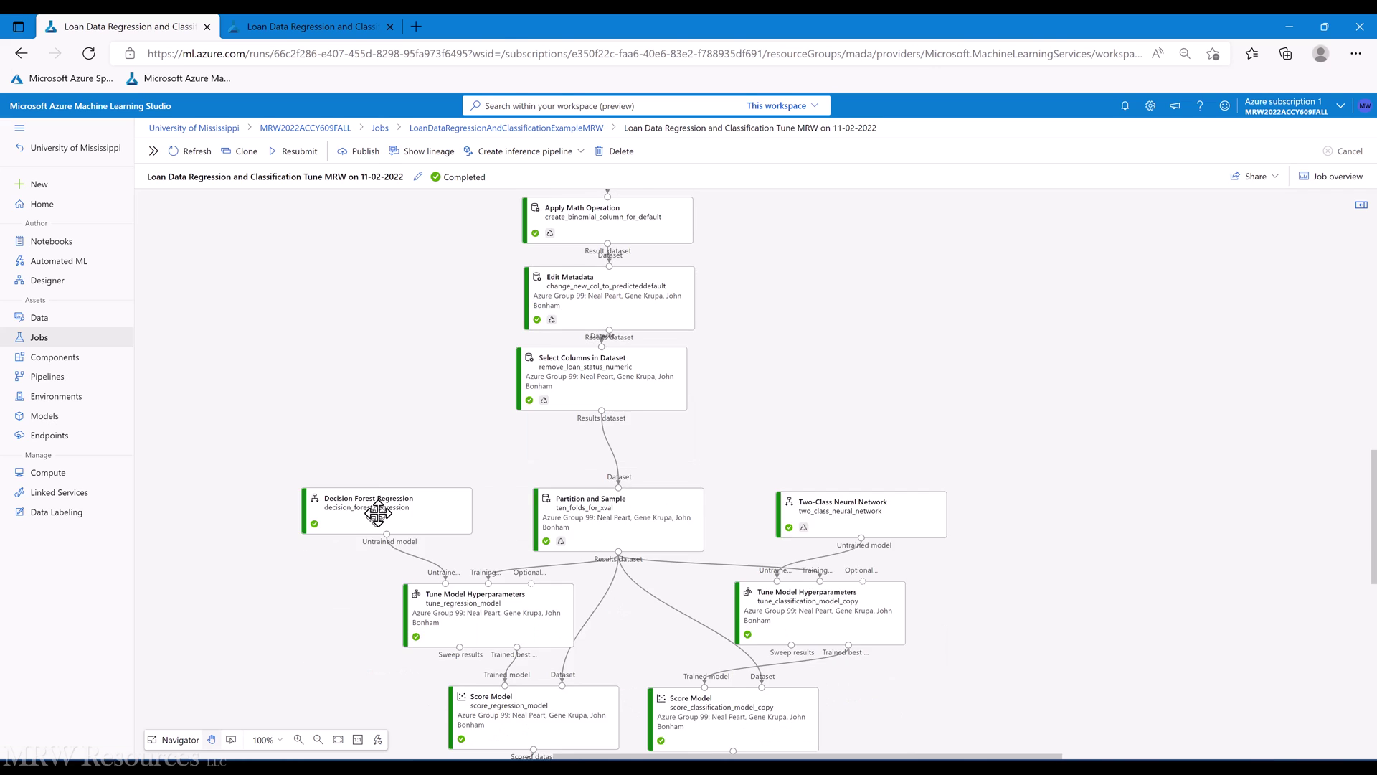
{"action": "scroll", "coordinate": [391, 531], "scroll_direction": "down", "scroll_amount": 3}
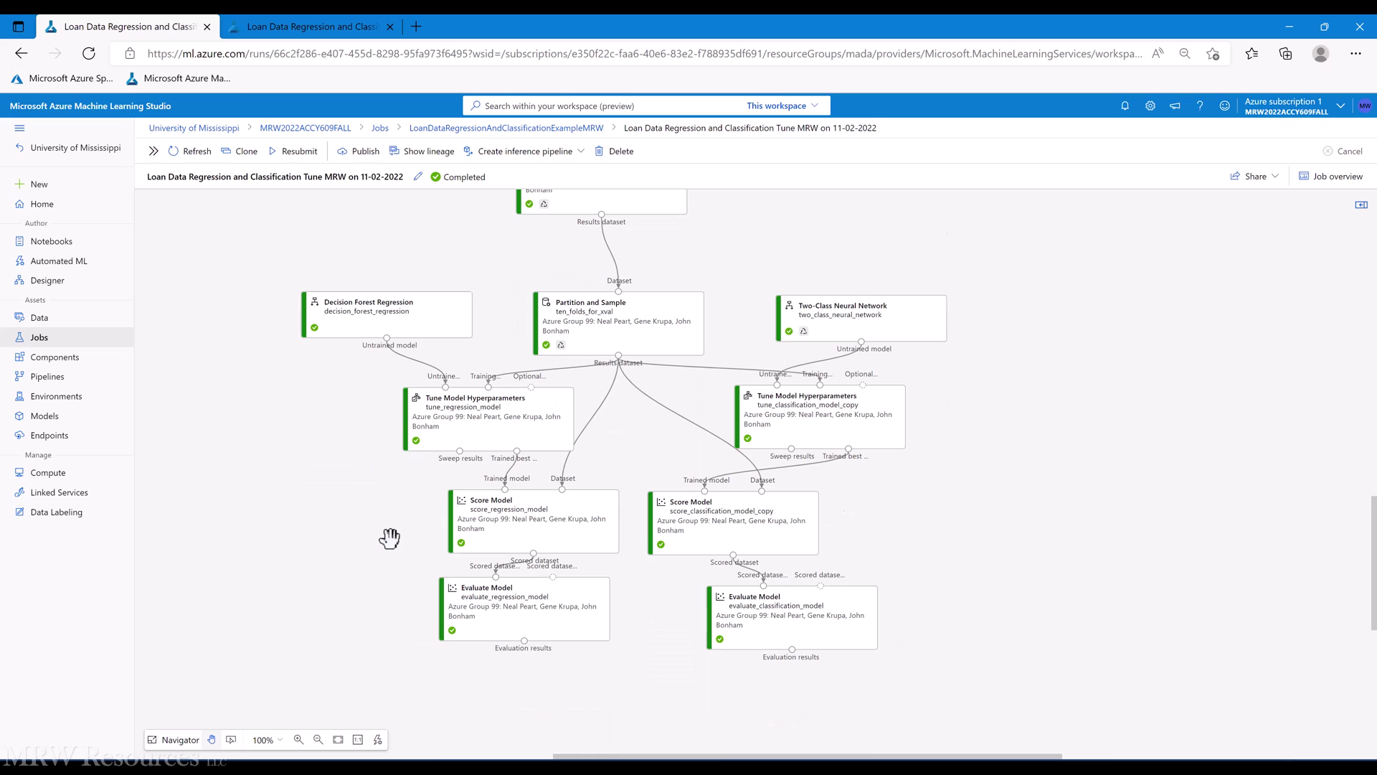
Preview the scored dataset output of score_regression_model and close it after checking its rows and columns.
{"action": "left_click", "coordinate": [478, 597]}
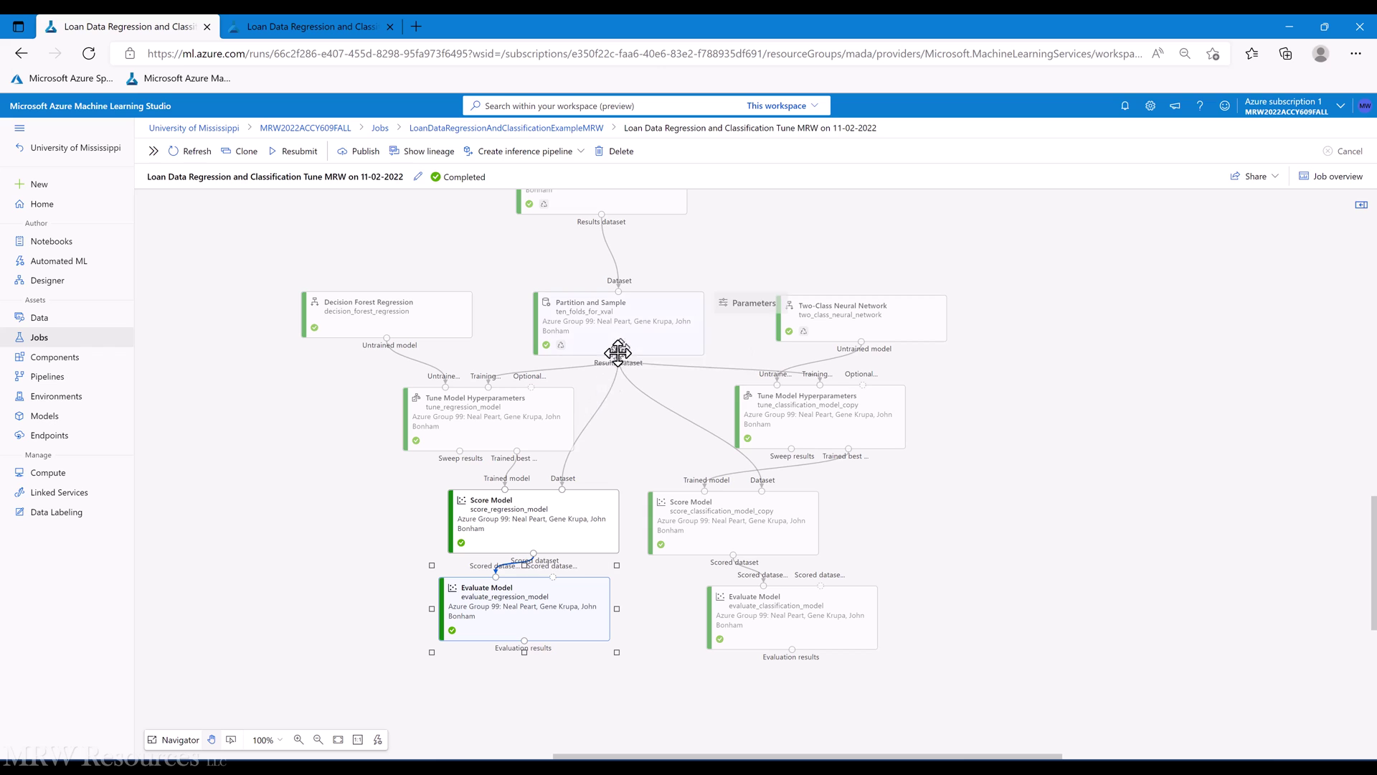
{"action": "right_click", "coordinate": [507, 609]}
{"action": "right_click", "coordinate": [503, 529]}
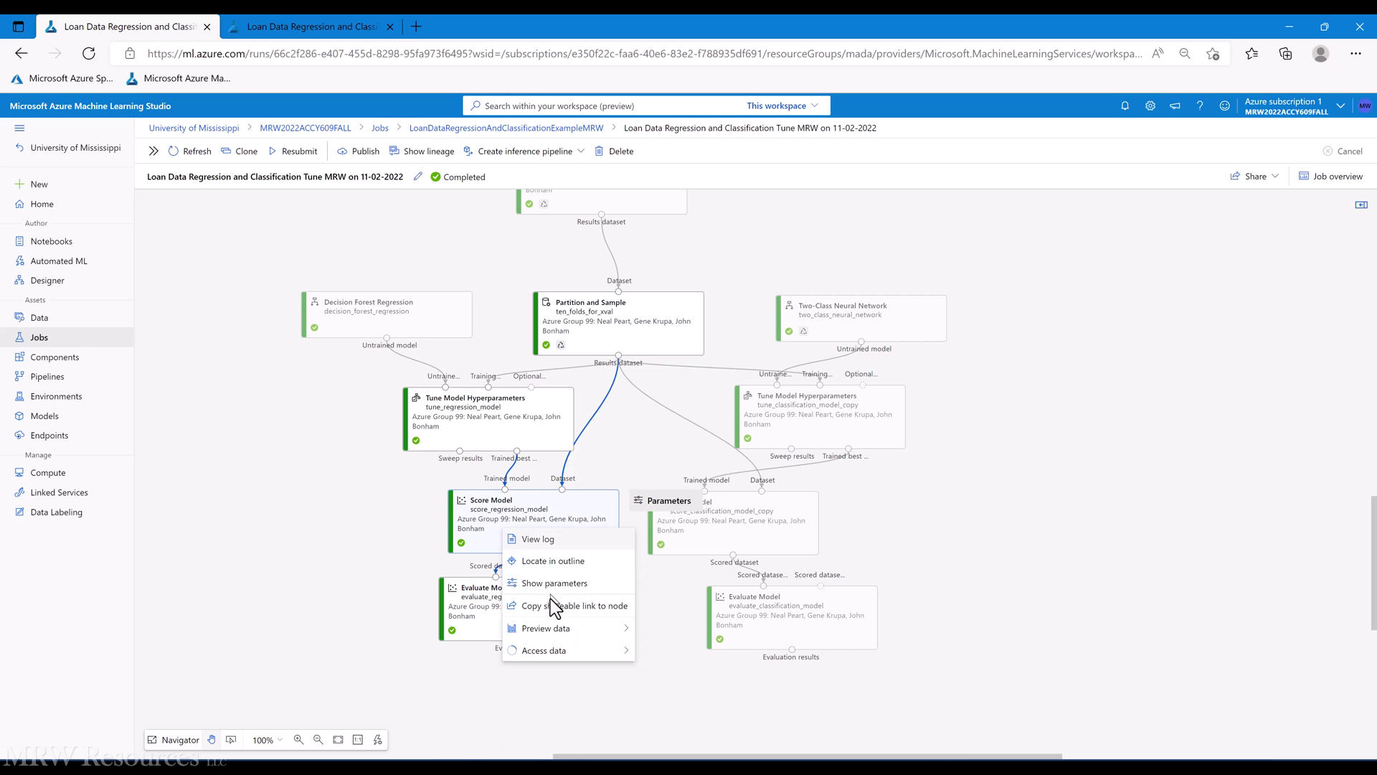
{"action": "mouse_move", "coordinate": [602, 629]}
{"action": "left_click", "coordinate": [657, 628]}
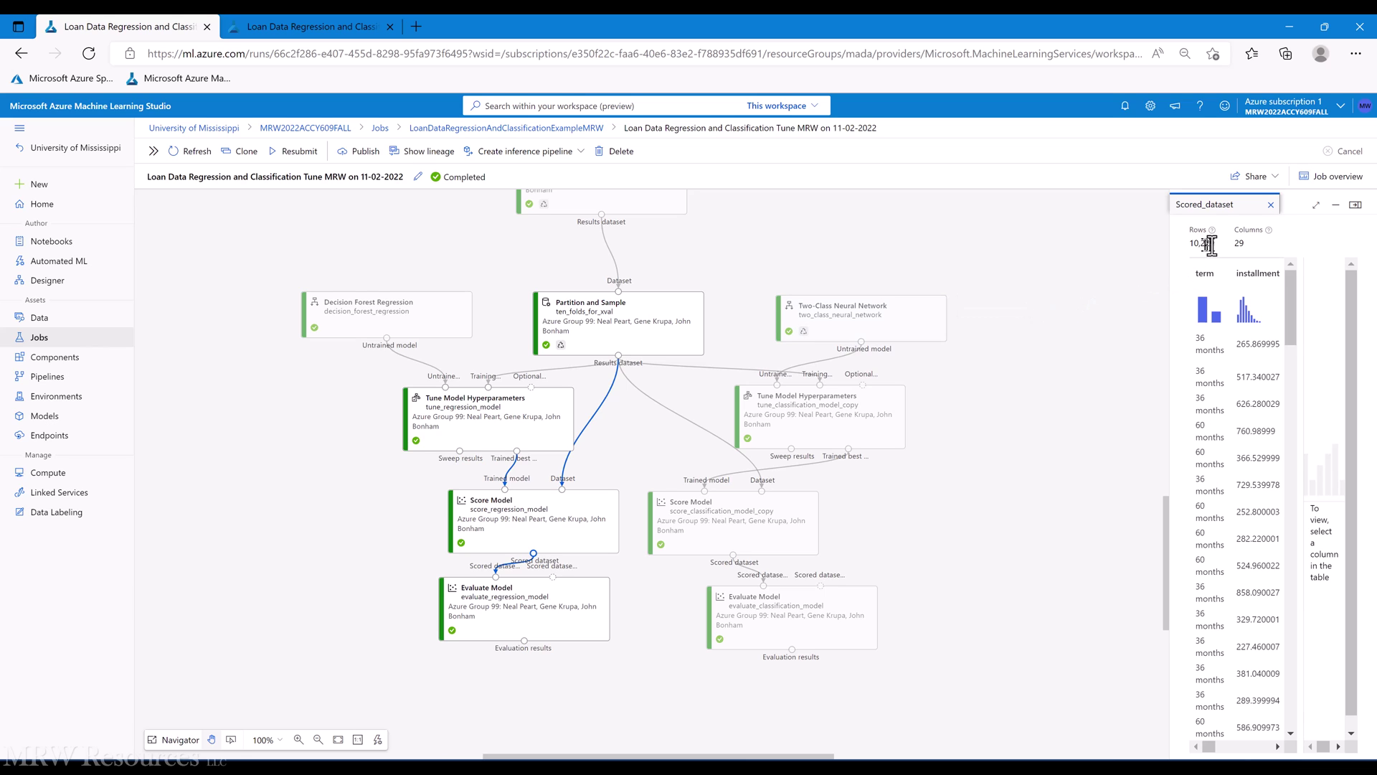
{"action": "left_click", "coordinate": [1270, 205]}
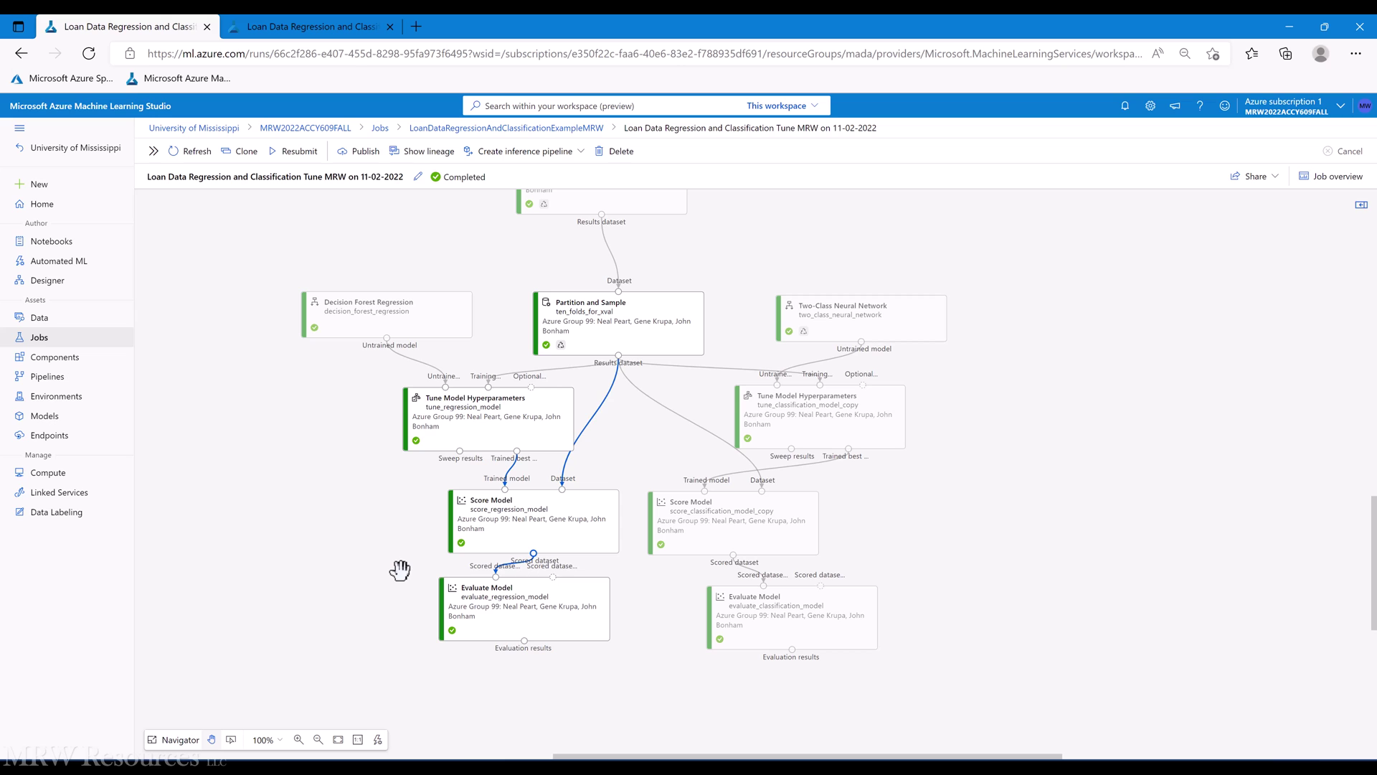
Preview the evaluation results of evaluate_regression_model in the expanded view to read its error metrics.
{"action": "right_click", "coordinate": [490, 612]}
{"action": "mouse_move", "coordinate": [574, 690]}
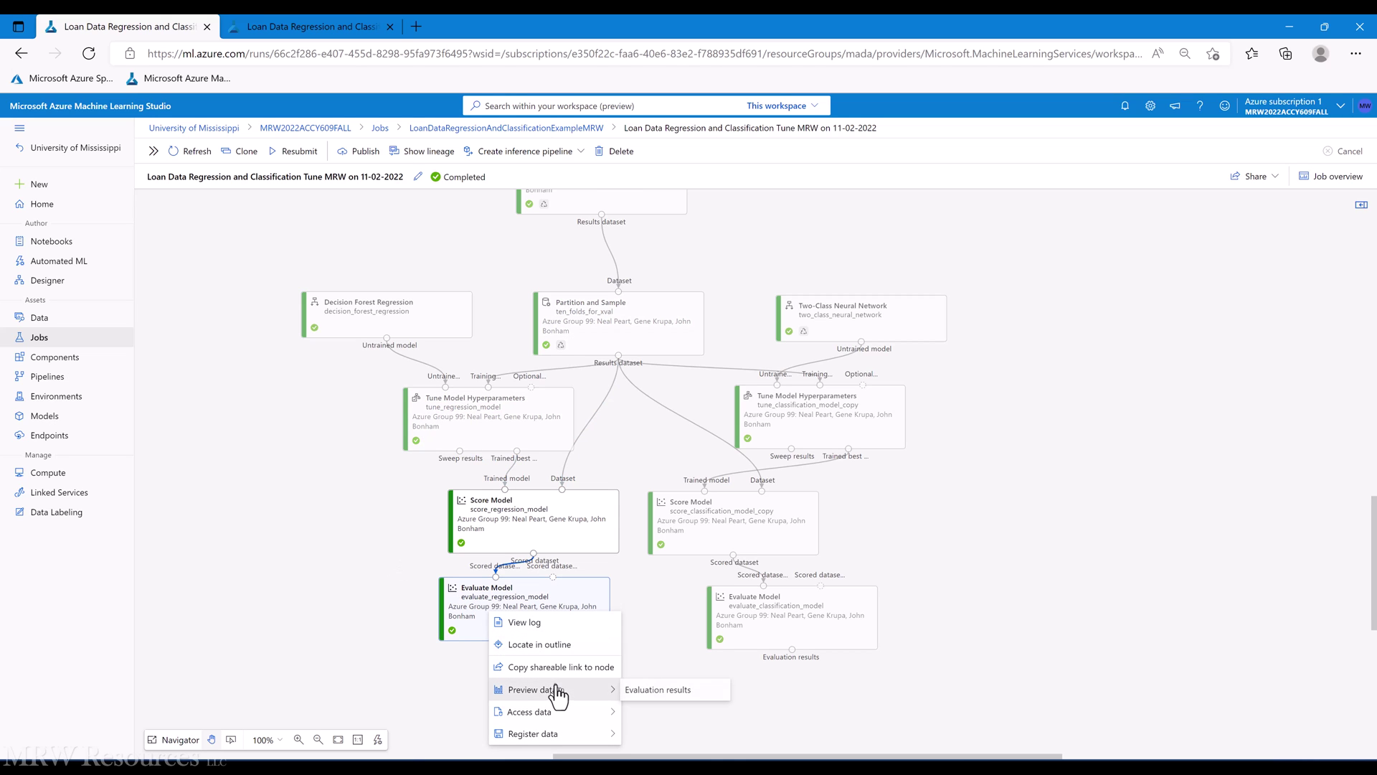
{"action": "left_click", "coordinate": [651, 693]}
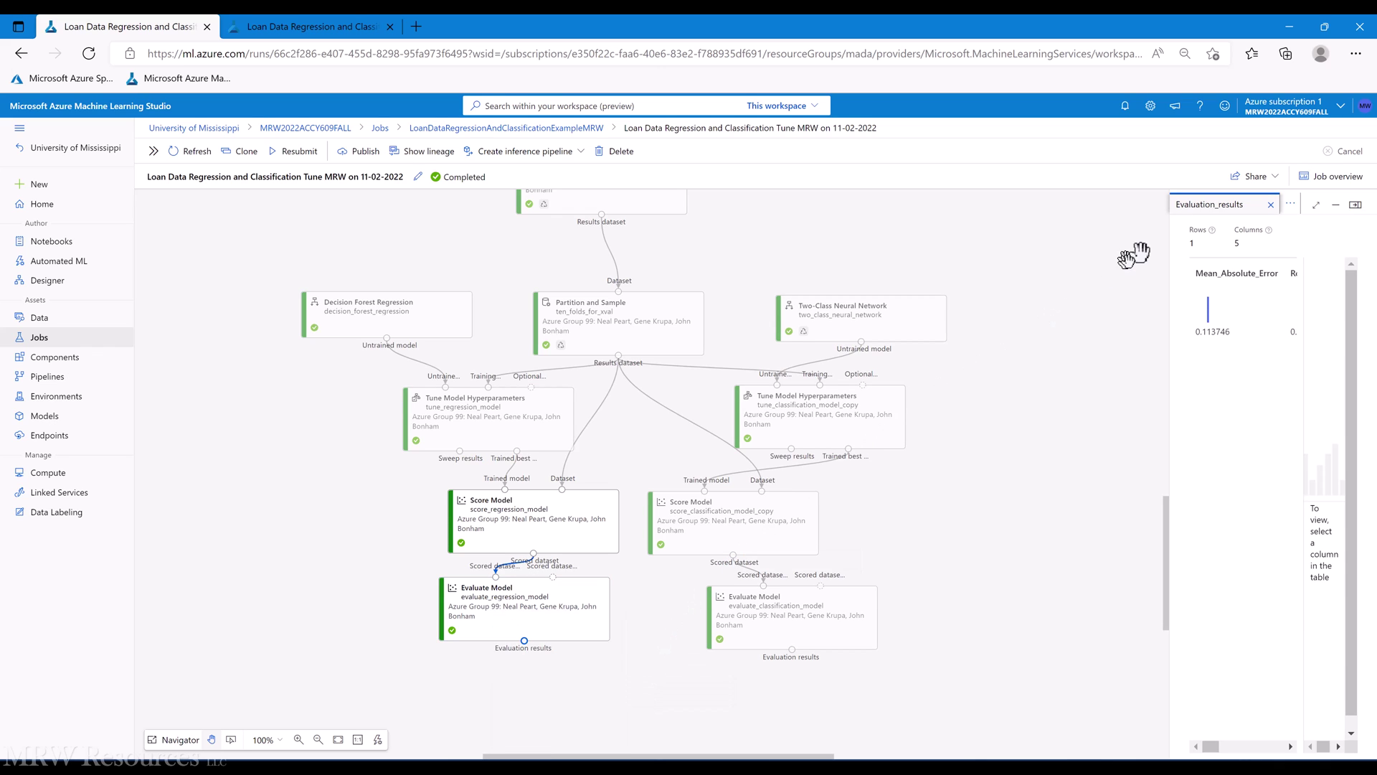
{"action": "left_click", "coordinate": [1316, 204]}
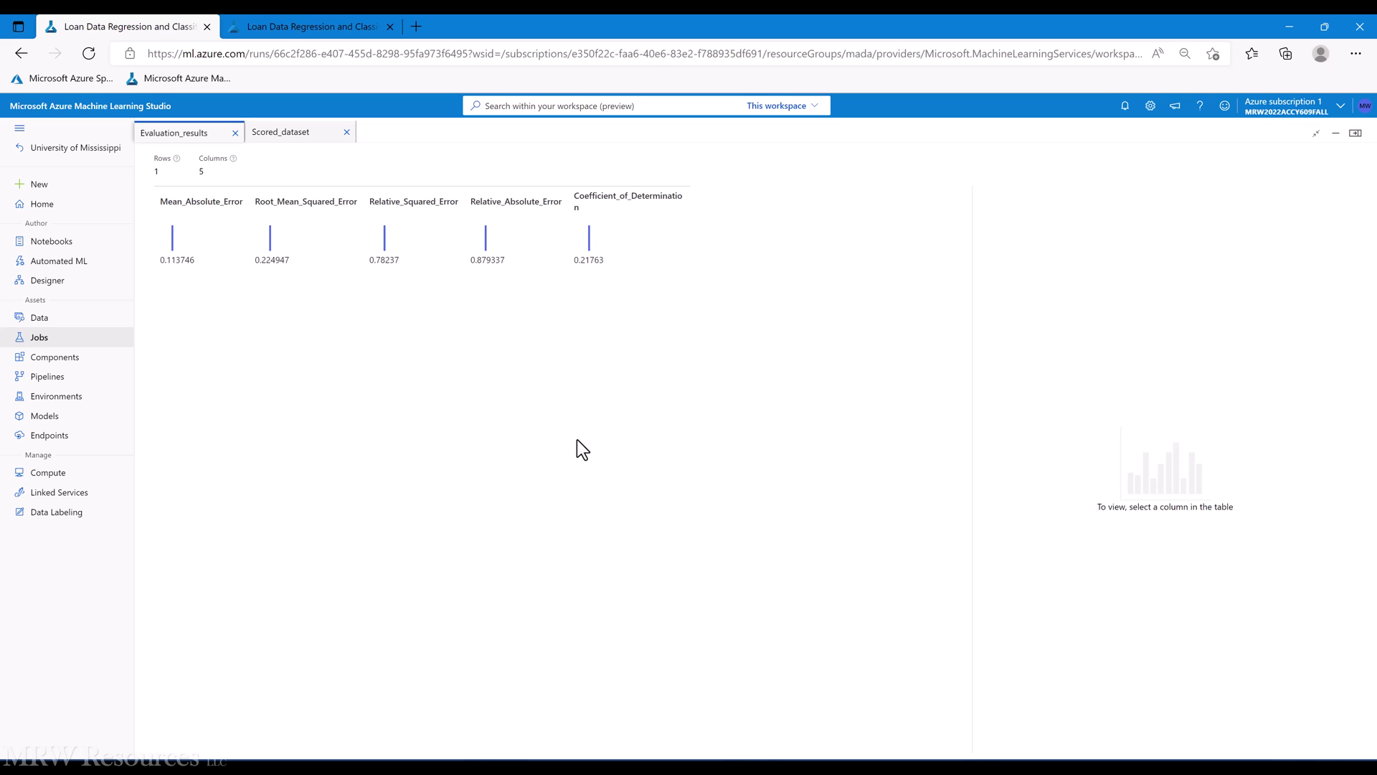
Copy the Coefficient_of_Determination value from the regression evaluation results and label cell B6 in the Excel workbook Tune5Iter.
{"action": "double_click", "coordinate": [593, 262]}
{"action": "key", "text": "ctrl+c"}
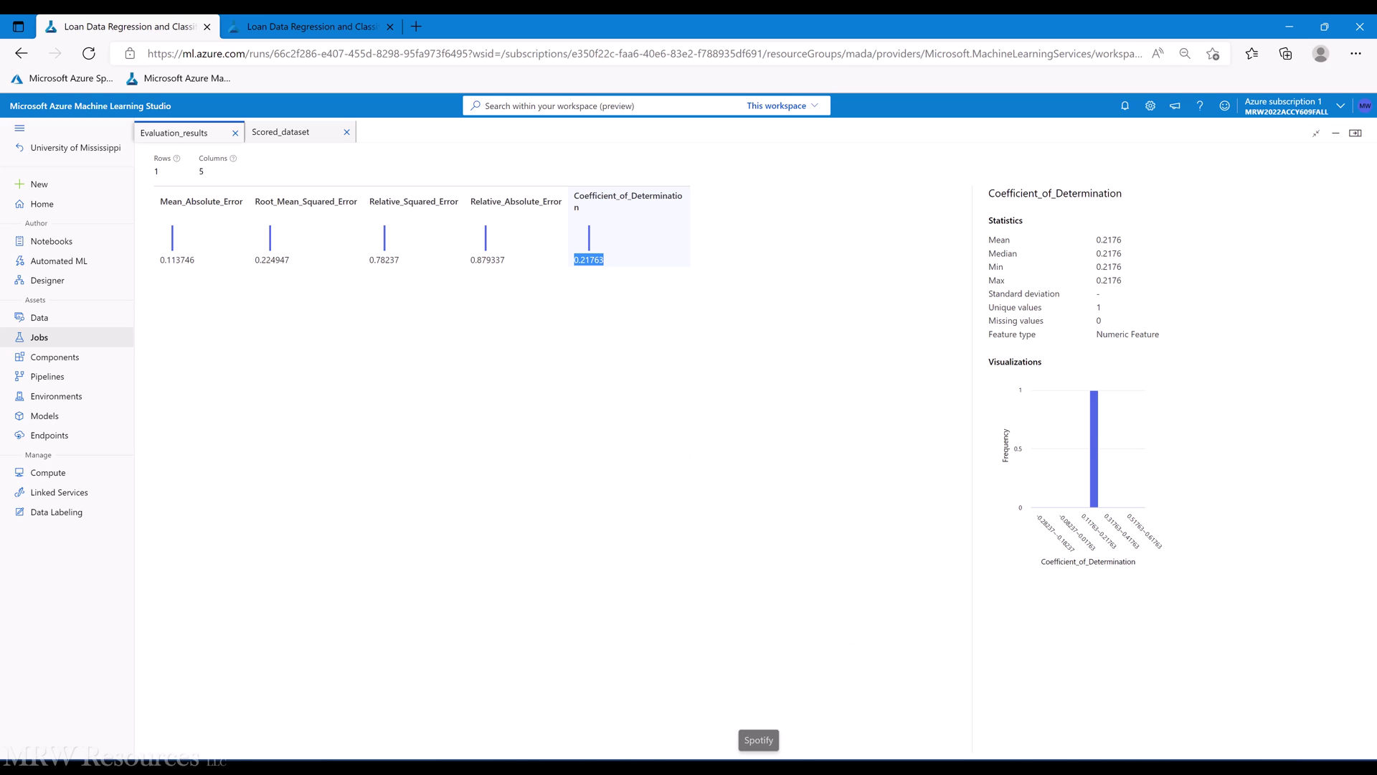
{"action": "left_click", "coordinate": [664, 768]}
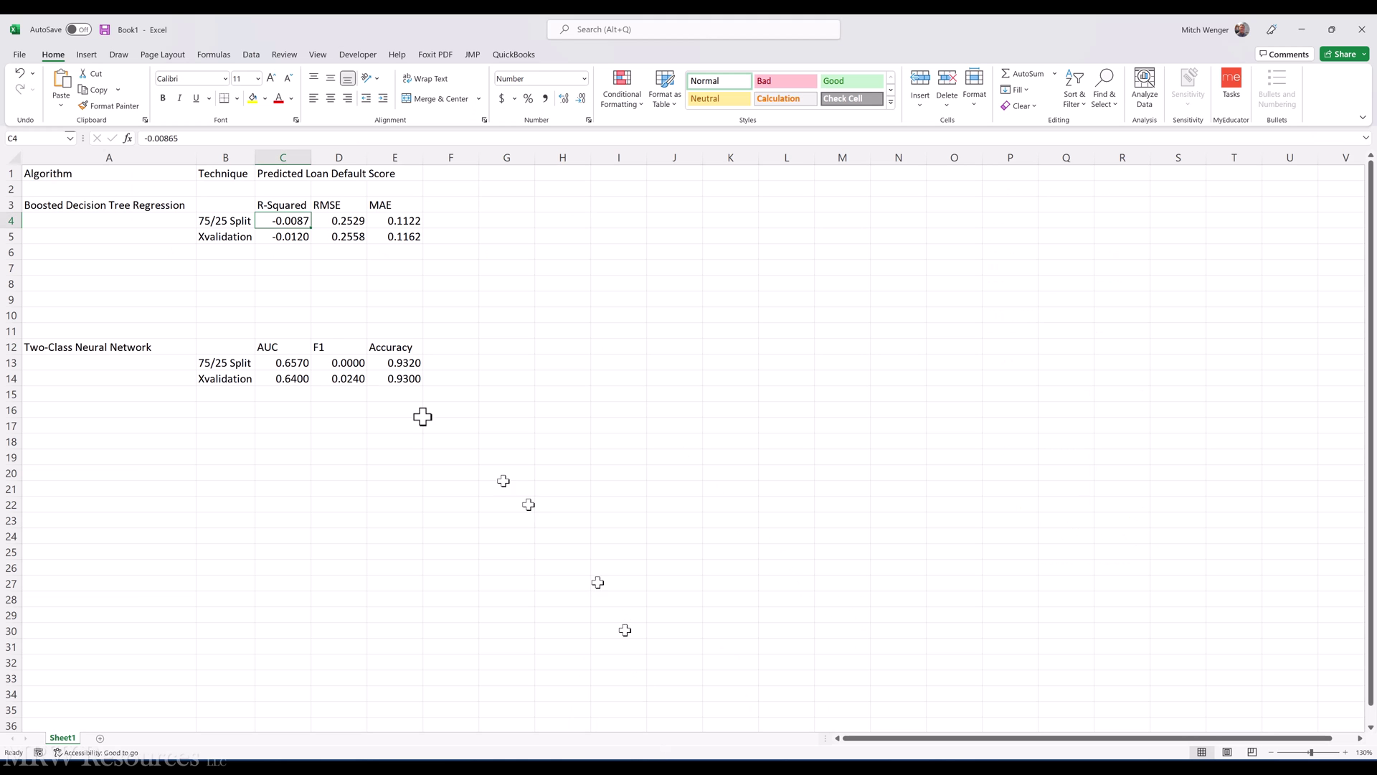
{"action": "left_click", "coordinate": [203, 253]}
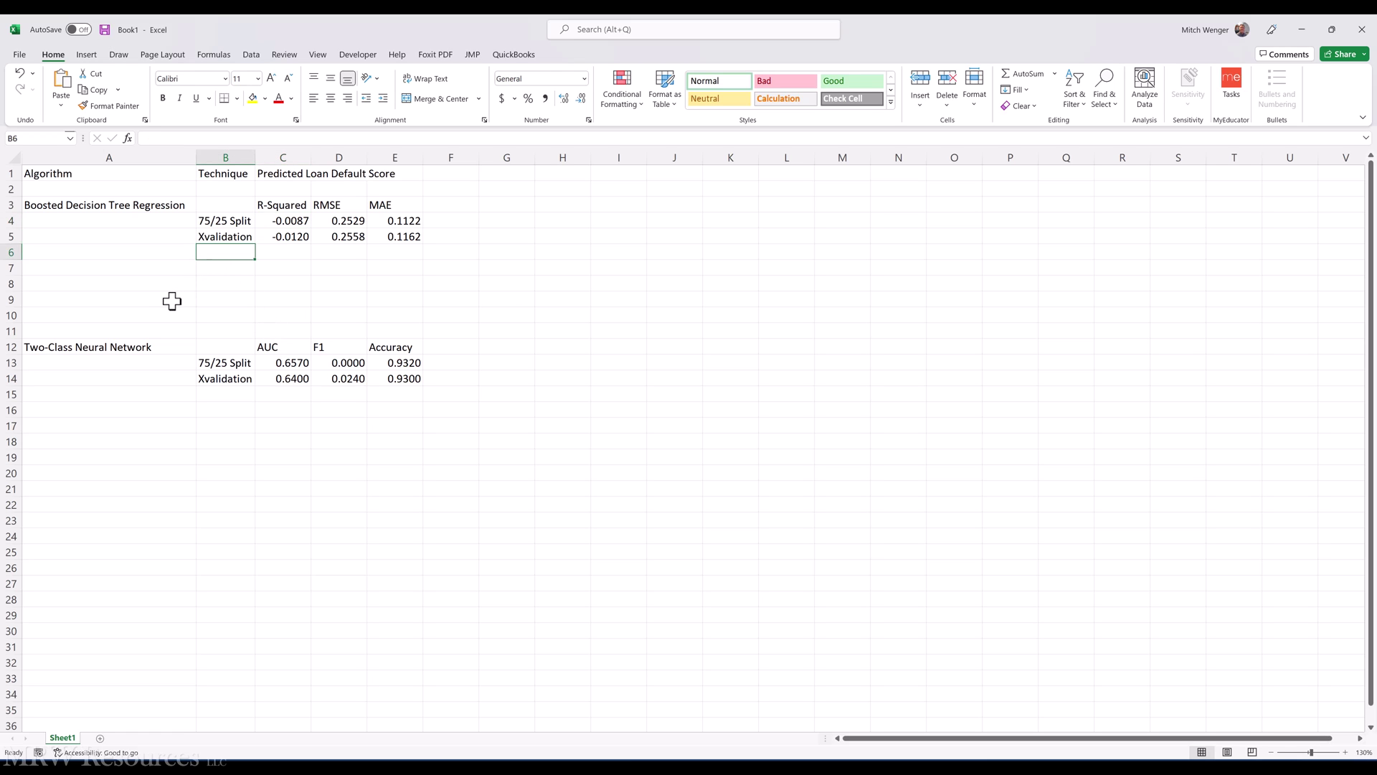
{"action": "type", "text": "Tune"}
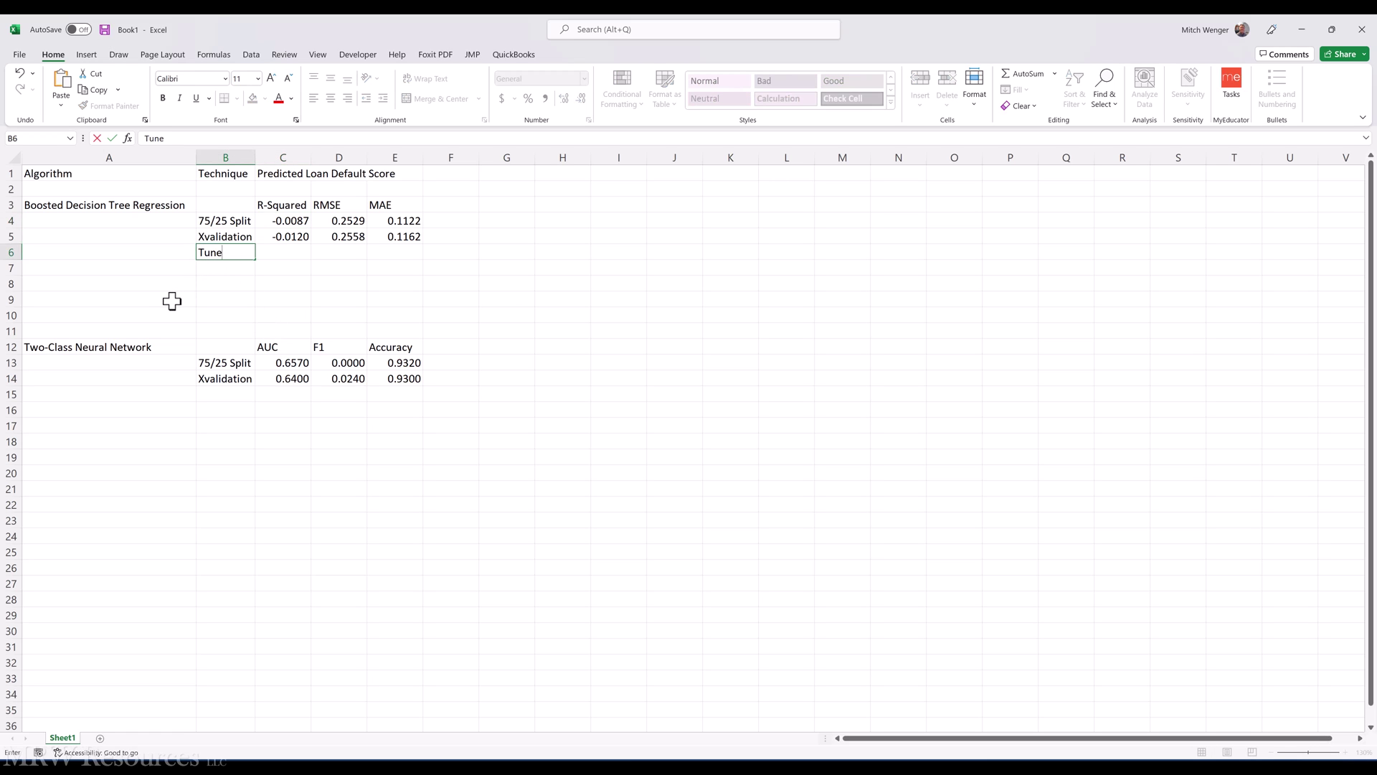
{"action": "type", "text": "5Iter"}
{"action": "key", "text": "ctrl+Return"}
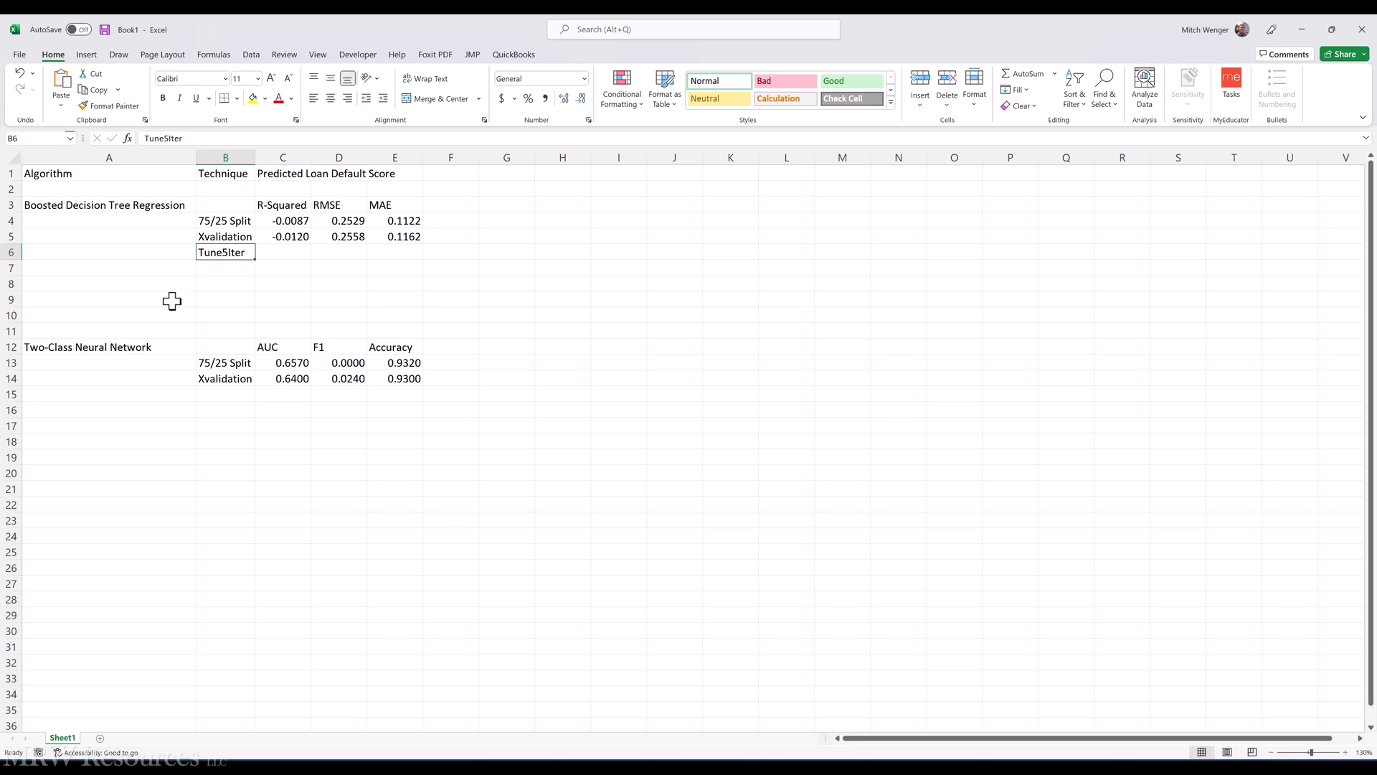
Paste the copied 0.21763 into cell C6 as the Tune5Iter R-Squared for the regression model.
{"action": "key", "text": "Tab"}
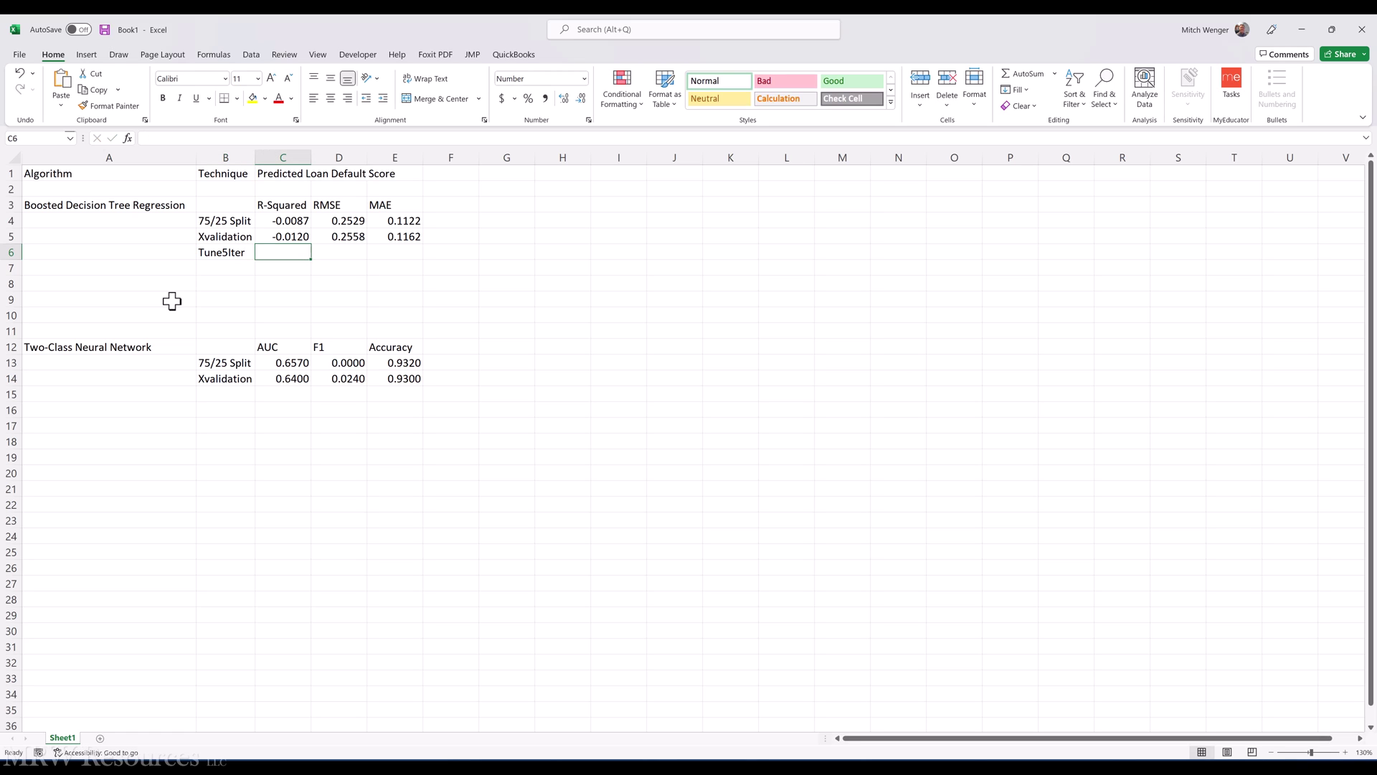
{"action": "left_click", "coordinate": [161, 136]}
{"action": "key", "text": "ctrl+v"}
{"action": "key", "text": "ctrl+Return"}
{"action": "key", "text": "Tab"}
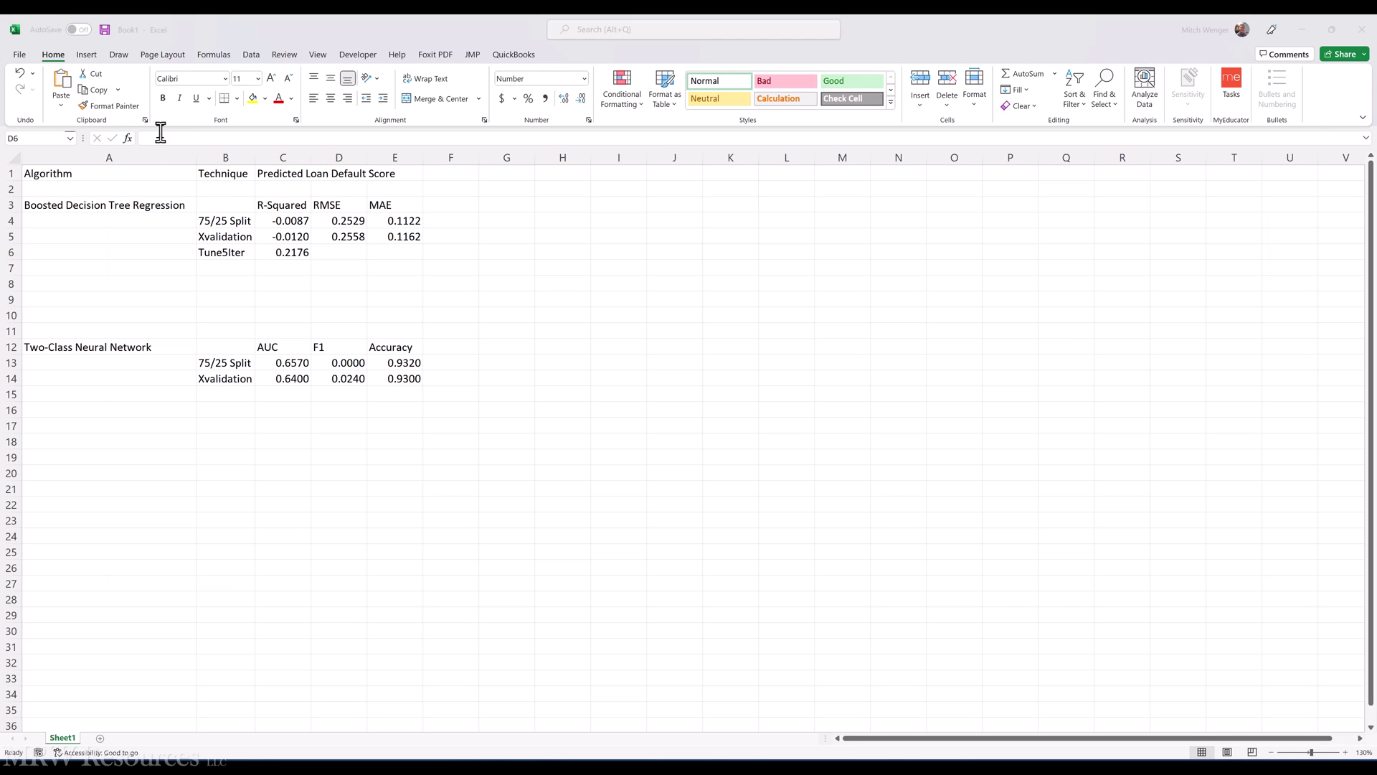
Copy Root_Mean_Squared_Error from the Azure ML evaluation results and enter 0.224947 as the Tune5Iter RMSE in Excel cell D6.
{"action": "key", "text": "alt+Tab"}
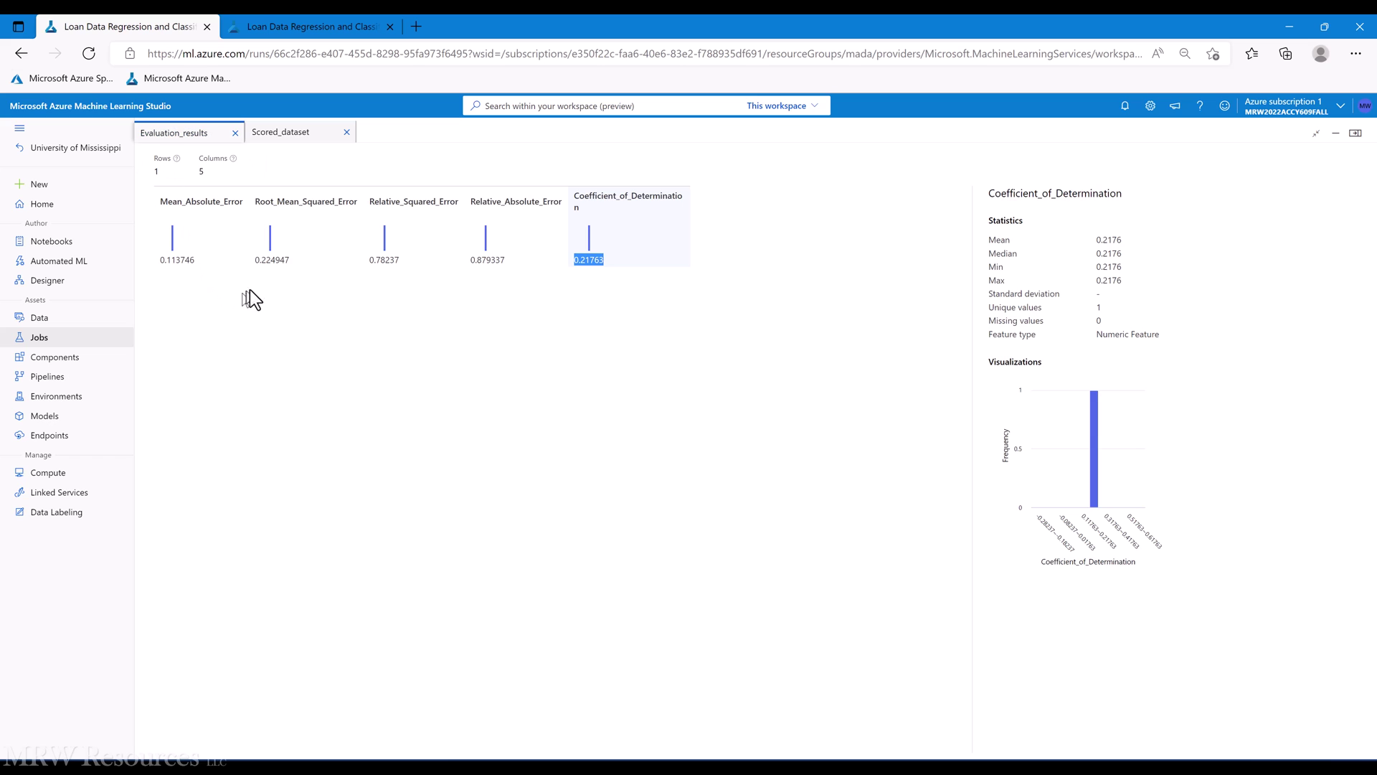
{"action": "left_click", "coordinate": [271, 259]}
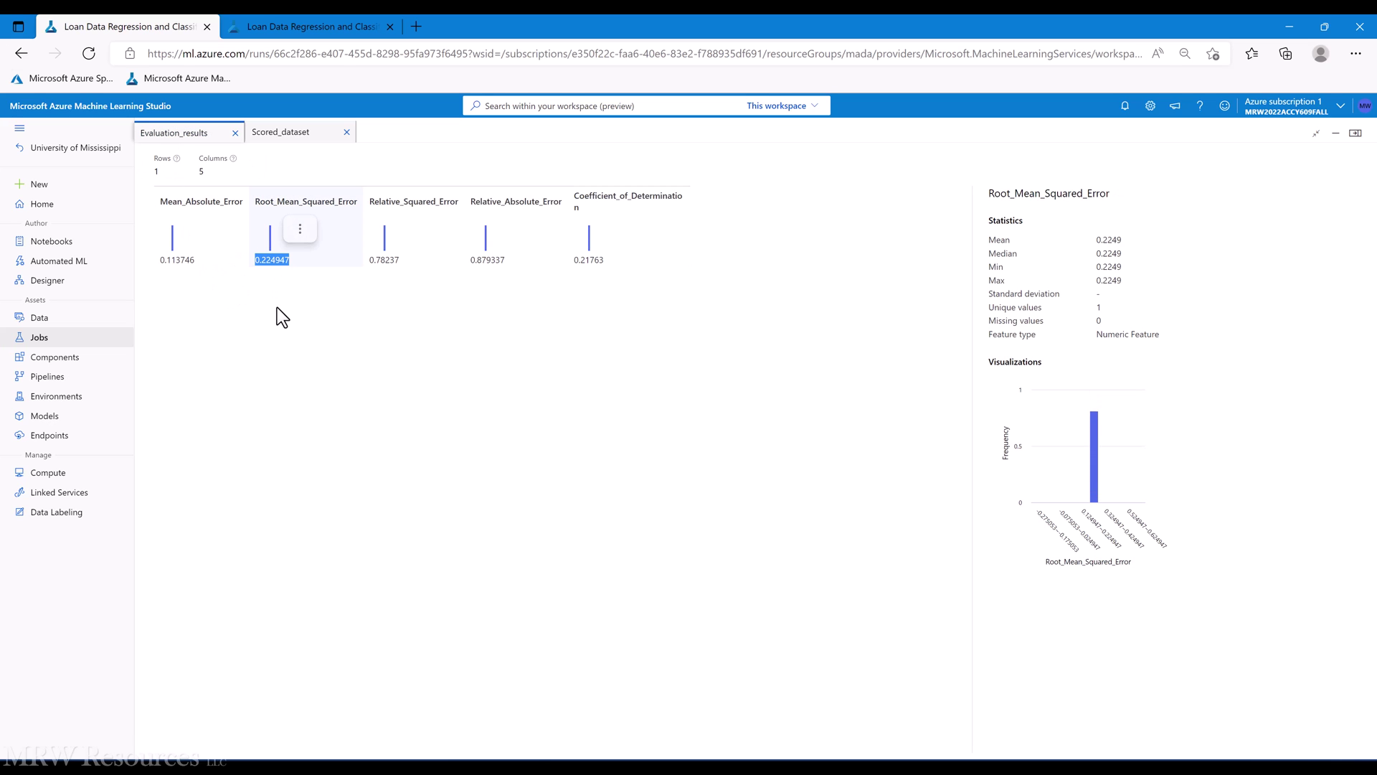
{"action": "key", "text": "alt+Tab"}
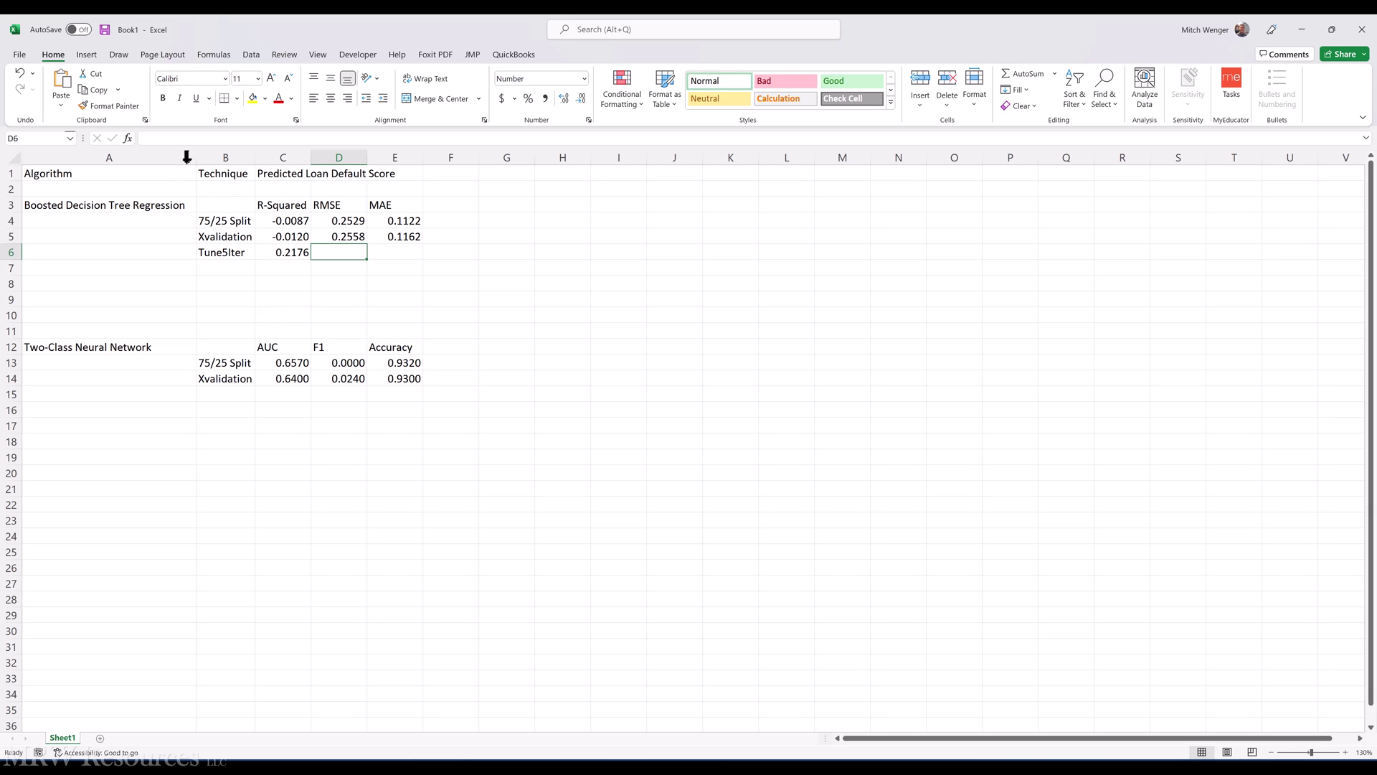
{"action": "left_click", "coordinate": [181, 139]}
{"action": "type", "text": "0.224947"}
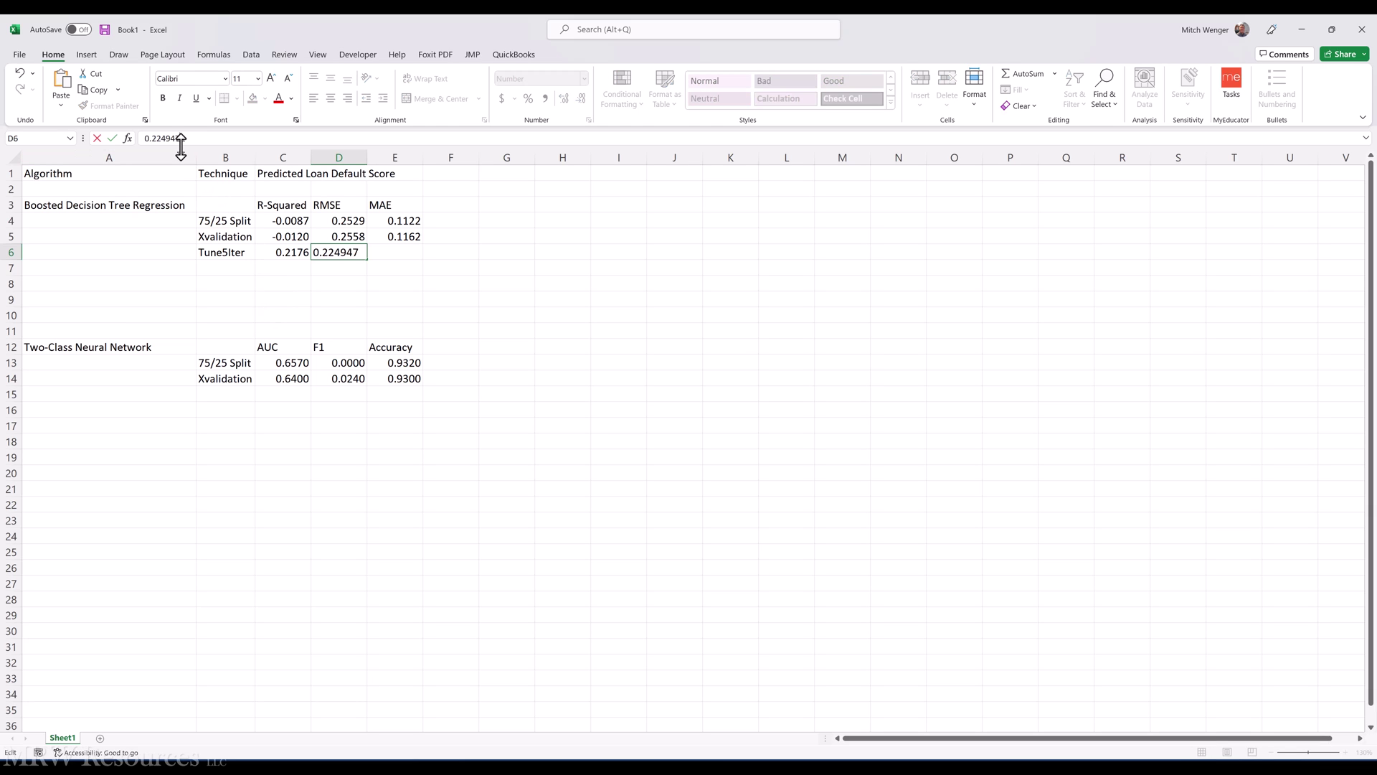
{"action": "key", "text": "Tab"}
Copy Mean_Absolute_Error from the Azure ML evaluation results and enter 0.113746 as the Tune5Iter MAE in Excel cell E6.
{"action": "key", "text": "alt+Tab"}
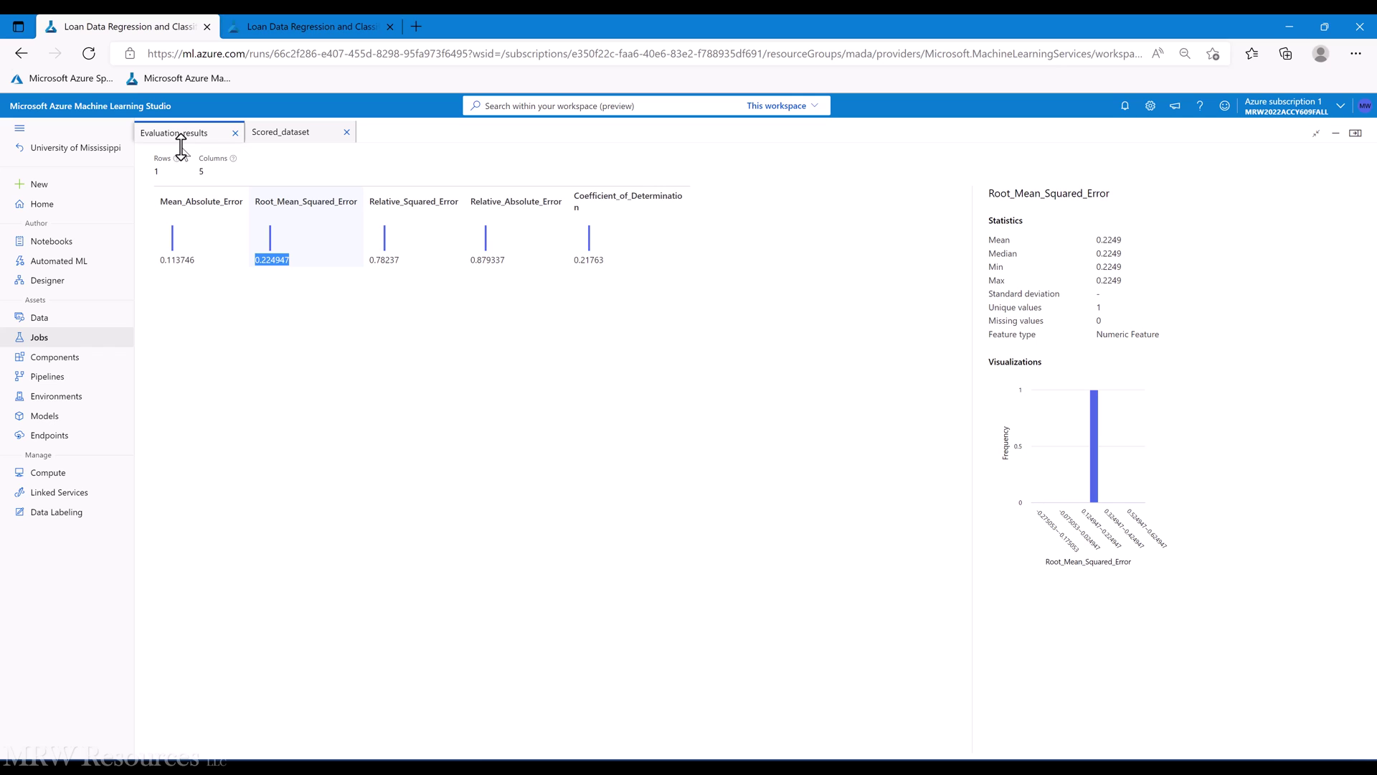
{"action": "double_click", "coordinate": [176, 258]}
{"action": "key", "text": "ctrl+c"}
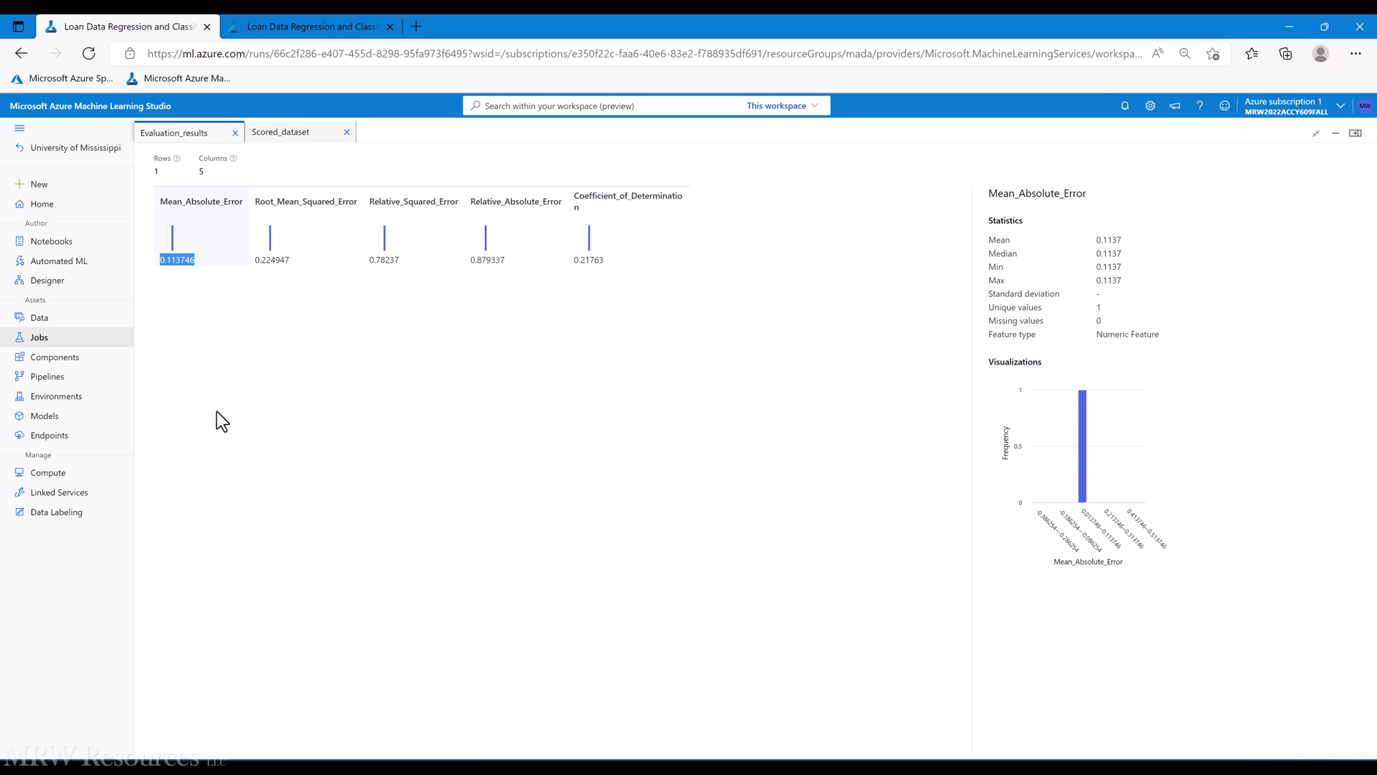
{"action": "key", "text": "alt+Tab"}
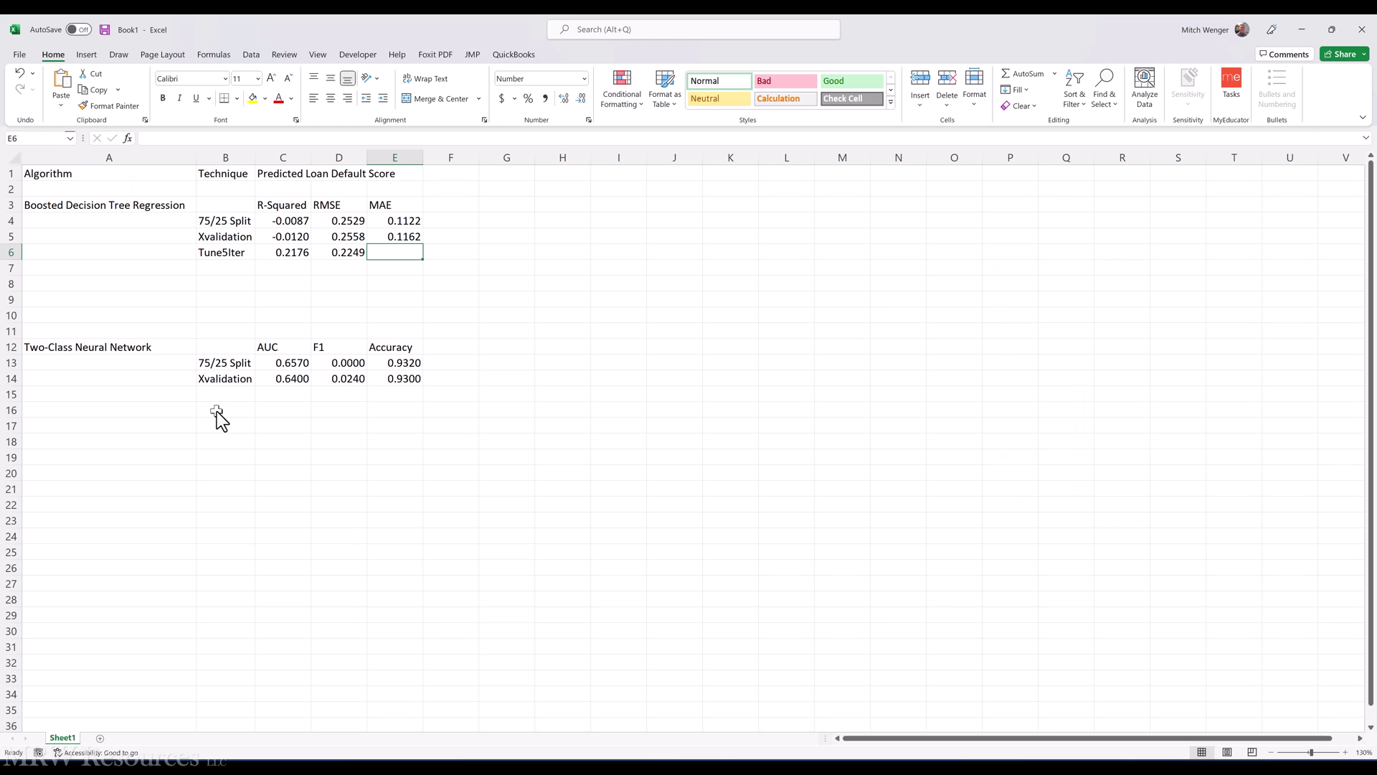
{"action": "left_click", "coordinate": [165, 141]}
{"action": "key", "text": "ctrl+v"}
{"action": "key", "text": "ctrl+Return"}
Copy the Tune5Iter label from cell B6 to B15 under the Two-Class Neural Network techniques.
{"action": "left_click", "coordinate": [220, 255]}
{"action": "key", "text": "ctrl+c"}
{"action": "key", "text": "Down"}
{"action": "key", "text": "Down"}
{"action": "key", "text": "Down"}
{"action": "key", "text": "Down"}
{"action": "key", "text": "Down"}
{"action": "key", "text": "Down"}
{"action": "key", "text": "Down"}
{"action": "key", "text": "Down"}
{"action": "key", "text": "Down"}
{"action": "key", "text": "Down"}
{"action": "key", "text": "Up"}
{"action": "key", "text": "Return"}
Switch to Azure ML Studio, close the regression results preview and preview the evaluation results of evaluate_classification_model in the expanded view.
{"action": "key", "text": "alt+Tab"}
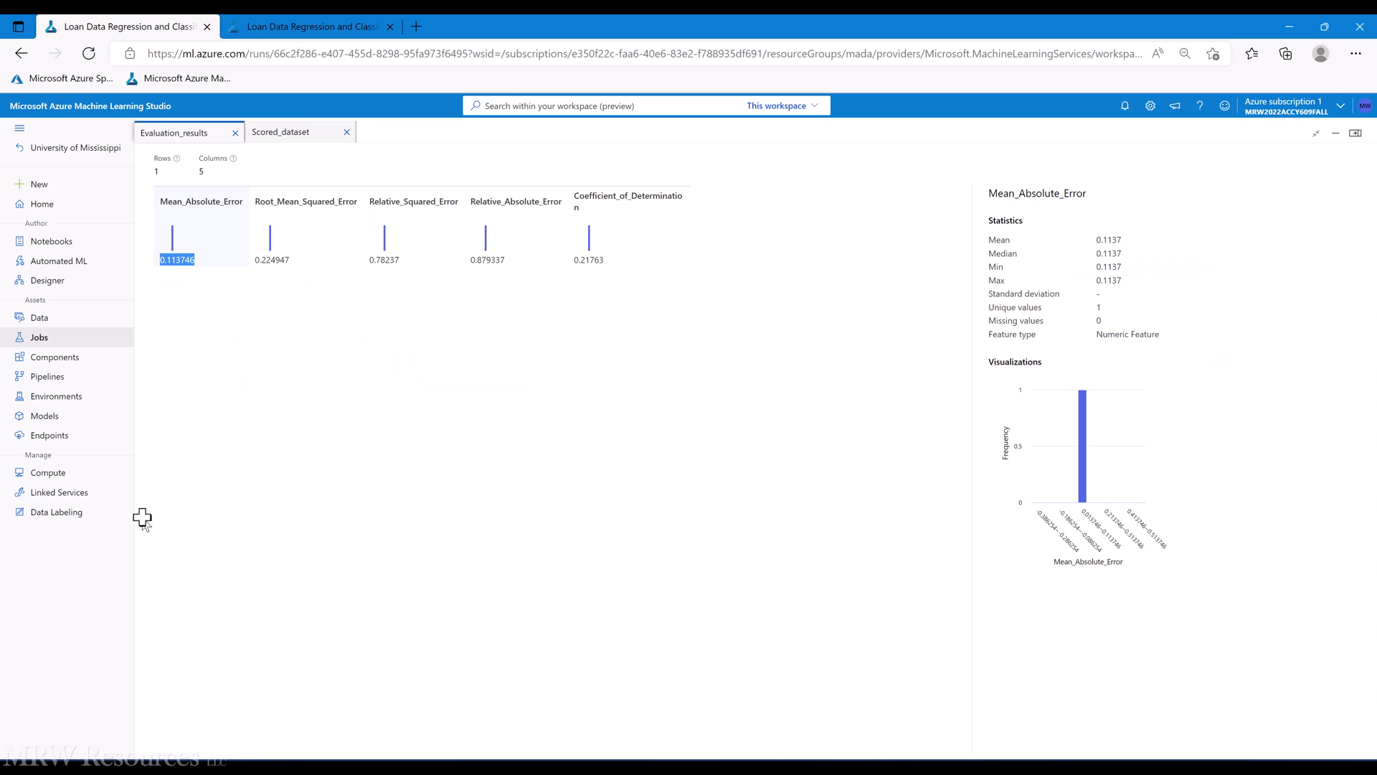
{"action": "left_click", "coordinate": [270, 138]}
{"action": "left_click", "coordinate": [236, 135]}
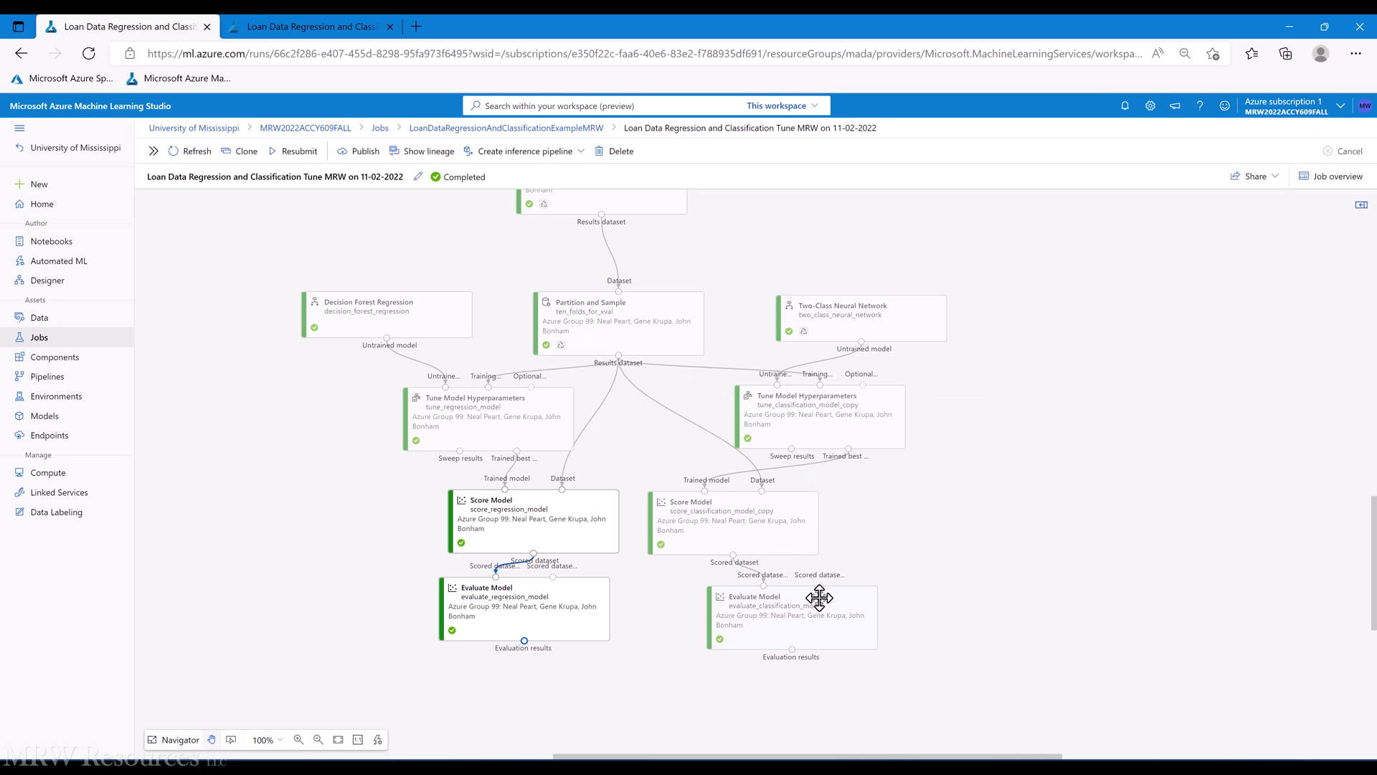
{"action": "right_click", "coordinate": [818, 594]}
{"action": "mouse_move", "coordinate": [725, 695]}
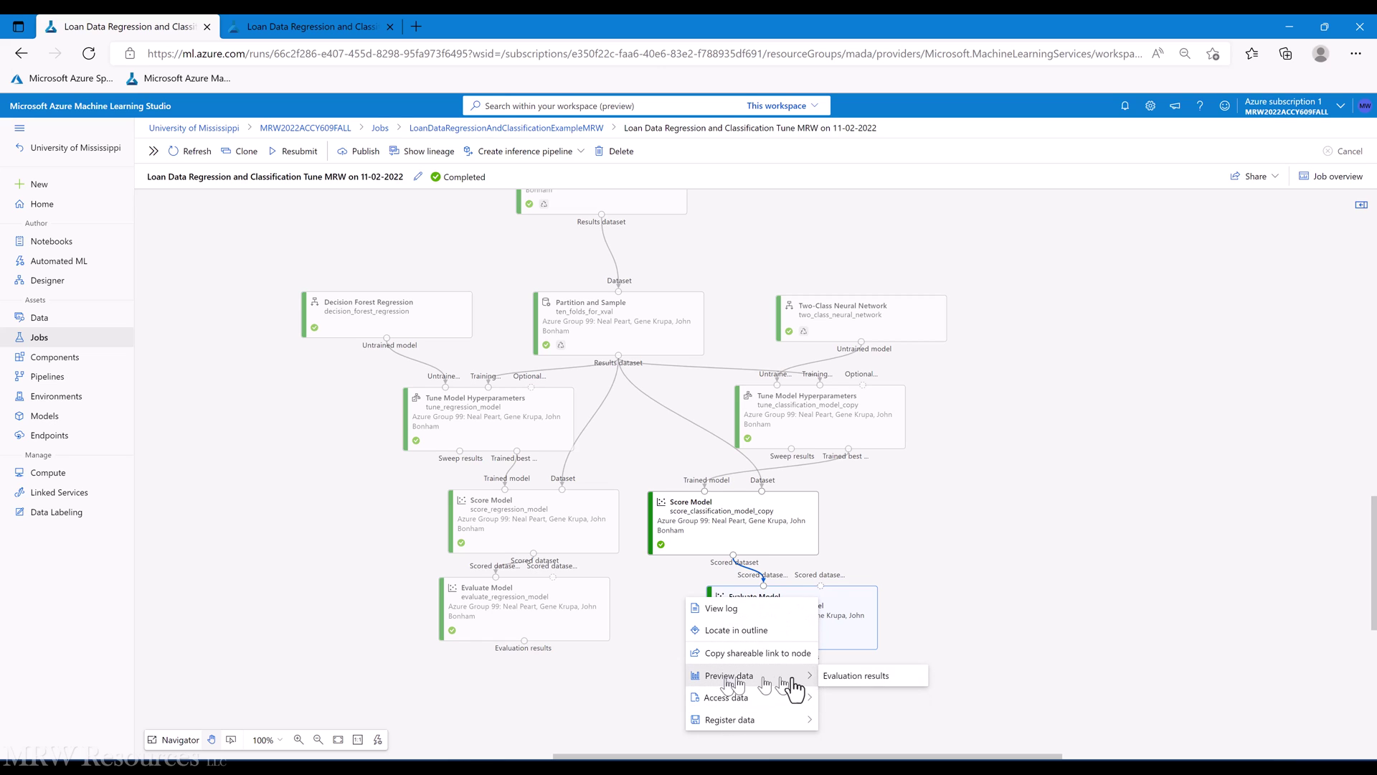
{"action": "left_click", "coordinate": [847, 675]}
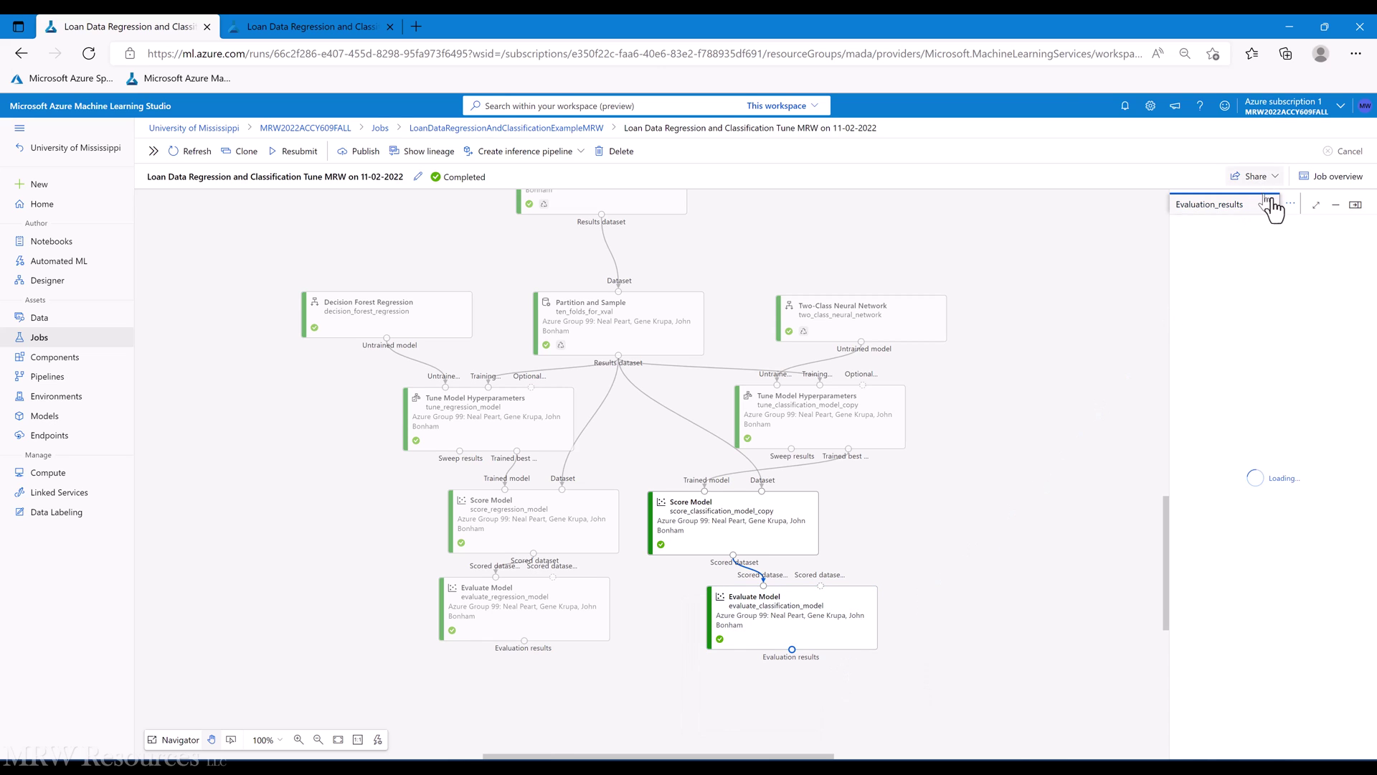
{"action": "left_click", "coordinate": [1318, 208]}
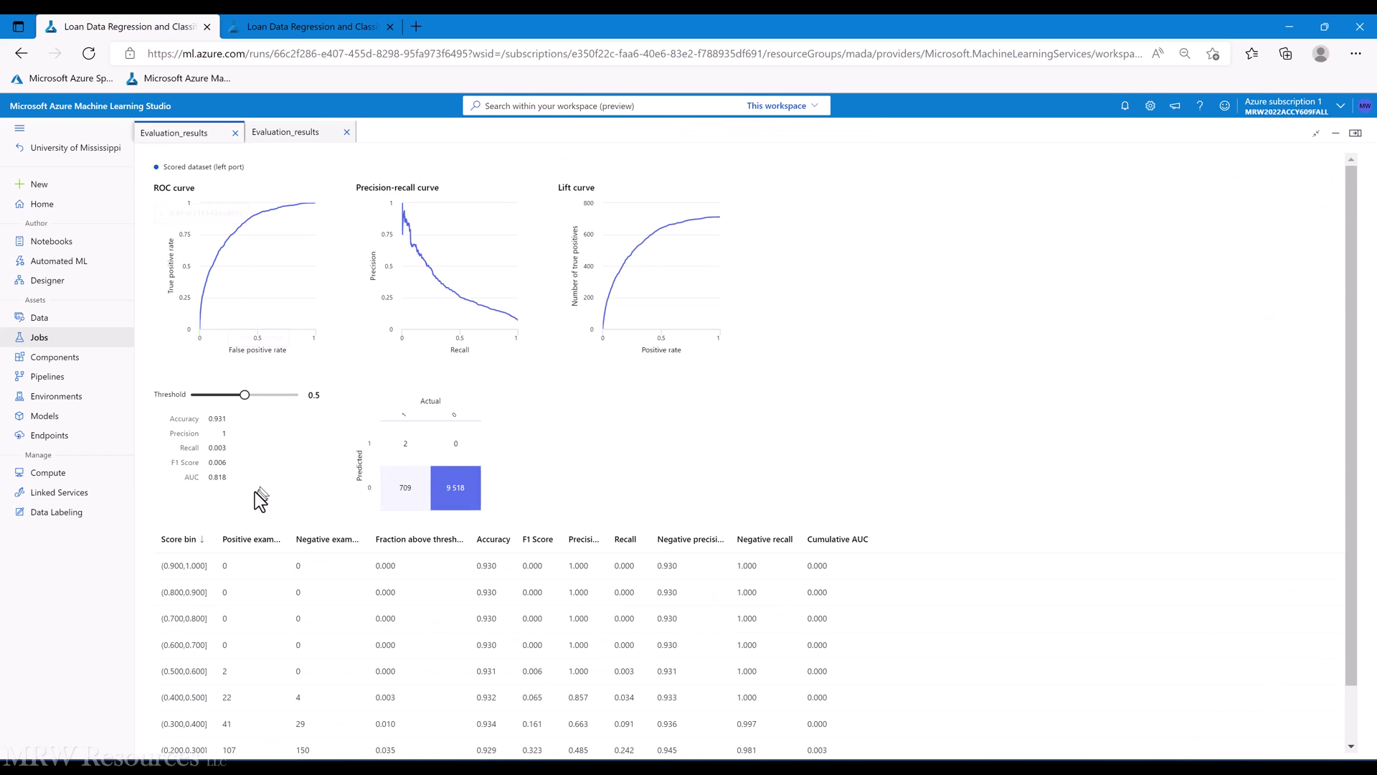
Copy the AUC from the classification results and enter 0.818 for Tune5Iter in Excel cell C15.
{"action": "double_click", "coordinate": [219, 480]}
{"action": "key", "text": "alt+Tab"}
{"action": "key", "text": "Right"}
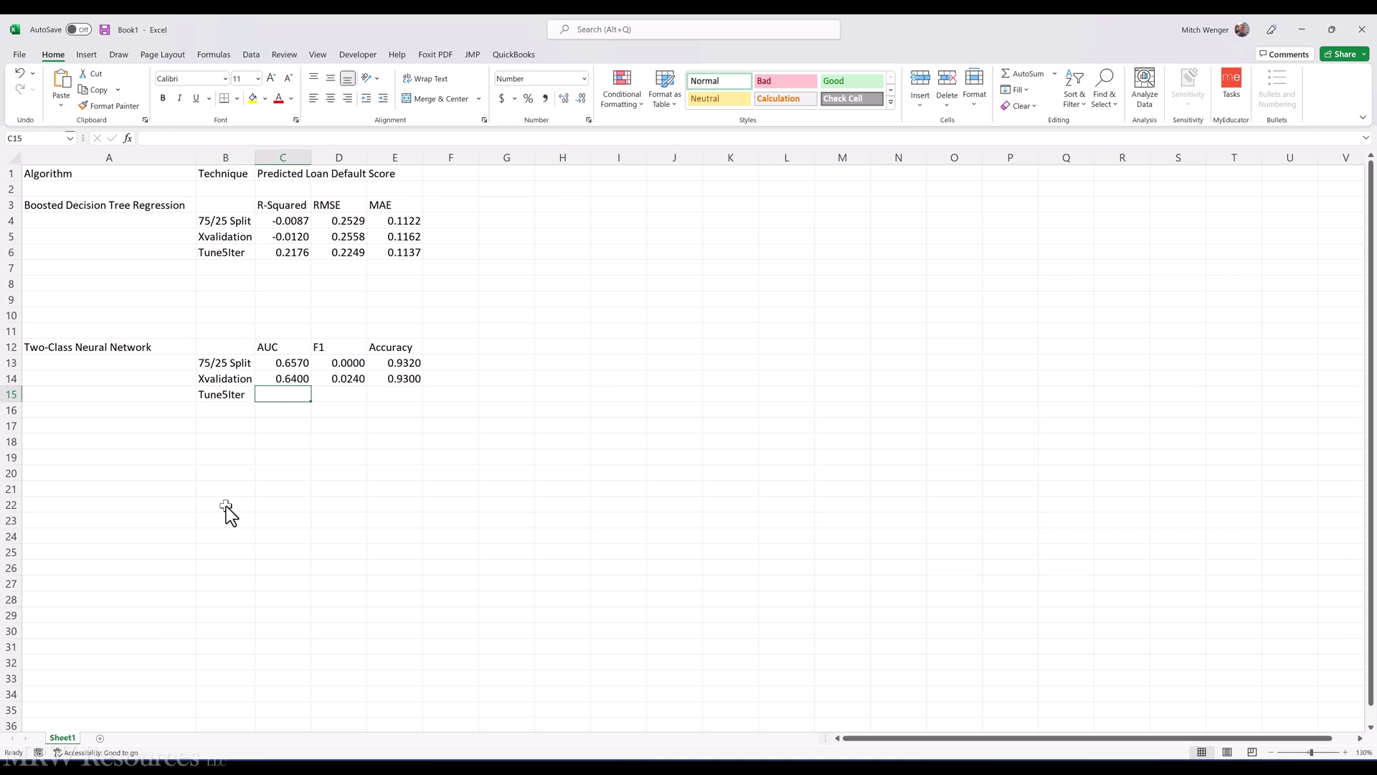
{"action": "left_click", "coordinate": [158, 140]}
{"action": "key", "text": "Tab"}
Copy the F1 Score from the classification results and enter 0.006 for Tune5Iter in Excel cell D15.
{"action": "key", "text": "alt+Tab"}
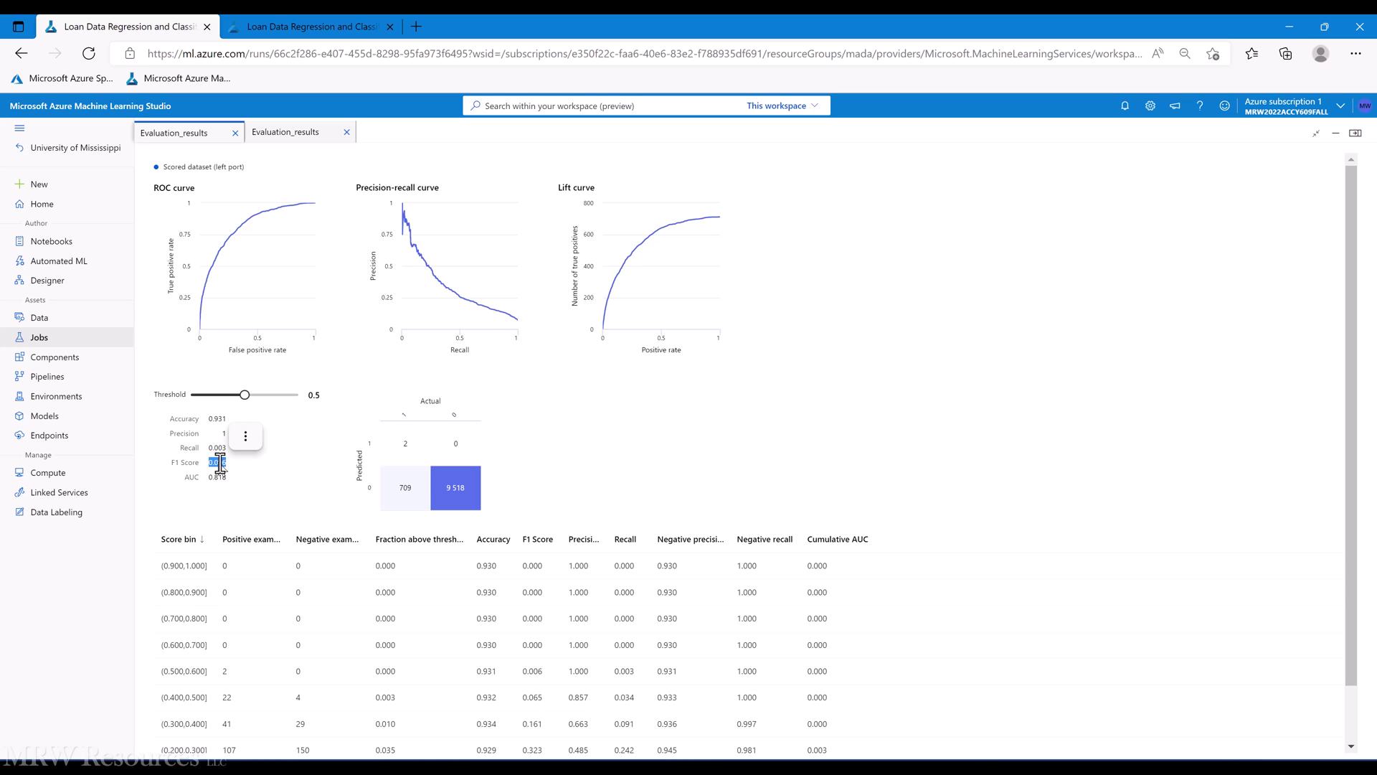
{"action": "key", "text": "alt+Tab"}
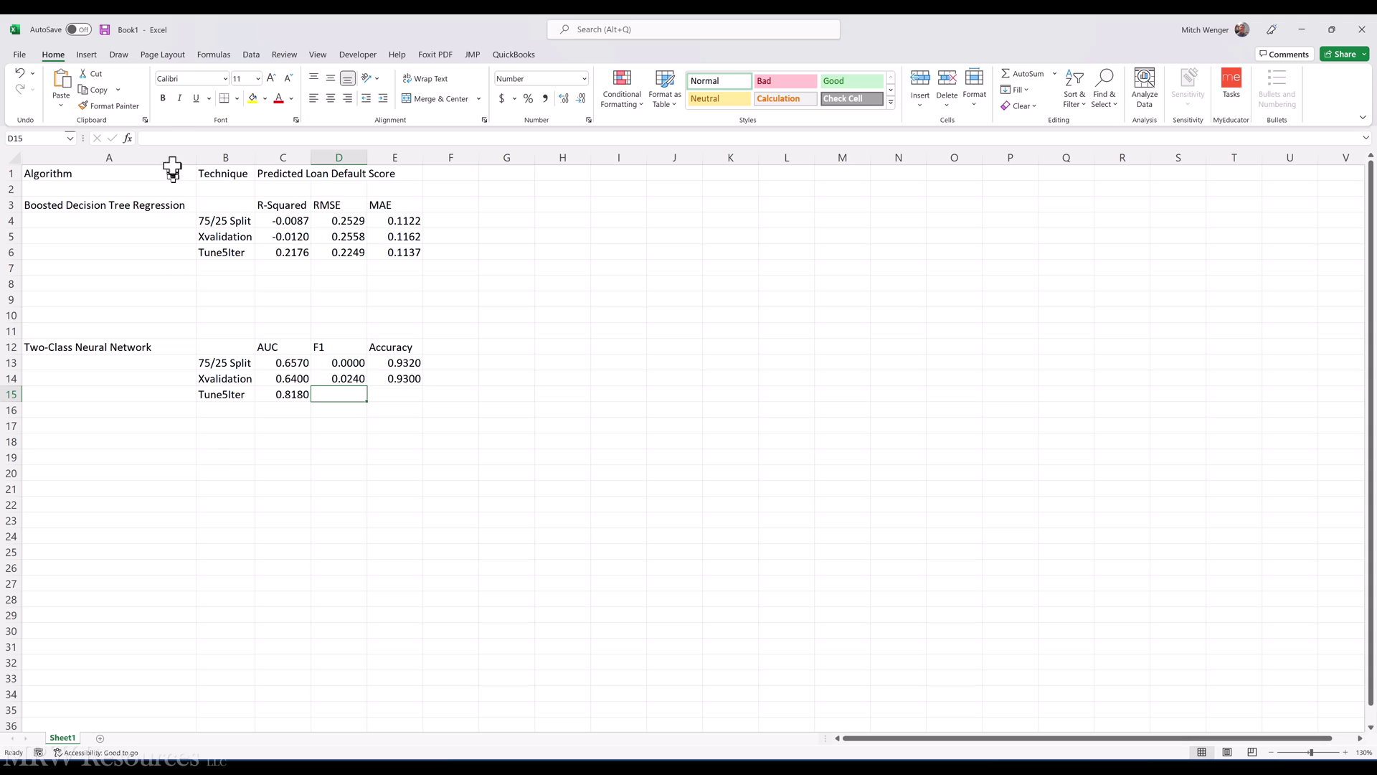
{"action": "left_click", "coordinate": [170, 136]}
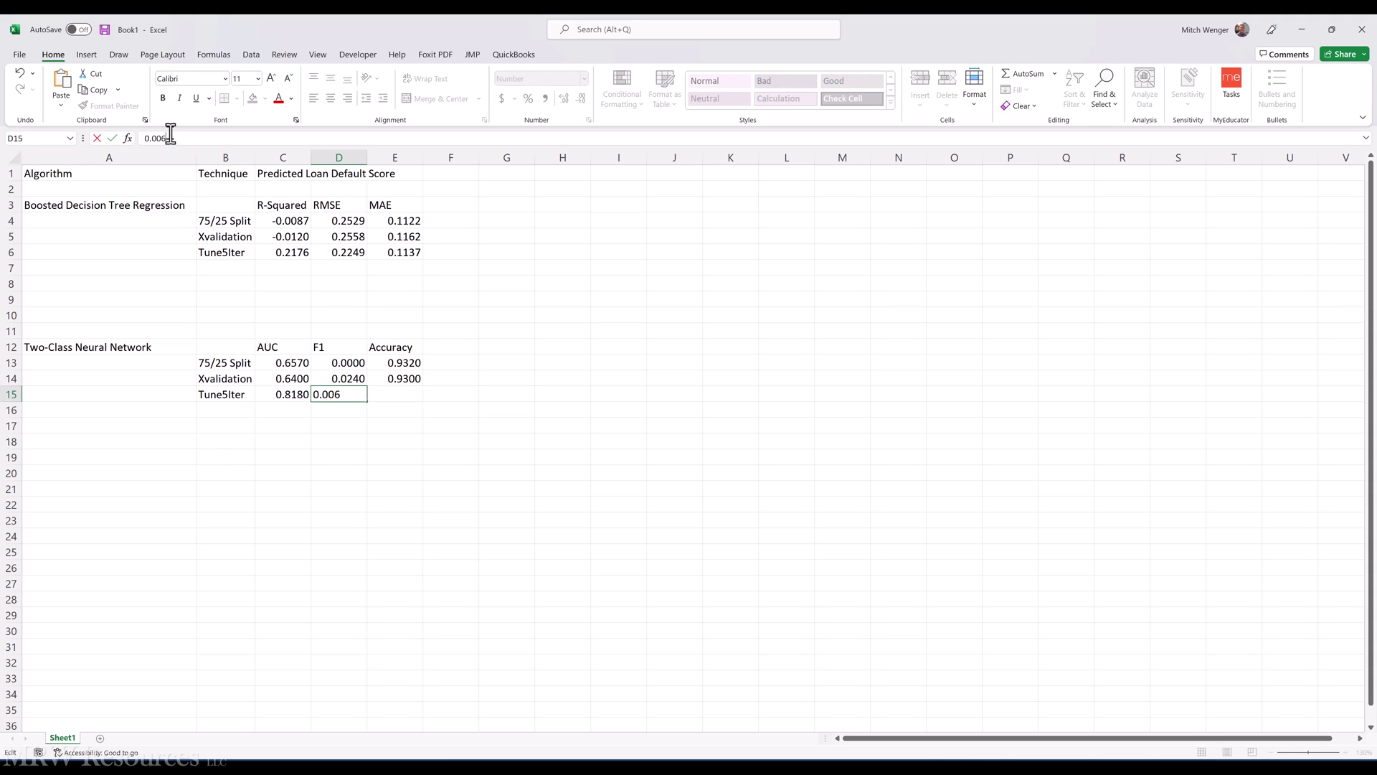
{"action": "key", "text": "Tab"}
Copy the Accuracy from the classification results and enter 0.931 for Tune5Iter in Excel cell E15.
{"action": "key", "text": "alt+Tab"}
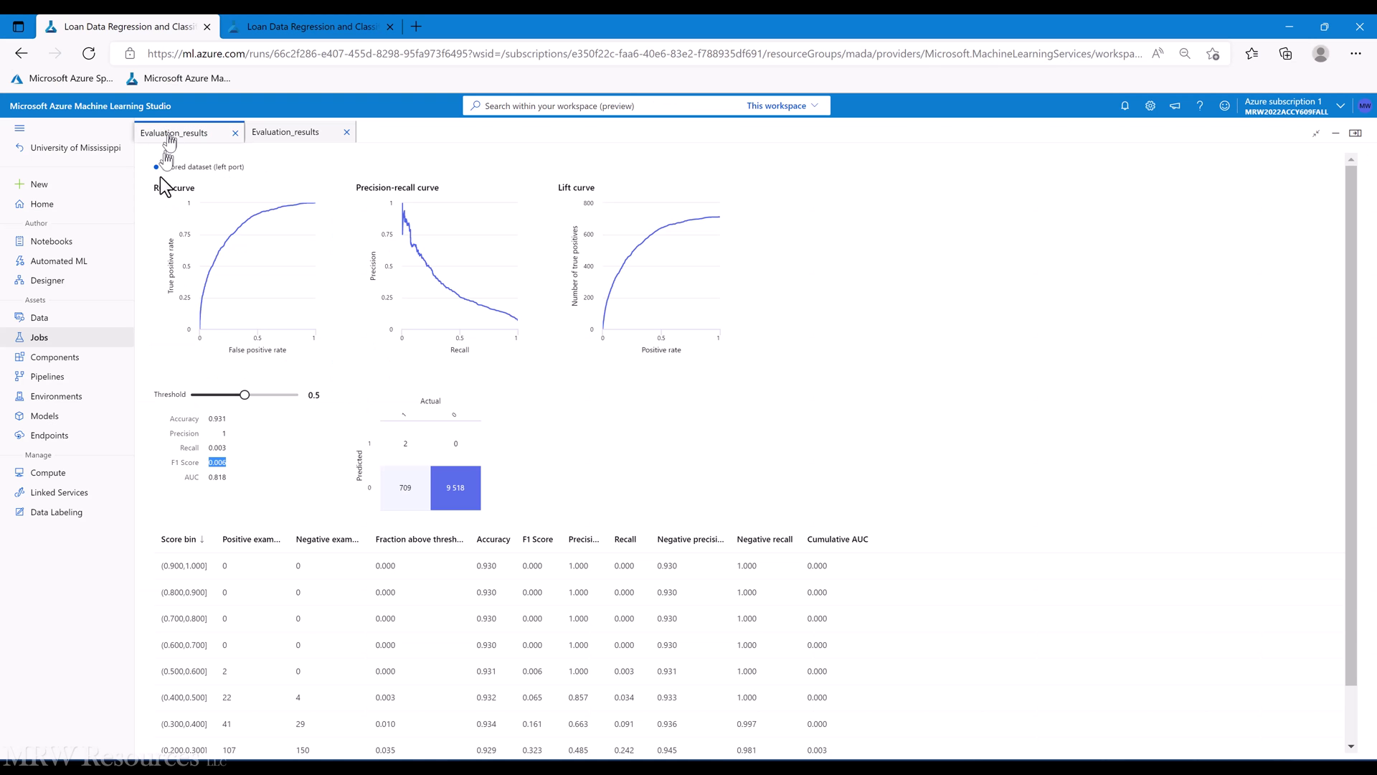
{"action": "double_click", "coordinate": [218, 418]}
{"action": "key", "text": "alt+Tab"}
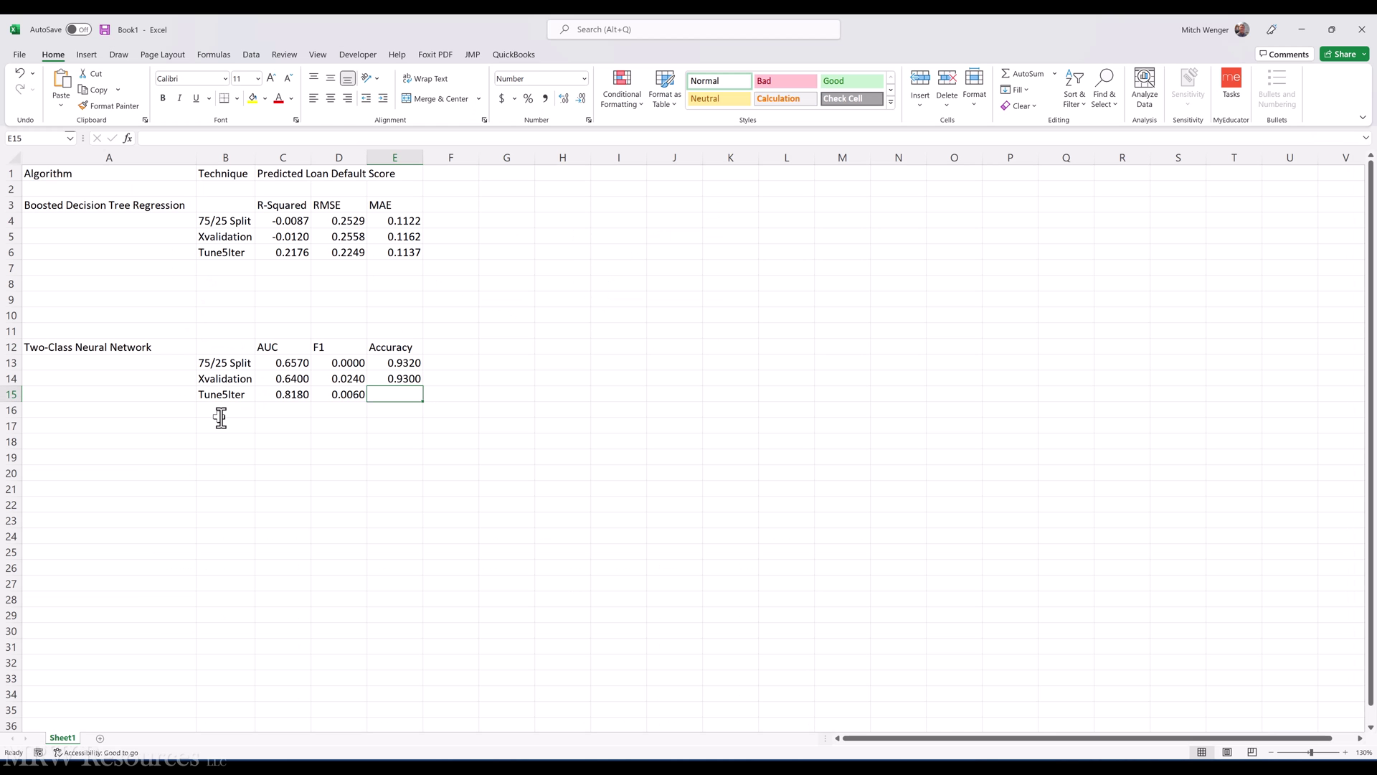
{"action": "left_click", "coordinate": [169, 140]}
{"action": "key", "text": "ctrl+v"}
{"action": "key", "text": "ctrl+Return"}
In the completed 10-run Tune job in Azure ML Studio, preview the expanded sweep results of tune_regression_model, then close them.
{"action": "key", "text": "alt+Tab"}
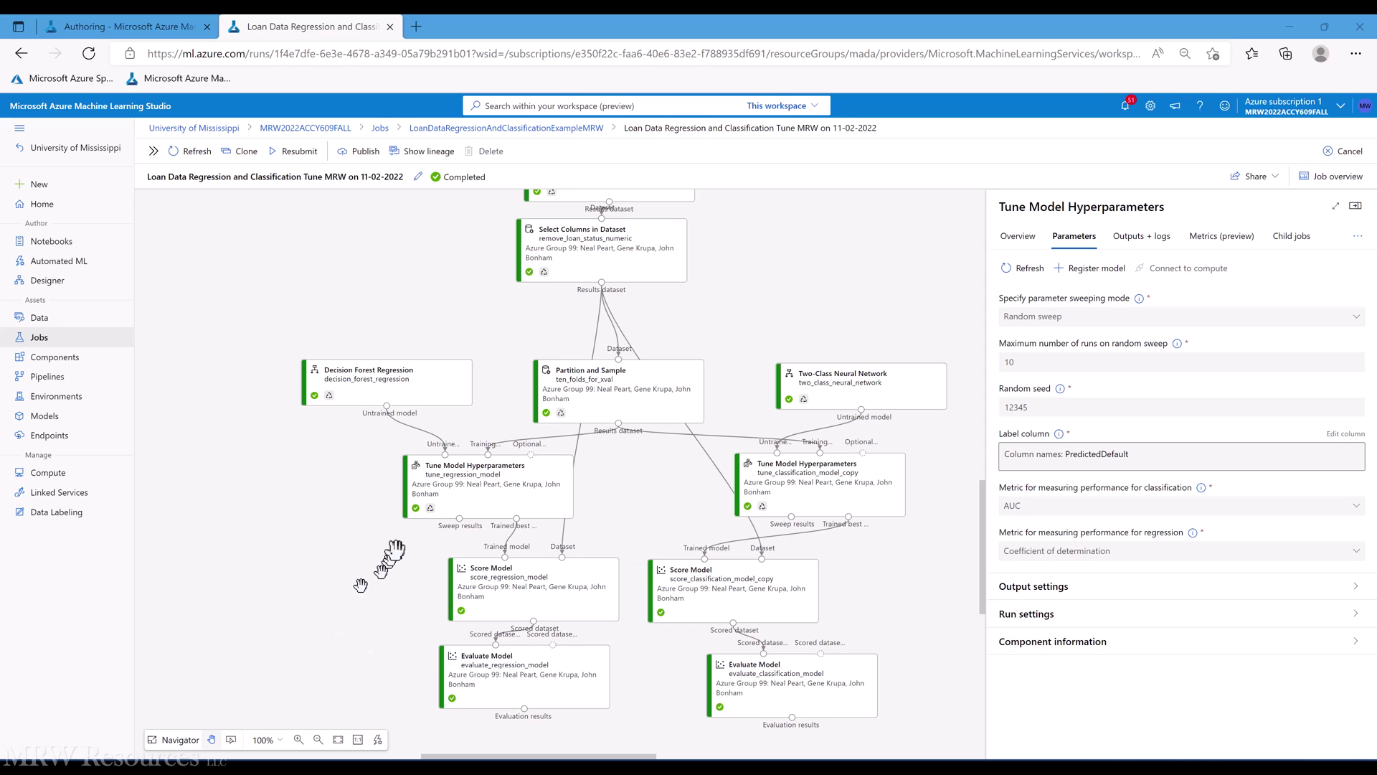
{"action": "left_click", "coordinate": [450, 486]}
{"action": "right_click", "coordinate": [450, 486]}
{"action": "mouse_move", "coordinate": [485, 588]}
{"action": "left_click", "coordinate": [614, 585]}
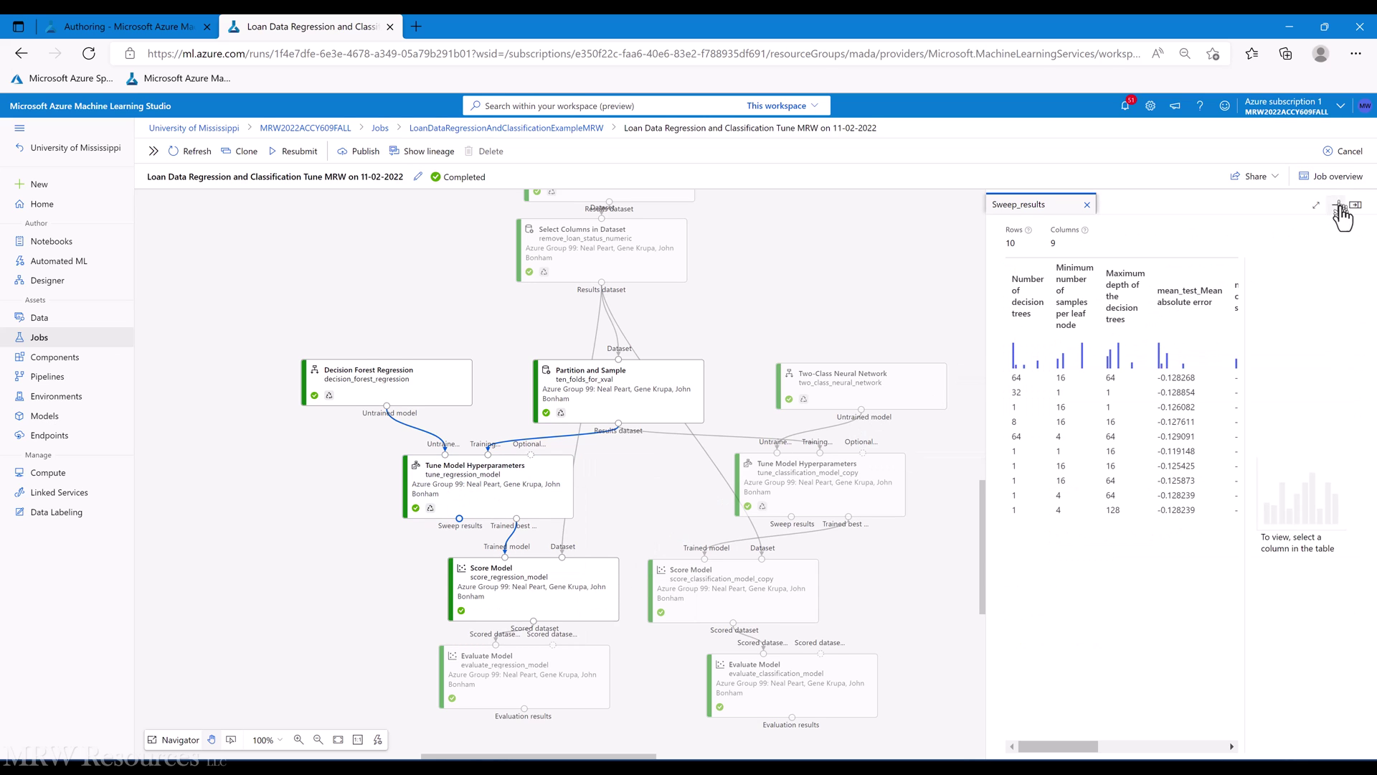
{"action": "left_click", "coordinate": [1313, 206]}
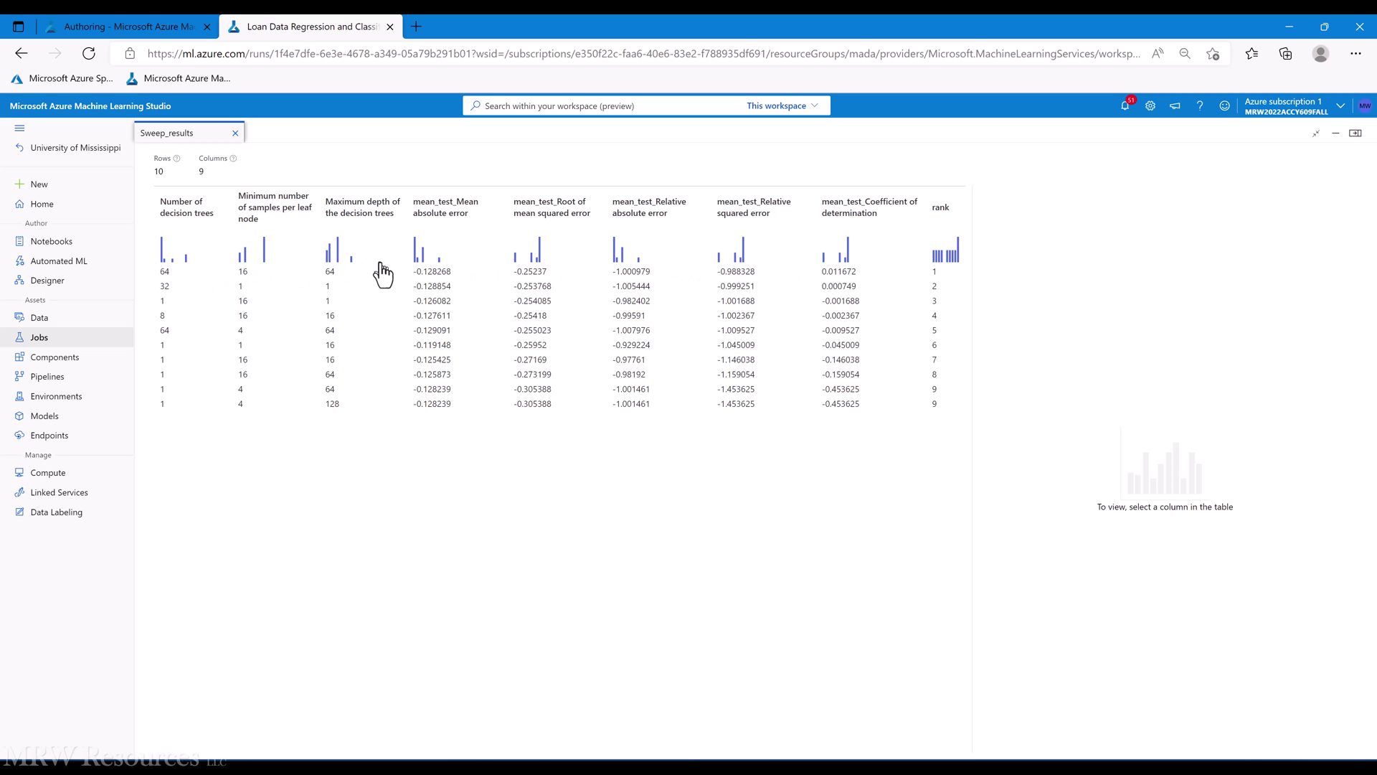
{"action": "left_click", "coordinate": [234, 133]}
Preview the evaluation results of evaluate_regression_model from the 10-run Tune job in the expanded view.
{"action": "left_click", "coordinate": [518, 665]}
{"action": "right_click", "coordinate": [517, 667]}
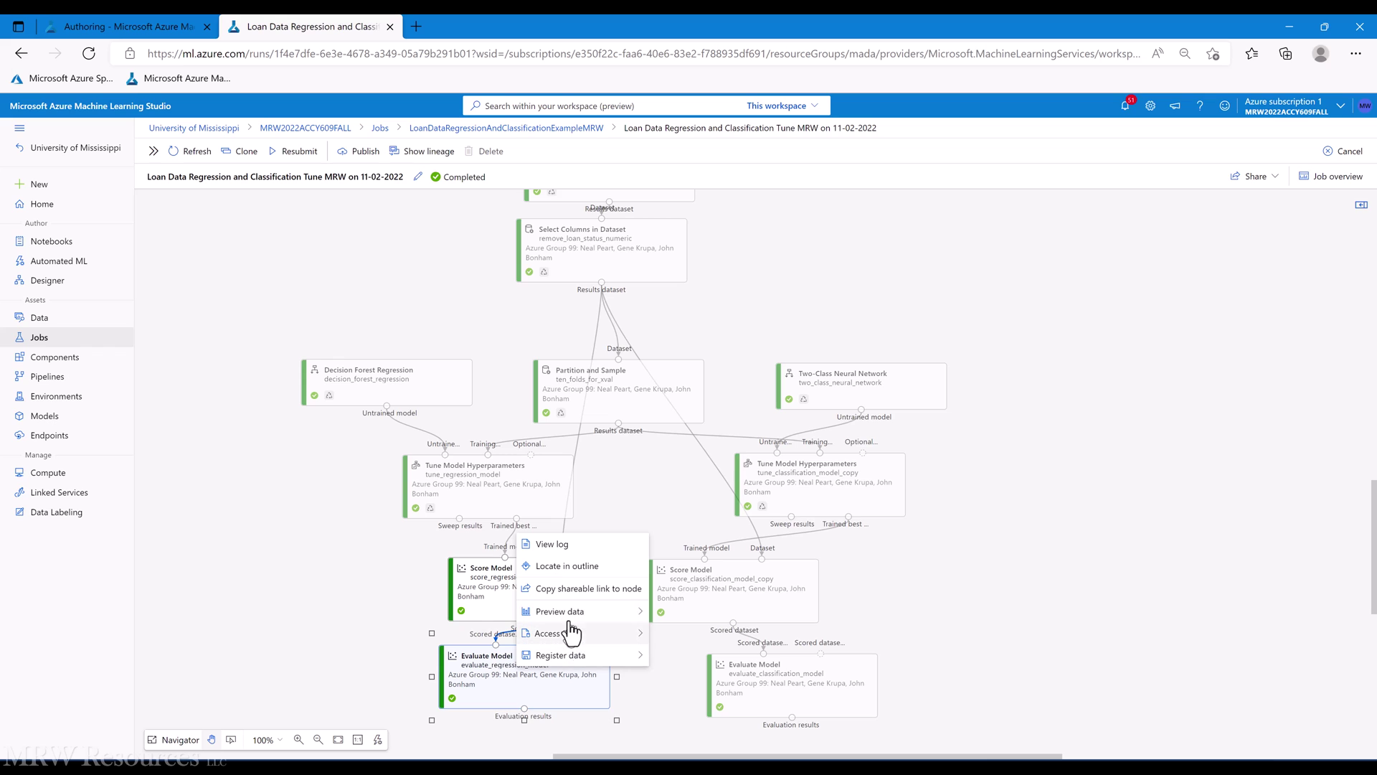
{"action": "mouse_move", "coordinate": [572, 616]}
{"action": "left_click", "coordinate": [688, 611]}
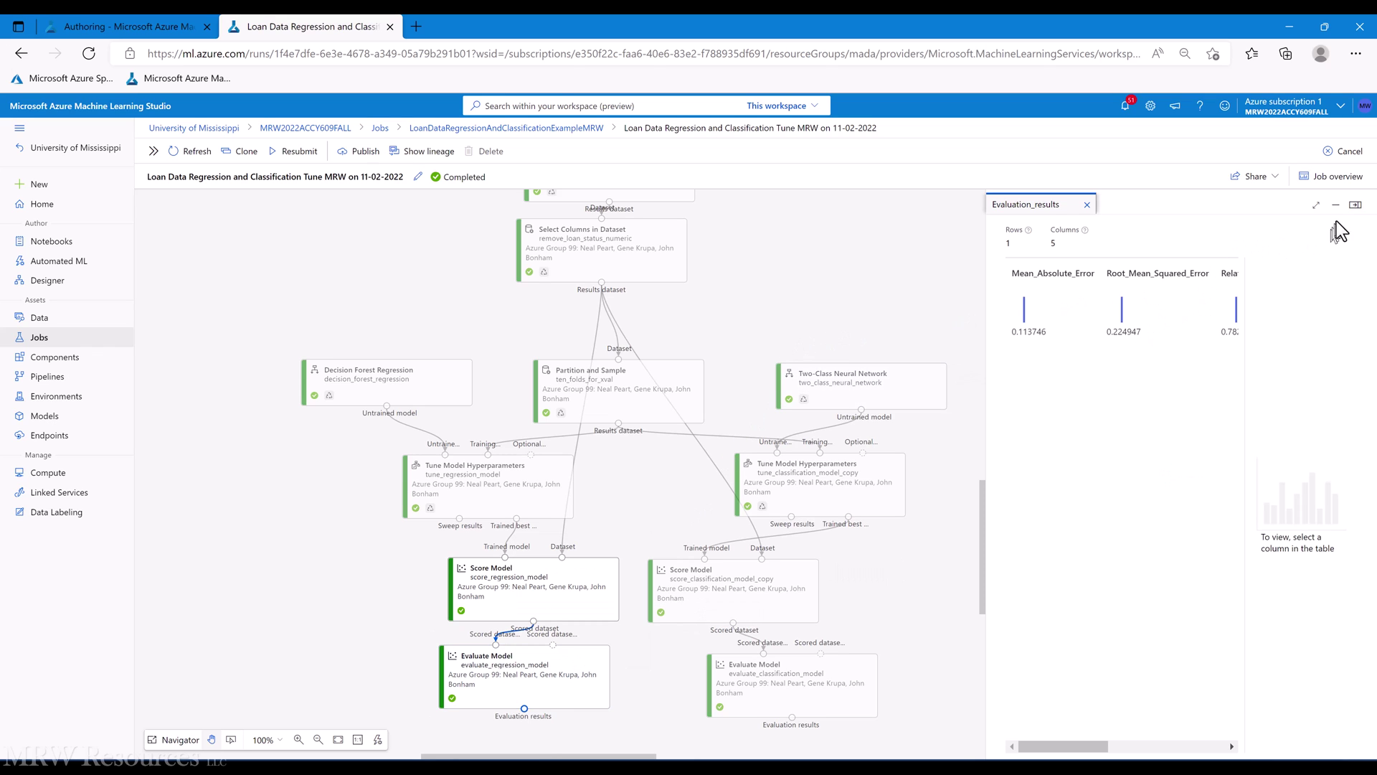
{"action": "left_click", "coordinate": [1353, 207]}
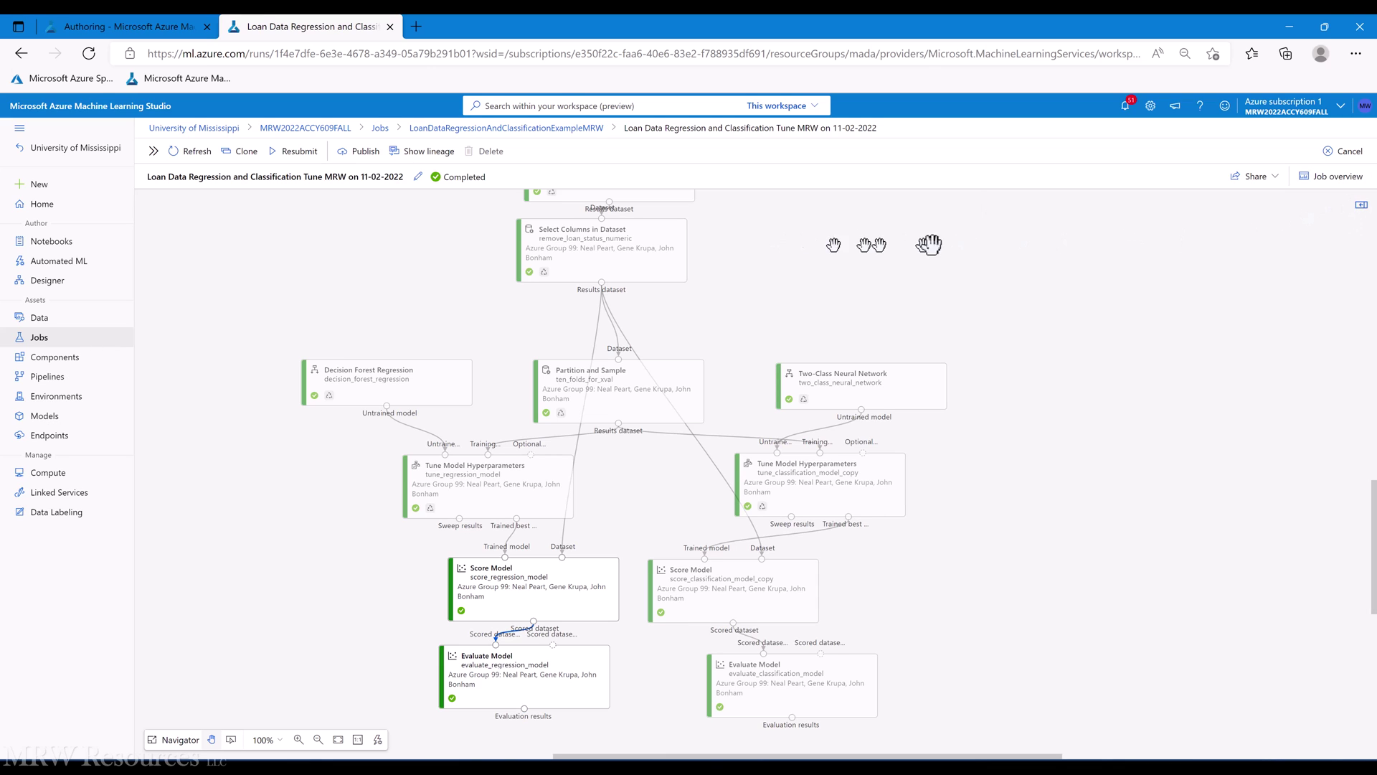
{"action": "left_click", "coordinate": [1360, 206]}
{"action": "left_click", "coordinate": [1315, 205]}
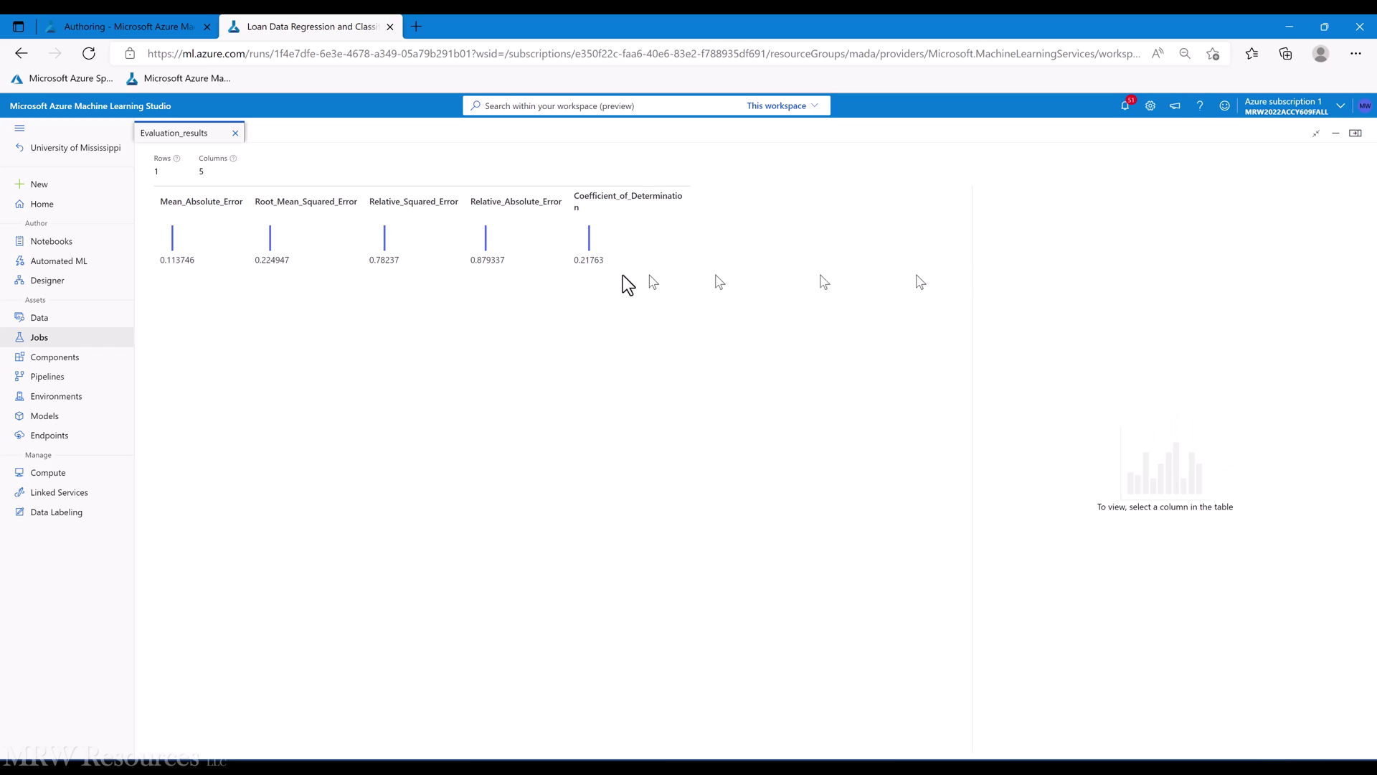
Copy the Coefficient_of_Determination from the regression evaluation results and enter 0.21763 as R-Squared in Excel cell C7.
{"action": "left_click", "coordinate": [591, 264]}
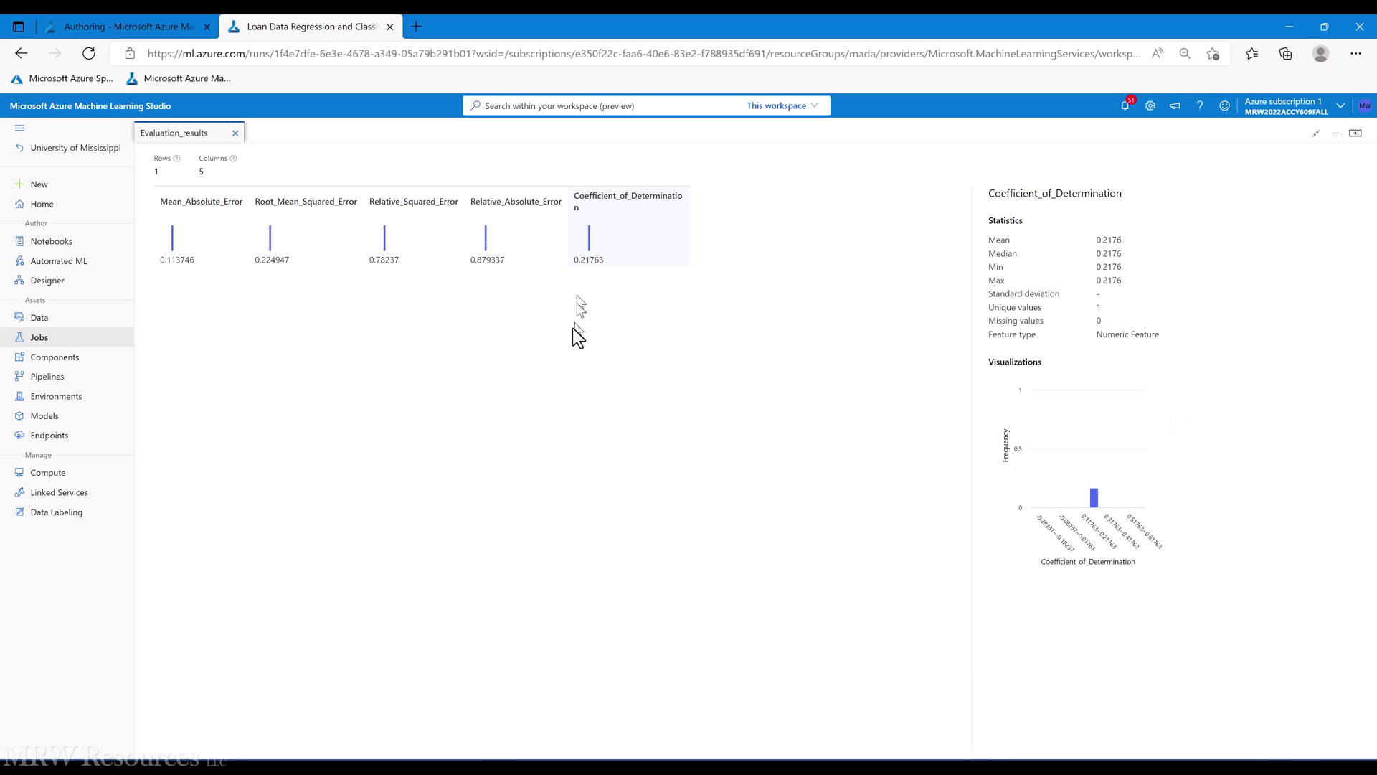
{"action": "double_click", "coordinate": [586, 261]}
{"action": "key", "text": "ctrl+c"}
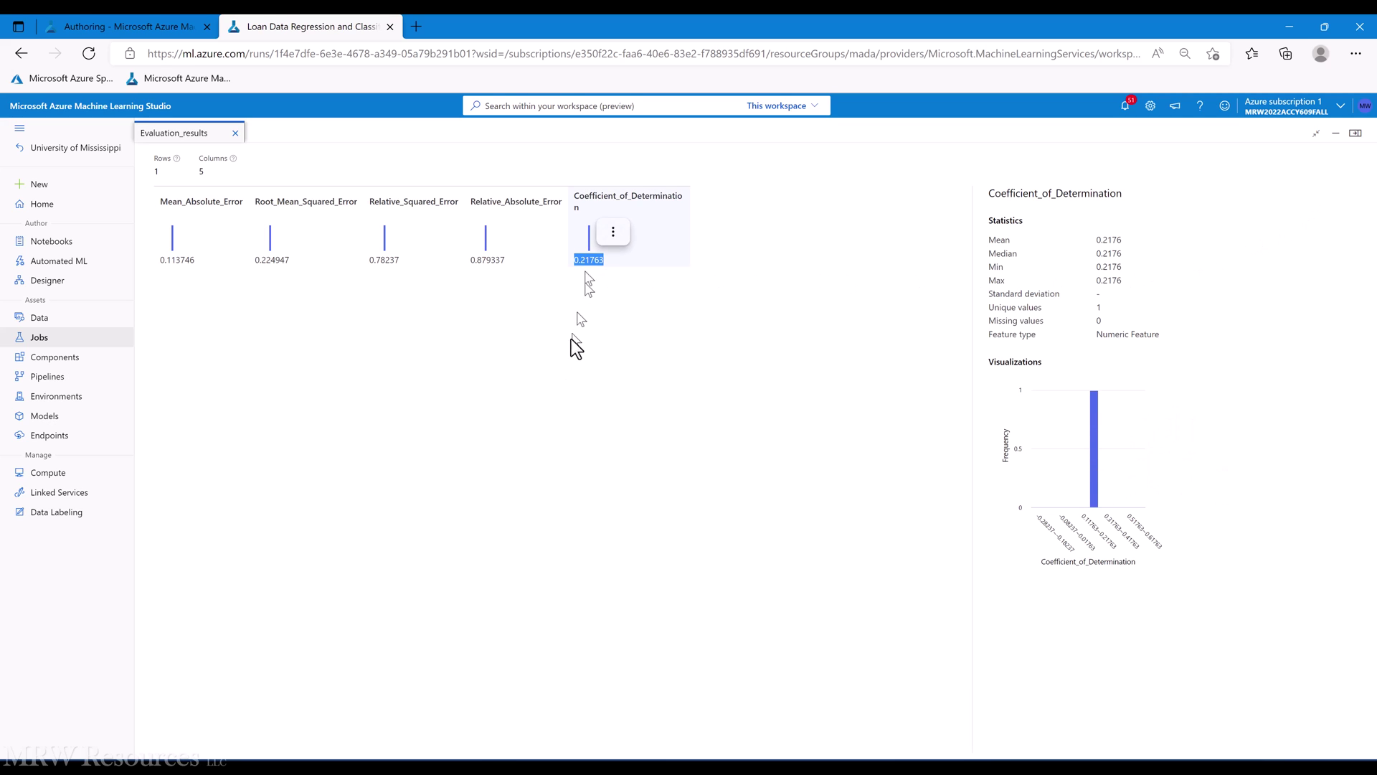
{"action": "key", "text": "alt+Tab"}
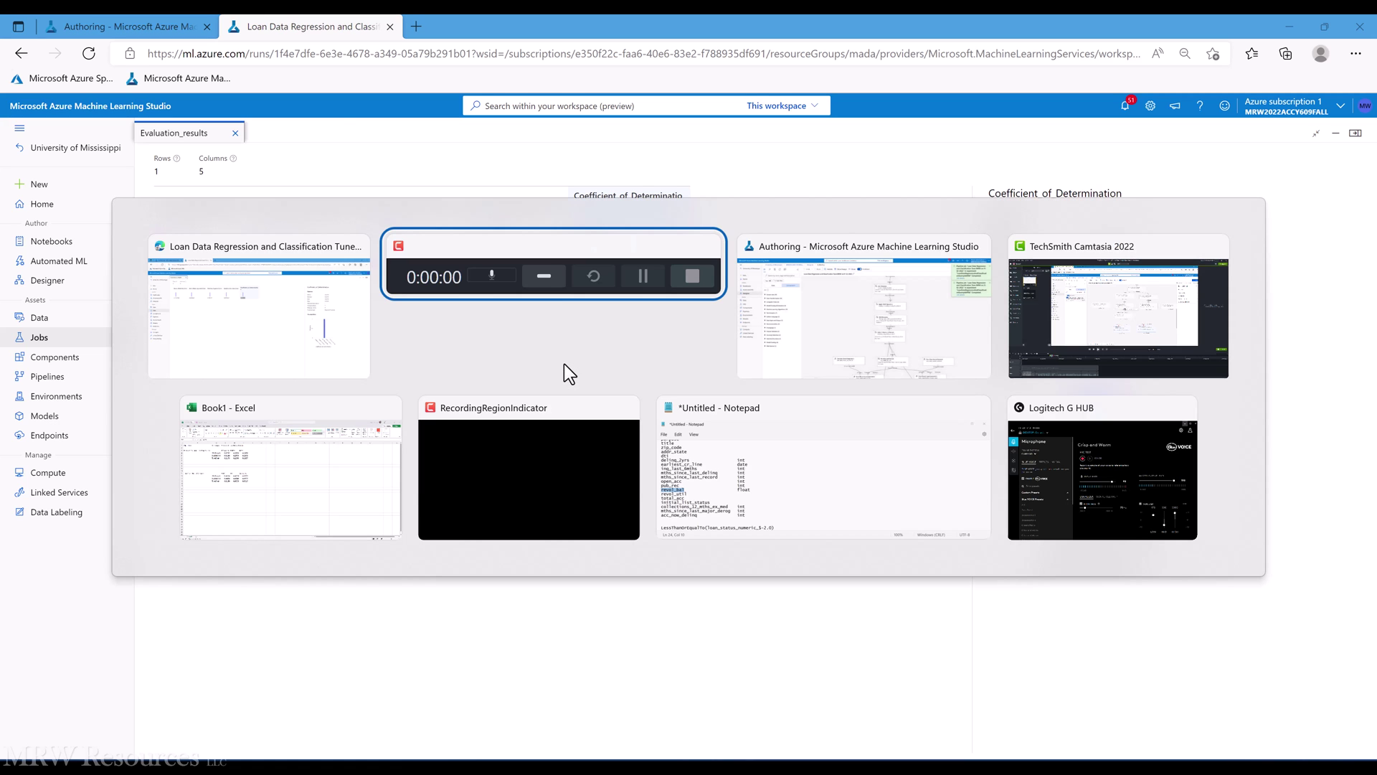
{"action": "key", "text": "alt+Tab"}
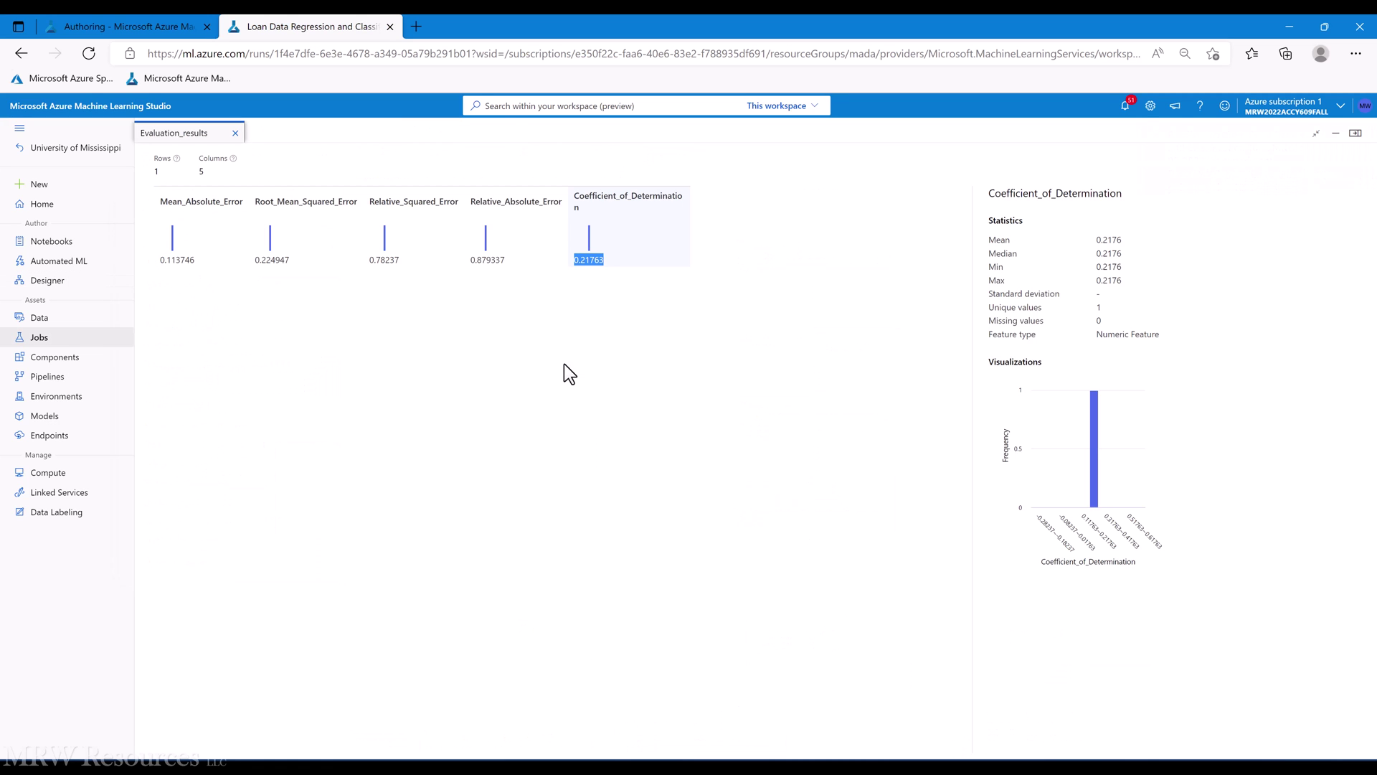
{"action": "key", "text": "alt+Tab"}
{"action": "key", "text": "Tab"}
{"action": "key", "text": "Tab"}
{"action": "key", "text": "Tab"}
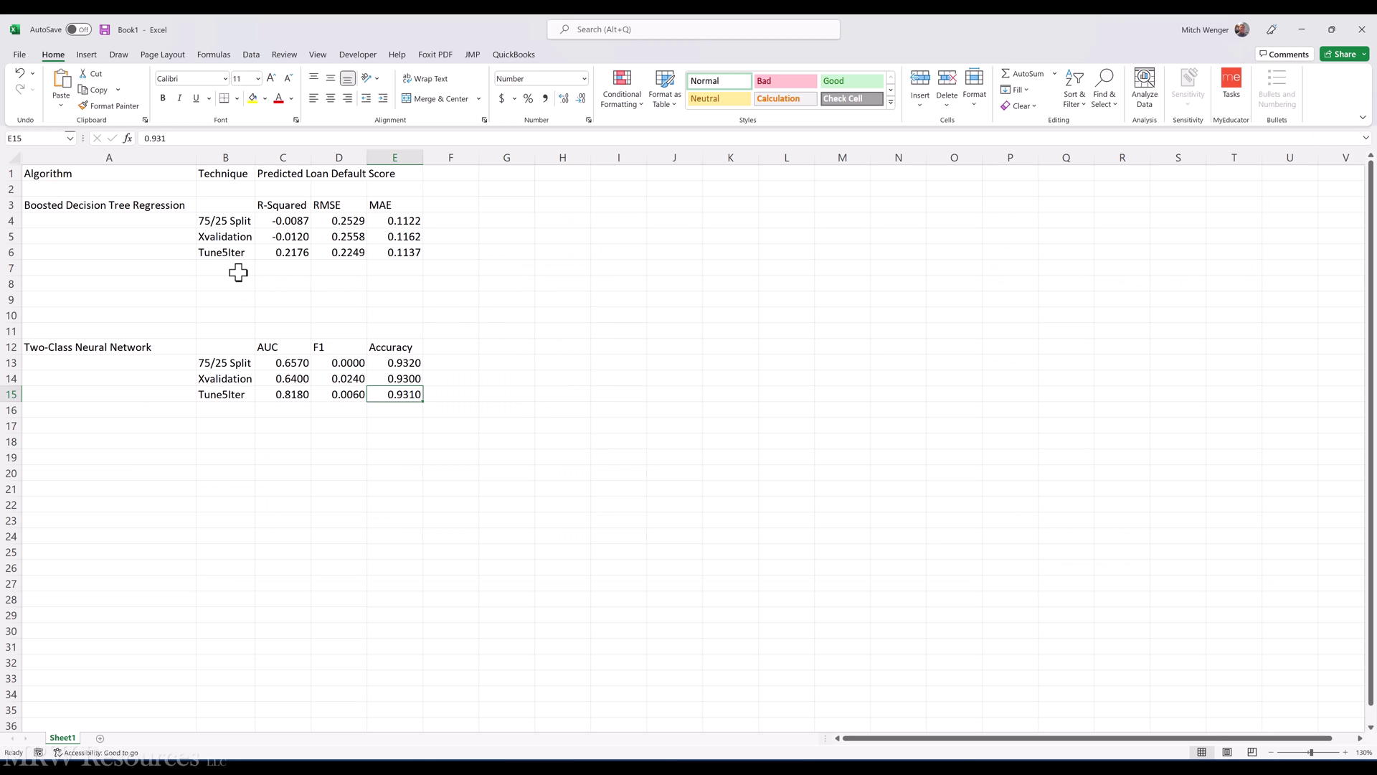
{"action": "left_click", "coordinate": [283, 271]}
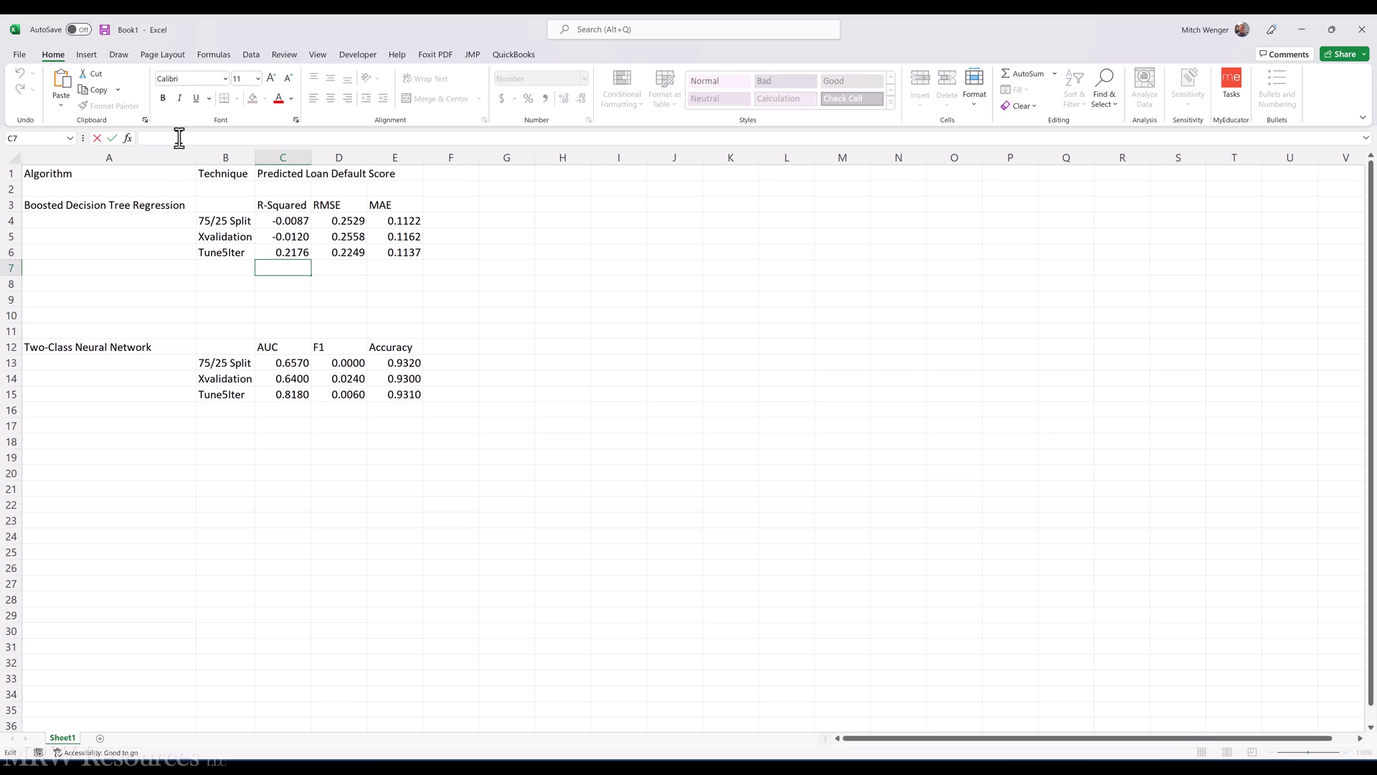
{"action": "key", "text": "ctrl+v"}
{"action": "key", "text": "Return"}
Copy the Tune5Iter label from B6 into B7 and change it to Tune10Iter.
{"action": "key", "text": "Left"}
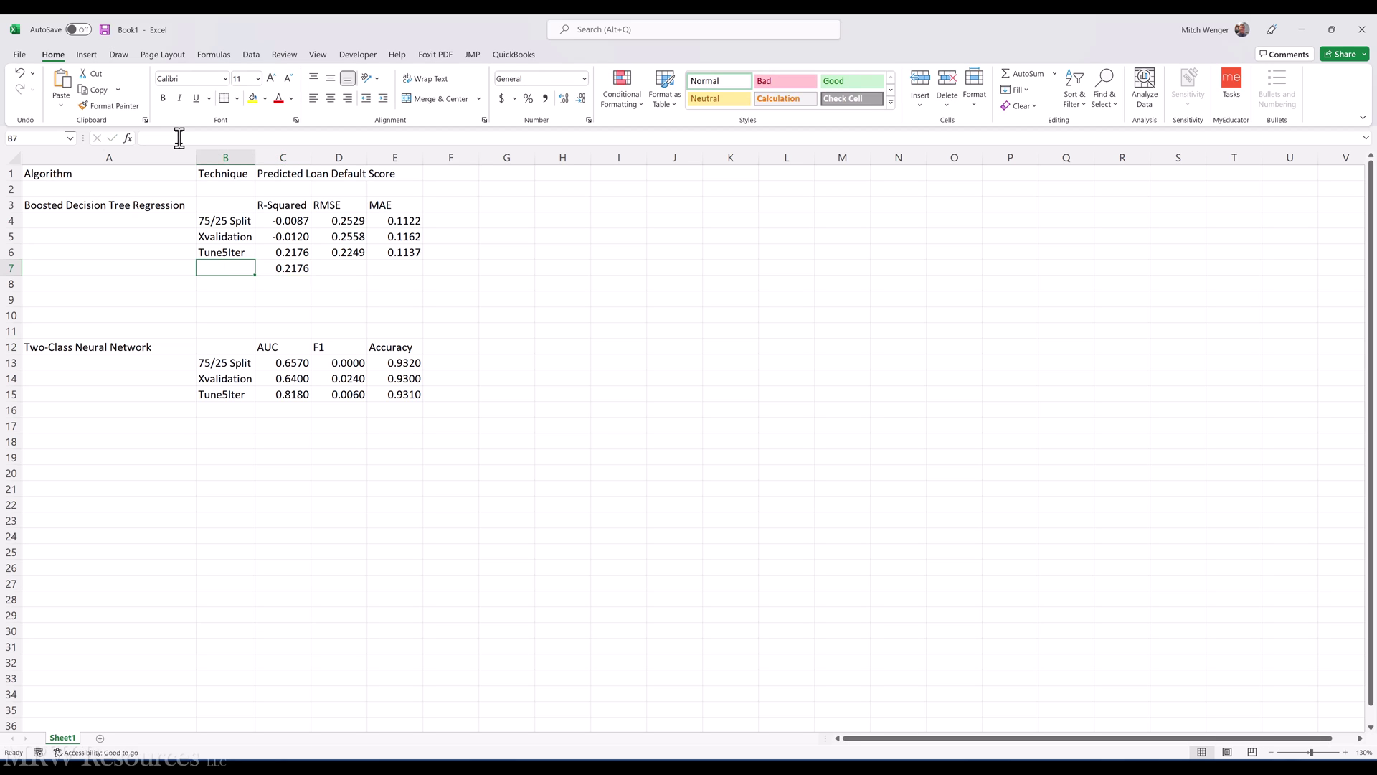
{"action": "key", "text": "Up"}
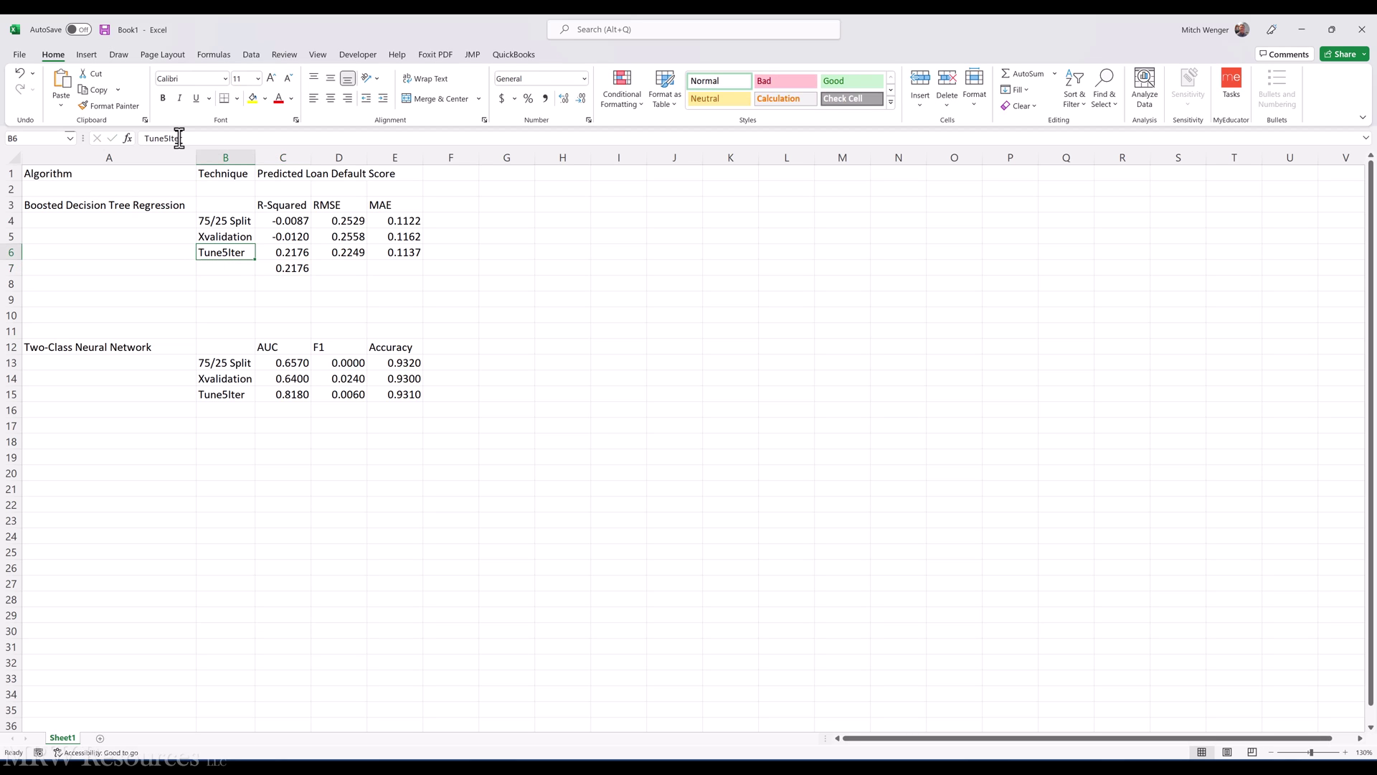
{"action": "key", "text": "ctrl+c"}
{"action": "key", "text": "Down"}
{"action": "key", "text": "ctrl+v"}
{"action": "left_click", "coordinate": [179, 139]}
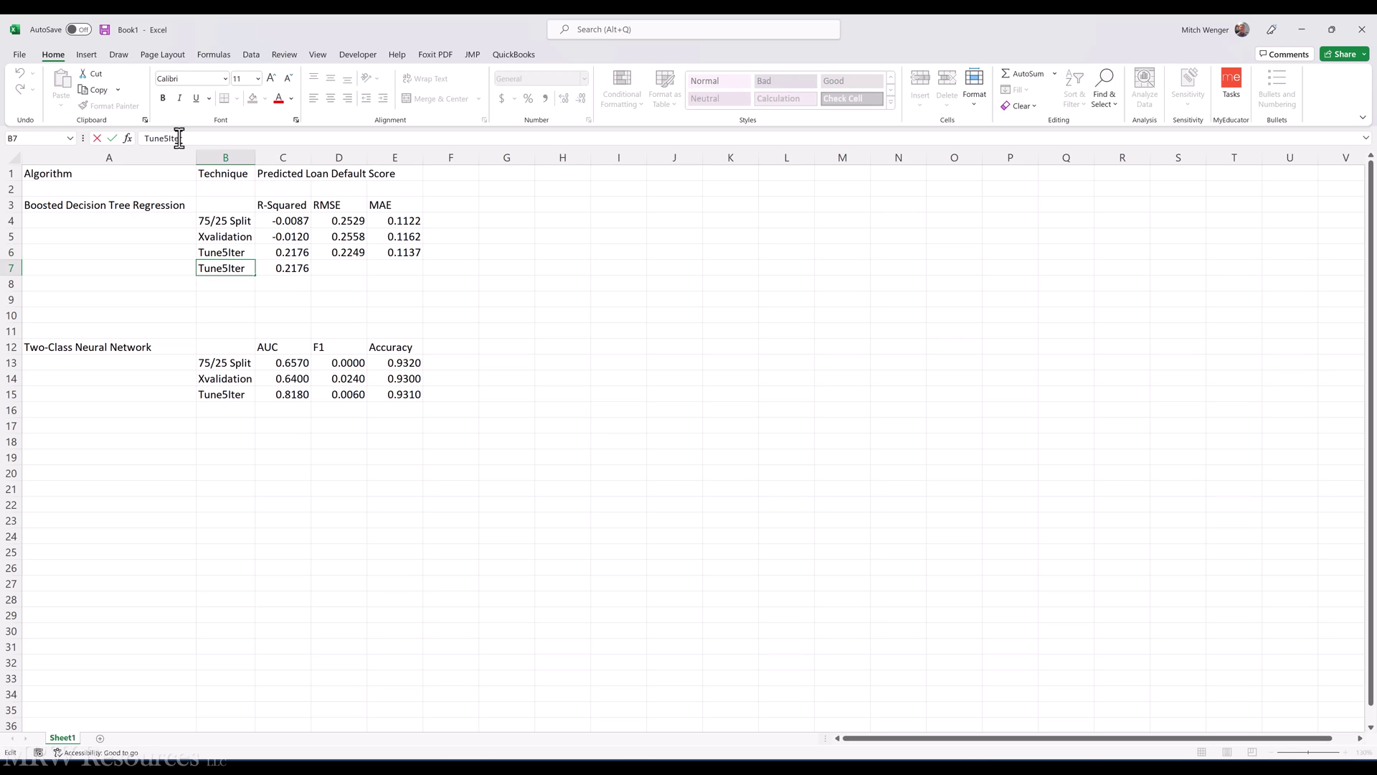
{"action": "type", "text": "10"}
{"action": "key", "text": "Tab"}
Copy the Root_Mean_Squared_Error from the regression evaluation results and enter 0.224947 for Tune10Iter in Excel cell D7.
{"action": "key", "text": "Tab"}
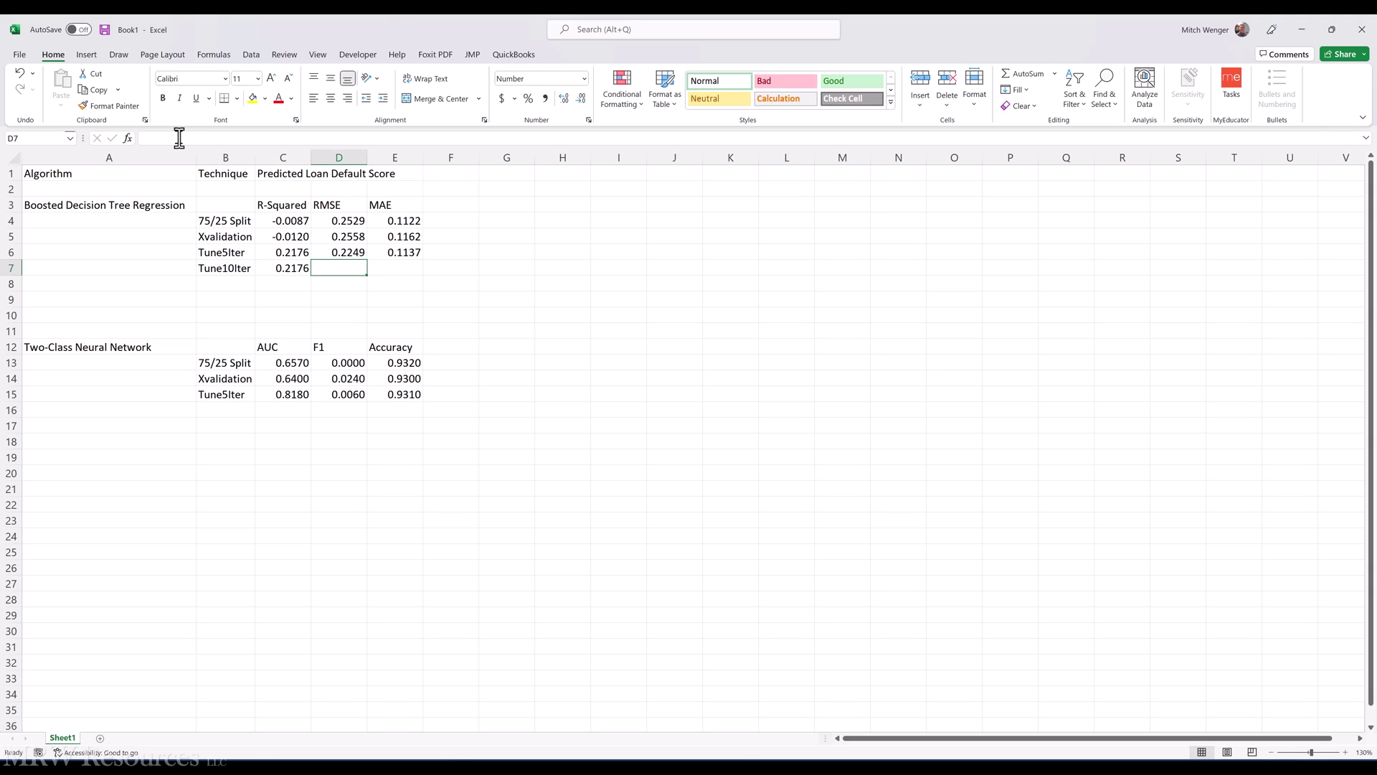
{"action": "key", "text": "alt+Tab"}
{"action": "left_click", "coordinate": [269, 260]}
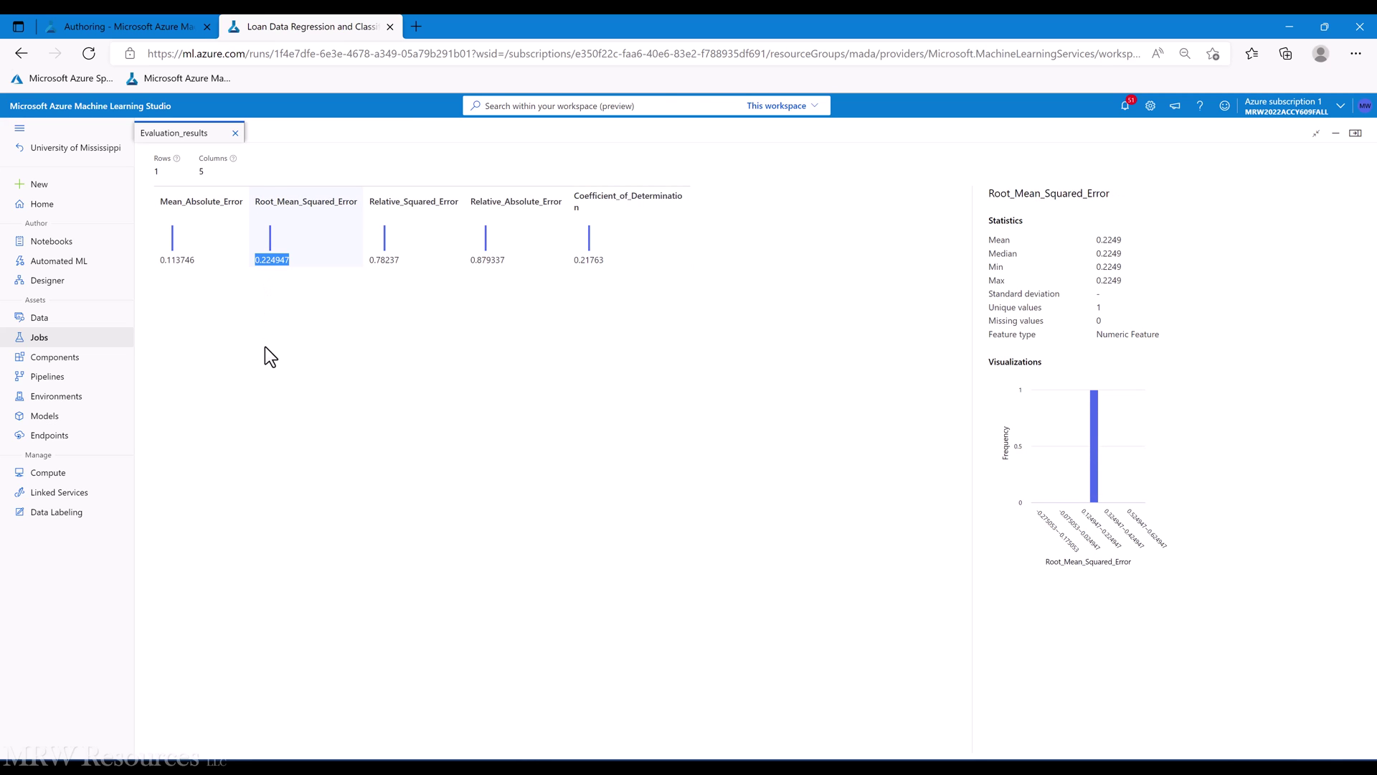
{"action": "key", "text": "alt+Tab"}
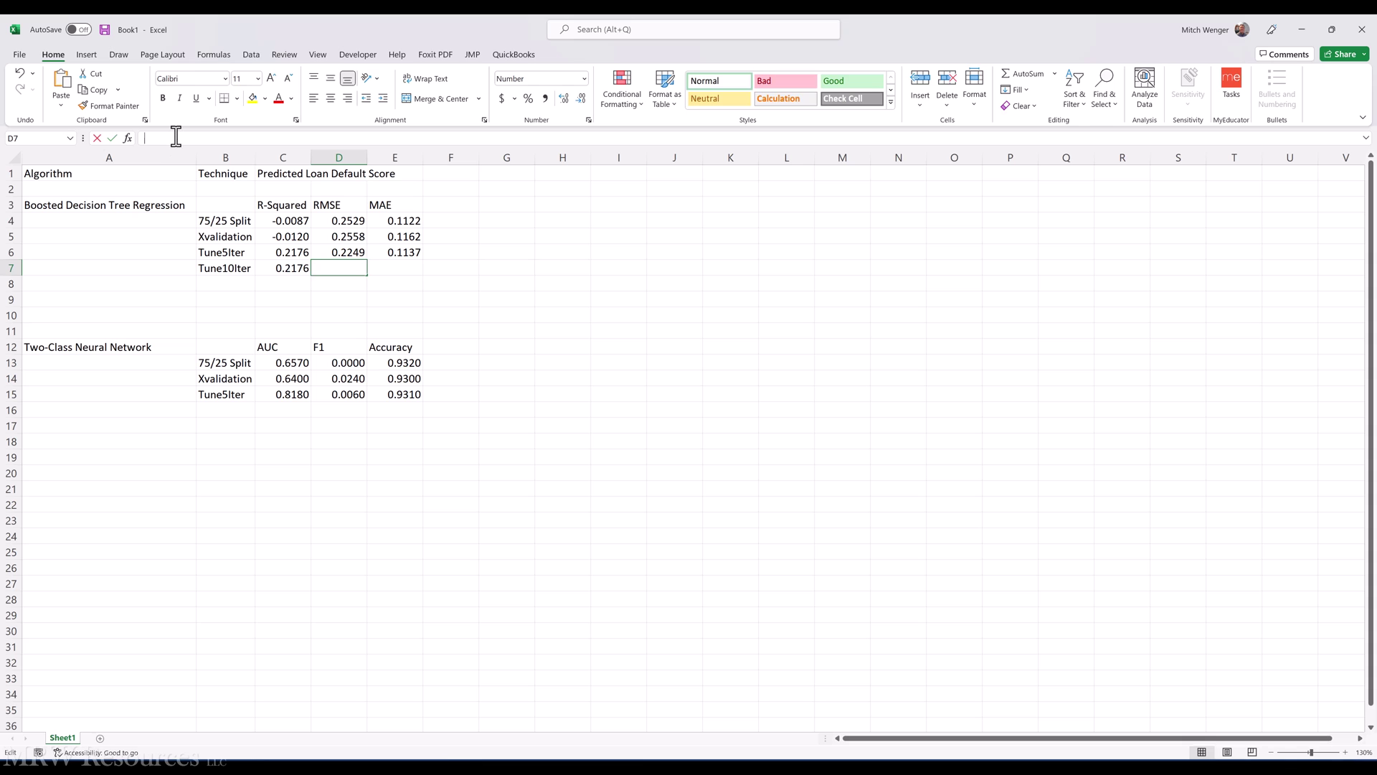
{"action": "key", "text": "ctrl+v"}
{"action": "key", "text": "Return"}
Copy the Mean_Absolute_Error from the regression evaluation results and enter 0.113746 for Tune10Iter in Excel cell E7.
{"action": "key", "text": "Tab"}
{"action": "key", "text": "alt+Tab"}
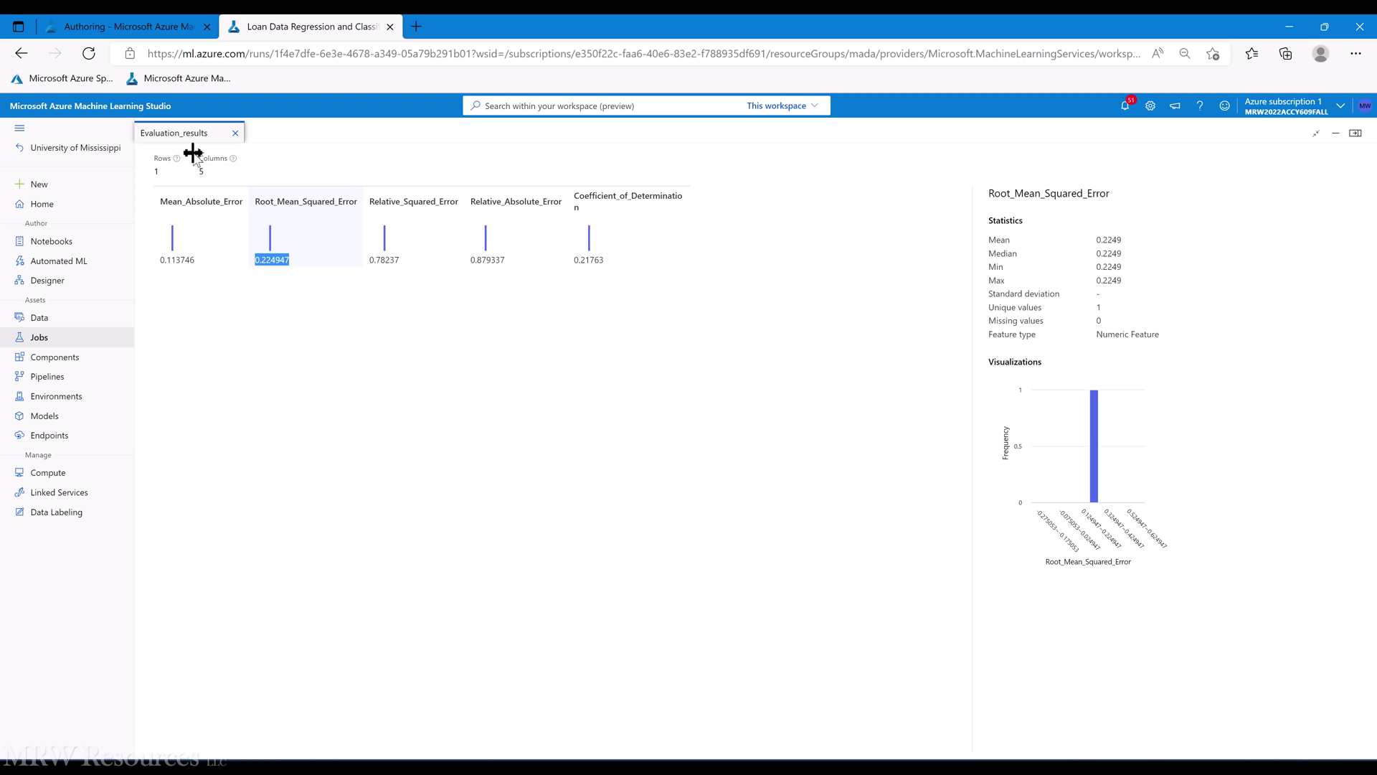
{"action": "double_click", "coordinate": [179, 259]}
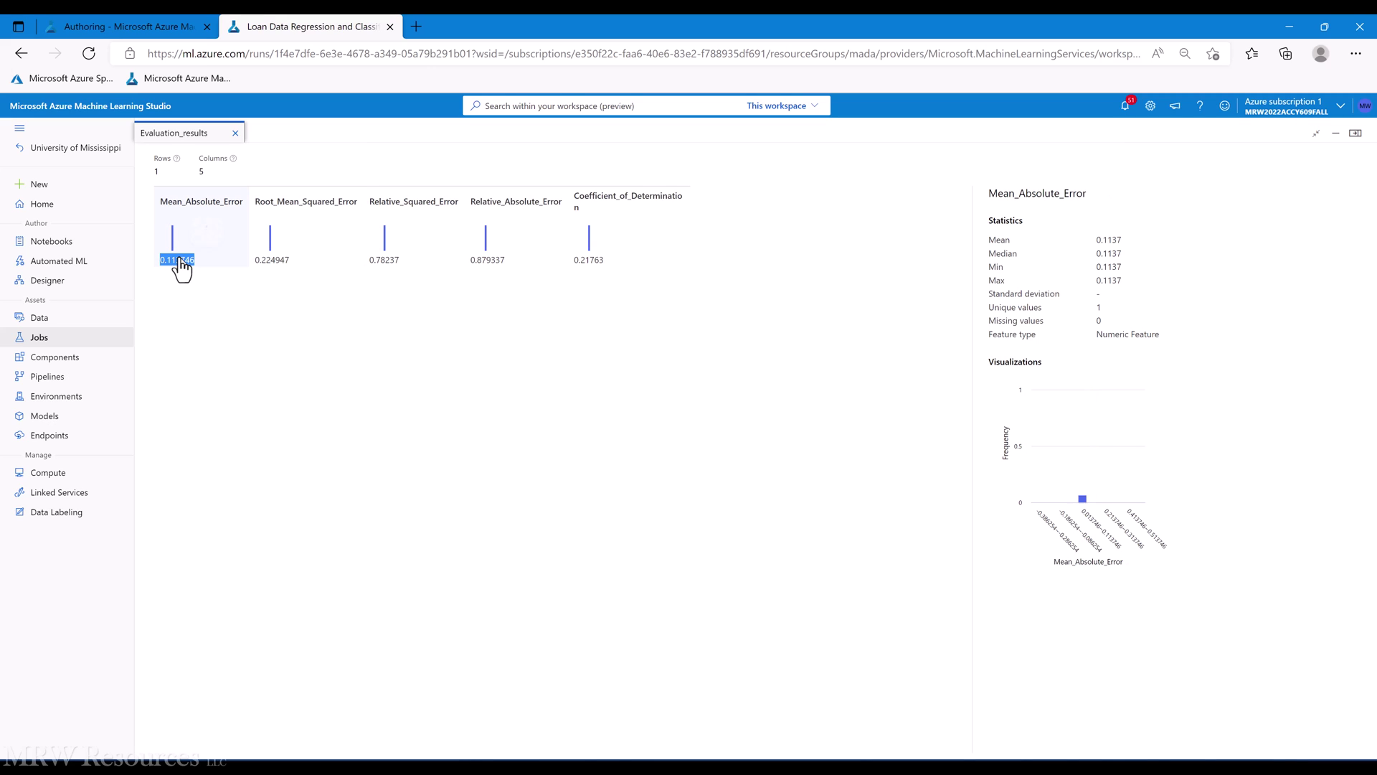
{"action": "left_click", "coordinate": [178, 260]}
{"action": "key", "text": "alt+Tab"}
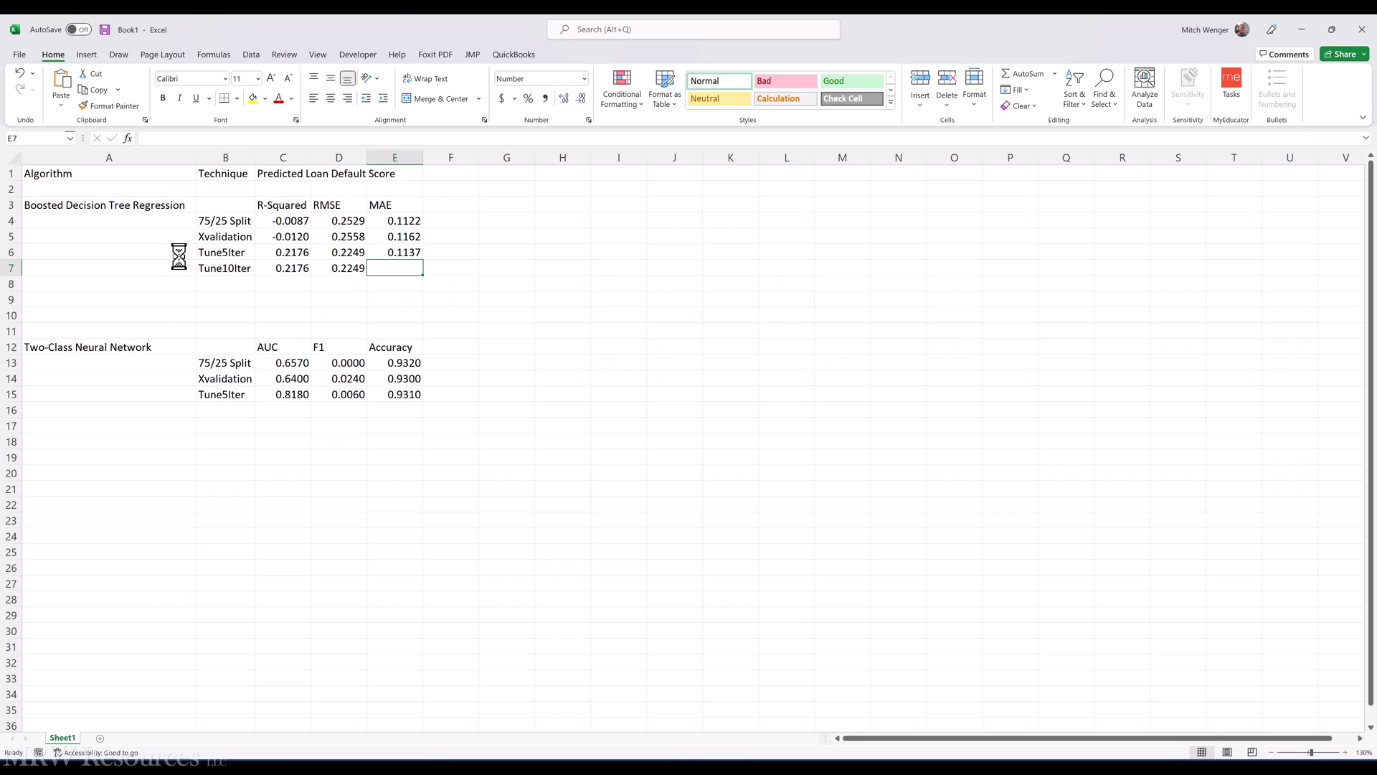
{"action": "left_click", "coordinate": [172, 143]}
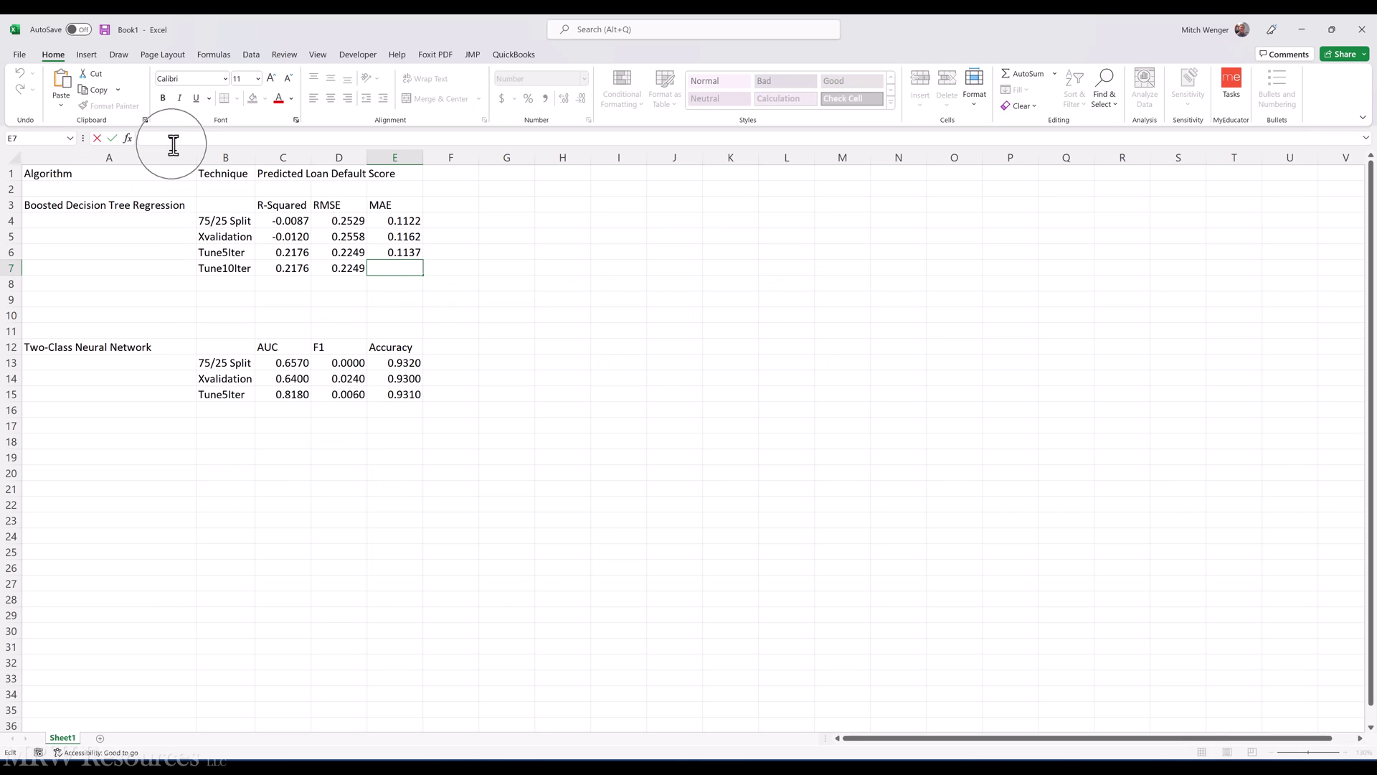
{"action": "key", "text": "ctrl+v"}
{"action": "key", "text": "ctrl+Return"}
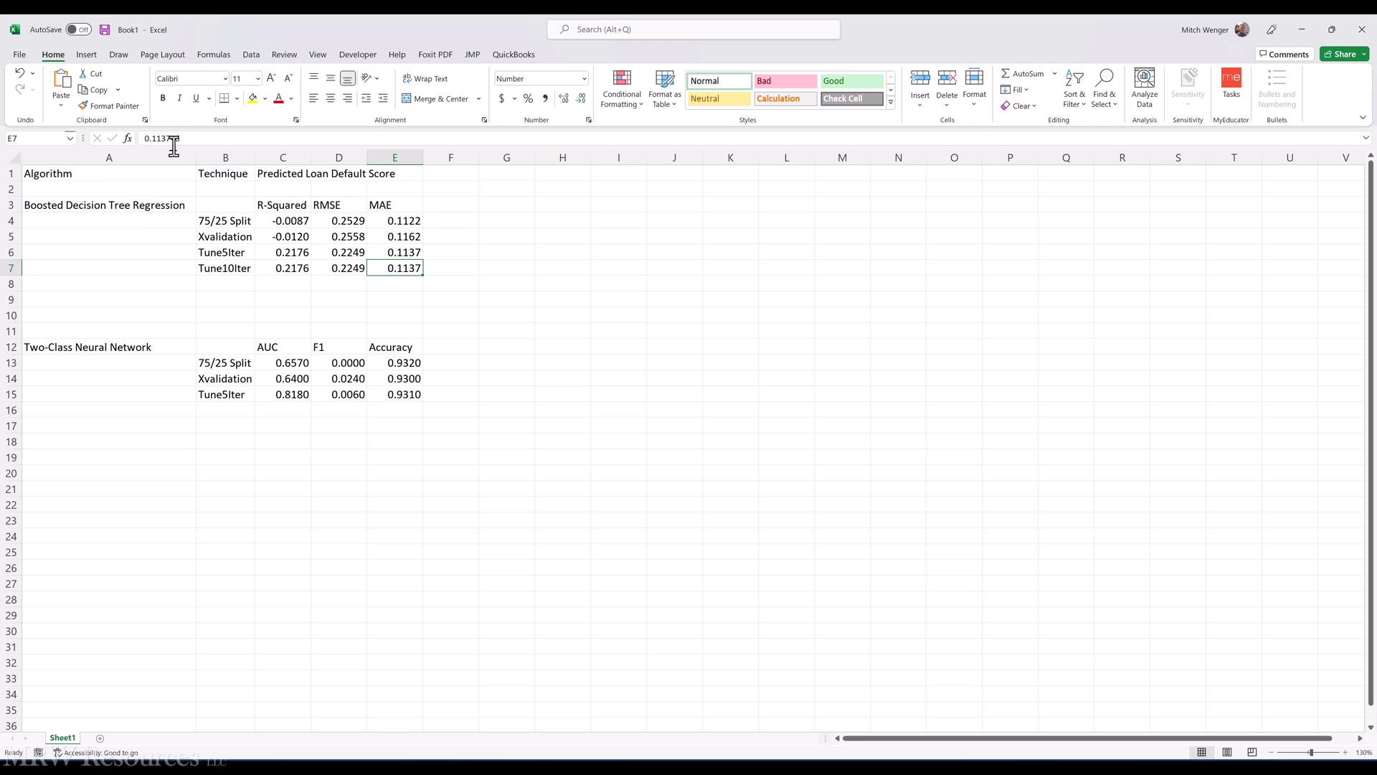
Copy the Tune10Iter label from B7 to B16 in the Two-Class Neural Network block.
{"action": "left_click", "coordinate": [215, 396]}
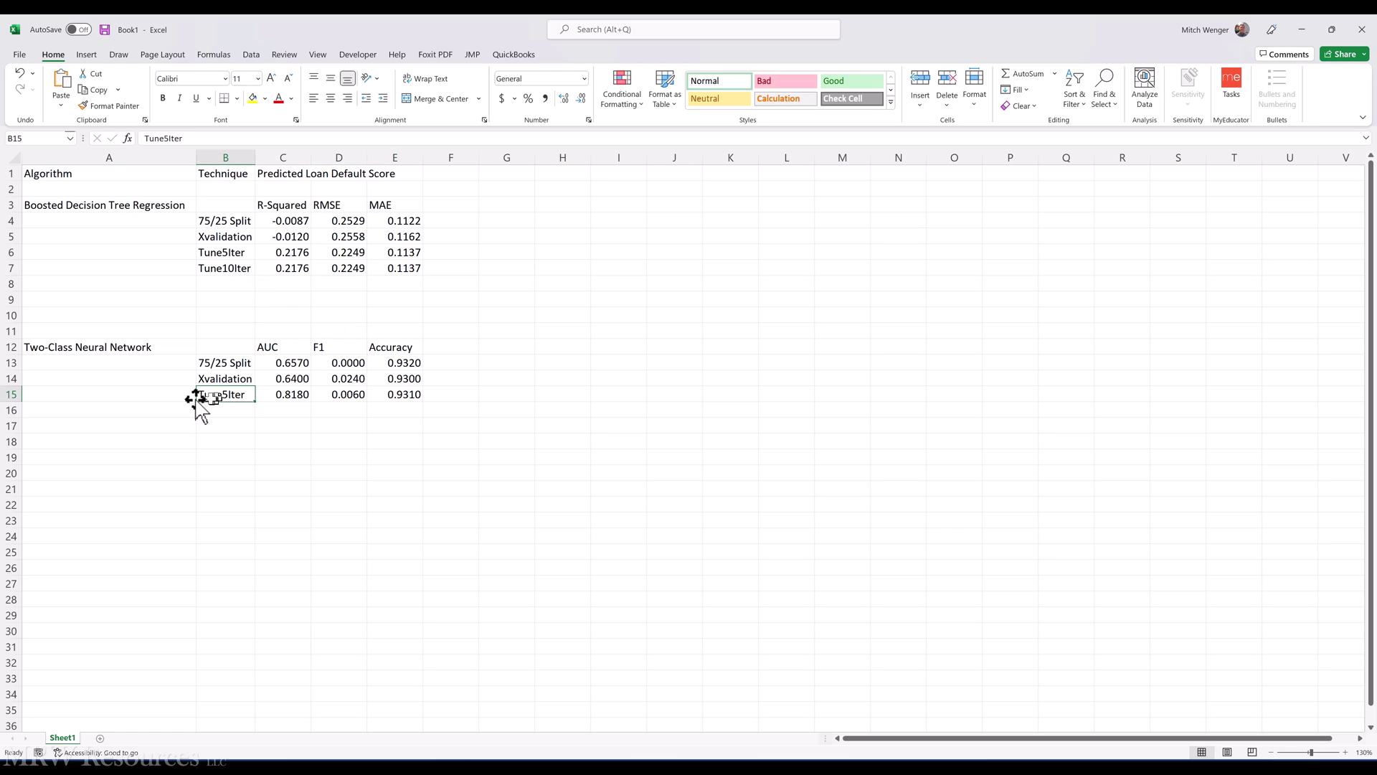
{"action": "left_click", "coordinate": [215, 267]}
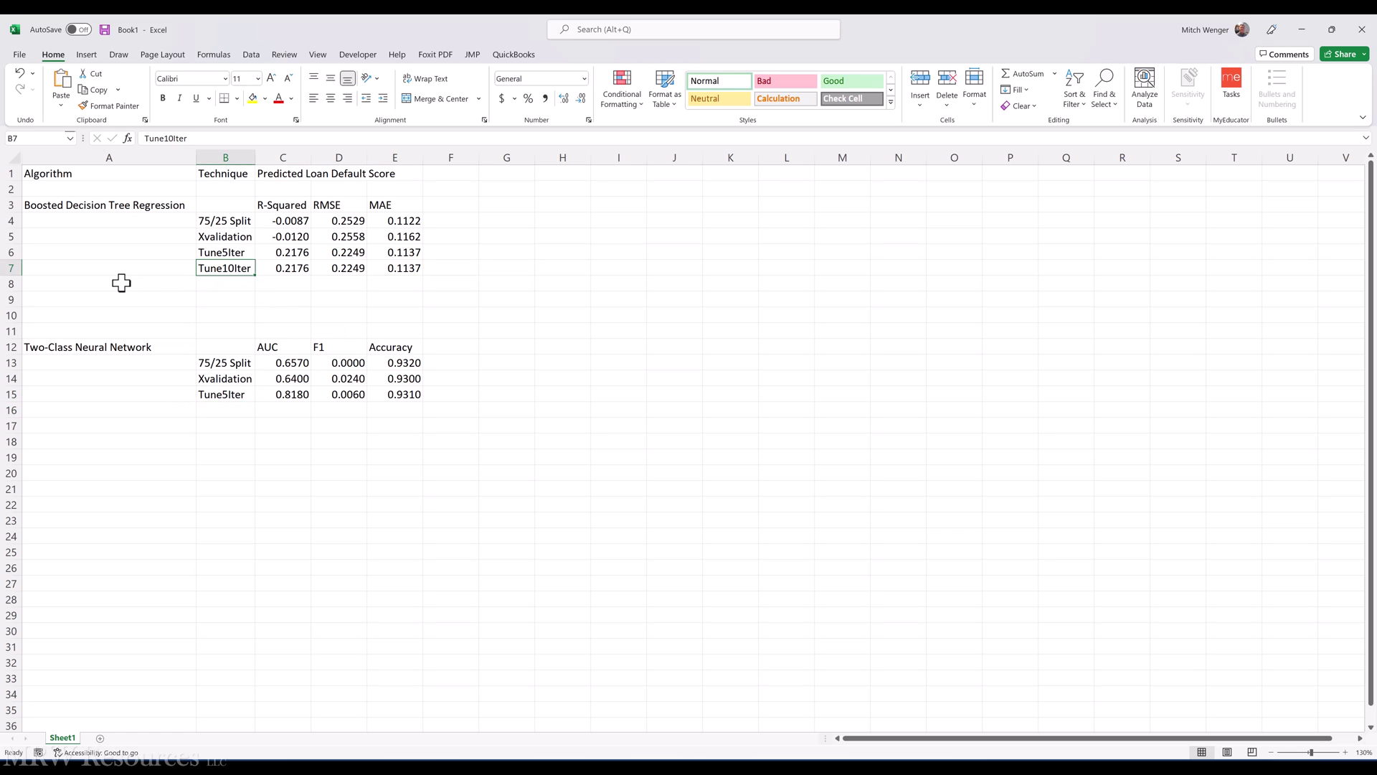
{"action": "key", "text": "ctrl+c"}
{"action": "key", "text": "Down"}
{"action": "key", "text": "Down"}
{"action": "key", "text": "Down"}
{"action": "key", "text": "Down"}
{"action": "key", "text": "Down"}
{"action": "key", "text": "Down"}
{"action": "key", "text": "Down"}
{"action": "key", "text": "Down"}
{"action": "key", "text": "Down"}
{"action": "key", "text": "Return"}
Back in Azure ML Studio, close the regression evaluation results, preview the expanded sweep results of tune_classification_model_copy, then close them.
{"action": "key", "text": "alt+Tab"}
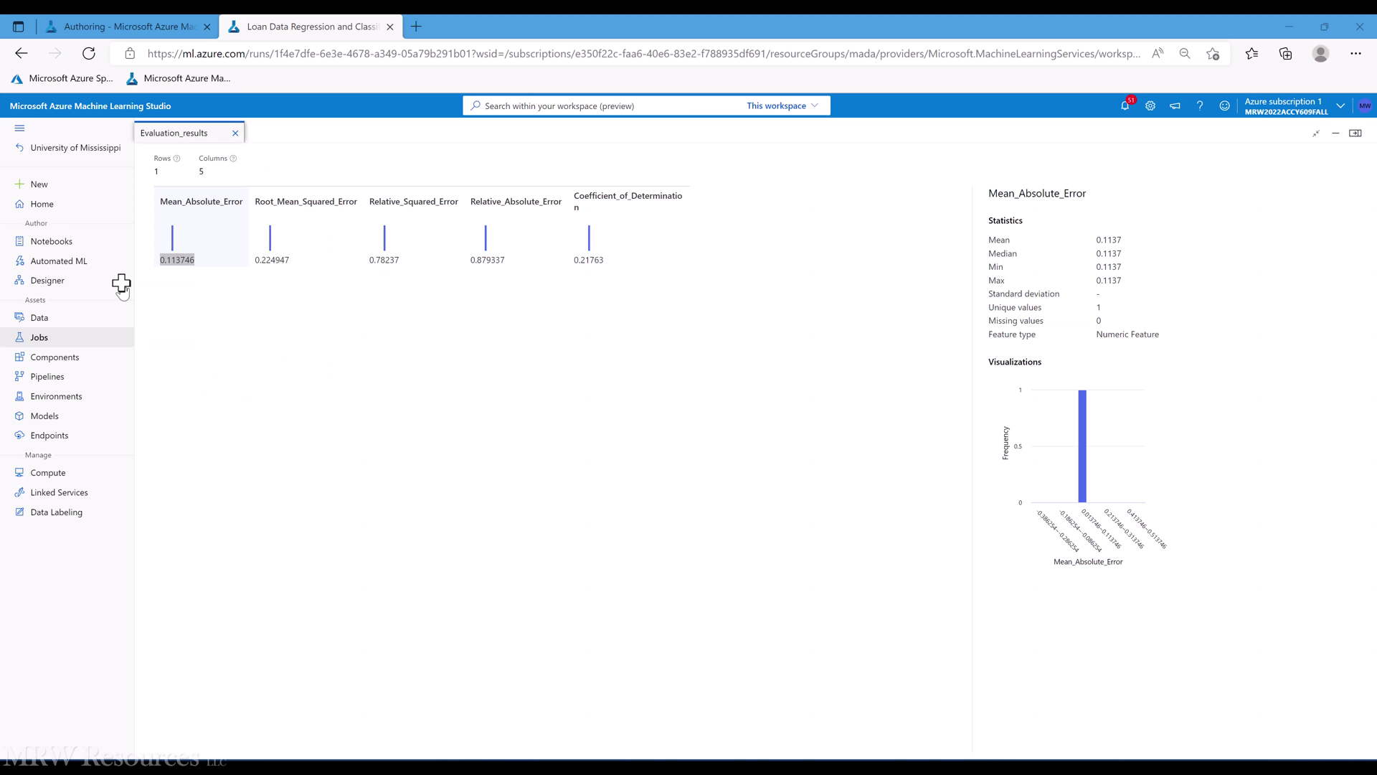
{"action": "left_click", "coordinate": [235, 134]}
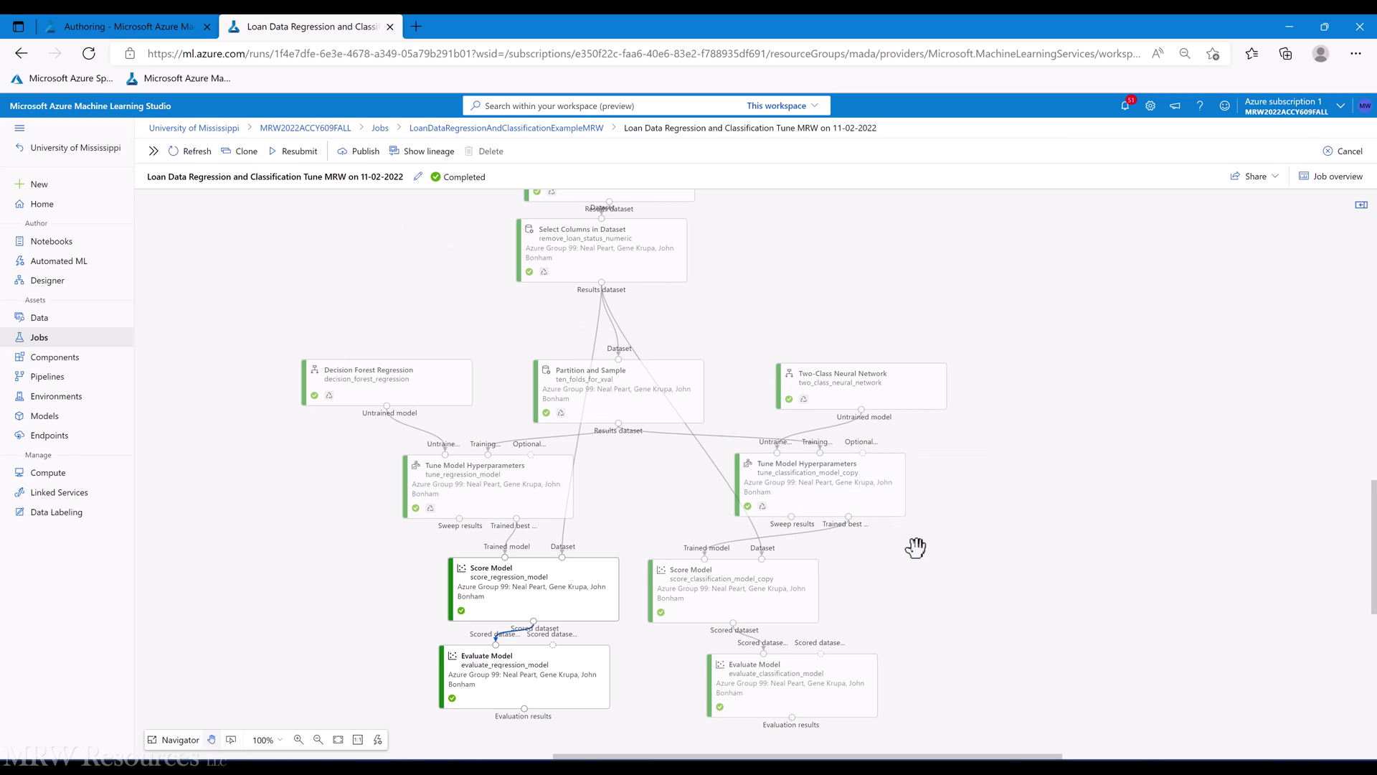
{"action": "left_click", "coordinate": [845, 472]}
{"action": "right_click", "coordinate": [847, 476]}
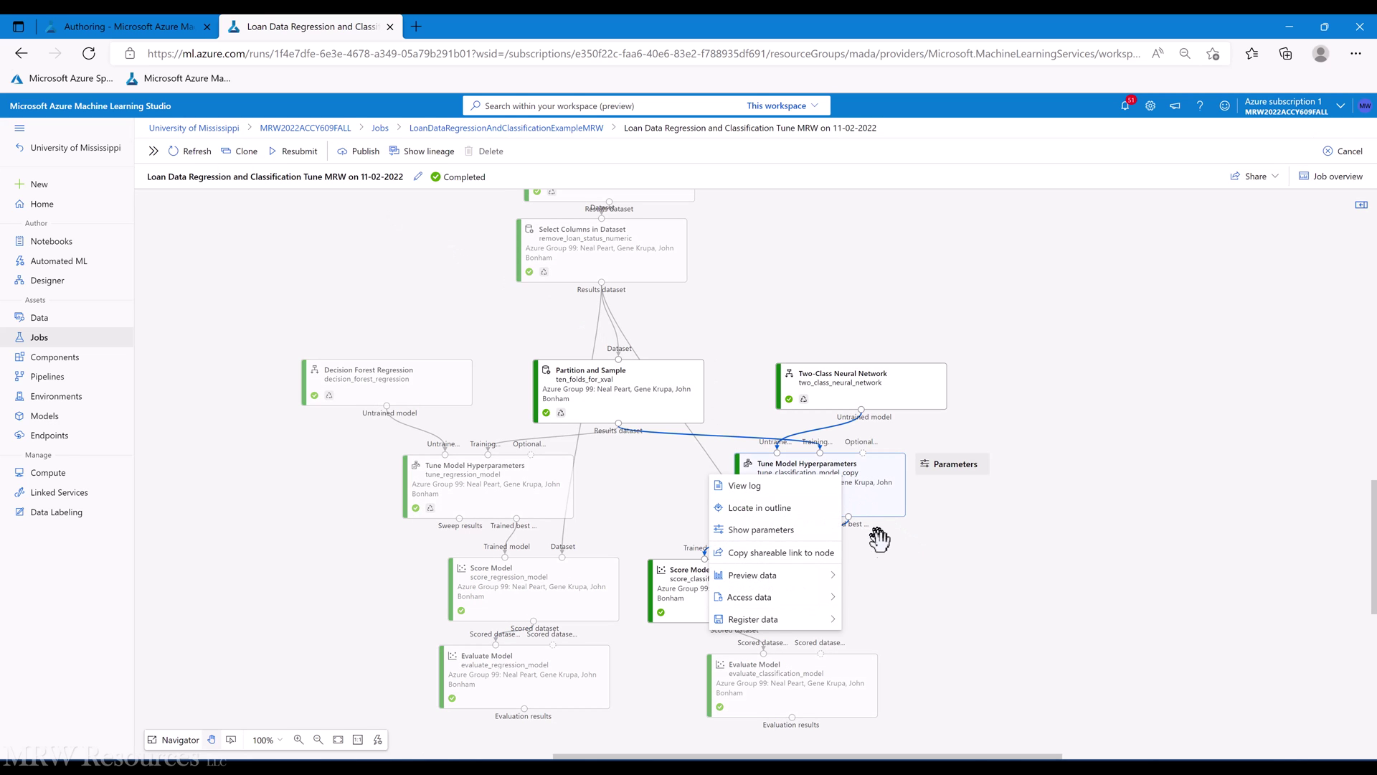
{"action": "mouse_move", "coordinate": [802, 582]}
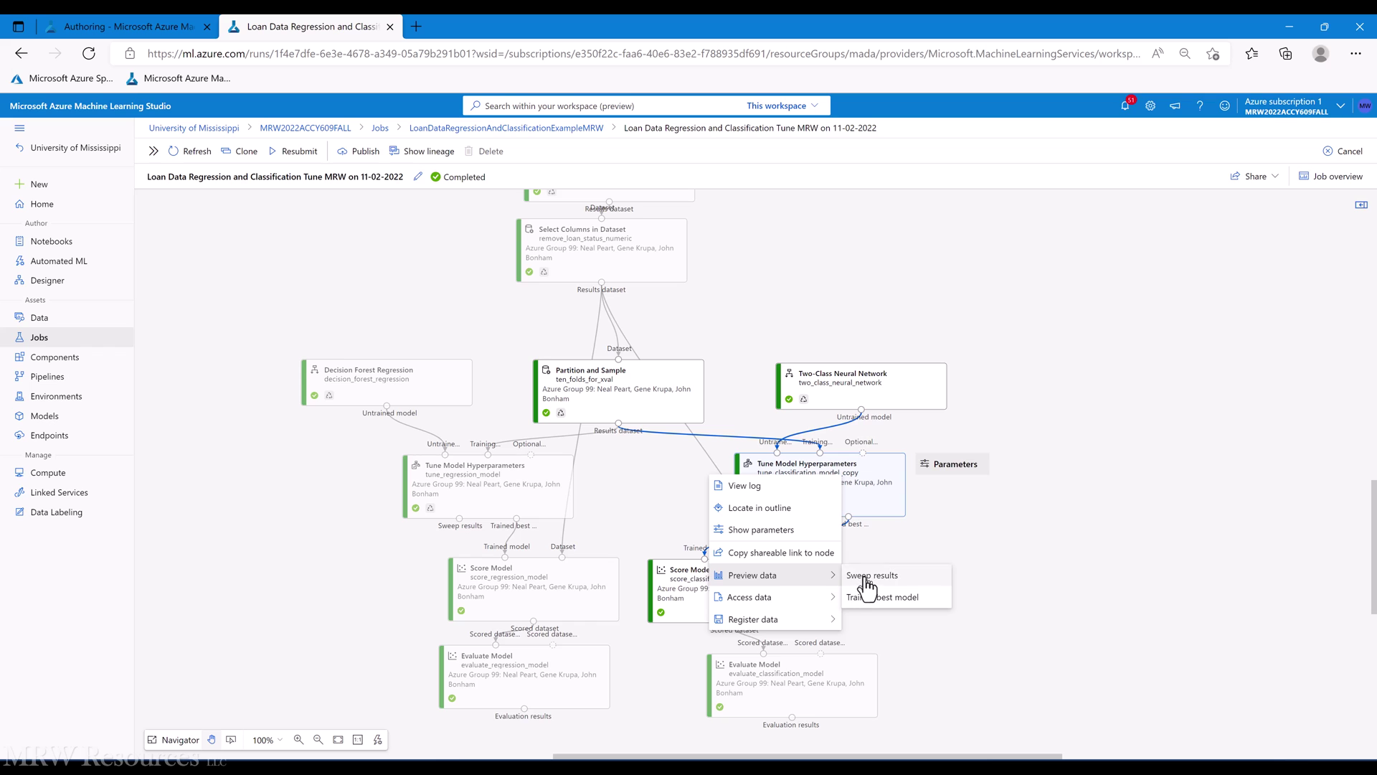
{"action": "left_click", "coordinate": [857, 576]}
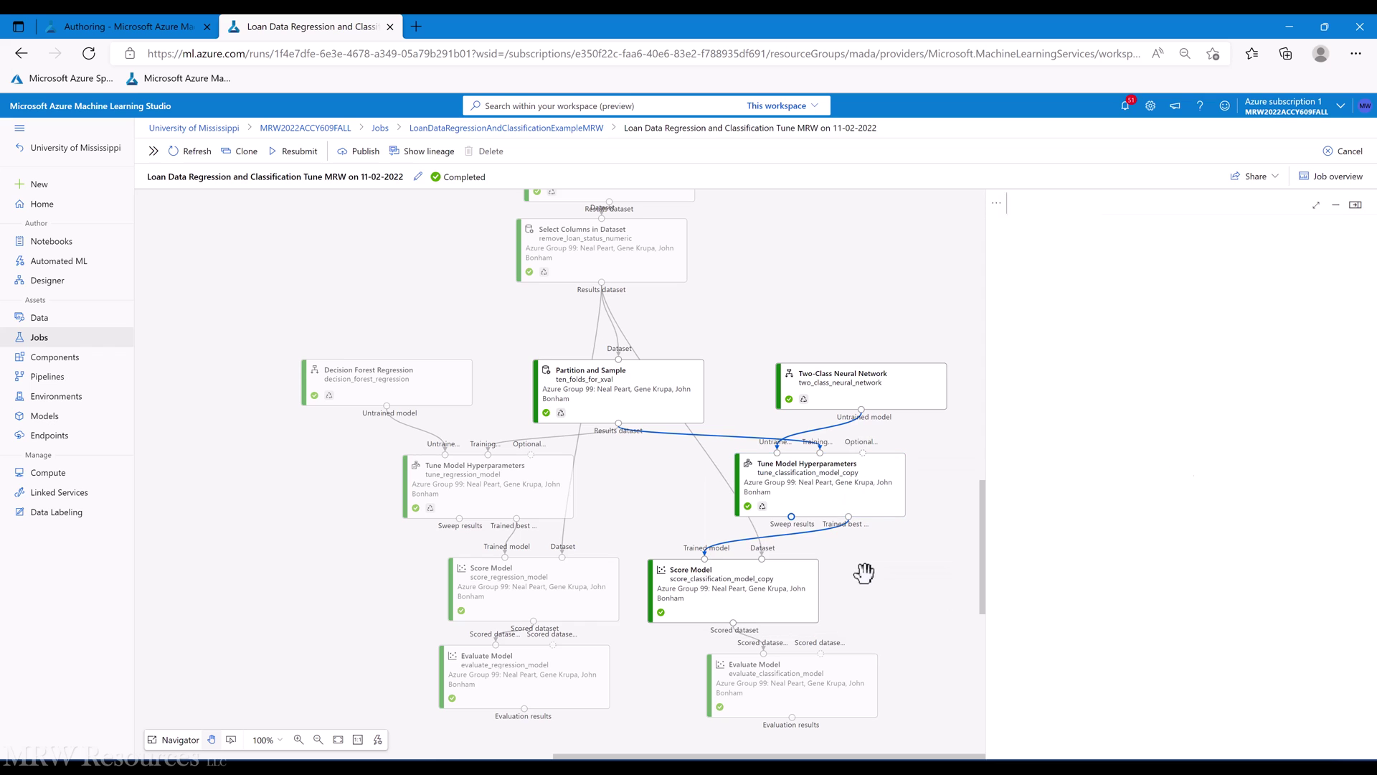
{"action": "left_click", "coordinate": [1316, 205]}
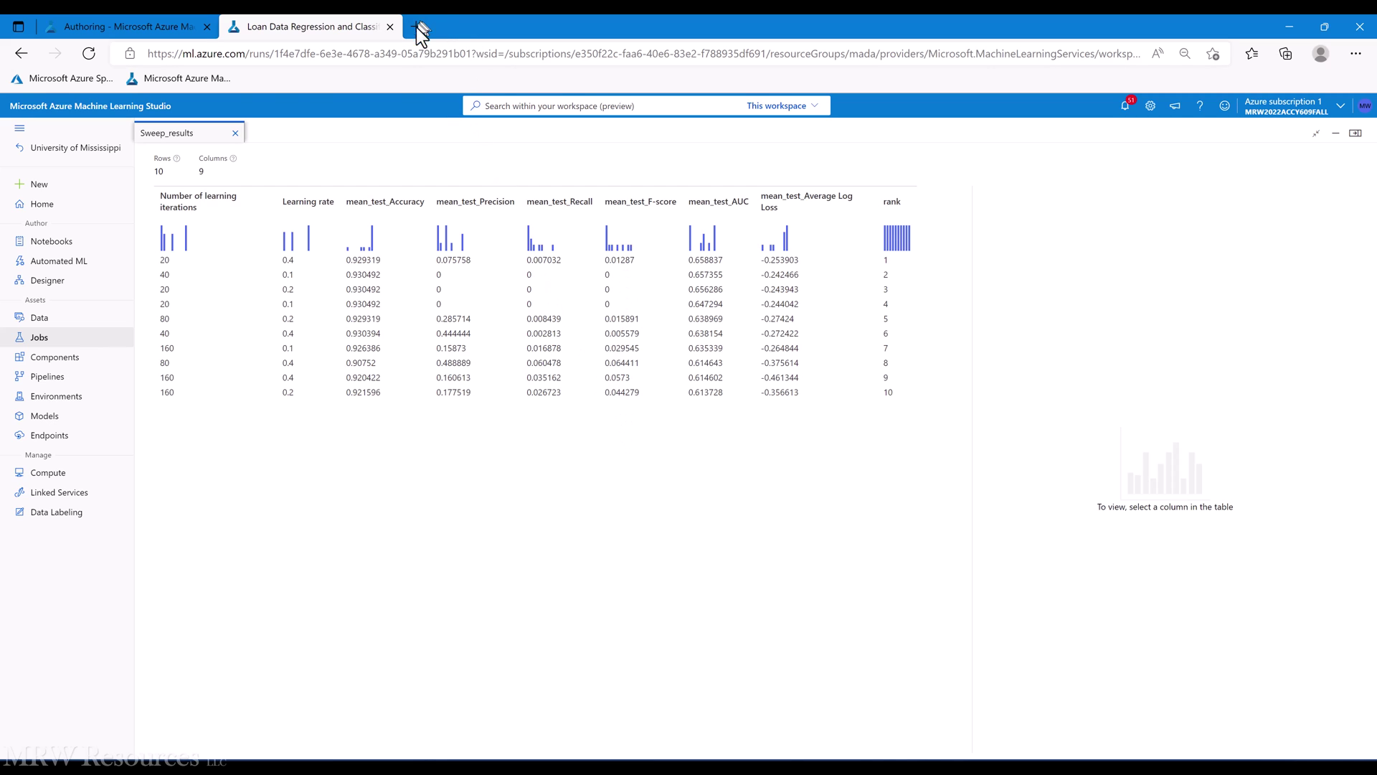
{"action": "left_click", "coordinate": [236, 133]}
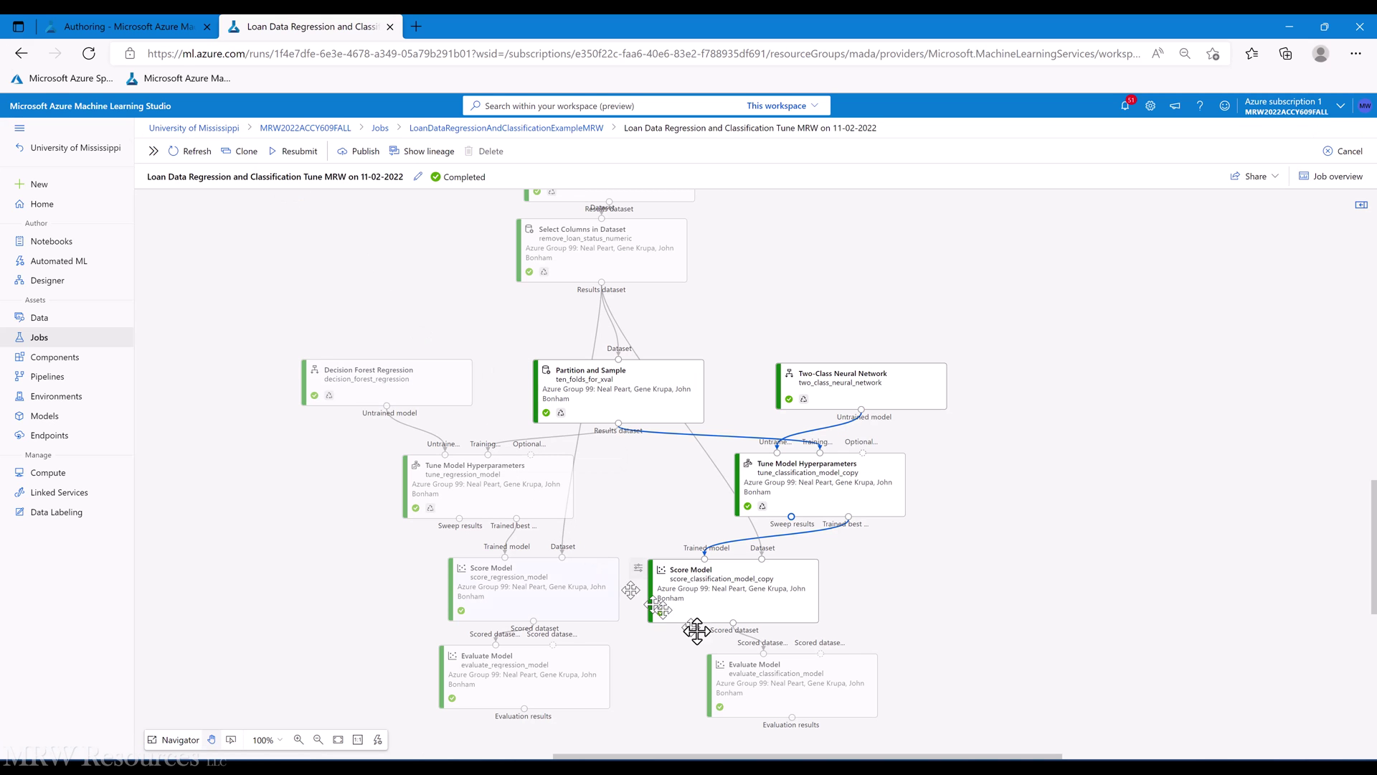
Preview the evaluation results of evaluate_classification_model from the 10-run Tune job in the expanded view.
{"action": "right_click", "coordinate": [786, 696]}
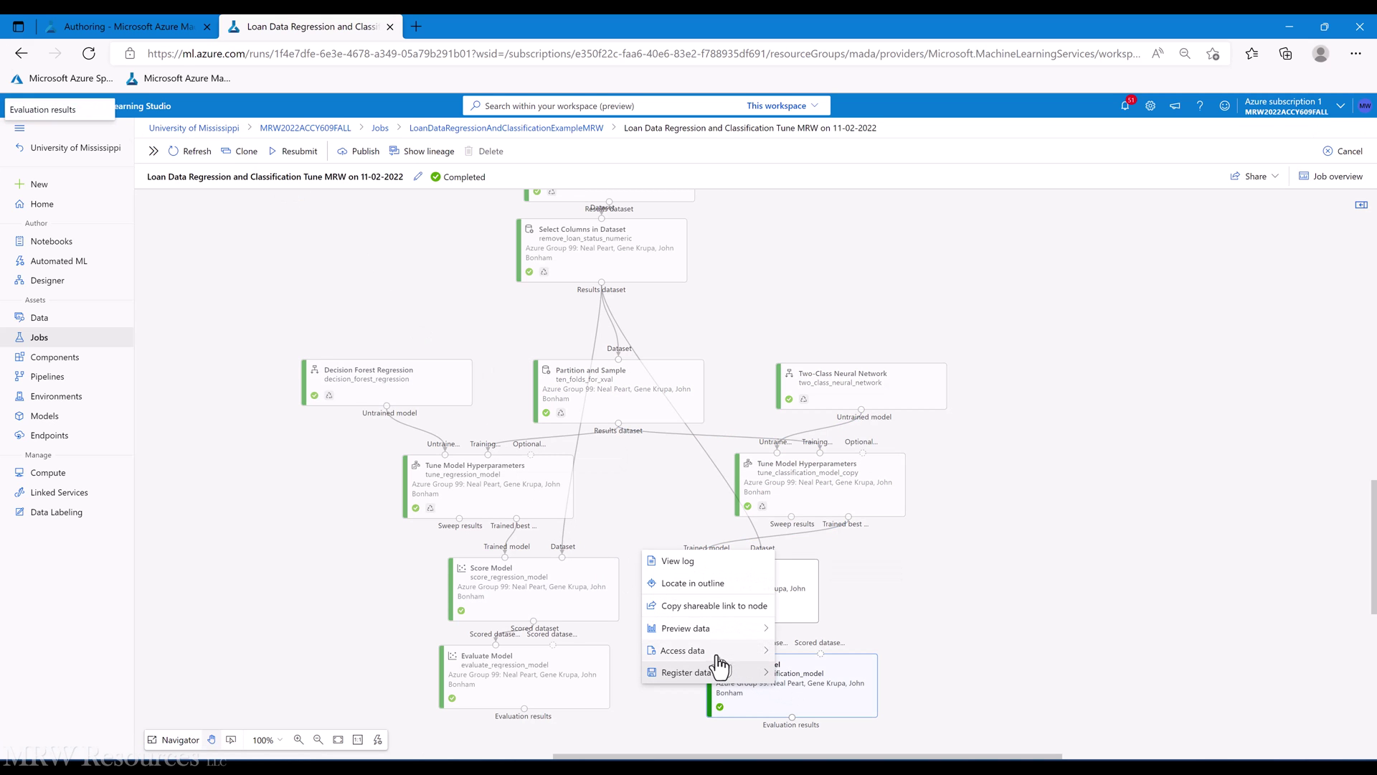
{"action": "mouse_move", "coordinate": [692, 629]}
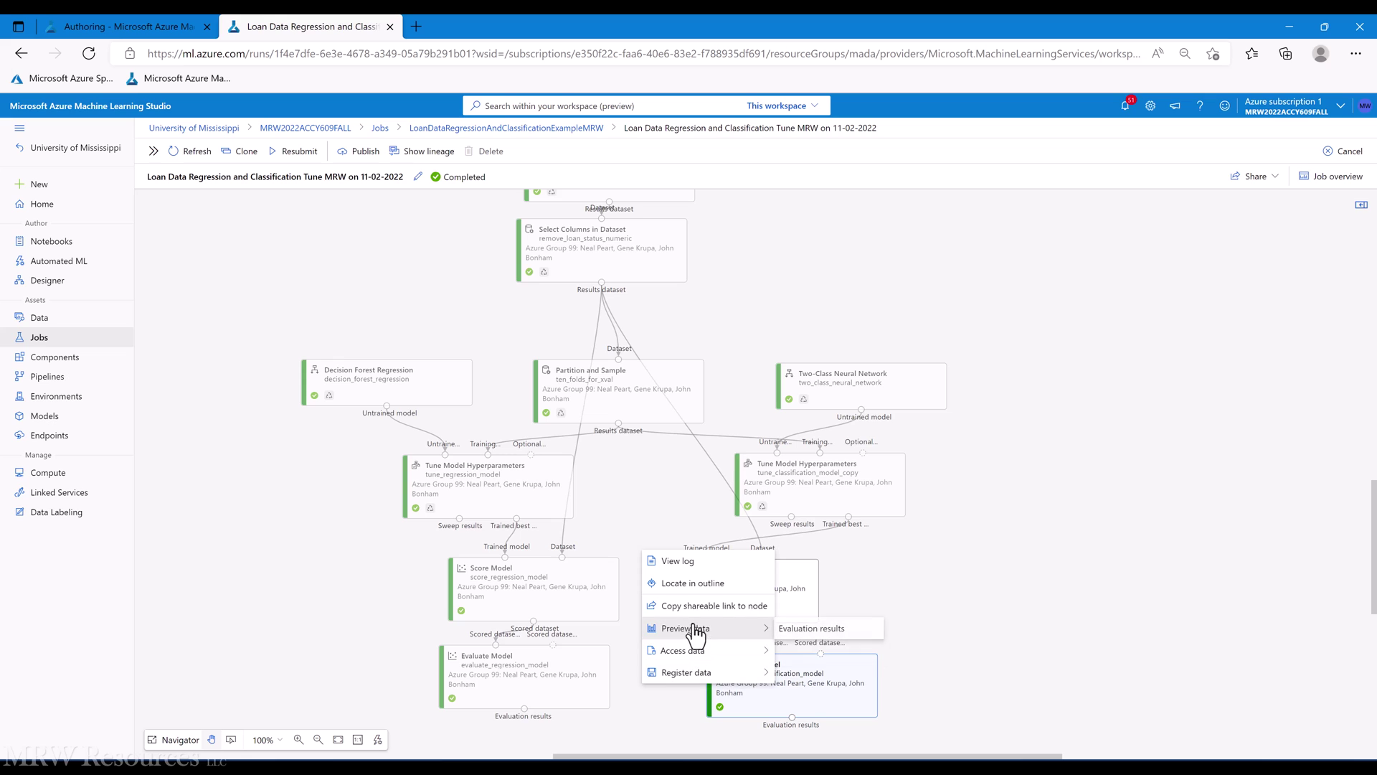
{"action": "left_click", "coordinate": [789, 629]}
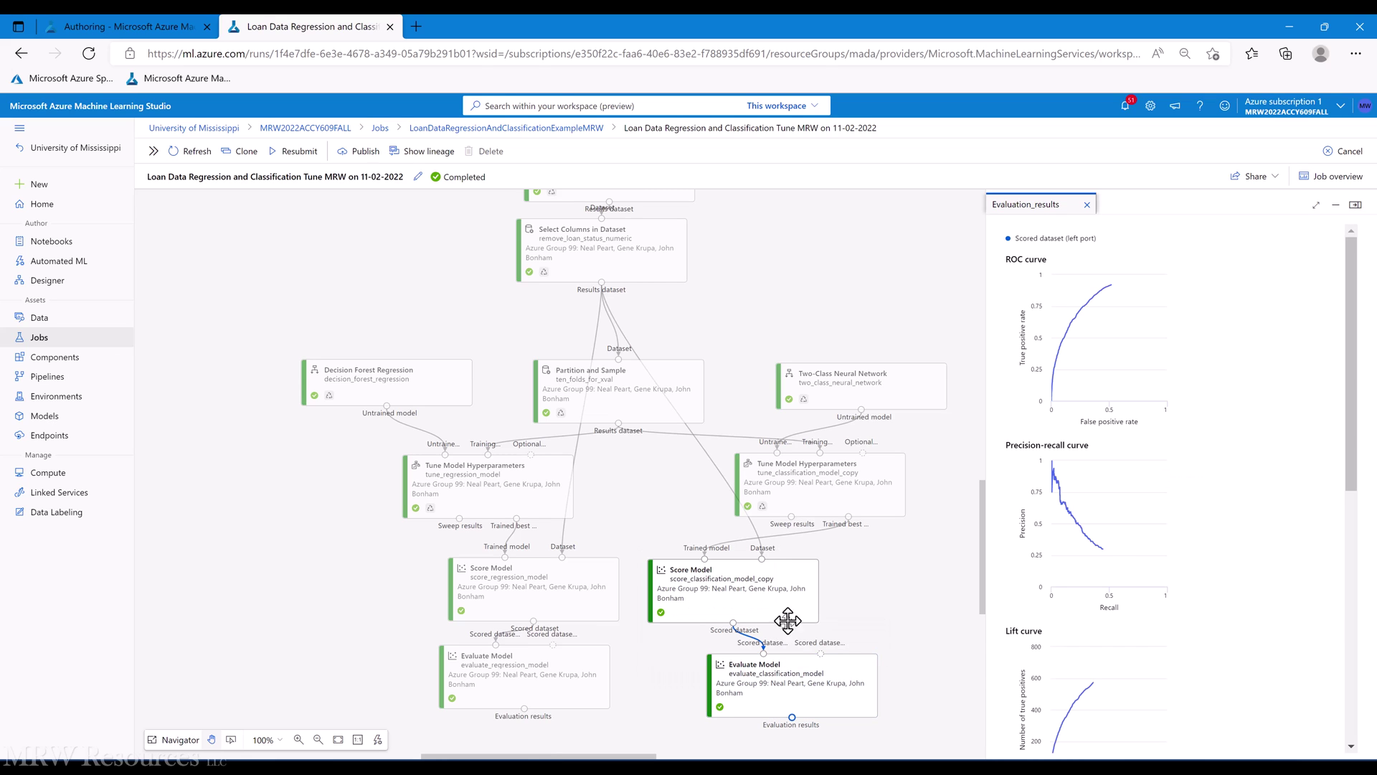
{"action": "left_click", "coordinate": [1315, 206]}
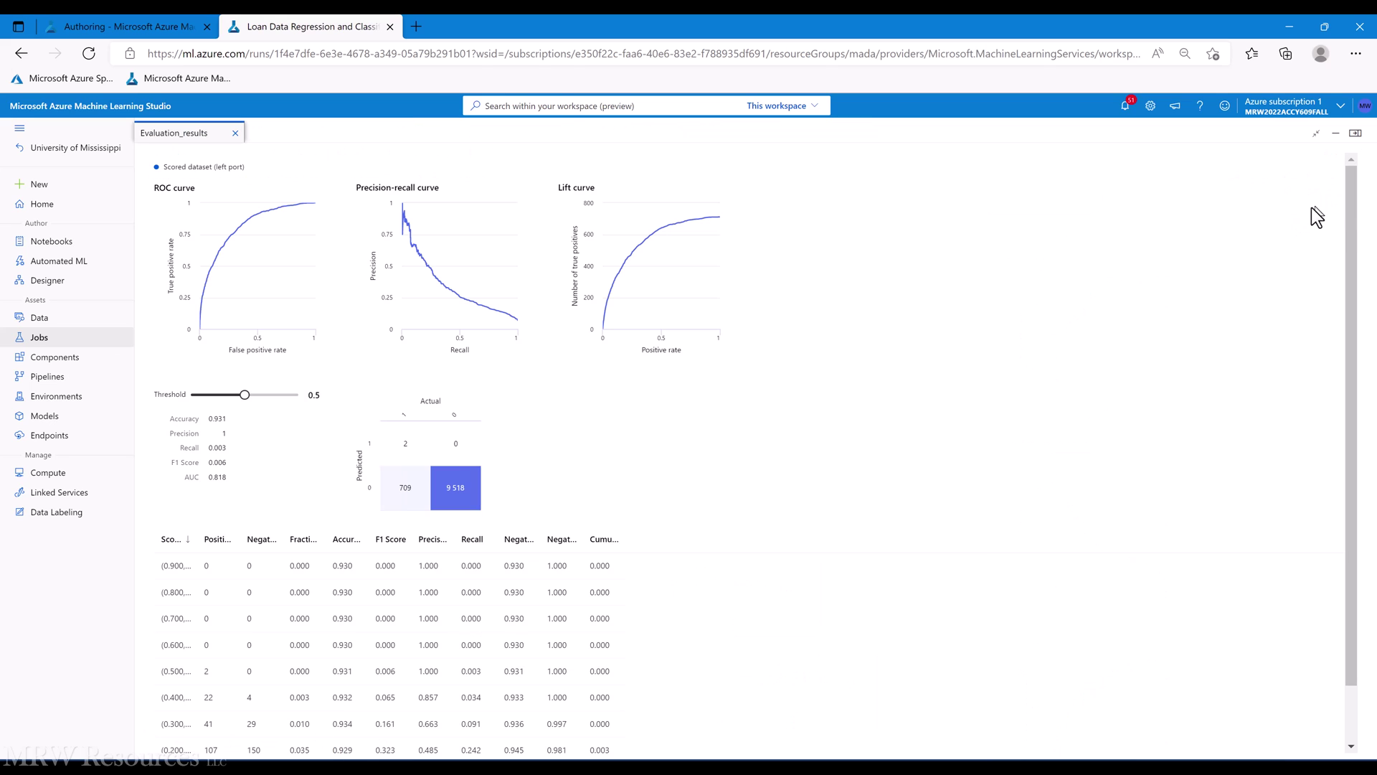
Copy the AUC from the classification results and enter 0.818 for Tune10Iter in Excel cell C16.
{"action": "double_click", "coordinate": [215, 477]}
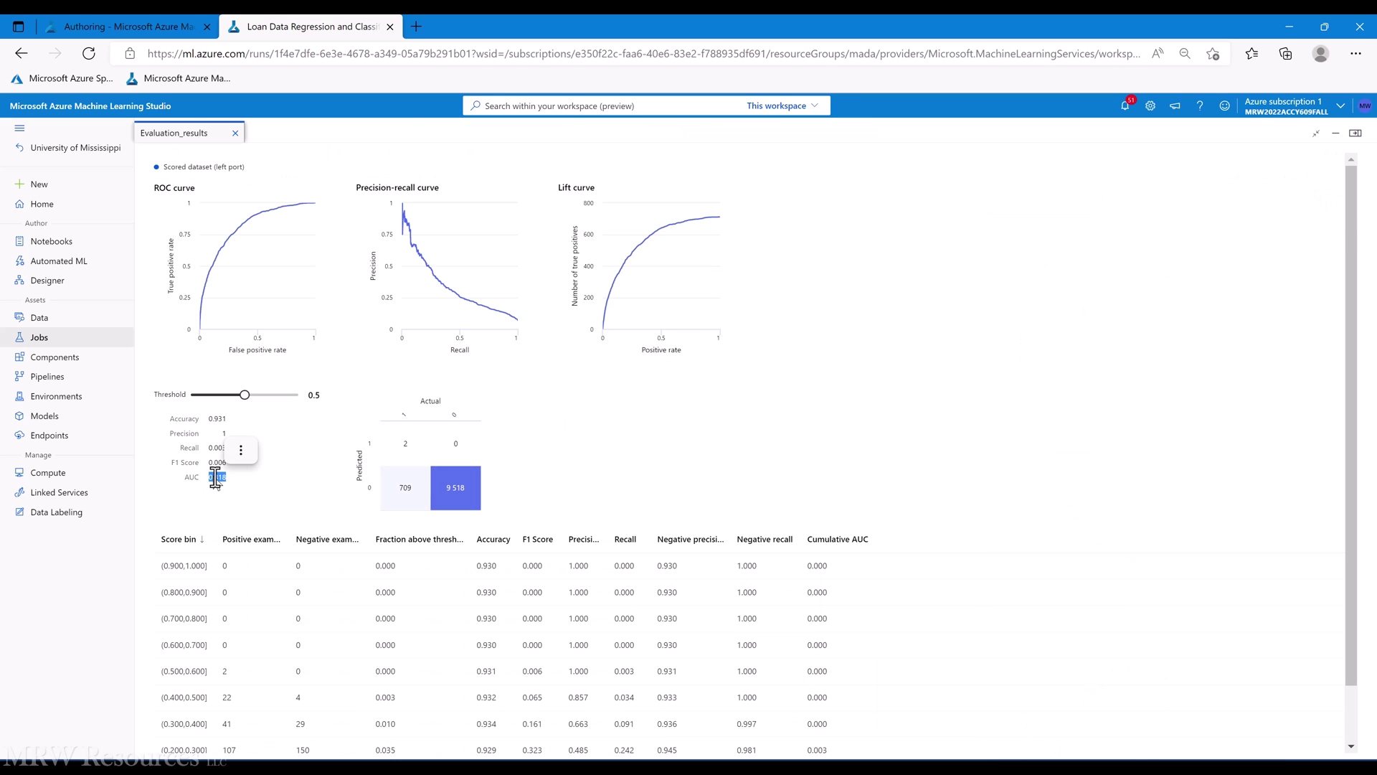
{"action": "key", "text": "alt+Tab"}
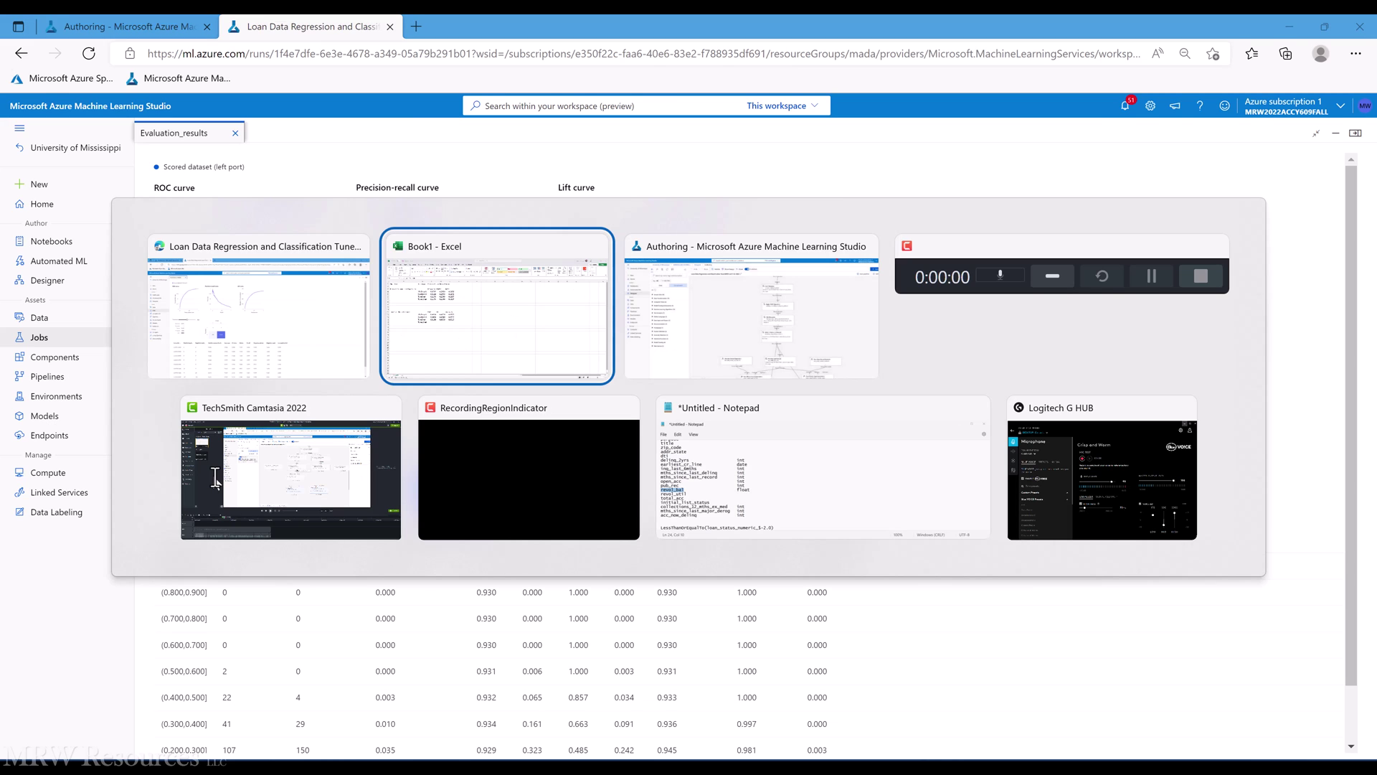
{"action": "key", "text": "Right"}
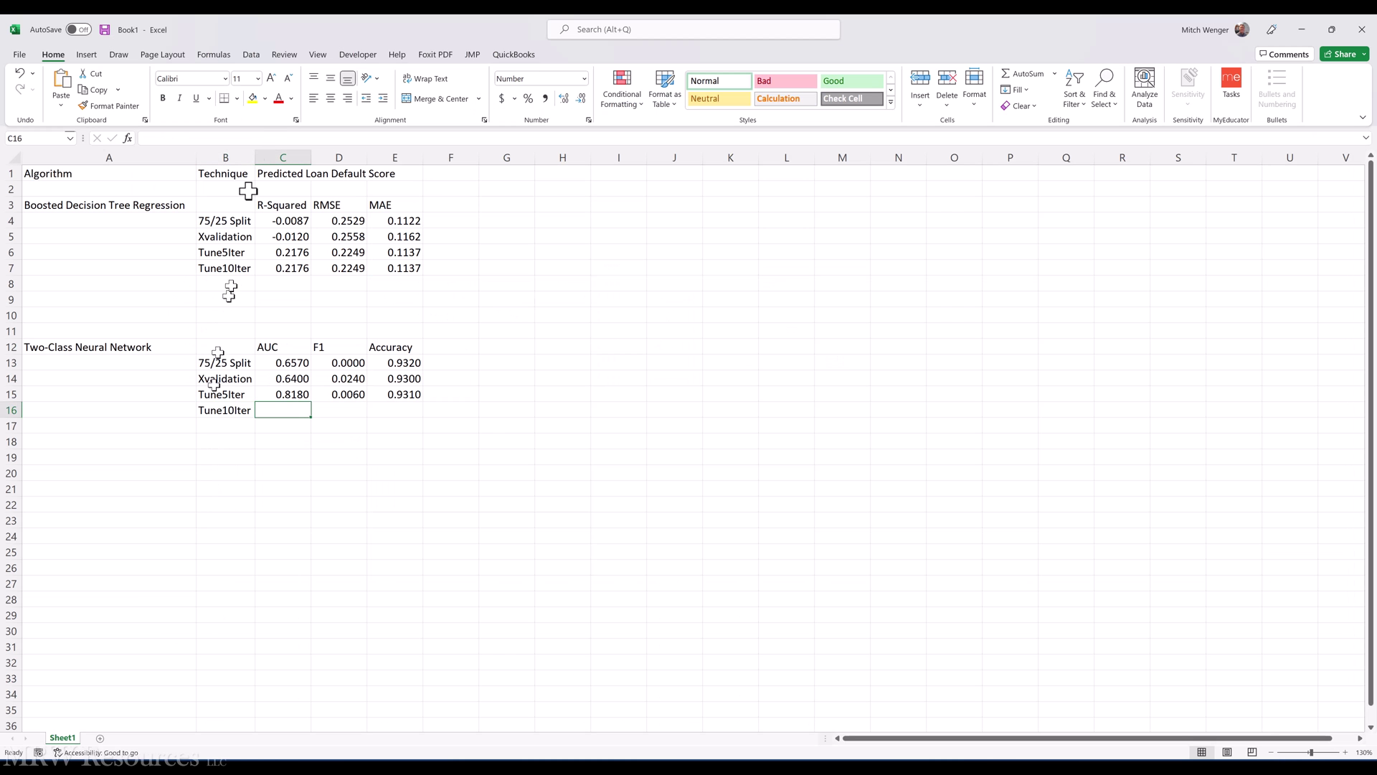
{"action": "left_click", "coordinate": [247, 138]}
{"action": "type", "text": "0.818"}
{"action": "key", "text": "ctrl+Return"}
Copy the Accuracy from the classification evaluation results and enter 0.931 for Tune10Iter in Excel cell E16.
{"action": "key", "text": "Right"}
{"action": "key", "text": "alt+Tab"}
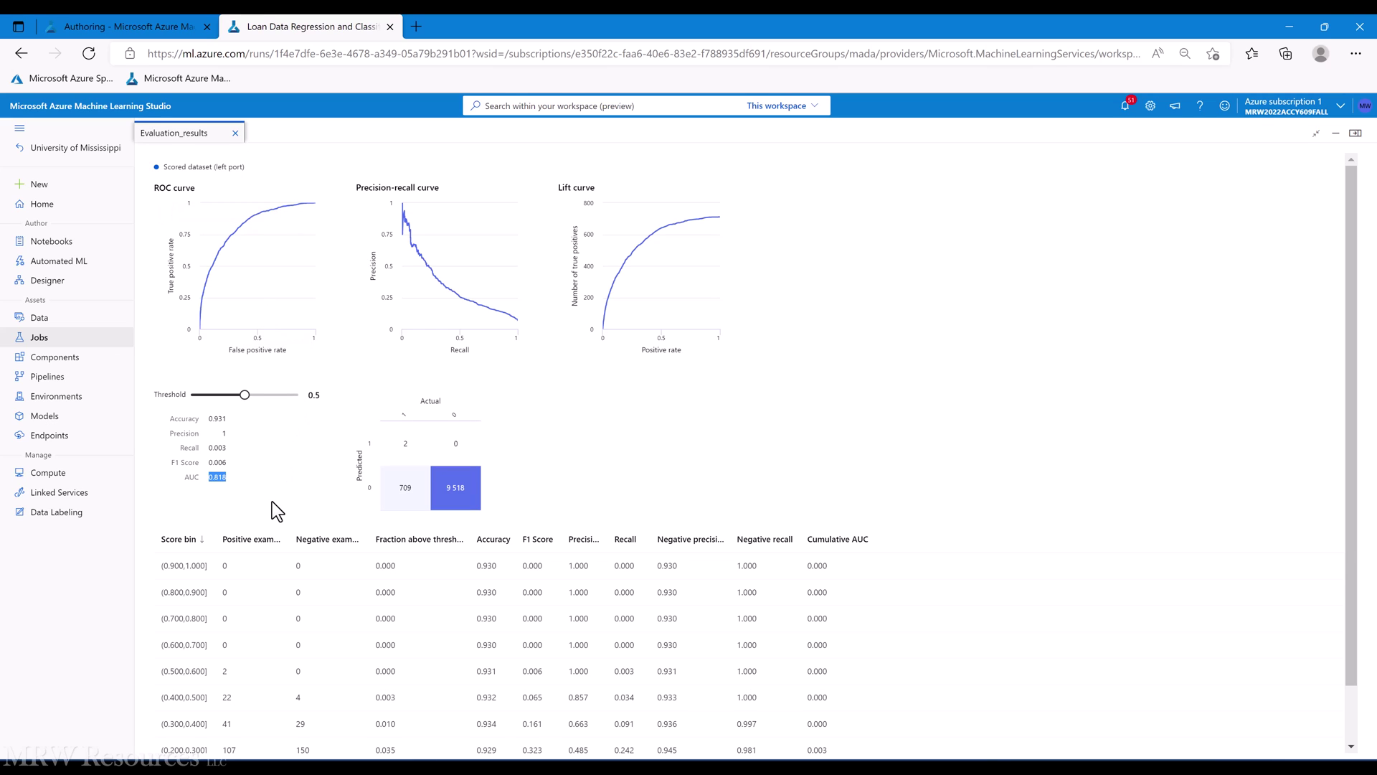
{"action": "double_click", "coordinate": [216, 419]}
{"action": "key", "text": "alt+Tab"}
{"action": "key", "text": "Right"}
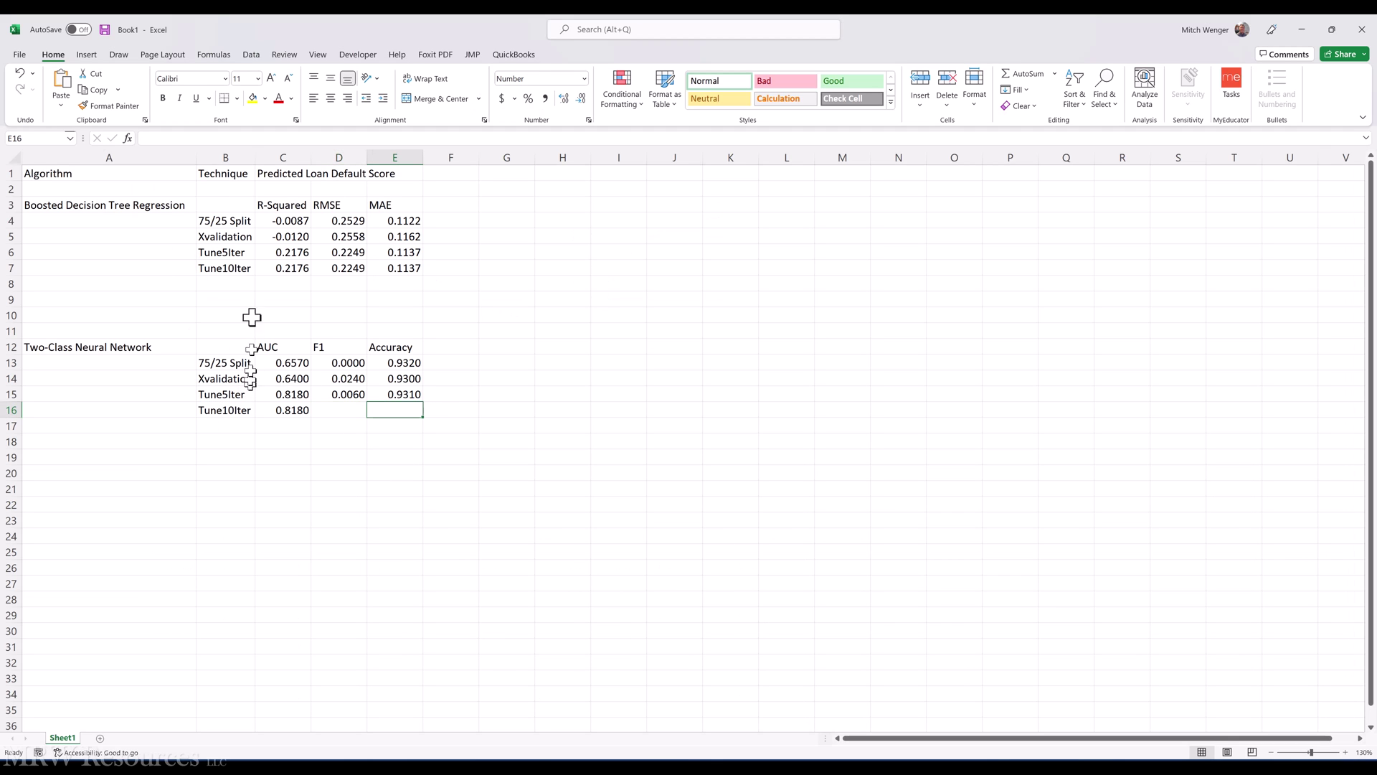
{"action": "left_click", "coordinate": [180, 138]}
{"action": "key", "text": "ctrl+v"}
{"action": "key", "text": "ctrl+Return"}
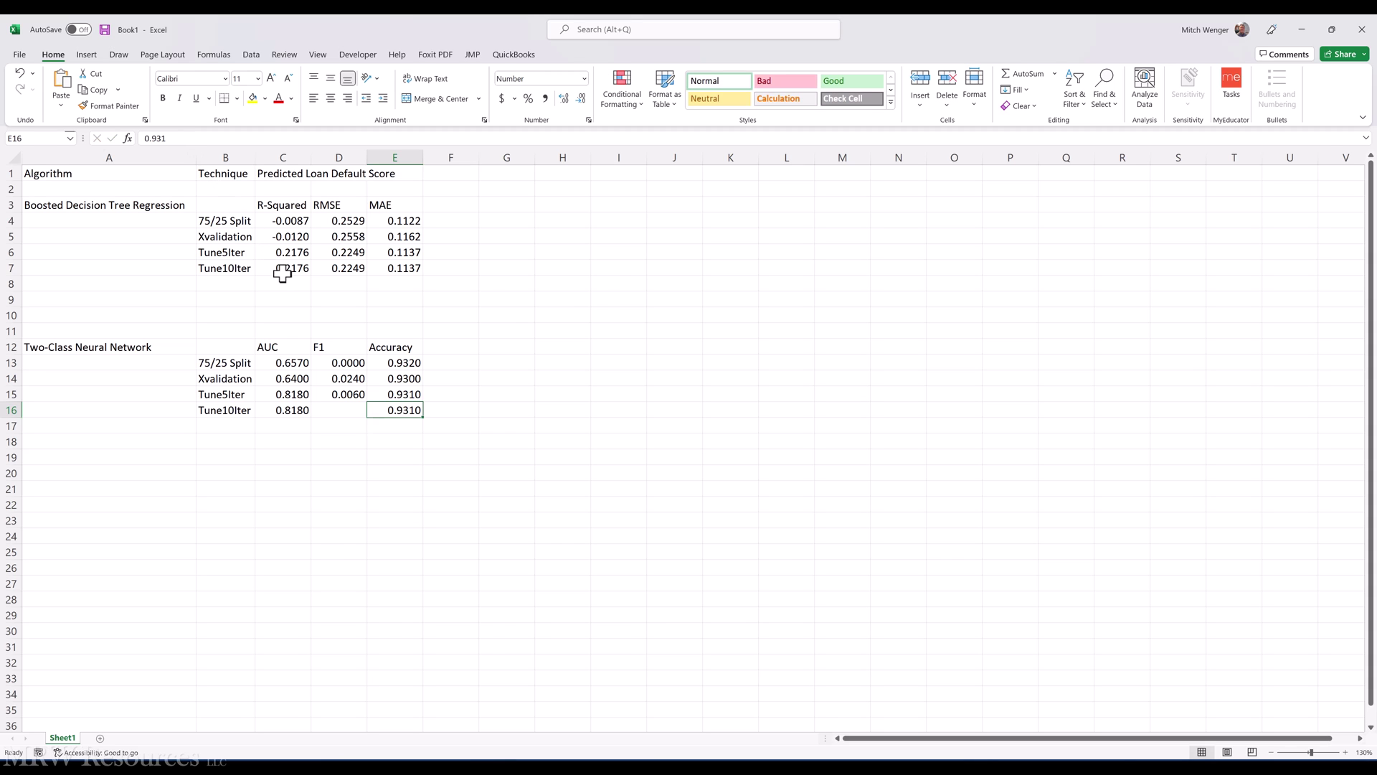
Copy the F1 Score from the classification evaluation results and enter 0.006 for Tune10Iter in Excel cell D16.
{"action": "key", "text": "alt+Tab"}
{"action": "left_click", "coordinate": [223, 467]}
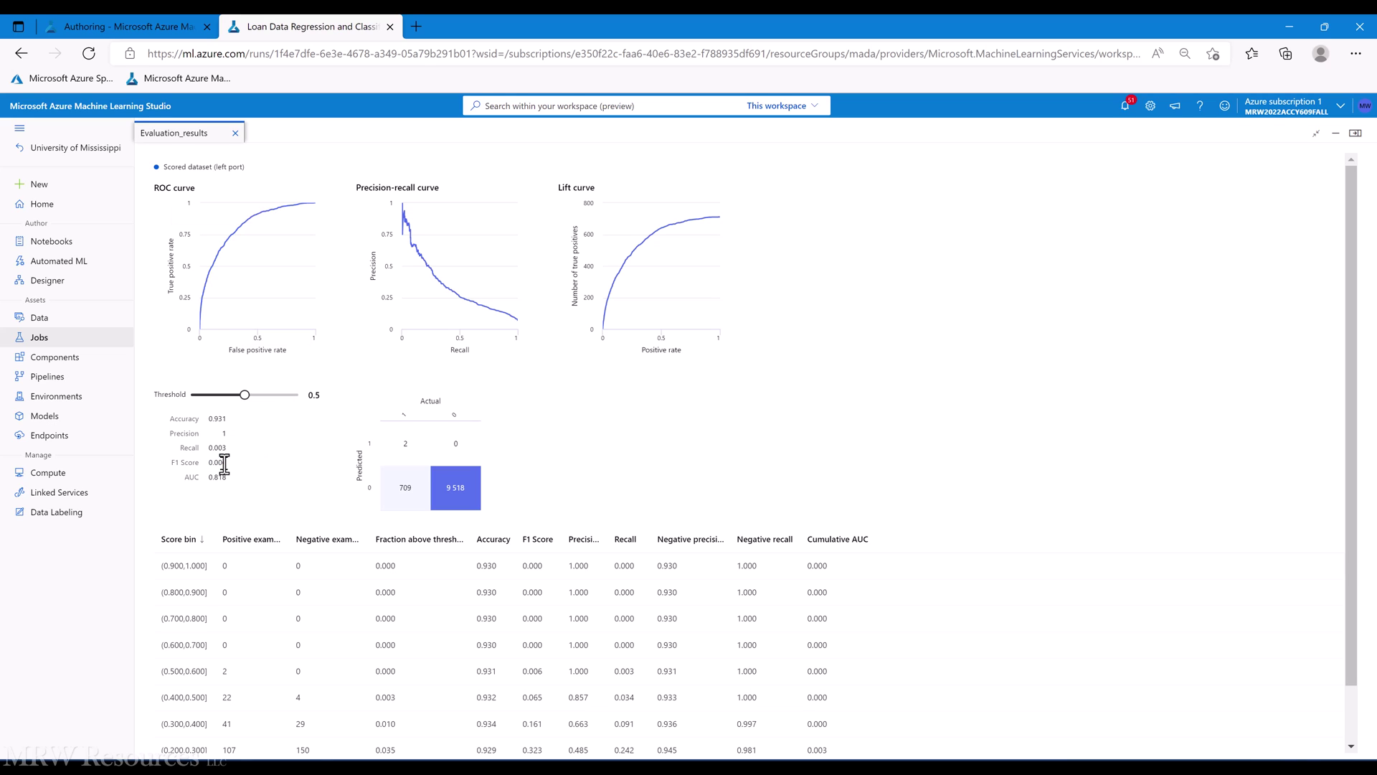
{"action": "double_click", "coordinate": [224, 463]}
{"action": "key", "text": "alt+Tab"}
{"action": "key", "text": "Left"}
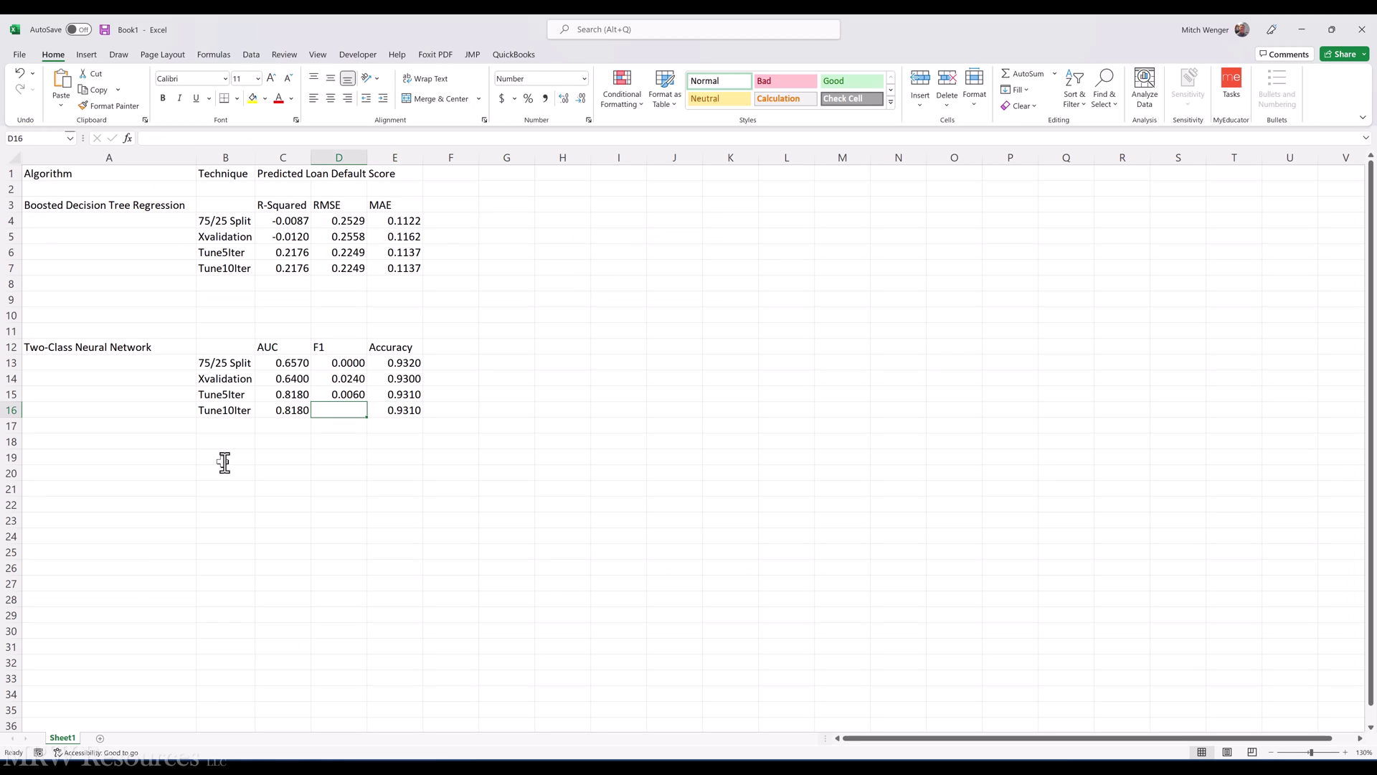
{"action": "key", "text": "ctrl+v"}
{"action": "key", "text": "ctrl+z"}
{"action": "left_click", "coordinate": [187, 136]}
{"action": "key", "text": "ctrl+v"}
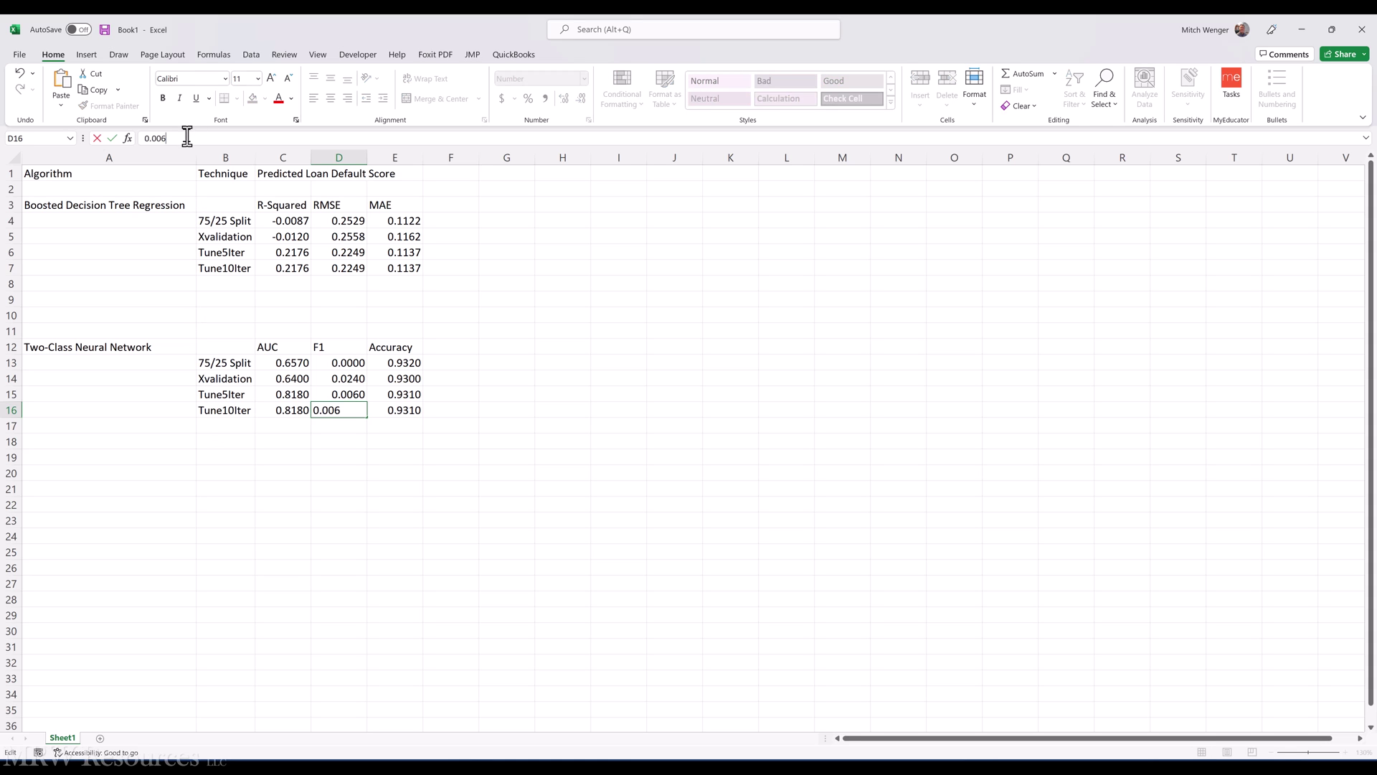
{"action": "key", "text": "Return"}
Back in Azure ML Studio, close the job results tab and view the downsample_20pct_holdout_80pct Split Data settings in the Tune pipeline draft.
{"action": "key", "text": "alt+Tab"}
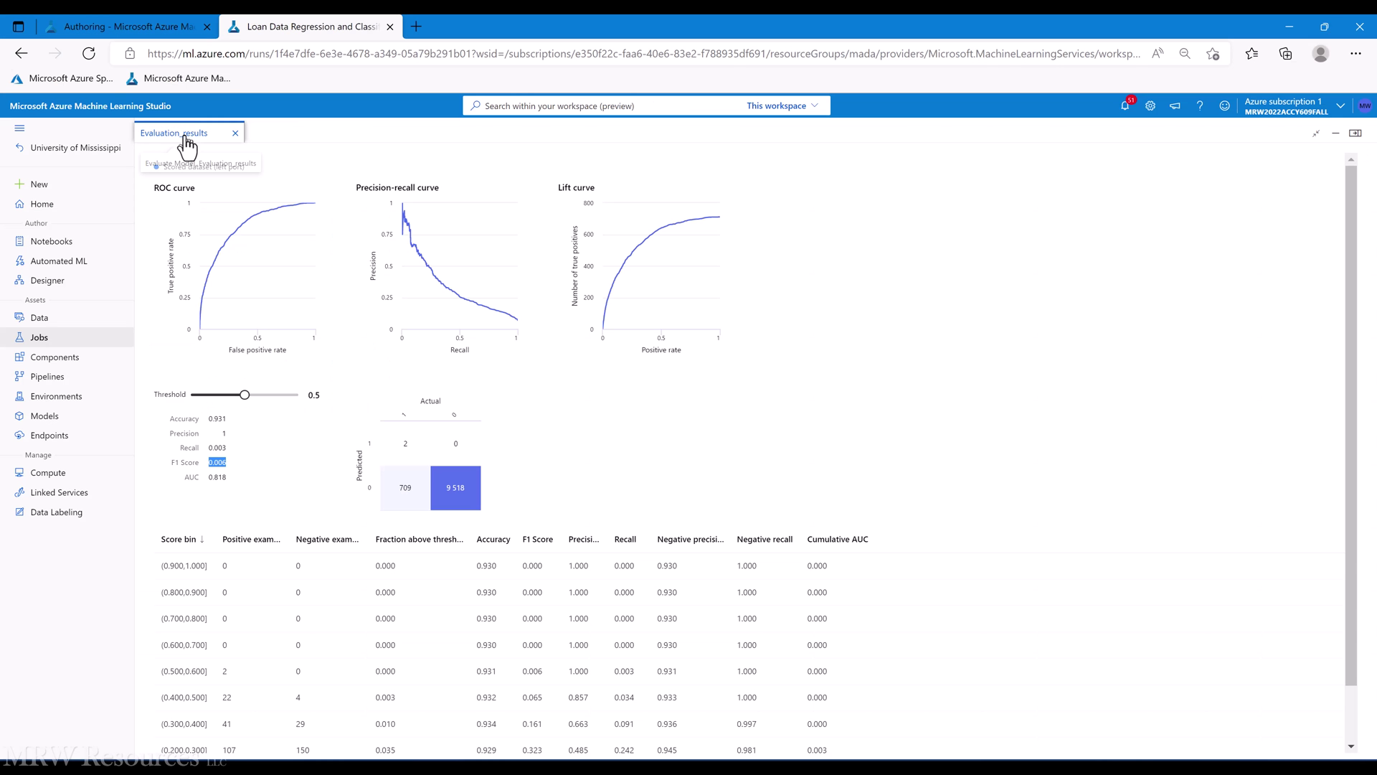
{"action": "key", "text": "ctrl+w"}
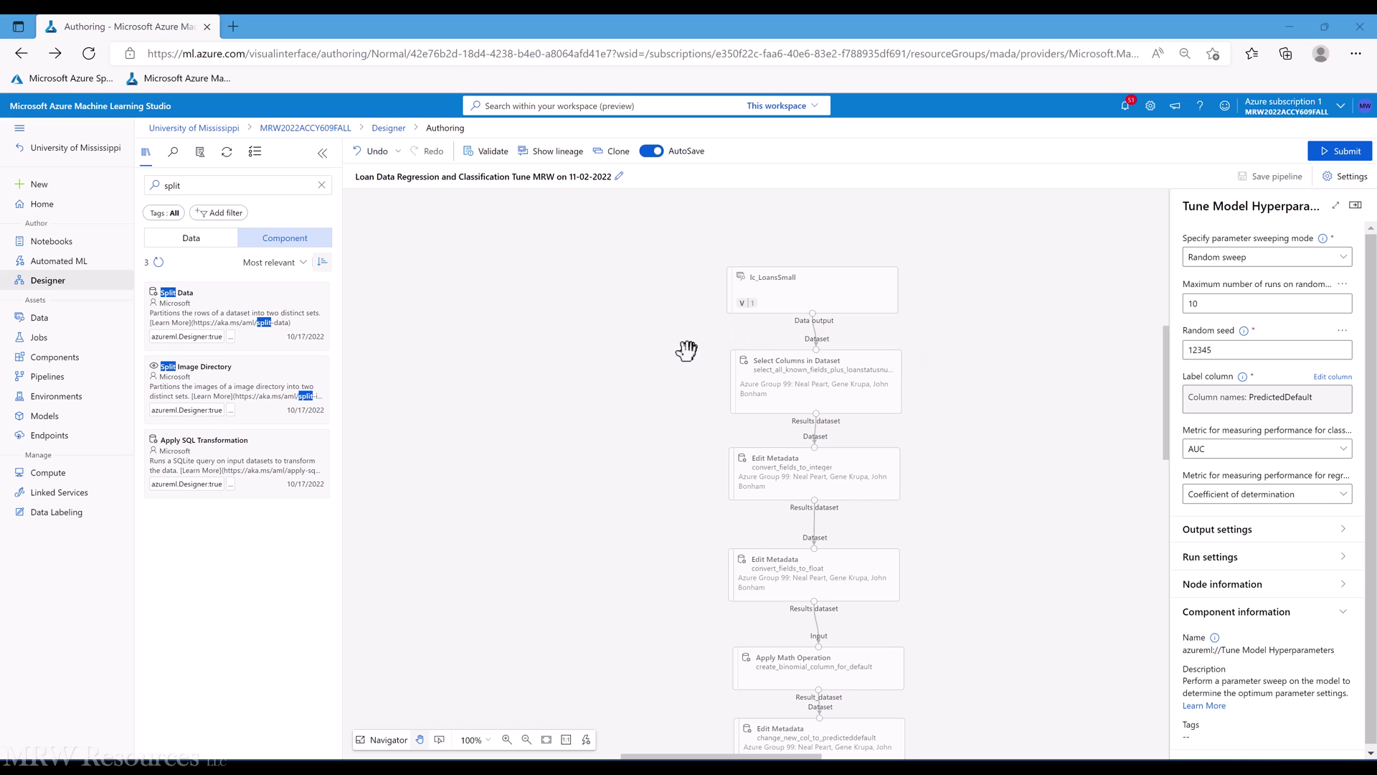
{"action": "scroll", "coordinate": [691, 386], "scroll_direction": "down", "scroll_amount": 1}
{"action": "scroll", "coordinate": [691, 386], "scroll_direction": "down", "scroll_amount": 2}
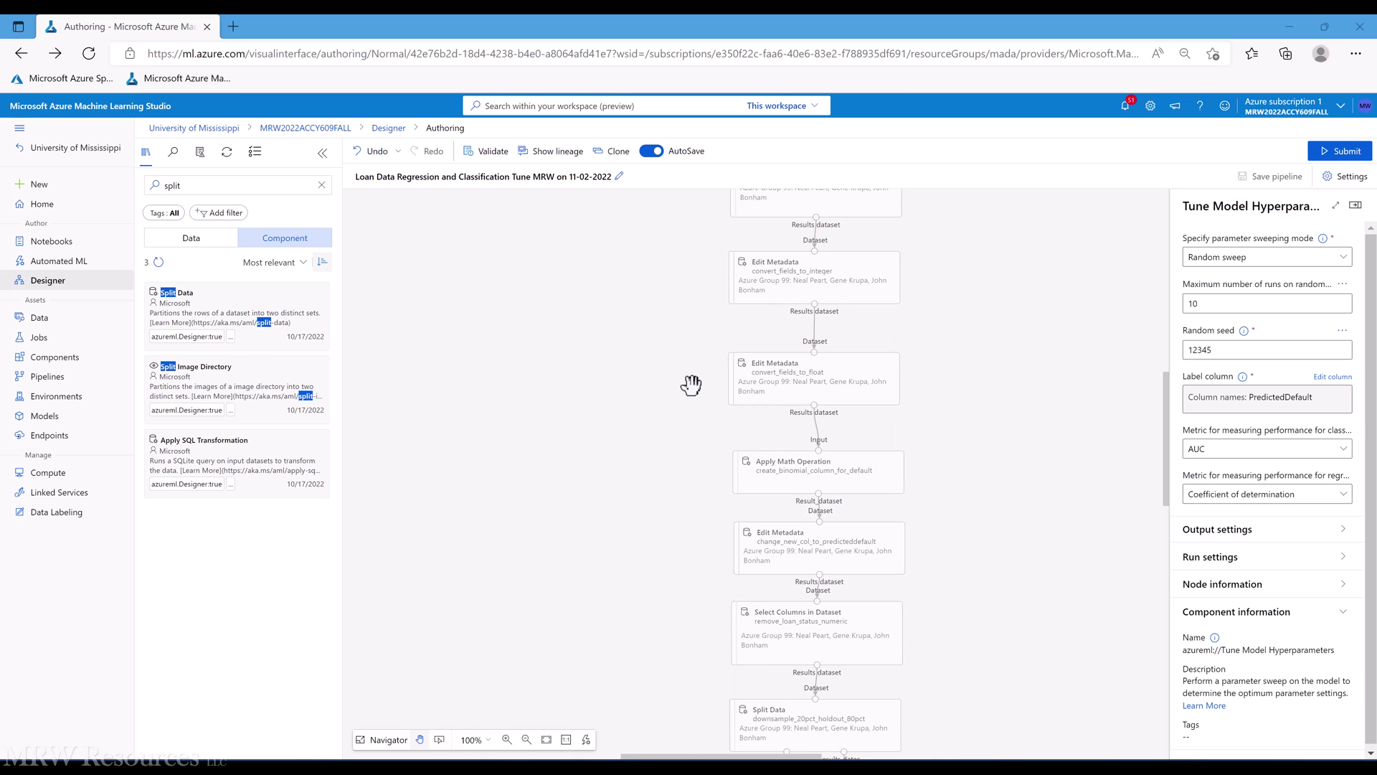
{"action": "scroll", "coordinate": [690, 385], "scroll_direction": "down", "scroll_amount": 1}
{"action": "scroll", "coordinate": [691, 385], "scroll_direction": "down", "scroll_amount": 1}
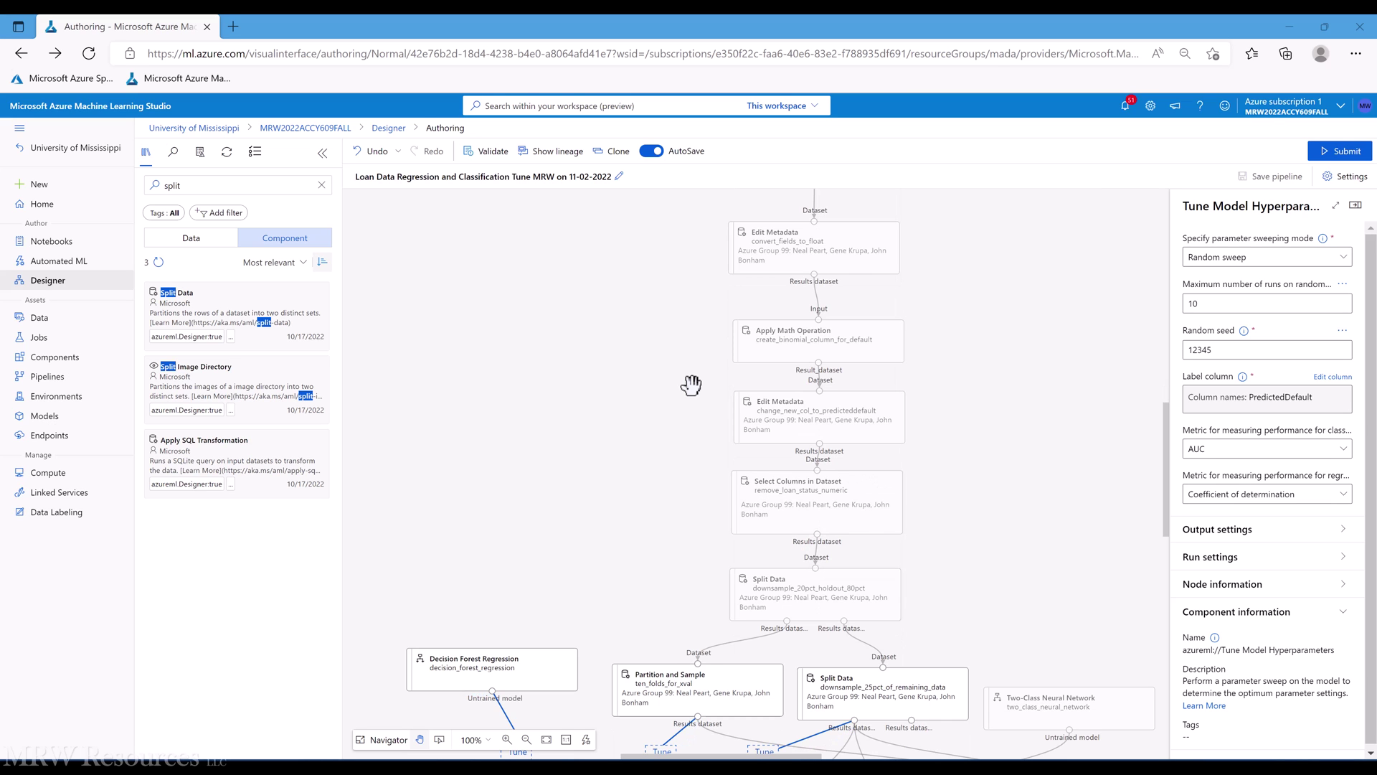
{"action": "scroll", "coordinate": [690, 385], "scroll_direction": "down", "scroll_amount": 1}
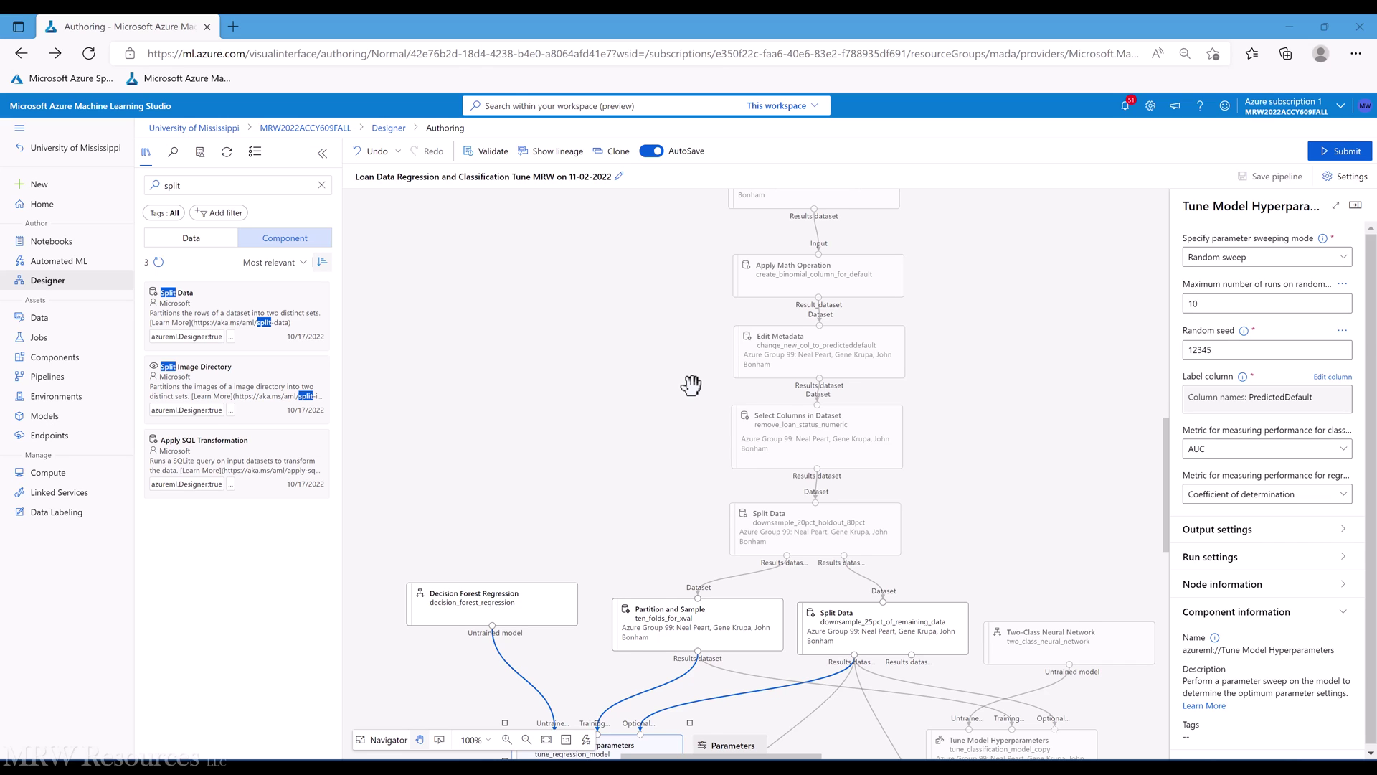
{"action": "scroll", "coordinate": [691, 385], "scroll_direction": "down", "scroll_amount": 1}
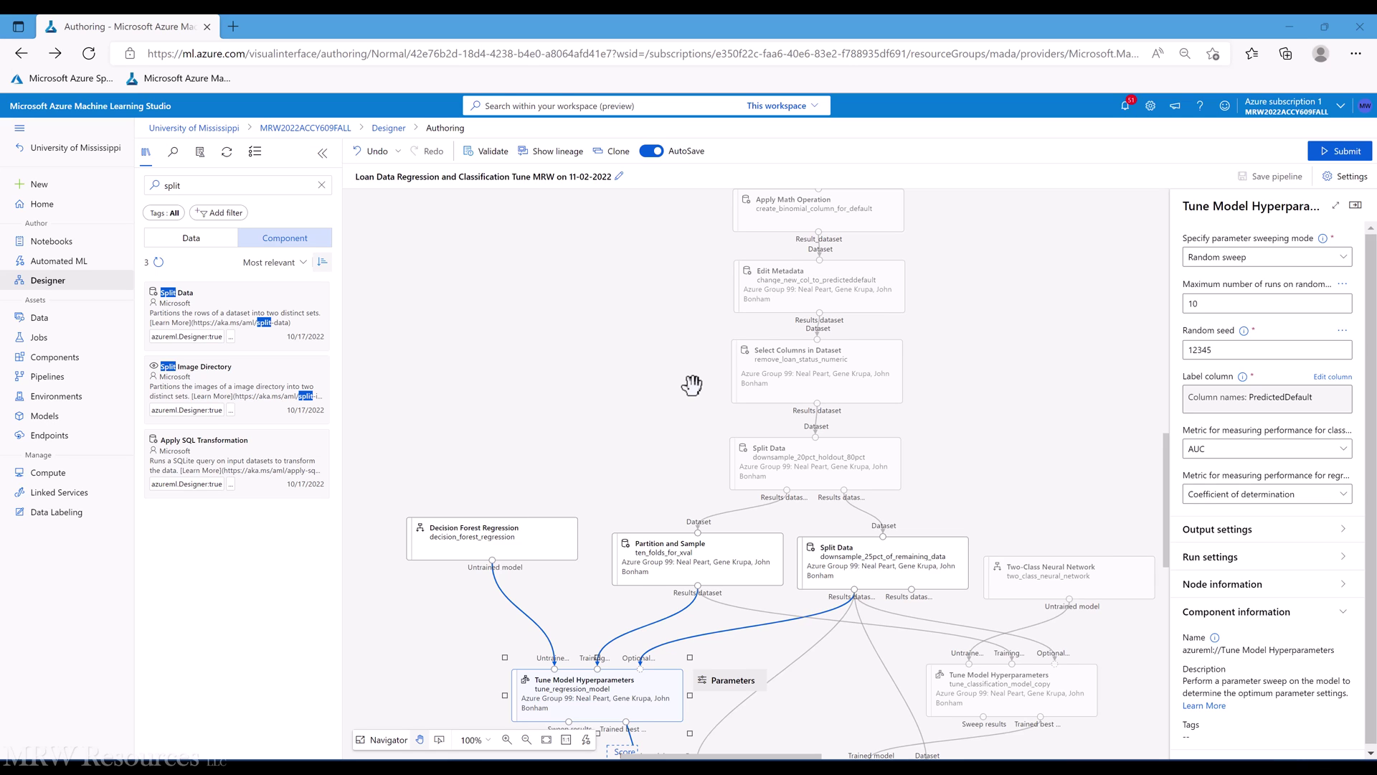
{"action": "scroll", "coordinate": [692, 385], "scroll_direction": "down", "scroll_amount": 1}
{"action": "left_click", "coordinate": [785, 392]}
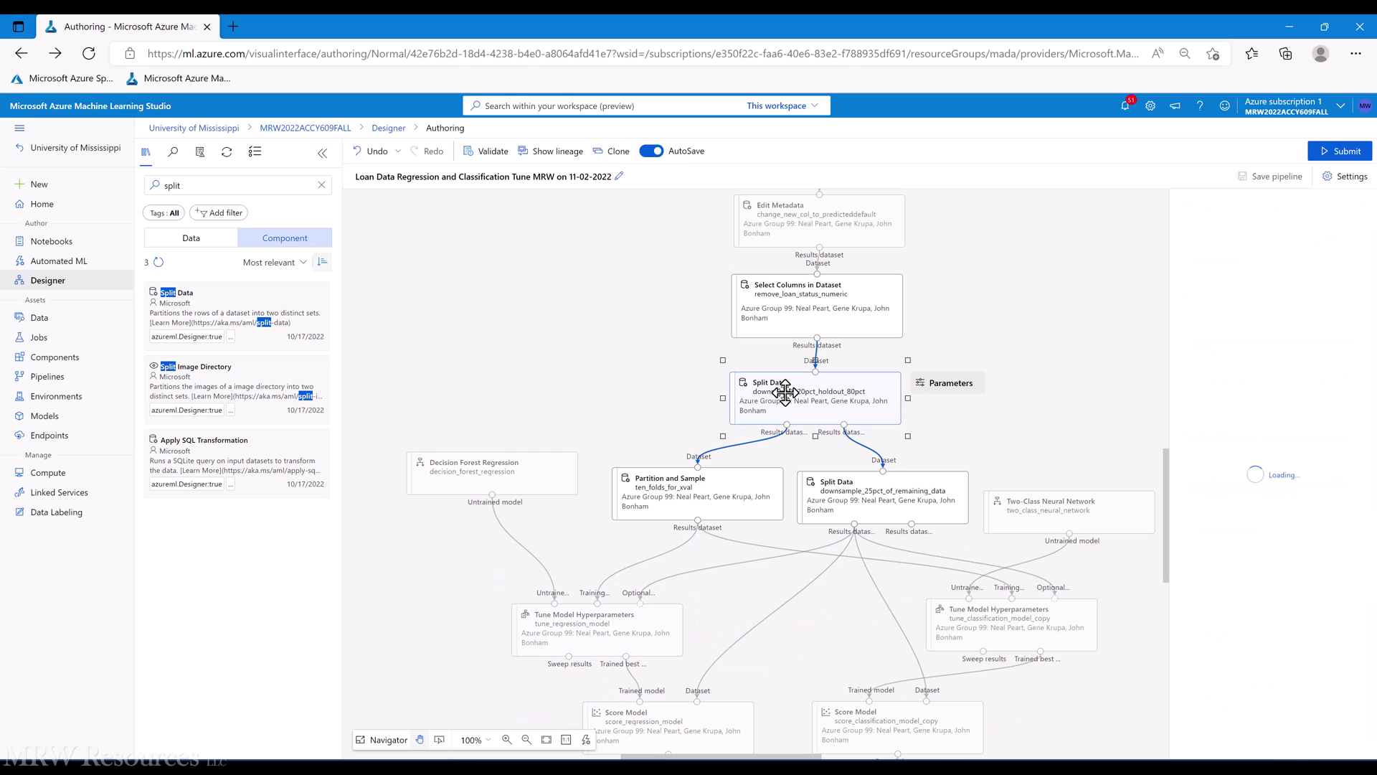
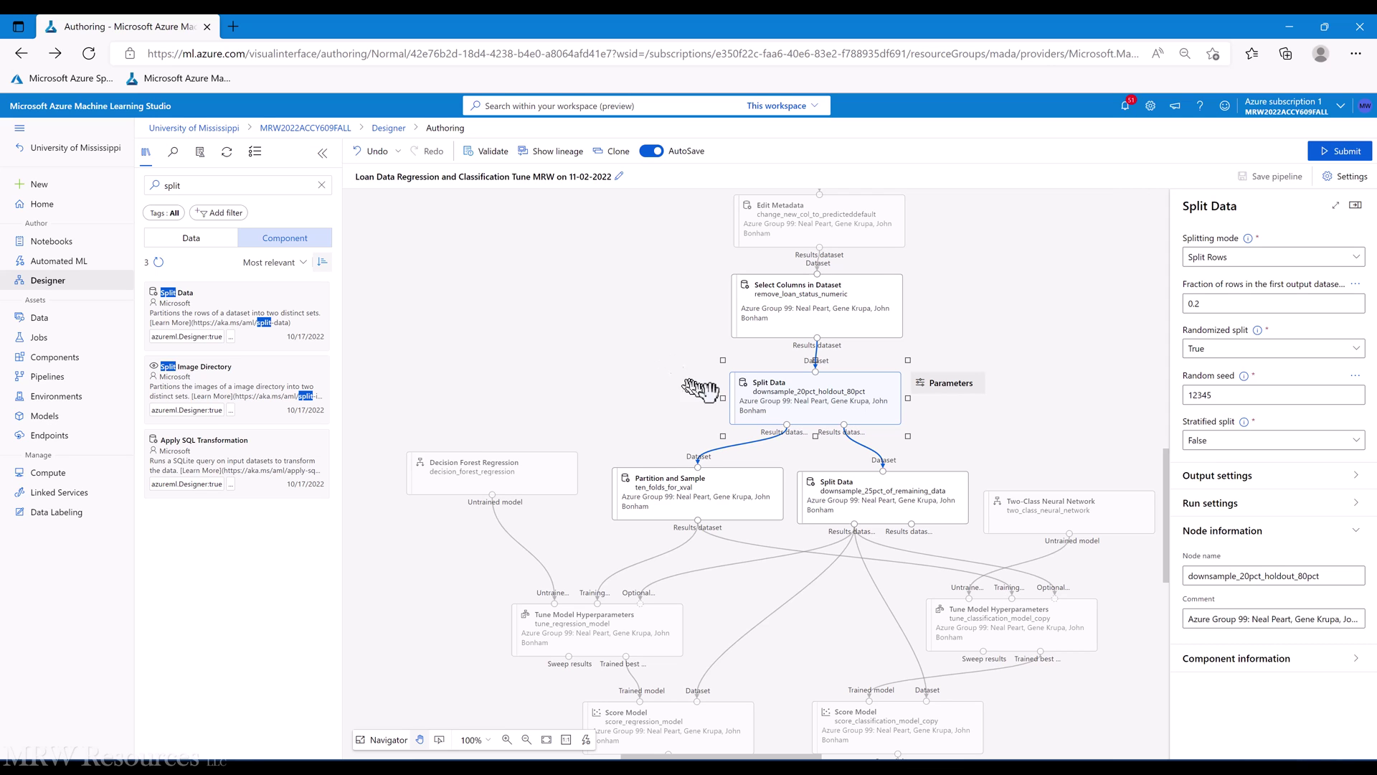
Examine the settings and connections of ten_folds_for_xval, tune_classification_model_copy and downsample_25pct_of_remaining_data, including where the validation data feeds in.
{"action": "left_click", "coordinate": [728, 492]}
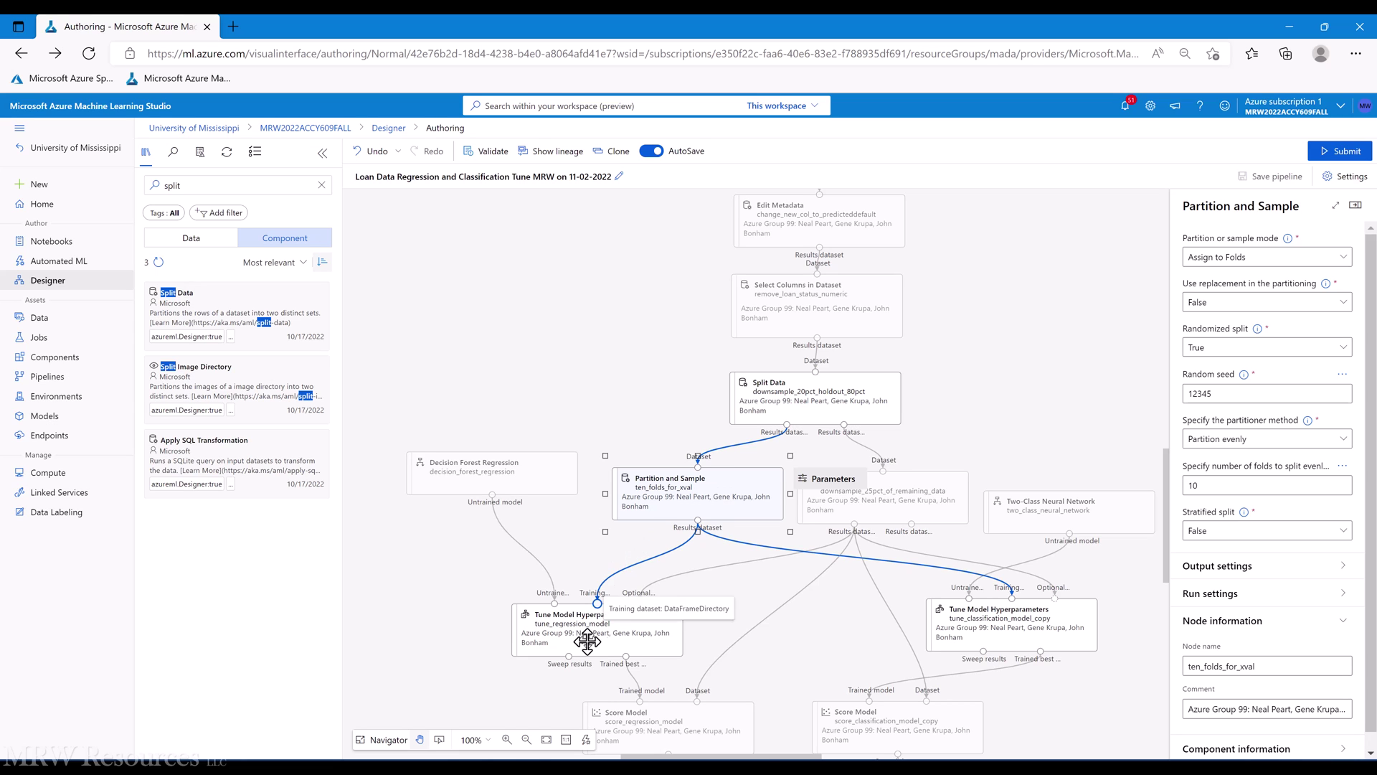
{"action": "left_click", "coordinate": [1012, 634]}
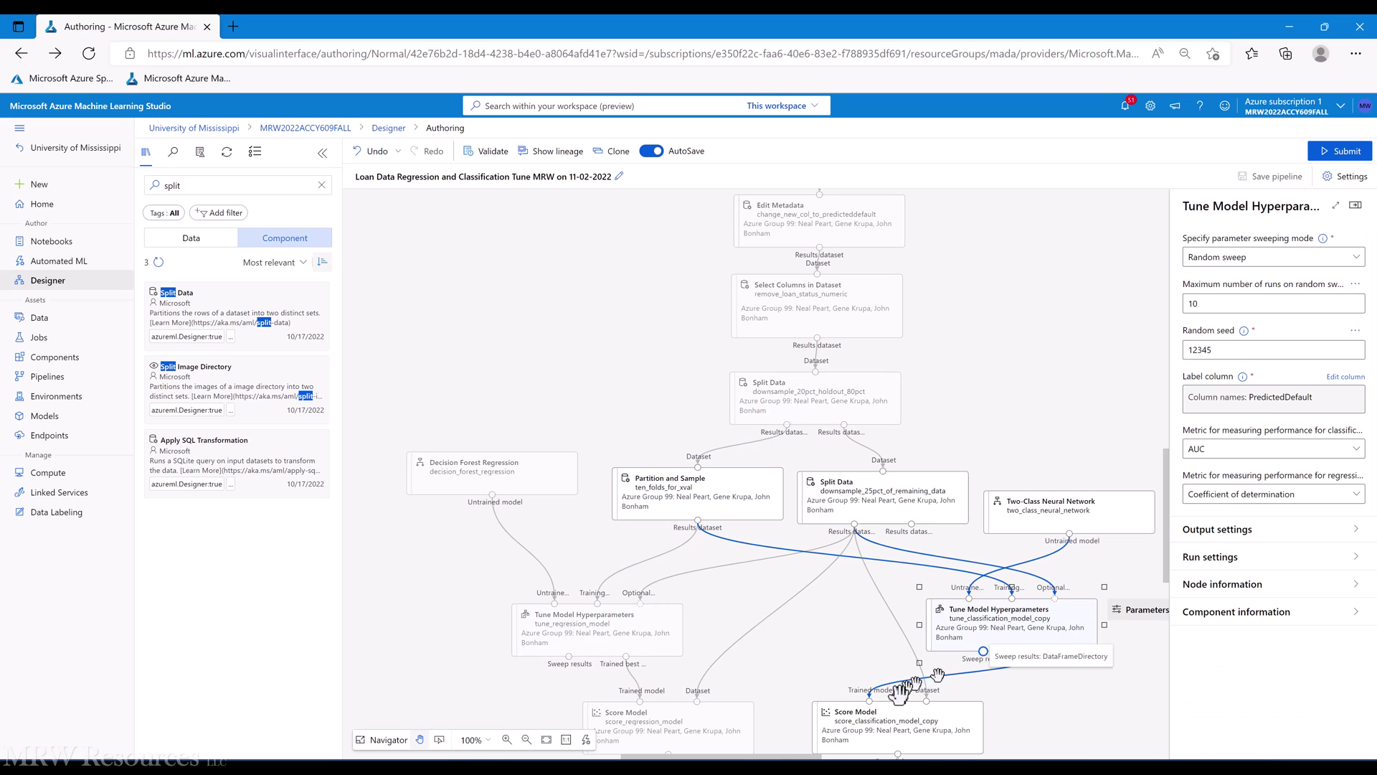
{"action": "scroll", "coordinate": [890, 721], "scroll_direction": "down", "scroll_amount": 2}
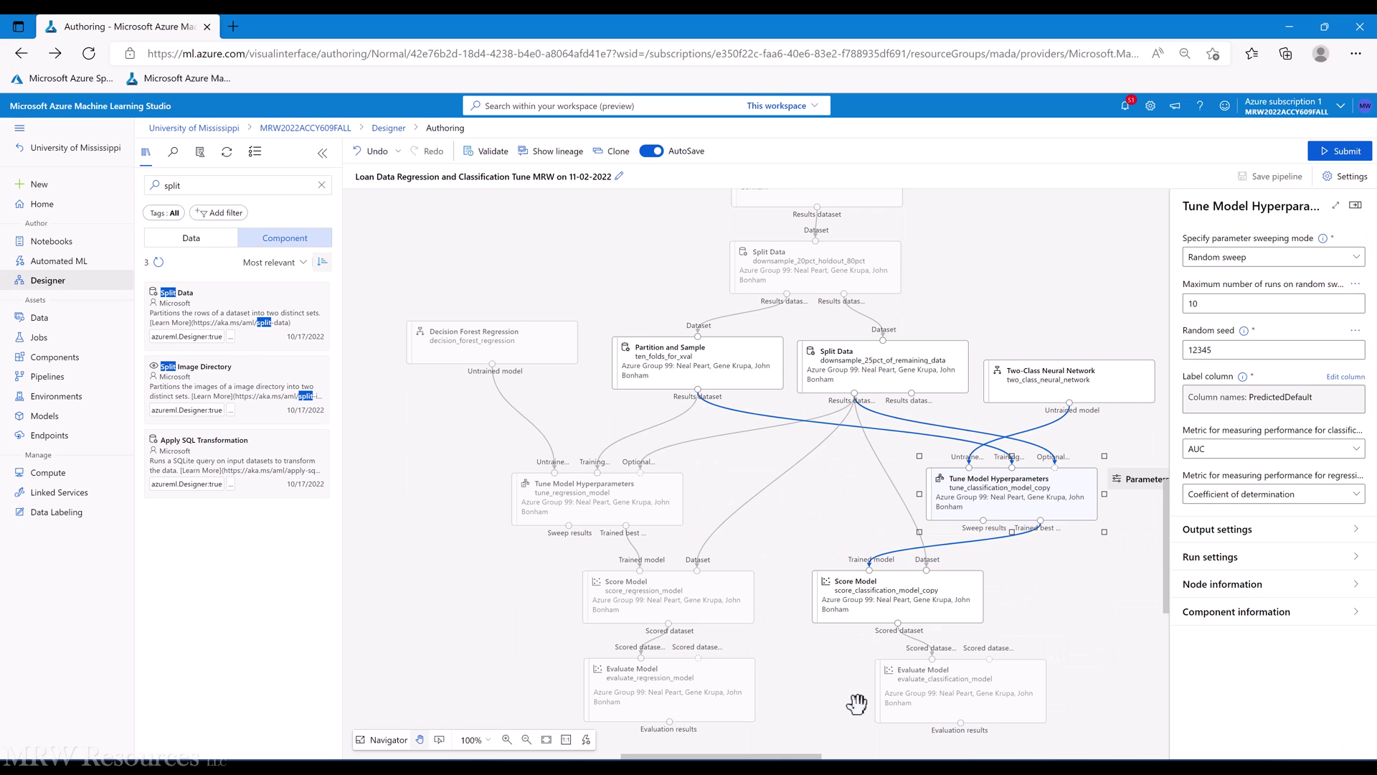
{"action": "left_click_drag", "start_coordinate": [911, 707], "coordinate": [871, 709]}
{"action": "scroll", "coordinate": [910, 517], "scroll_direction": "up", "scroll_amount": 2}
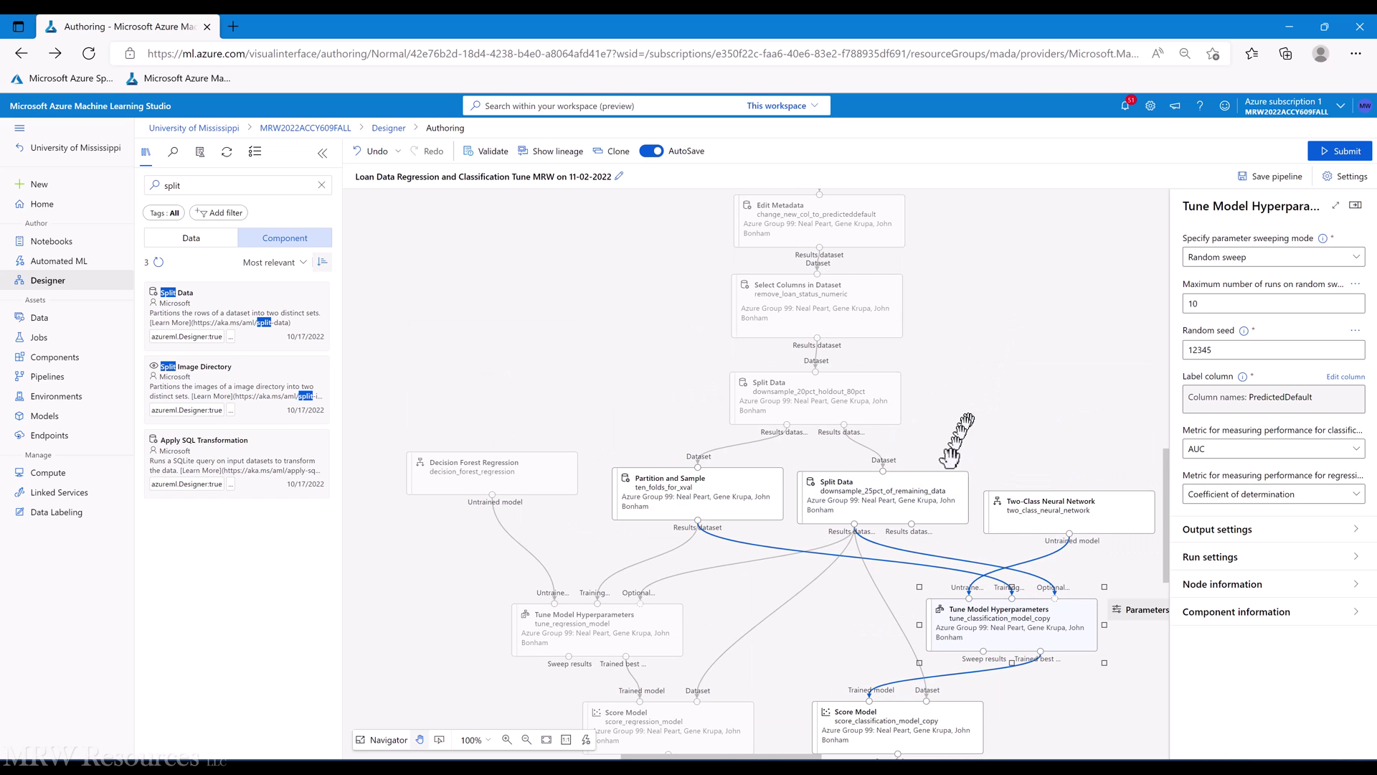
{"action": "left_click", "coordinate": [899, 490]}
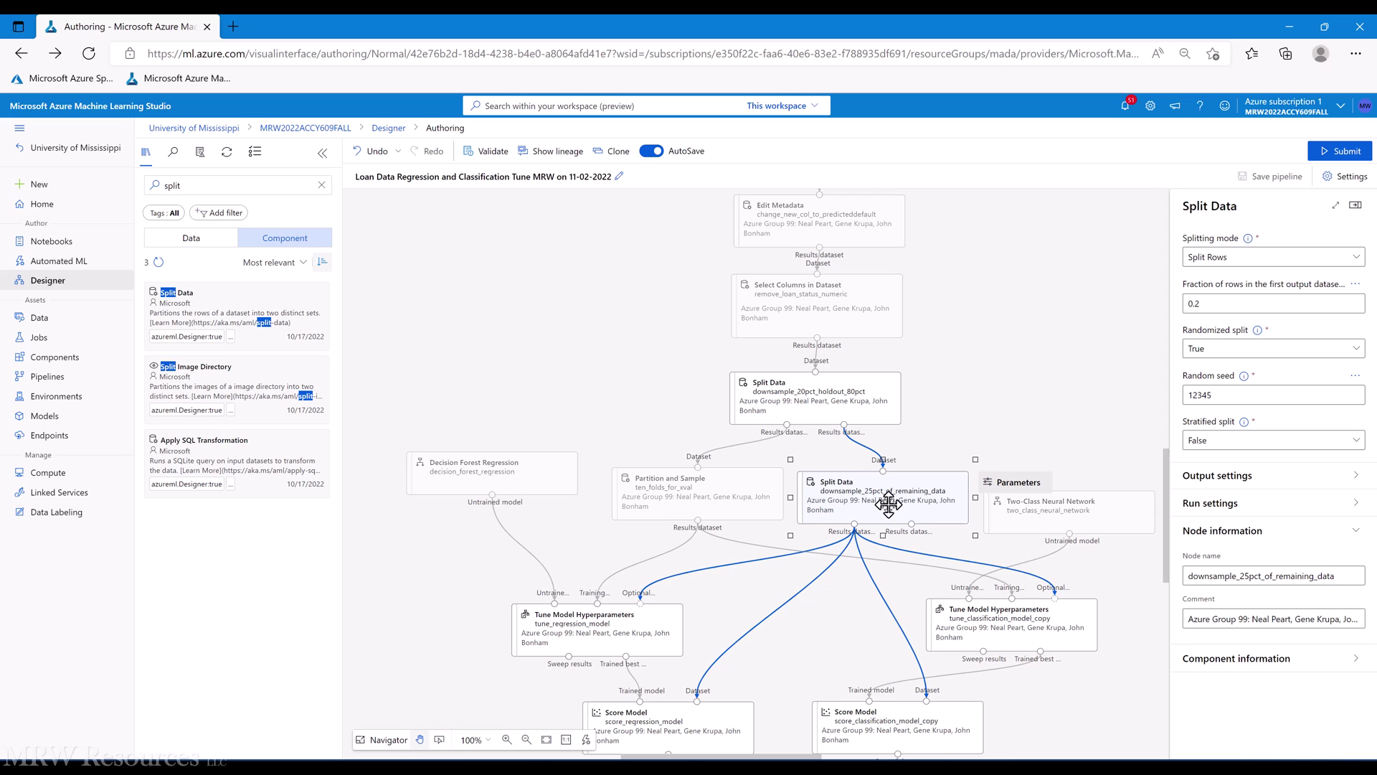
{"action": "scroll", "coordinate": [888, 506], "scroll_direction": "down", "scroll_amount": 1}
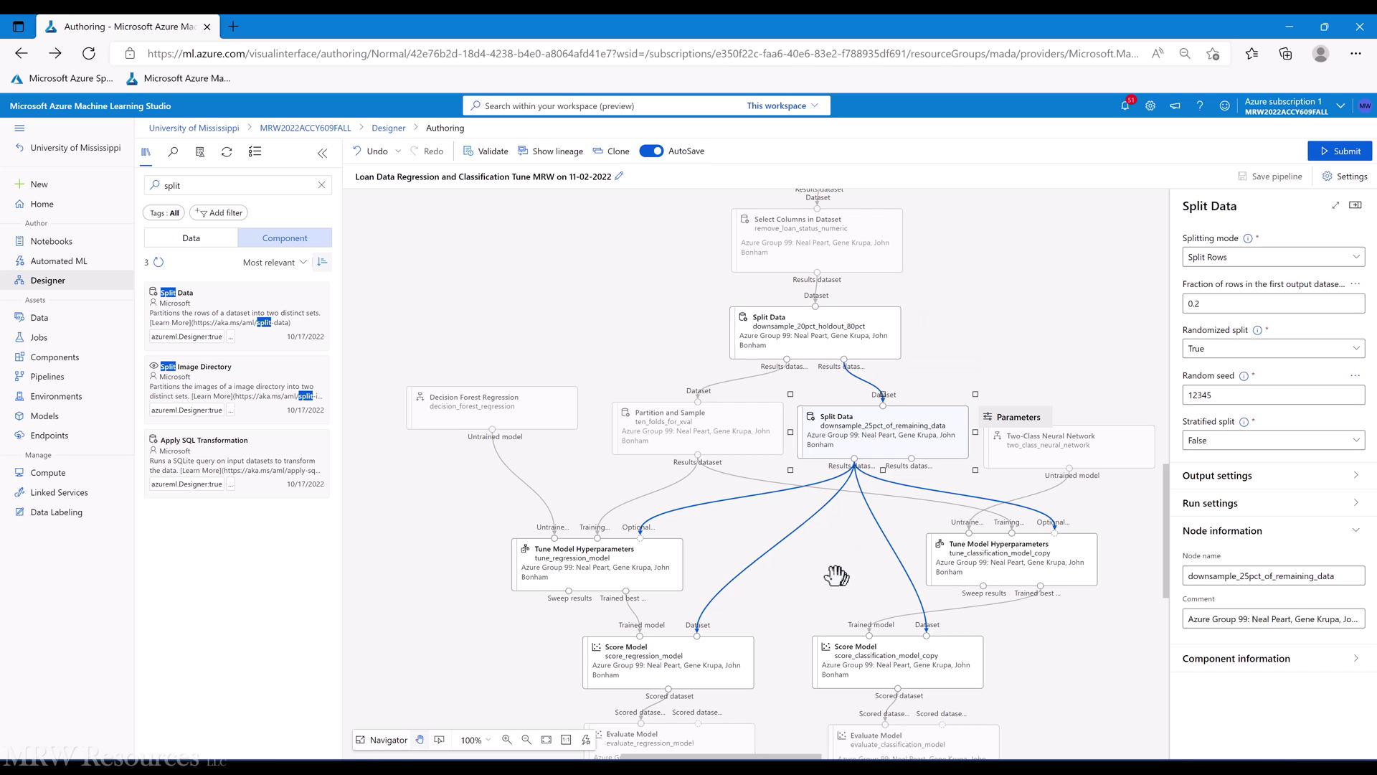
{"action": "mouse_move", "coordinate": [663, 558]}
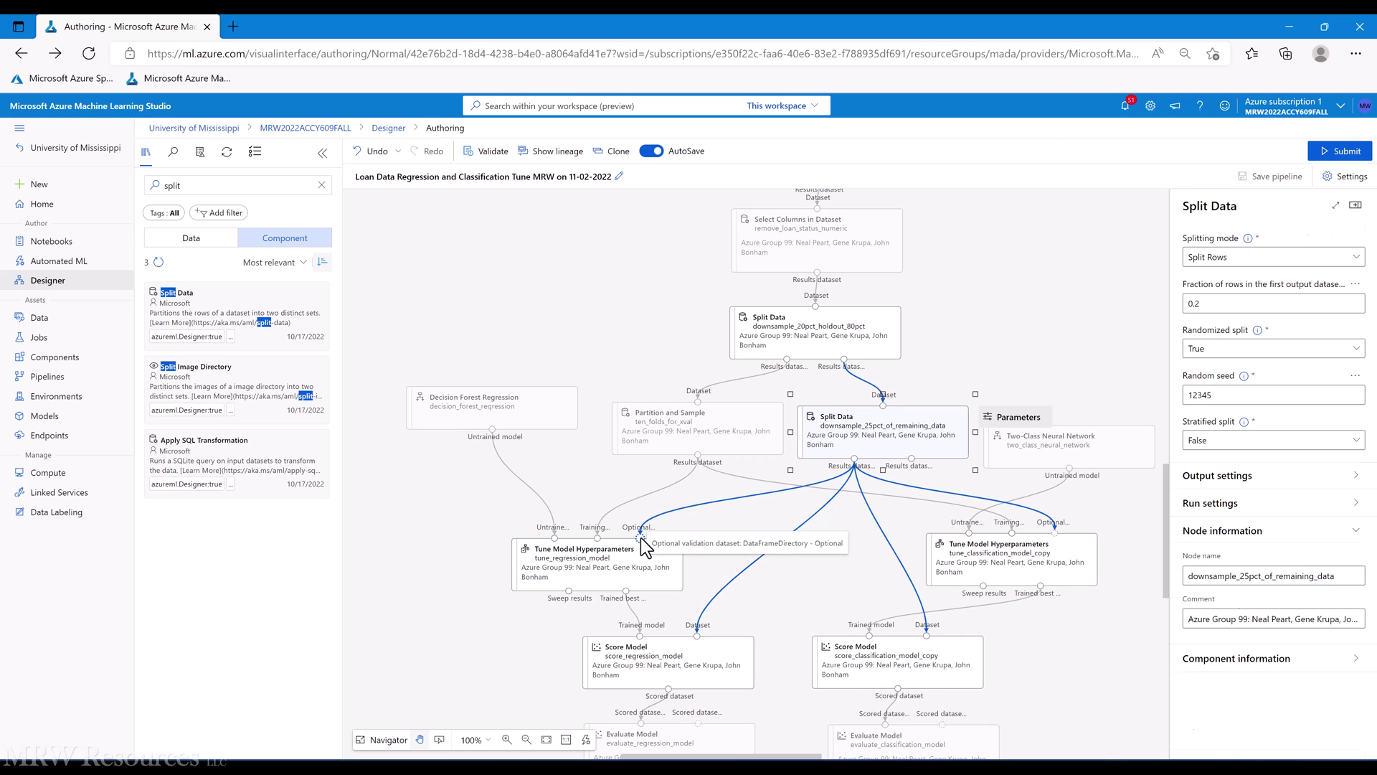
{"action": "left_click", "coordinate": [1004, 553]}
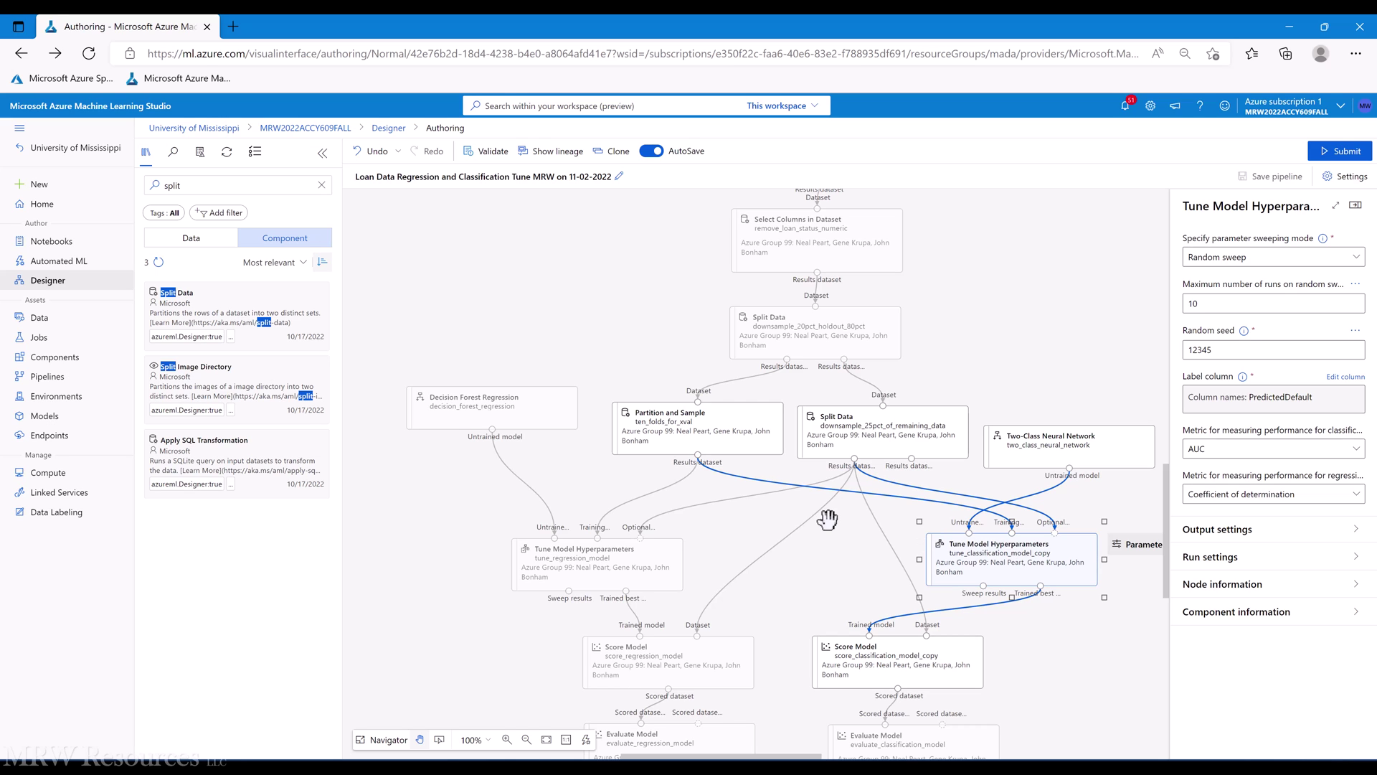
Delete the connections from downsample_25pct_of_remaining_data to score_regression_model and score_classification_model_copy.
{"action": "left_click", "coordinate": [797, 536]}
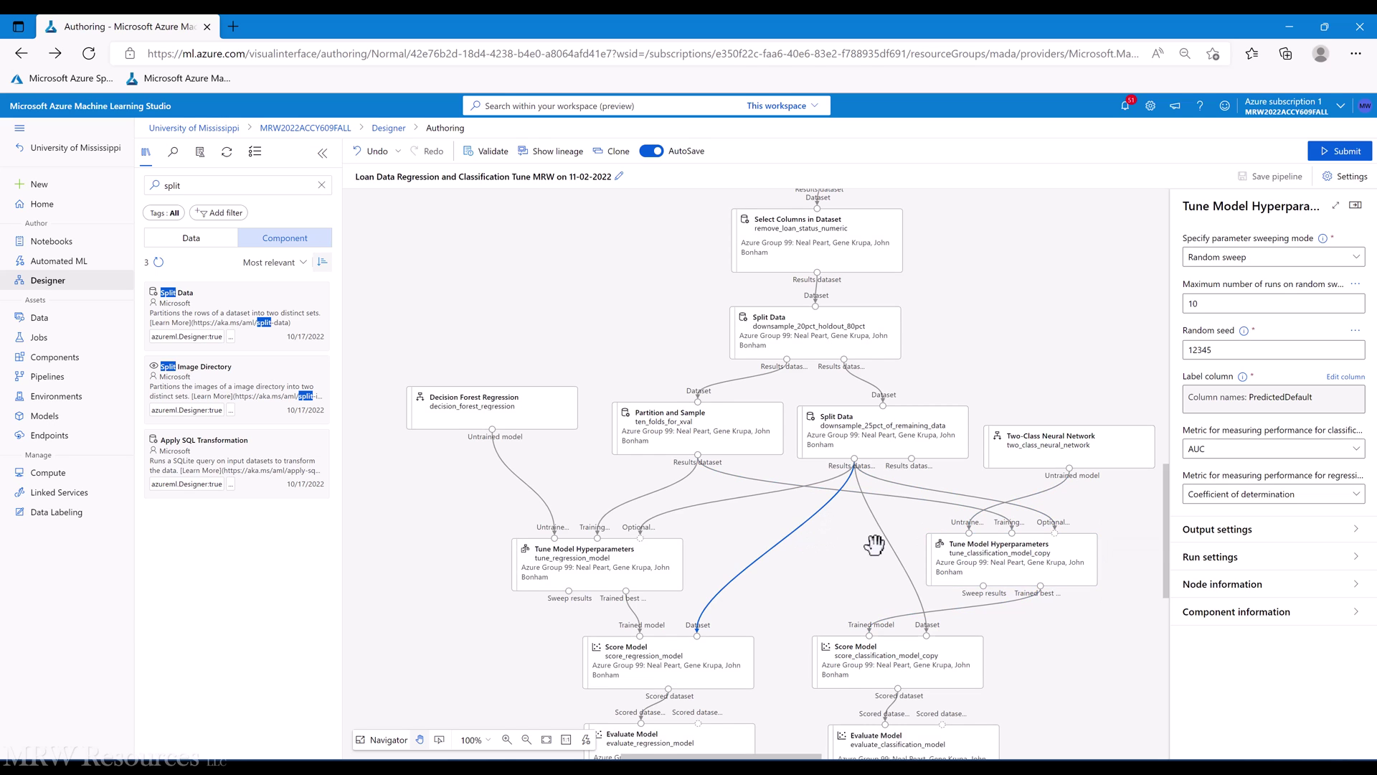
{"action": "key", "text": "Delete"}
{"action": "left_click", "coordinate": [902, 552]}
{"action": "key", "text": "Delete"}
Space the two Split Data nodes apart, connect the second output of downsample_20pct_holdout_80pct to both Score Model Dataset inputs, and submit the pipeline job.
{"action": "left_click_drag", "start_coordinate": [879, 444], "coordinate": [886, 445]}
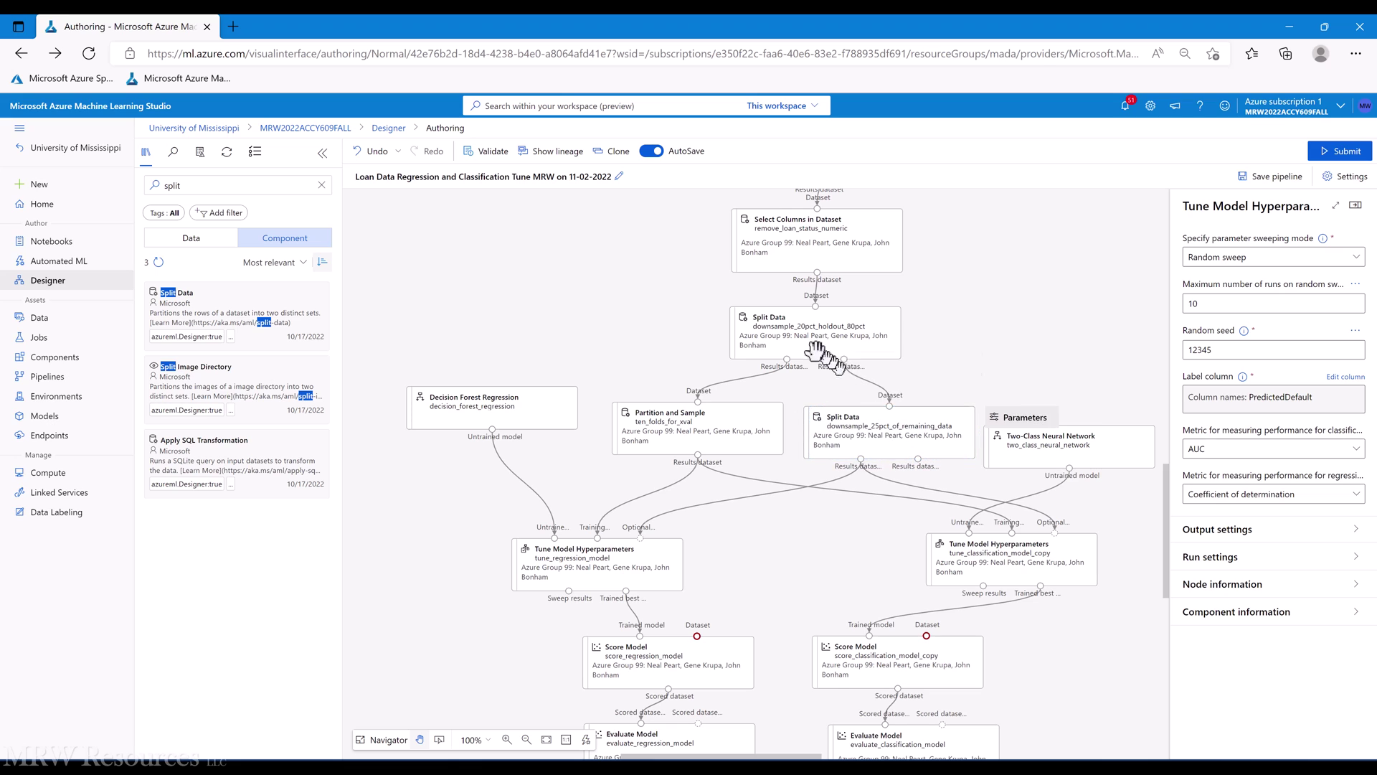
{"action": "left_click_drag", "start_coordinate": [808, 347], "coordinate": [760, 350]}
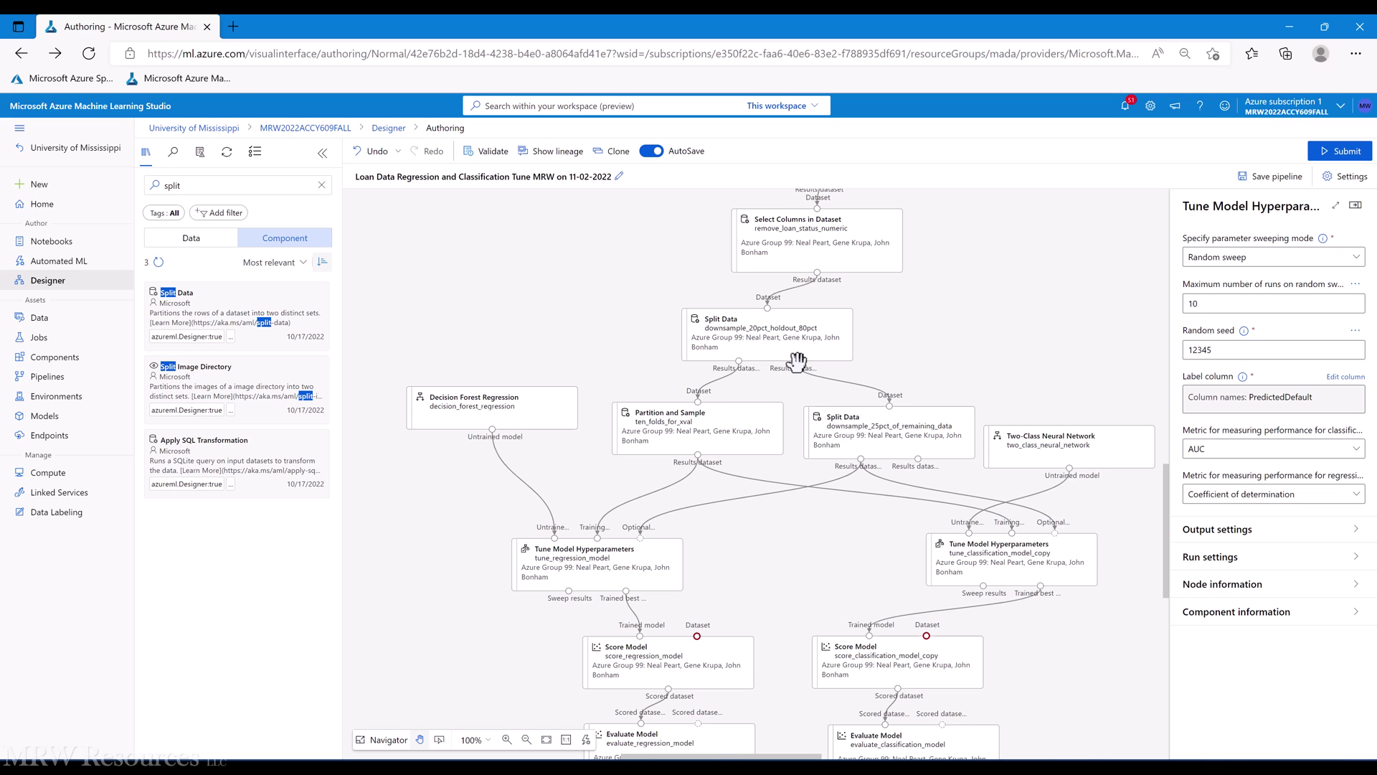
{"action": "left_click_drag", "start_coordinate": [795, 362], "coordinate": [927, 636]}
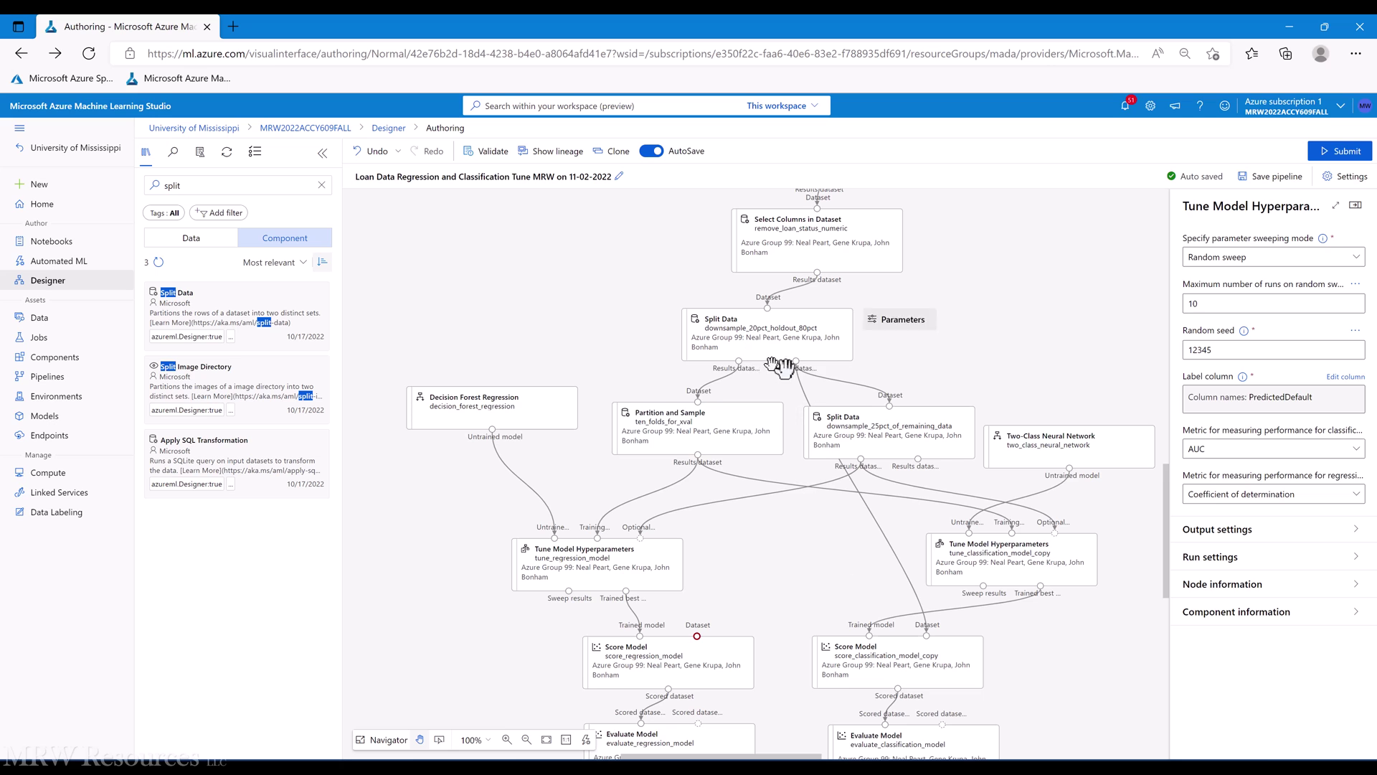
{"action": "left_click_drag", "start_coordinate": [796, 361], "coordinate": [698, 636]}
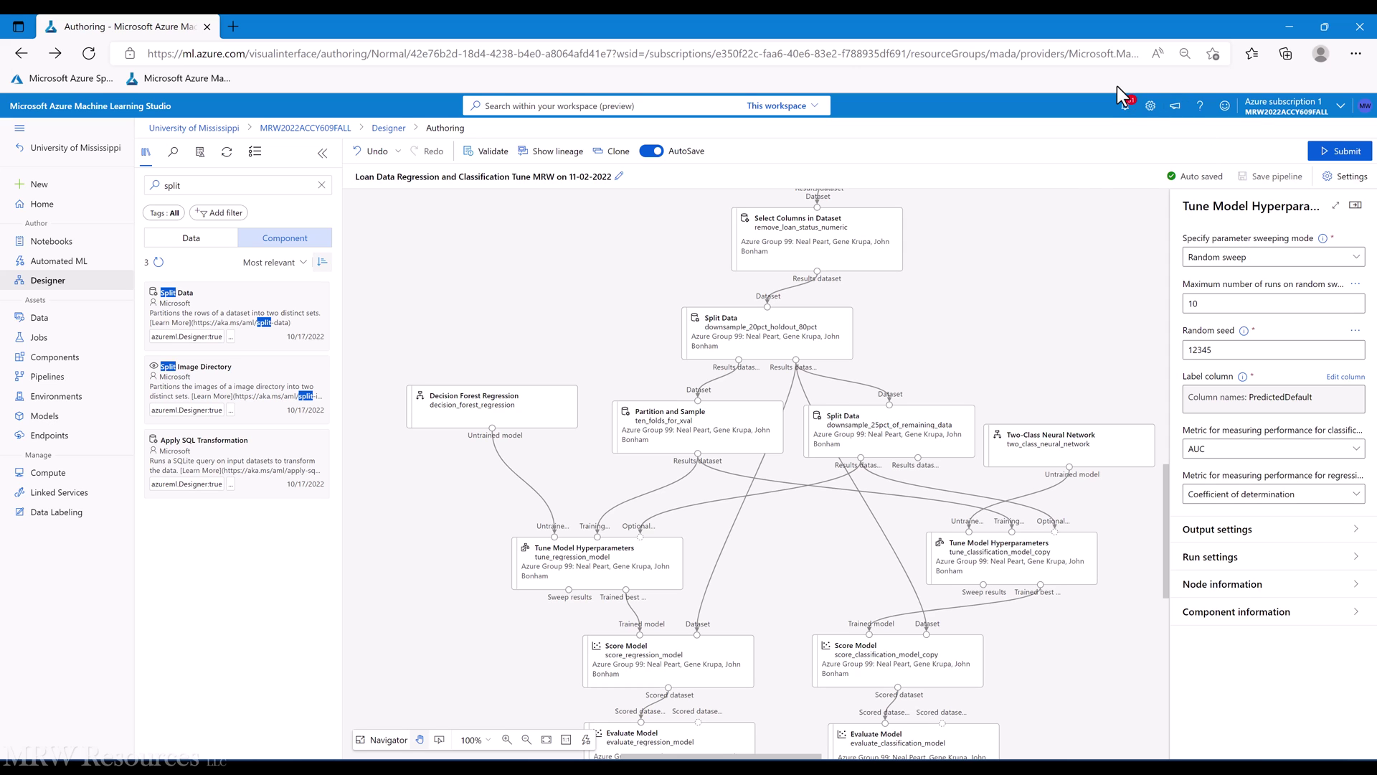
{"action": "left_click", "coordinate": [1340, 152]}
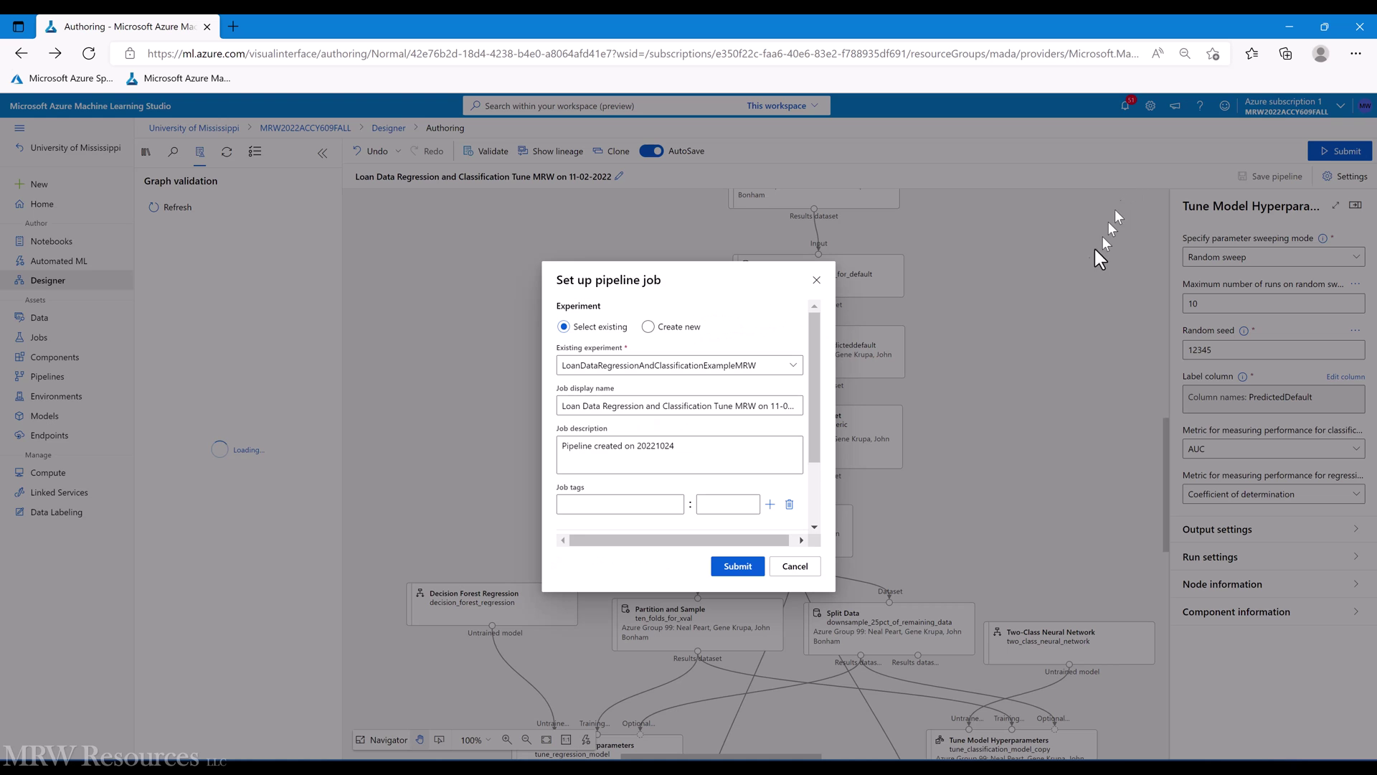
{"action": "left_click", "coordinate": [737, 566]}
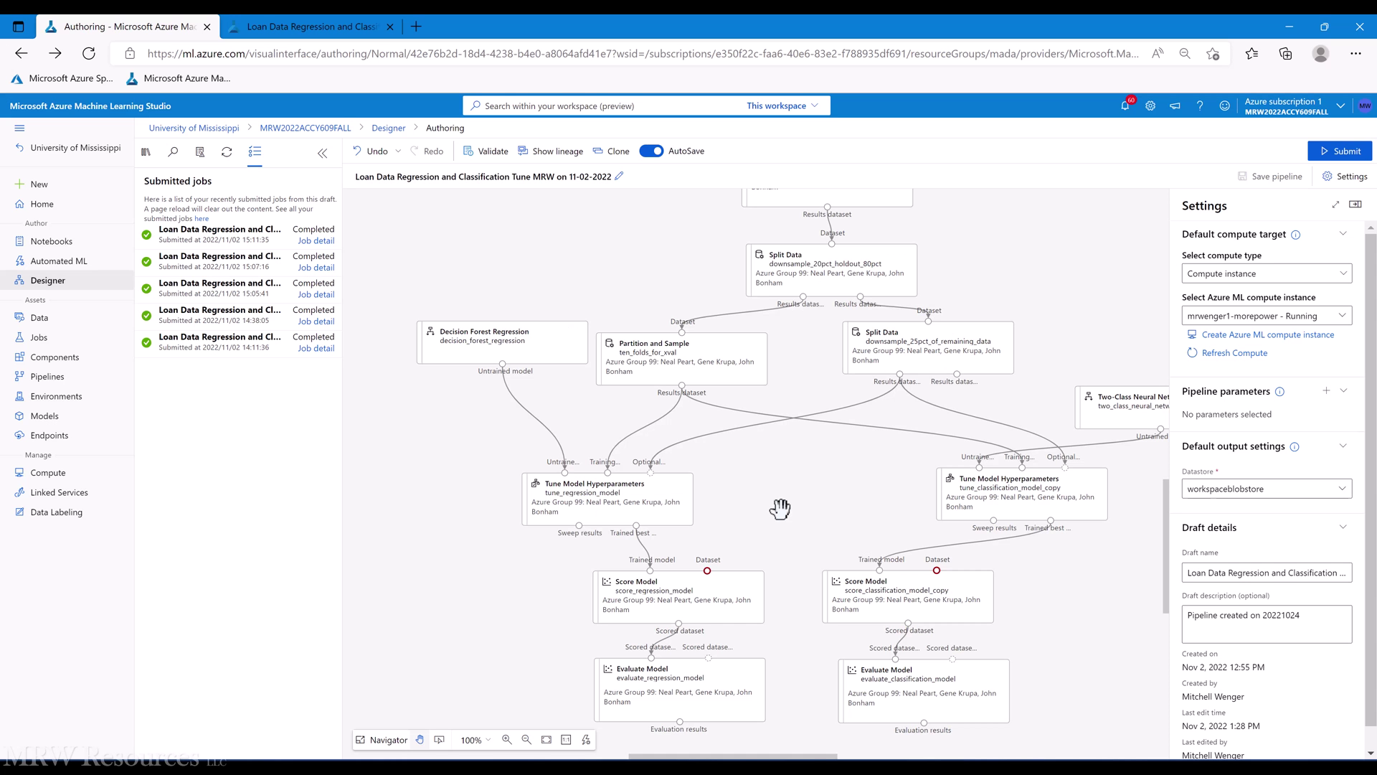
Connect the first output of downsample_20pct_holdout_80pct to the Dataset inputs of both Score Model nodes and submit the pipeline to LoanDataRegressionAndClassificationExampleMRW.
{"action": "mouse_move", "coordinate": [796, 276]}
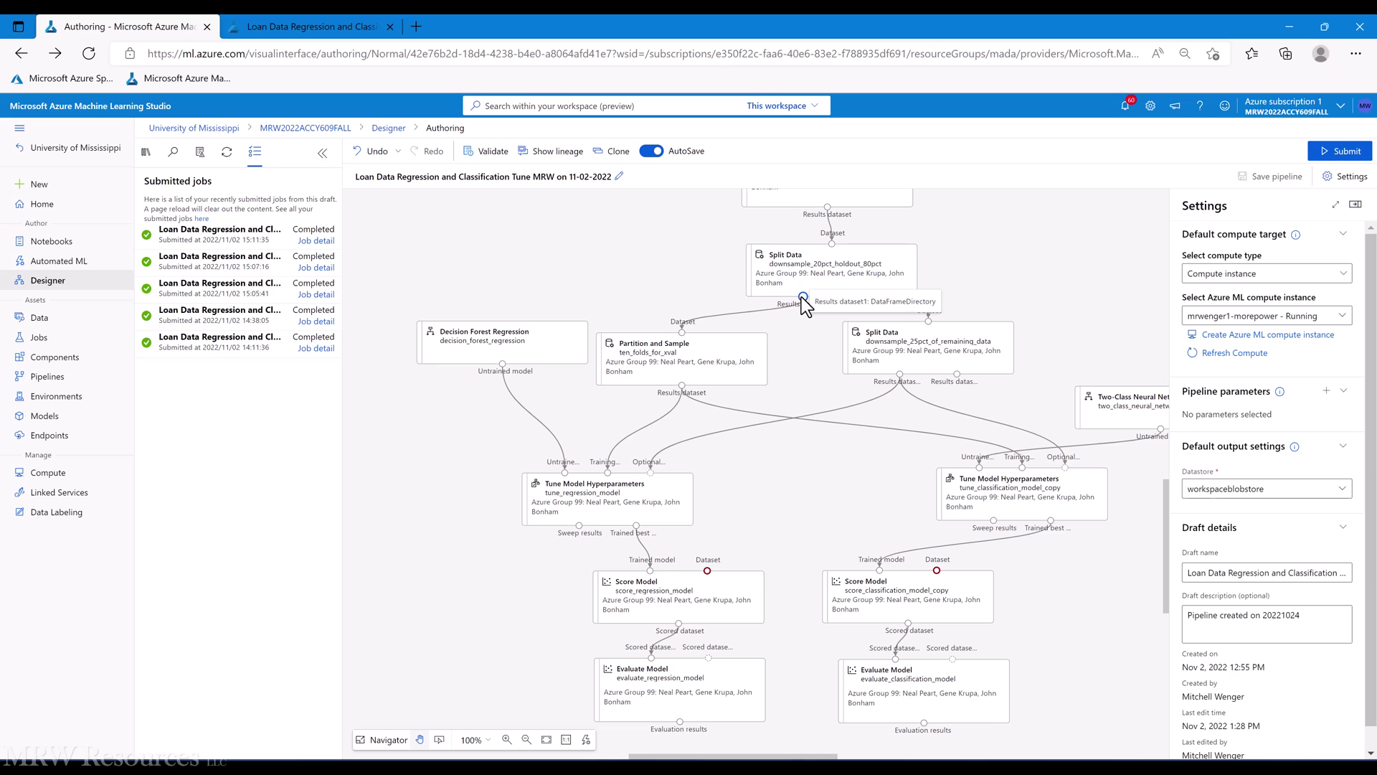
{"action": "left_click_drag", "start_coordinate": [804, 296], "coordinate": [726, 564]}
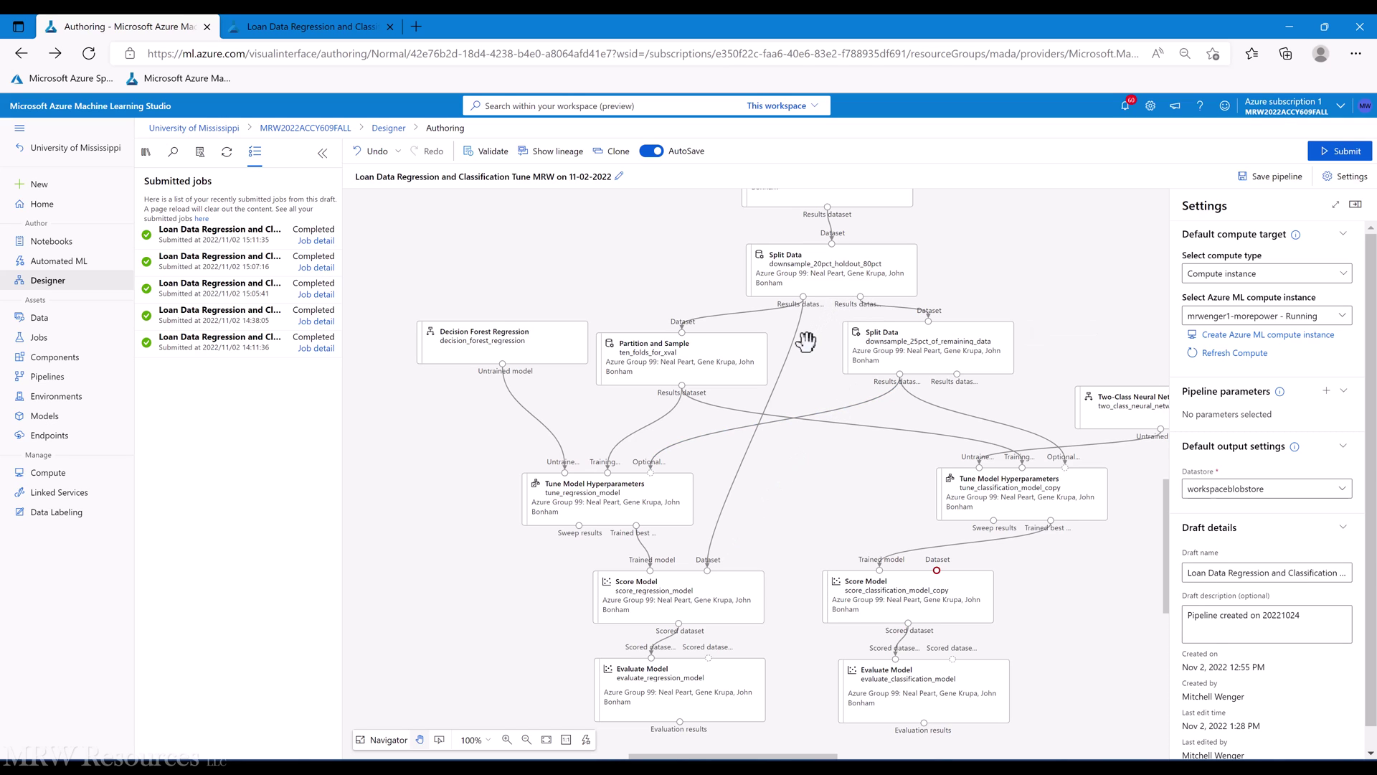
{"action": "left_click_drag", "start_coordinate": [804, 296], "coordinate": [937, 570]}
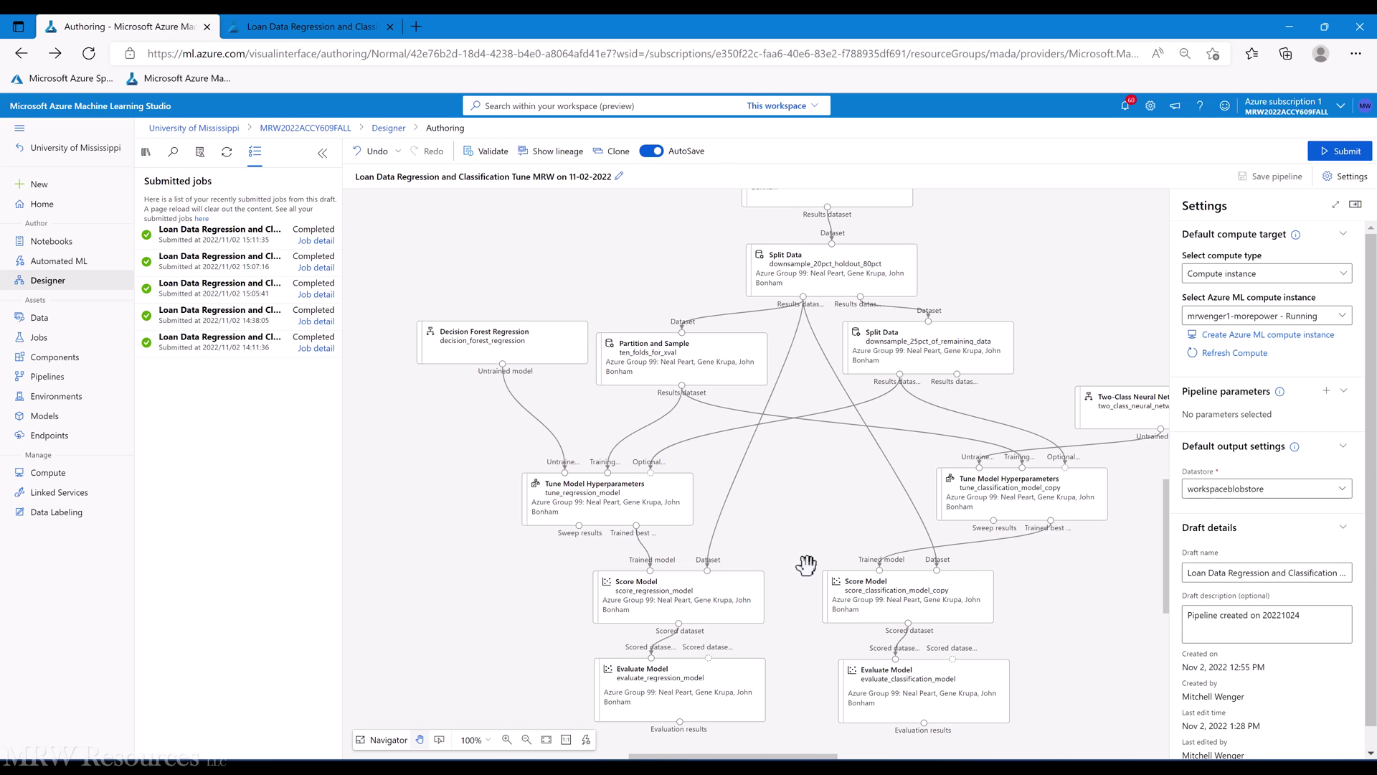
{"action": "left_click", "coordinate": [1335, 153]}
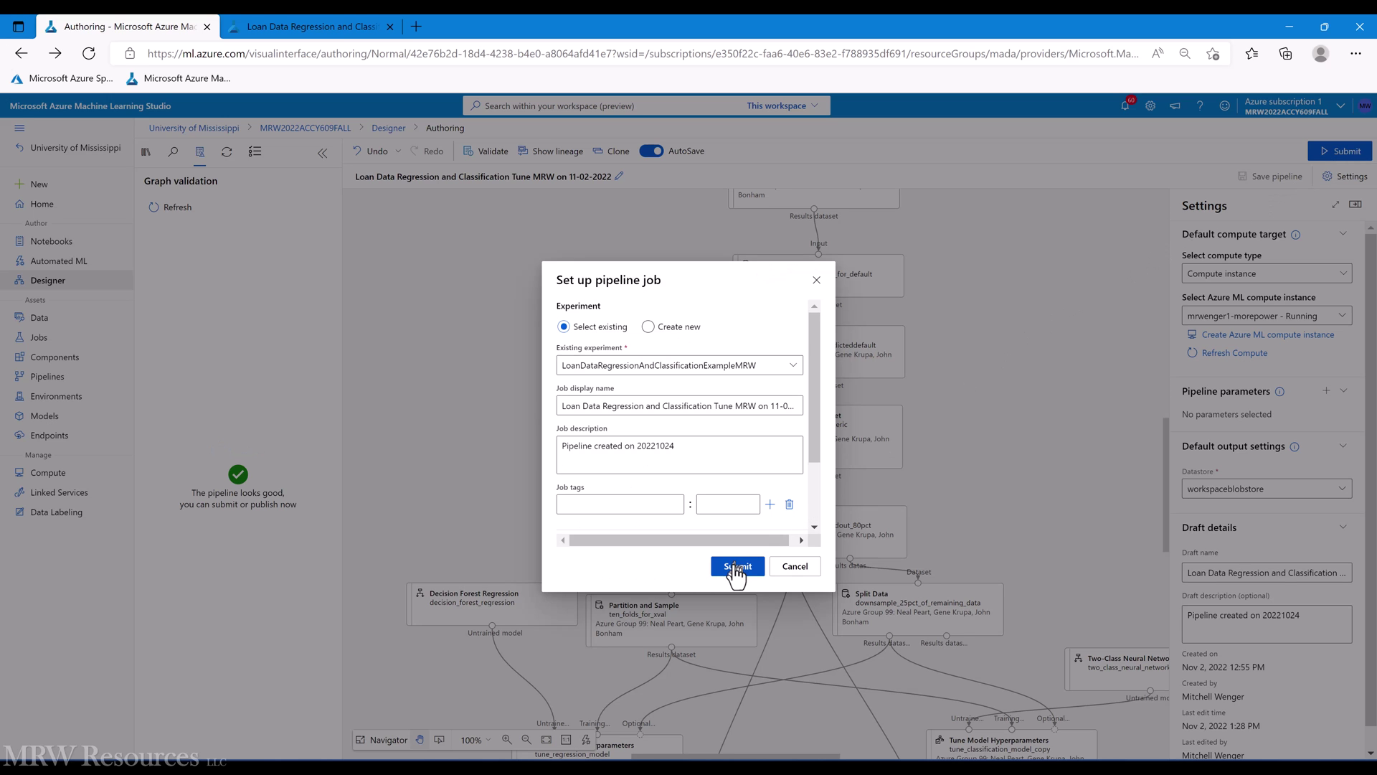
{"action": "left_click", "coordinate": [736, 572]}
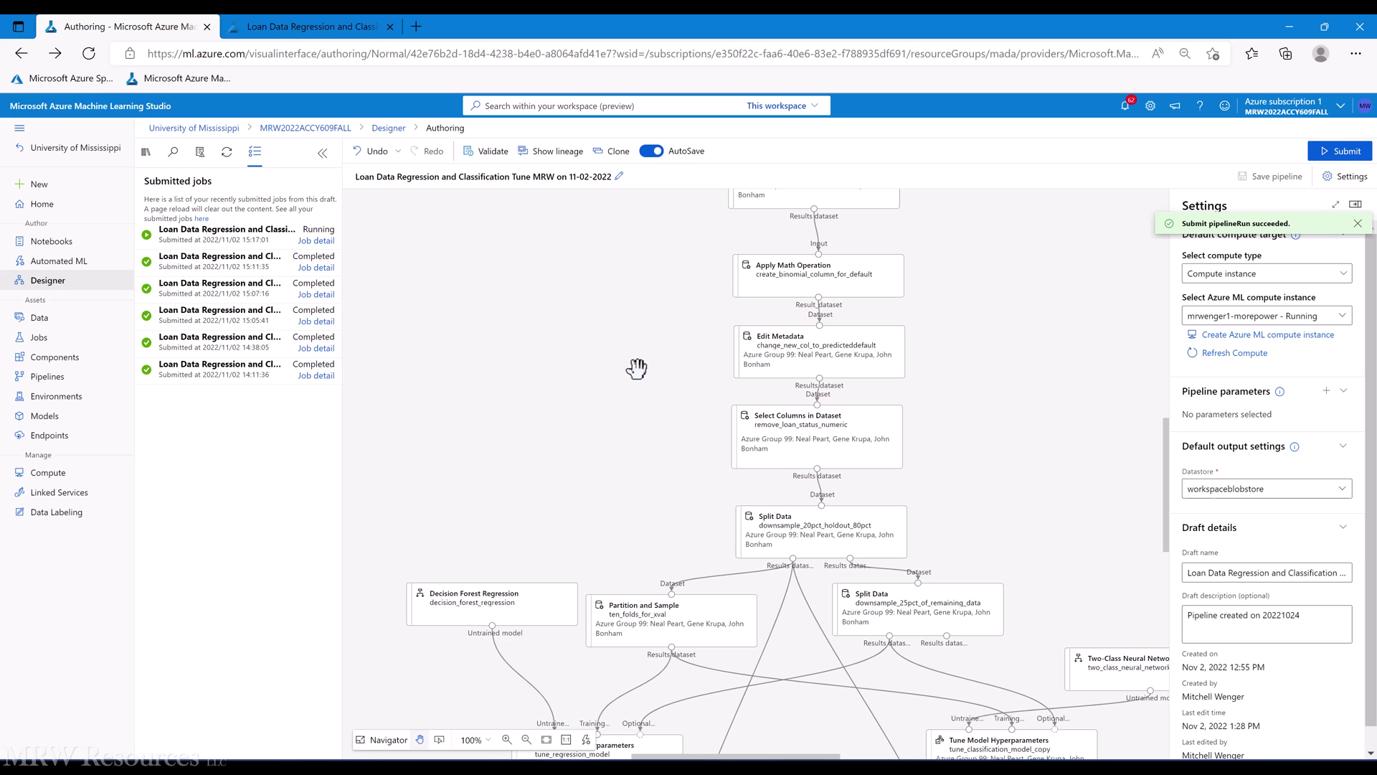
Open the completed job of the loan Tune pipeline and review the sweep results of tune_regression_model in full view.
{"action": "left_click", "coordinate": [347, 29]}
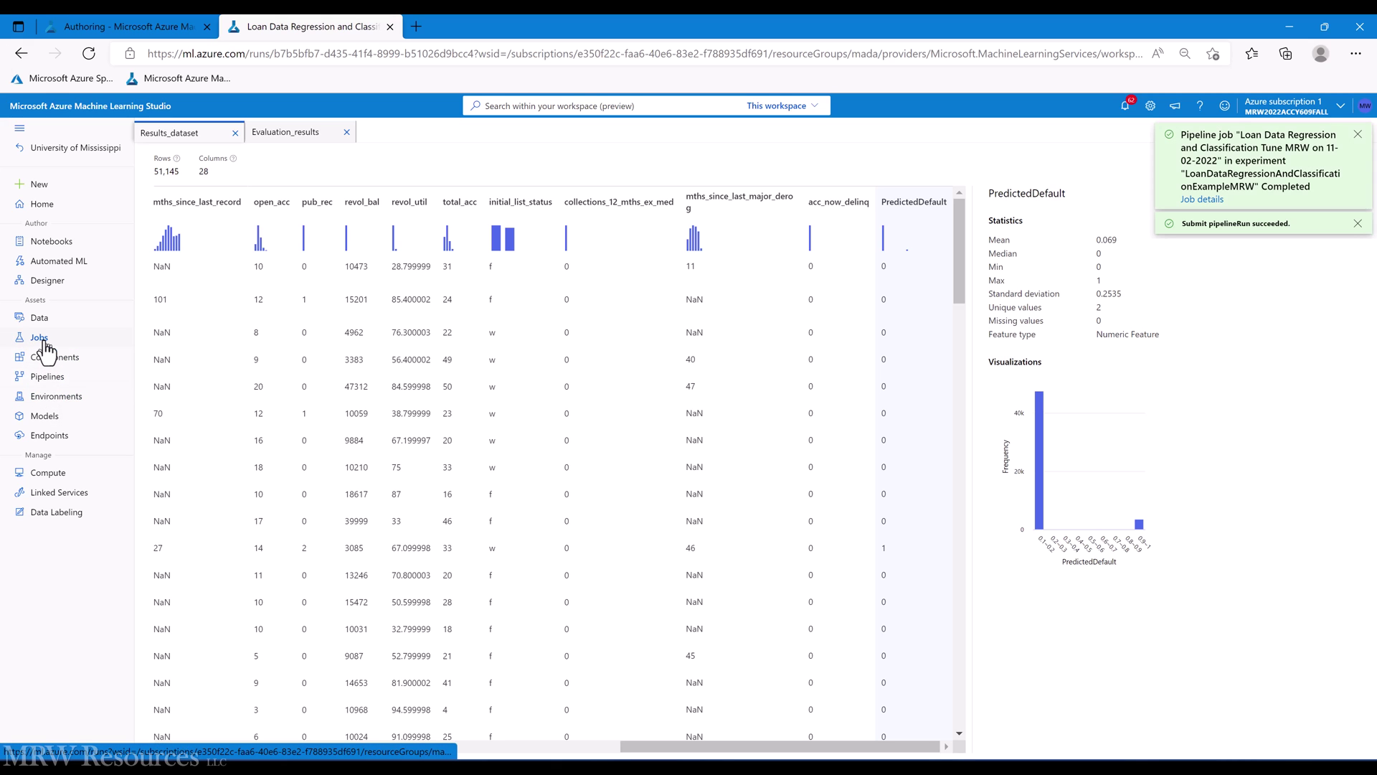
{"action": "left_click", "coordinate": [41, 339]}
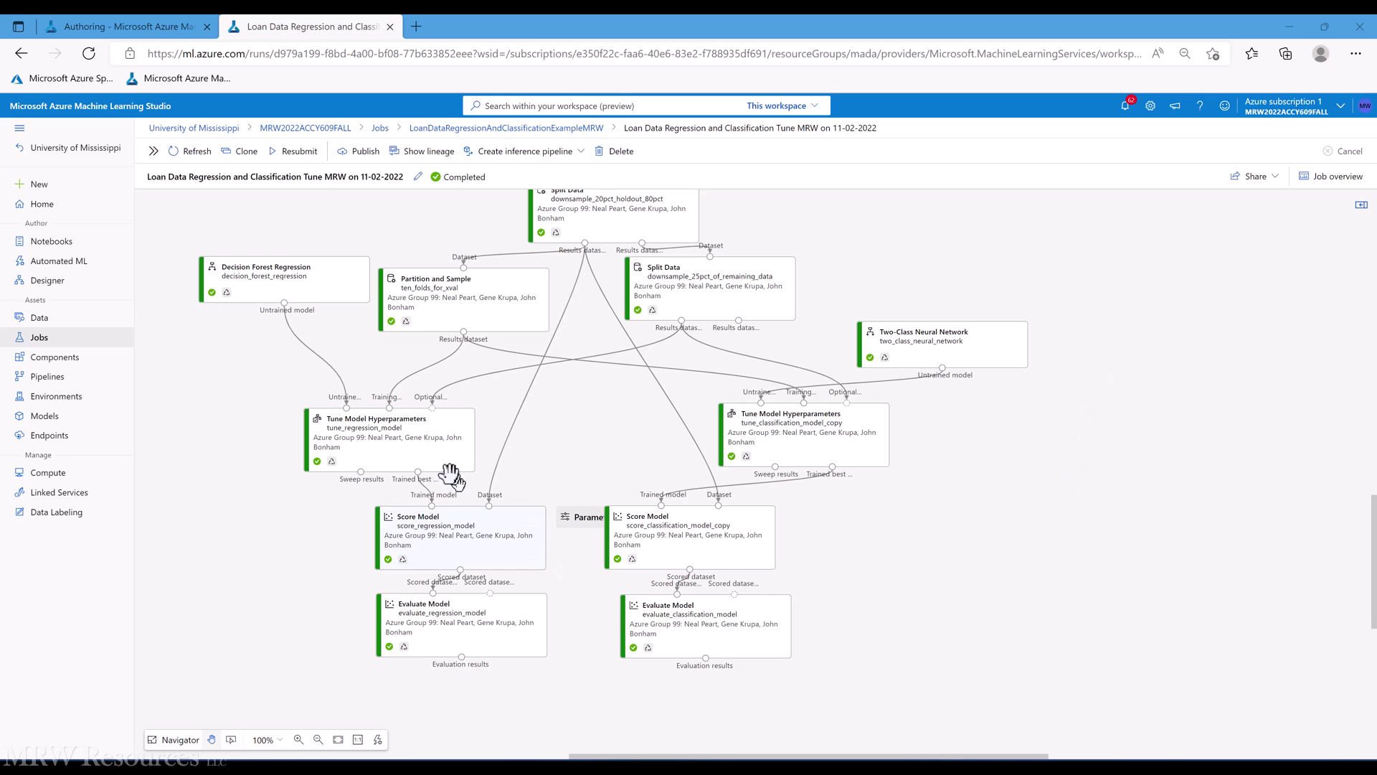
{"action": "right_click", "coordinate": [422, 455]}
{"action": "mouse_move", "coordinate": [462, 556]}
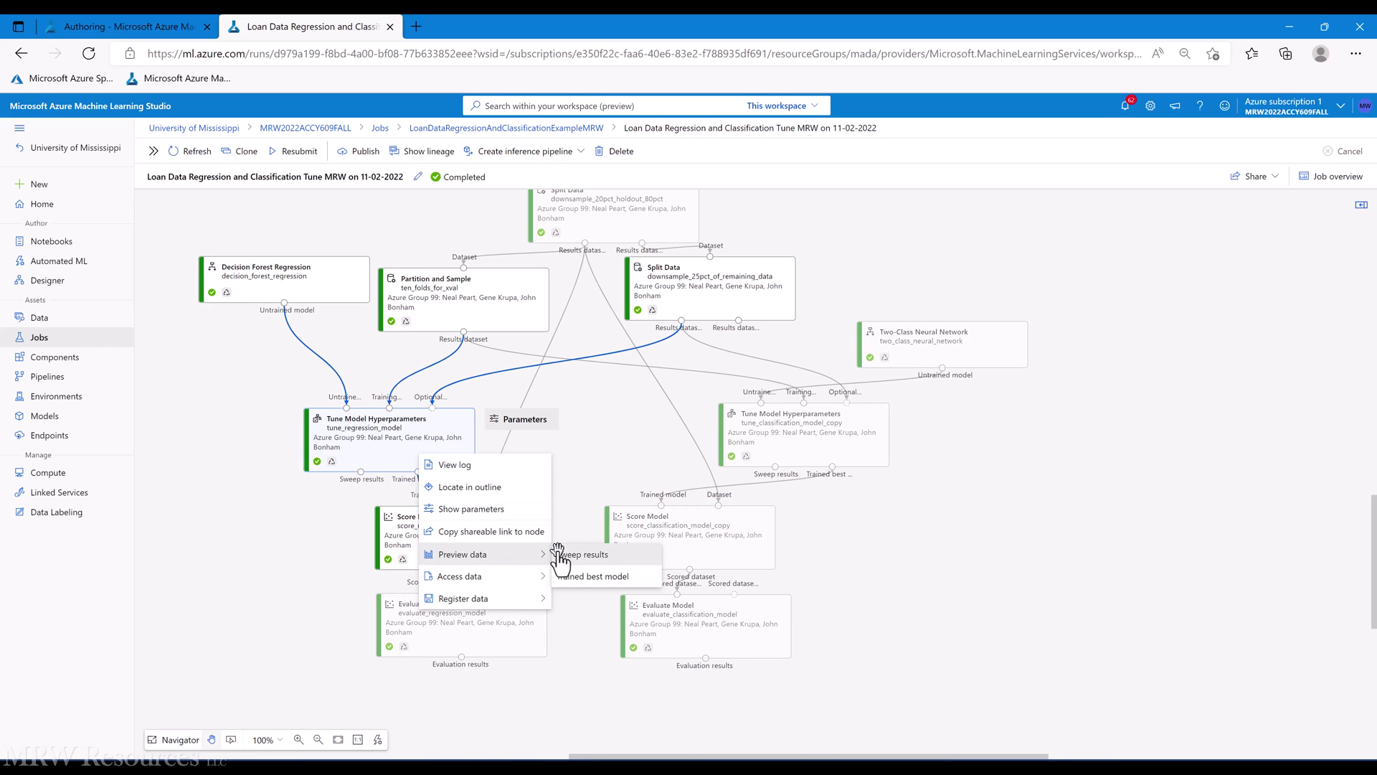
{"action": "left_click", "coordinate": [558, 556]}
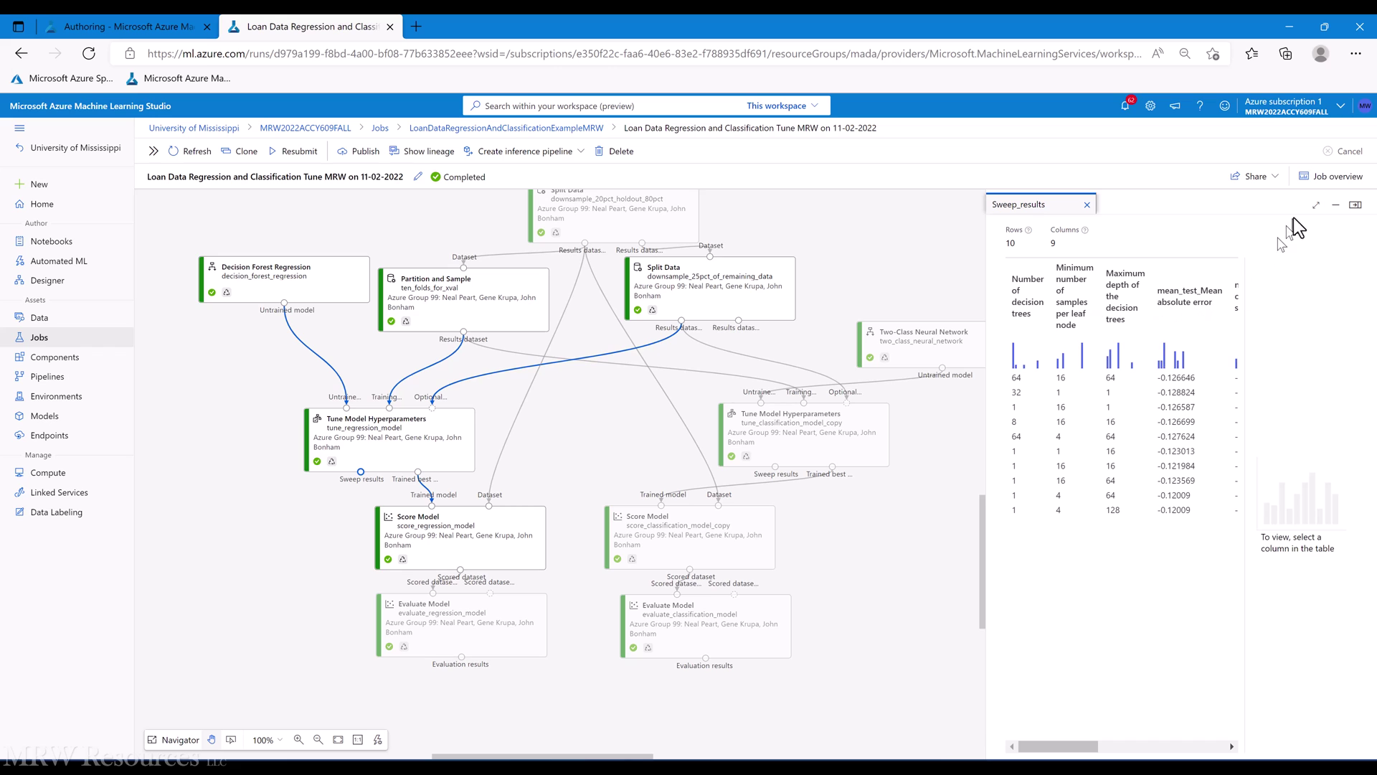
{"action": "left_click", "coordinate": [1316, 206]}
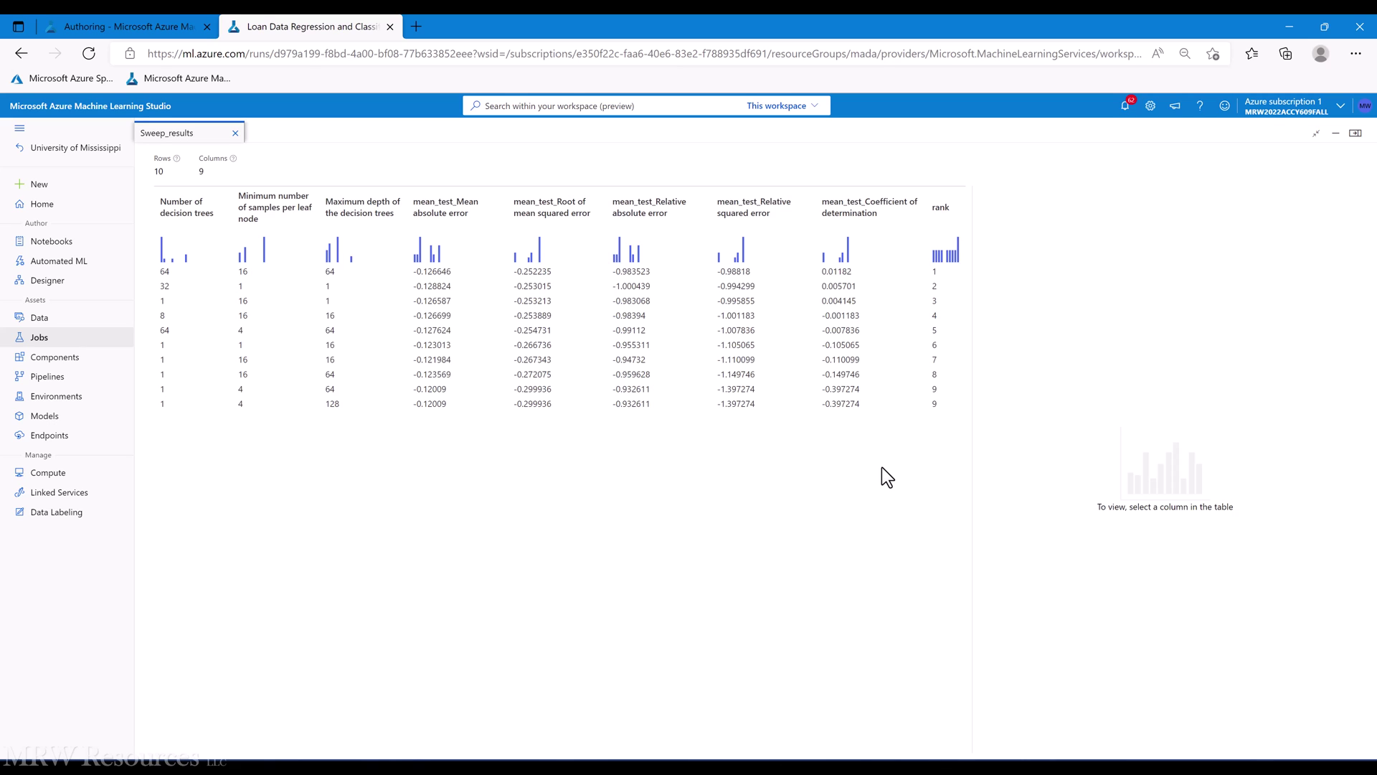
{"action": "left_click", "coordinate": [234, 134]}
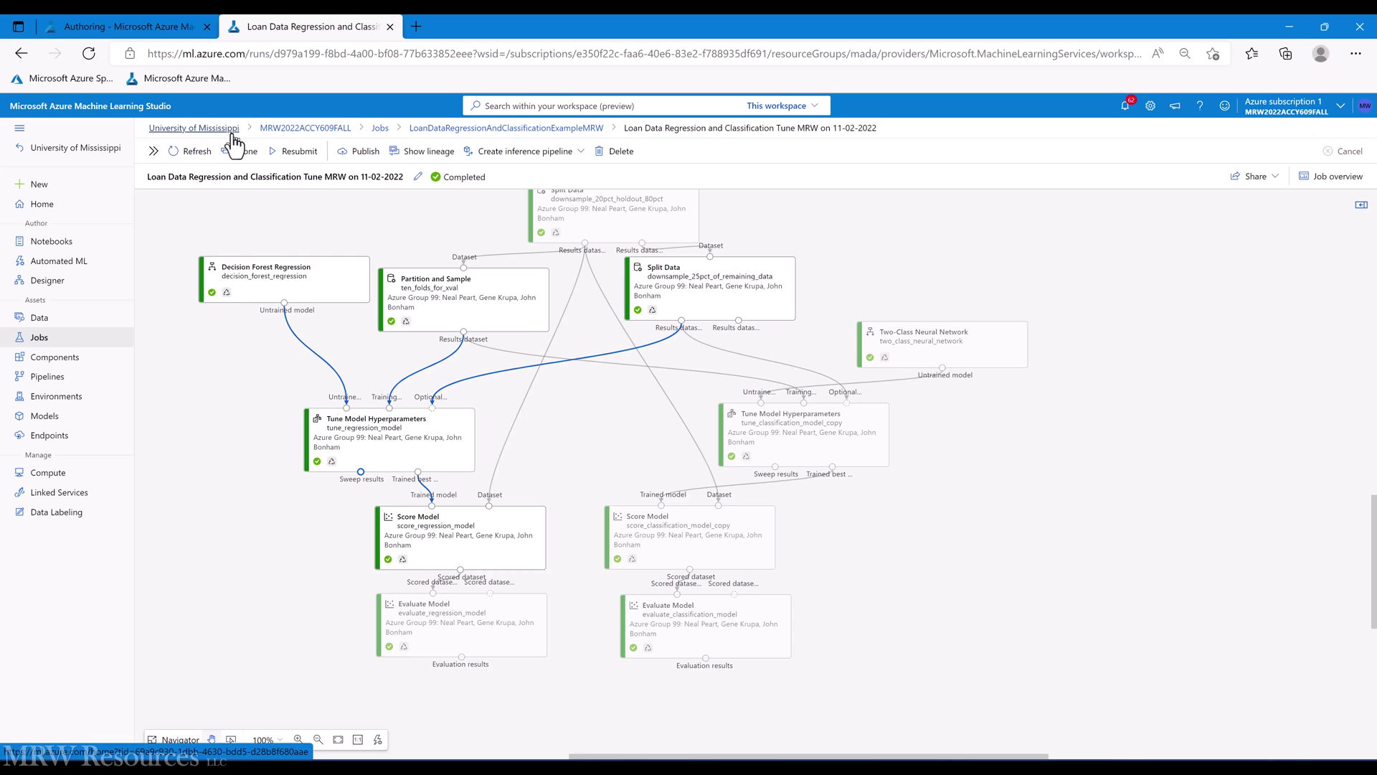
Preview the evaluation results of evaluate_regression_model in full view.
{"action": "right_click", "coordinate": [423, 626]}
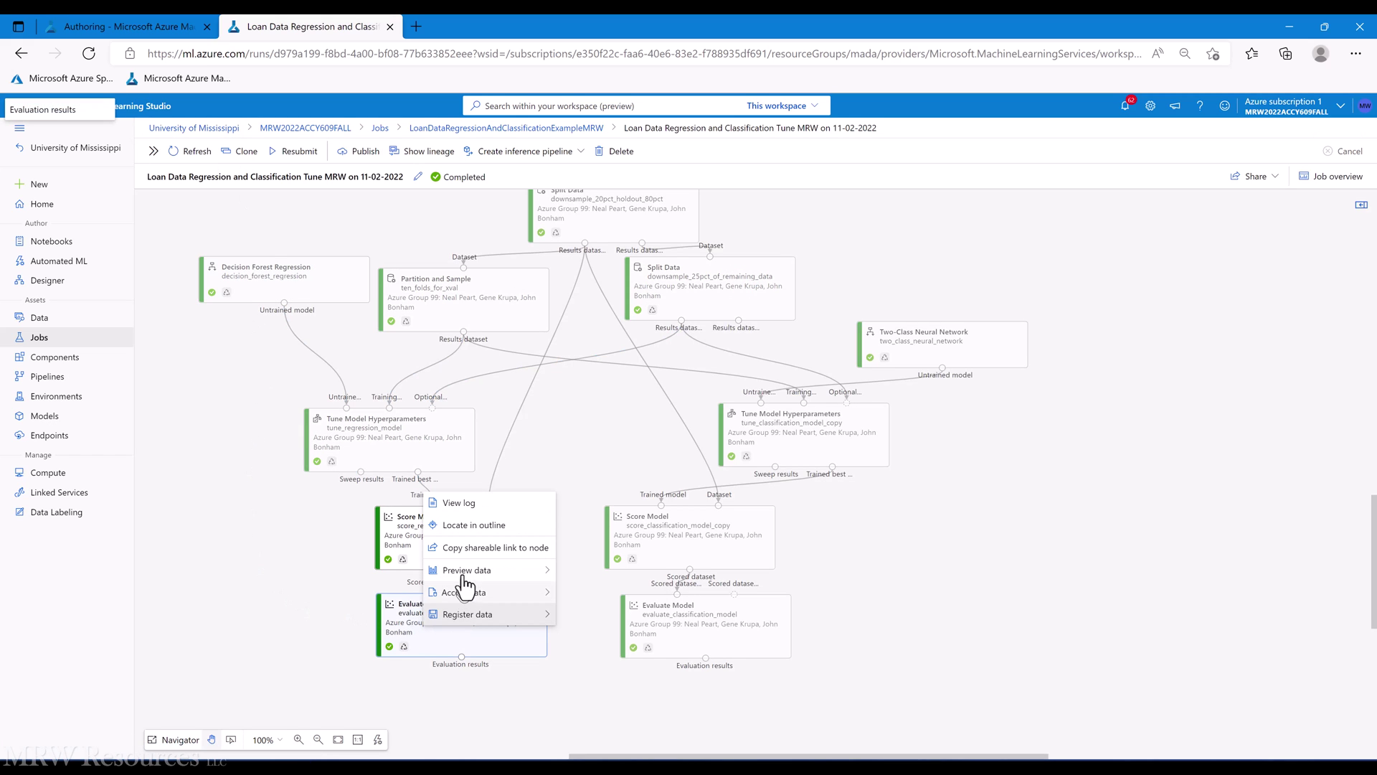
{"action": "mouse_move", "coordinate": [465, 574]}
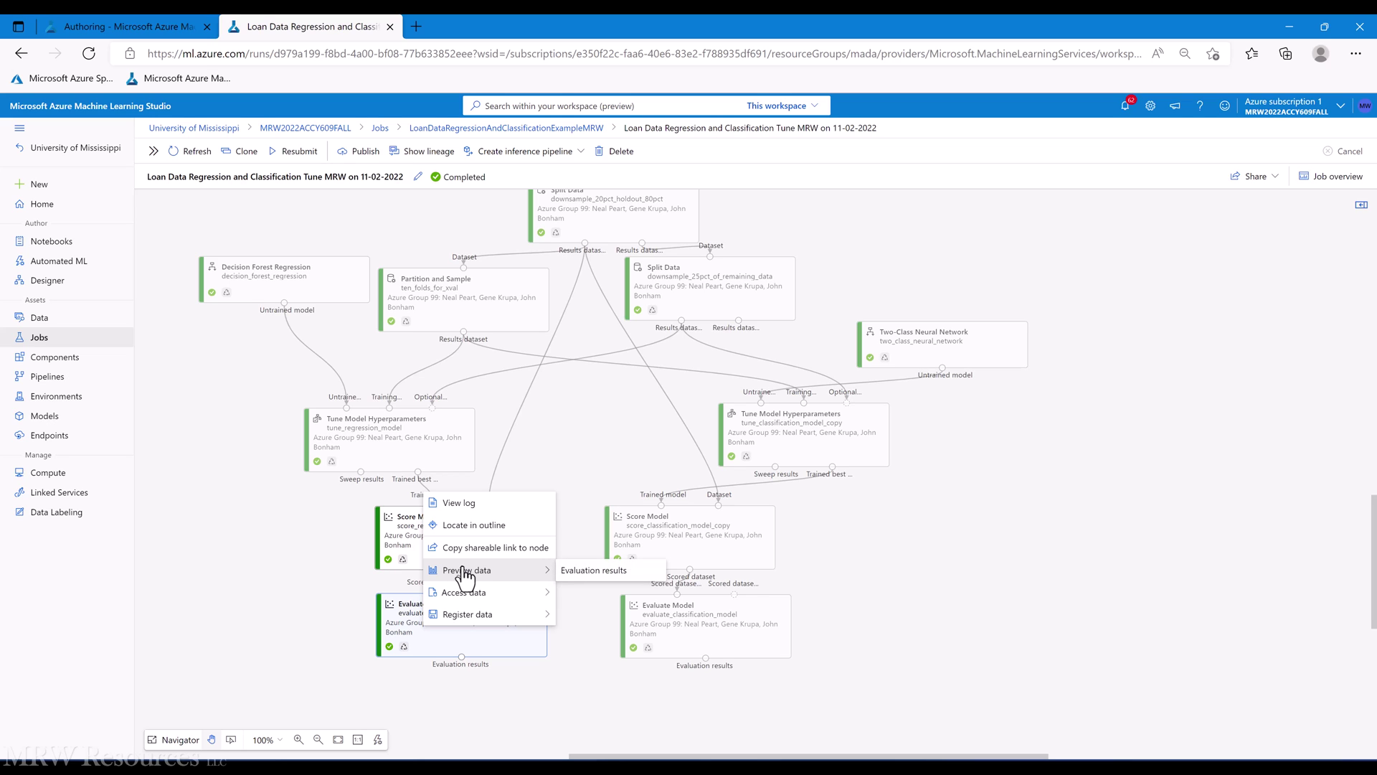
{"action": "left_click", "coordinate": [577, 571]}
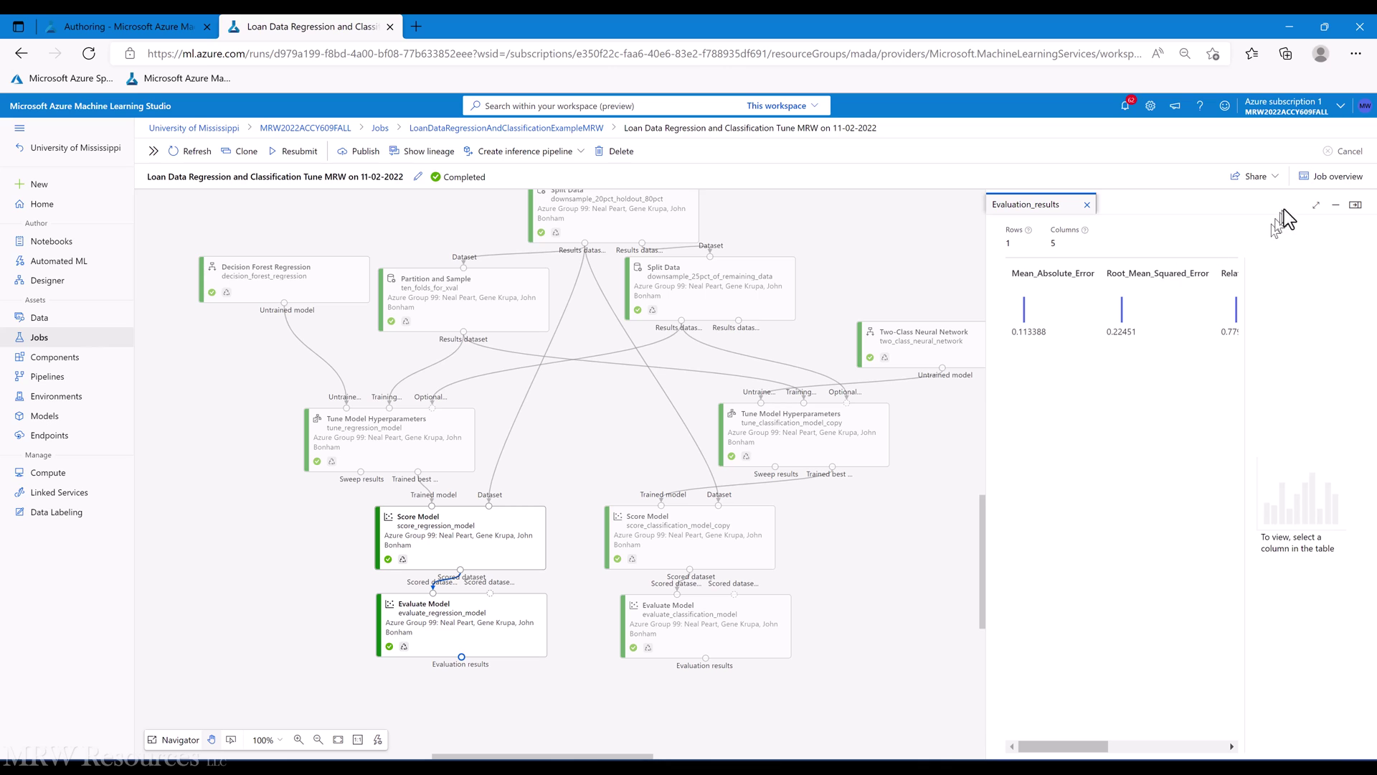
{"action": "left_click", "coordinate": [1316, 205]}
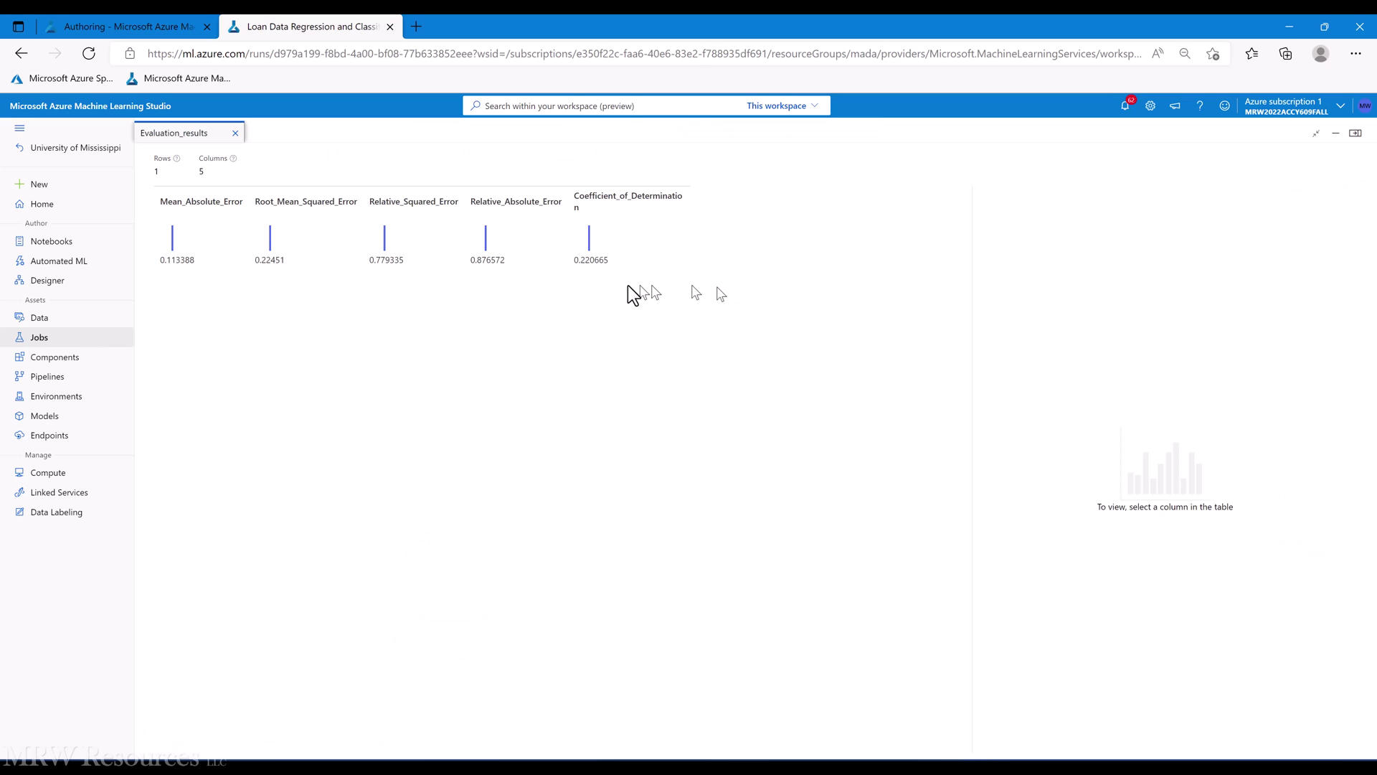
Copy the Coefficient_of_Determination value 0.220665 into cell C8 under R-Squared in the Book1 workbook in Excel.
{"action": "double_click", "coordinate": [583, 267]}
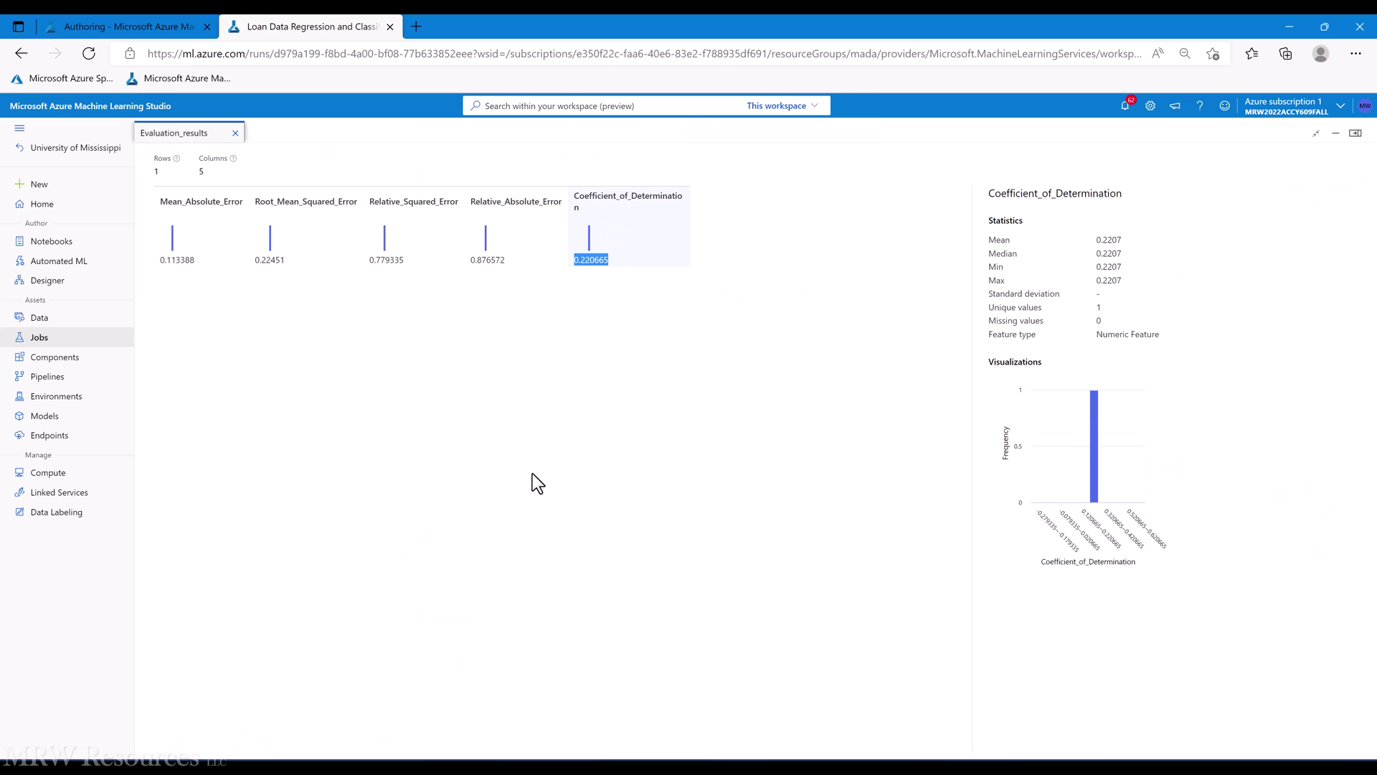
{"action": "key", "text": "alt+Tab"}
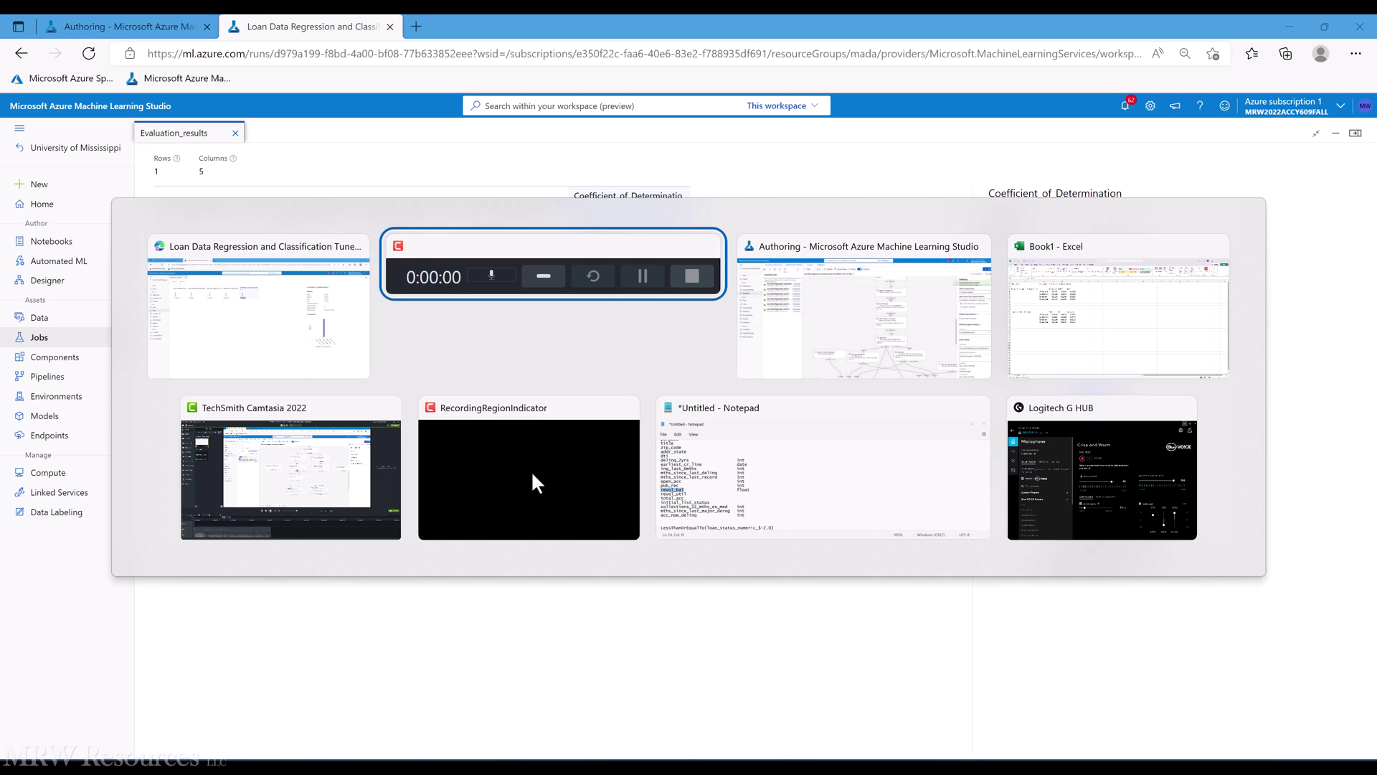
{"action": "key", "text": "alt+Tab"}
{"action": "key", "text": "alt+Tab"}
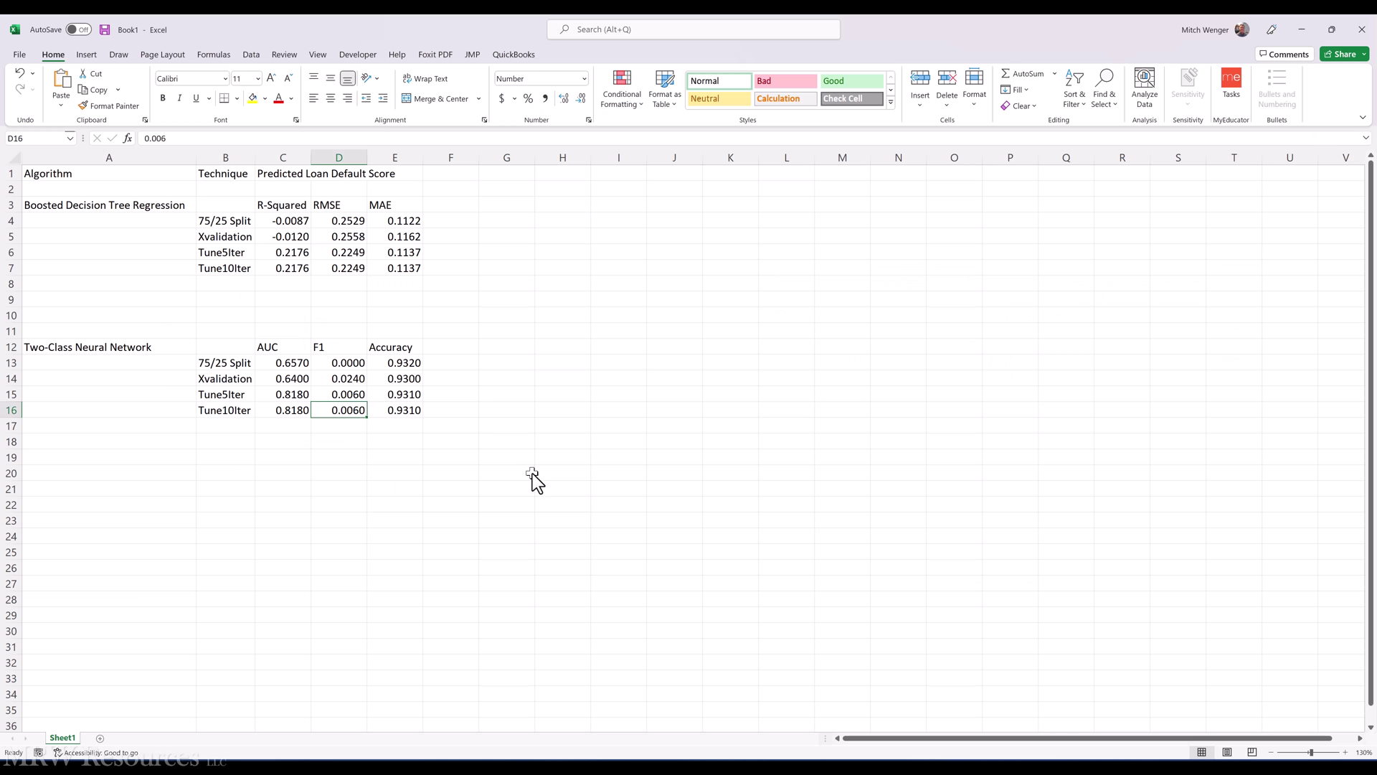
{"action": "left_click", "coordinate": [205, 283]}
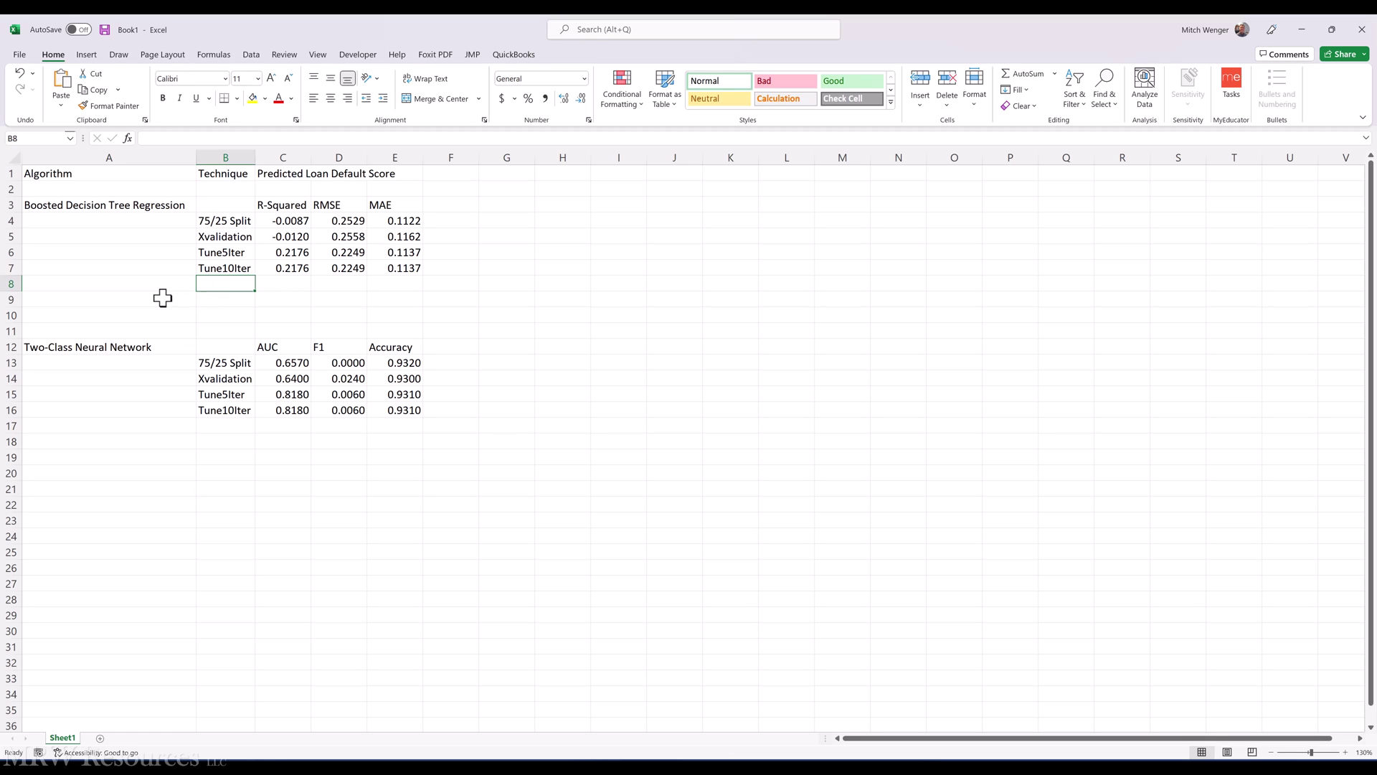
{"action": "key", "text": "Right"}
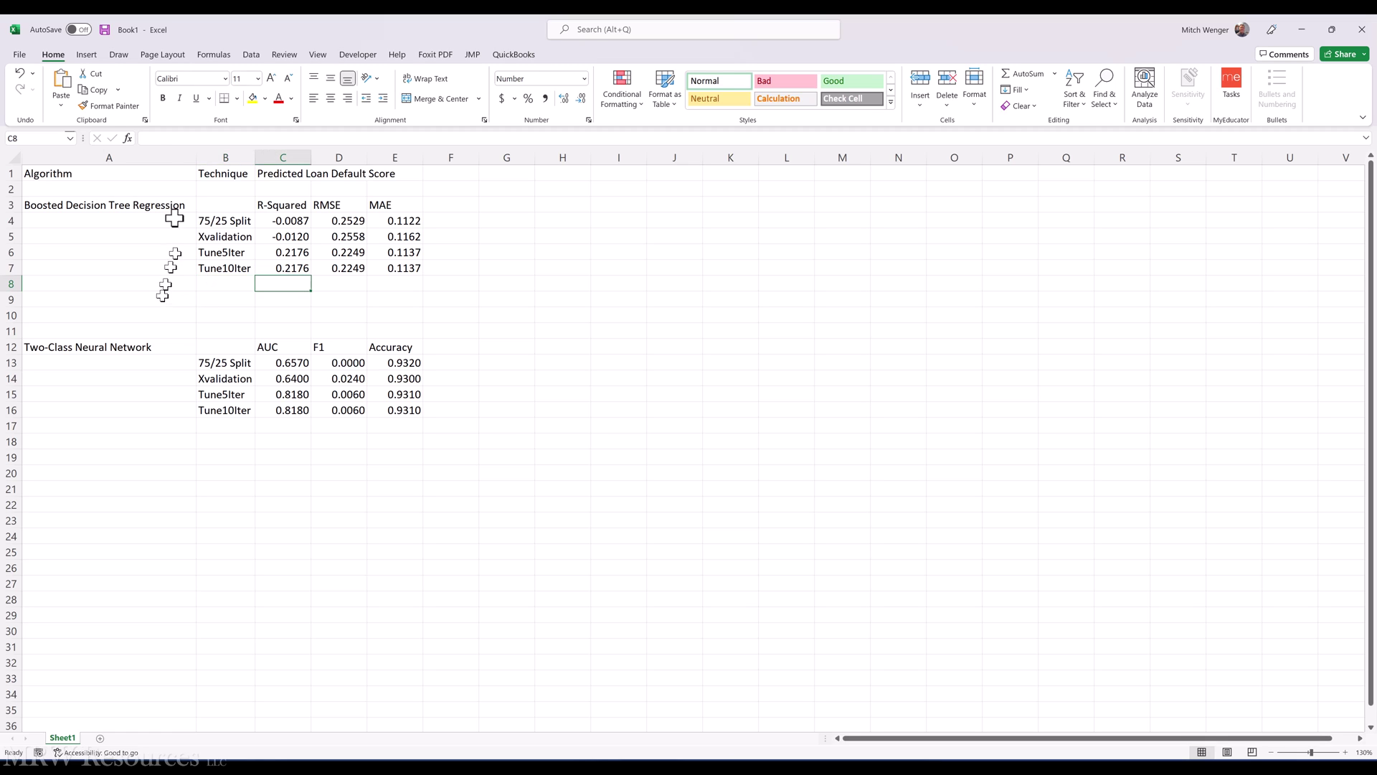
{"action": "left_click", "coordinate": [152, 140]}
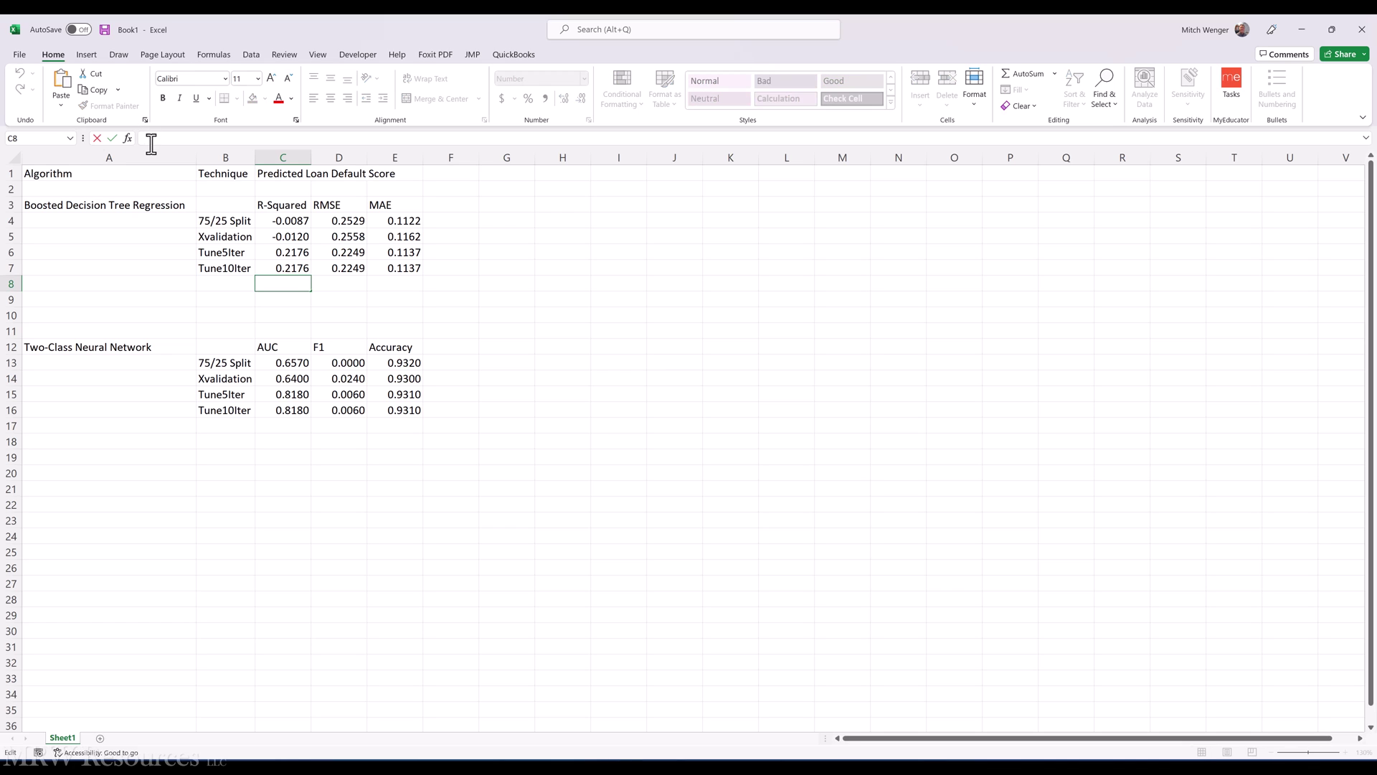
{"action": "key", "text": "ctrl+v"}
{"action": "key", "text": "shift+Tab"}
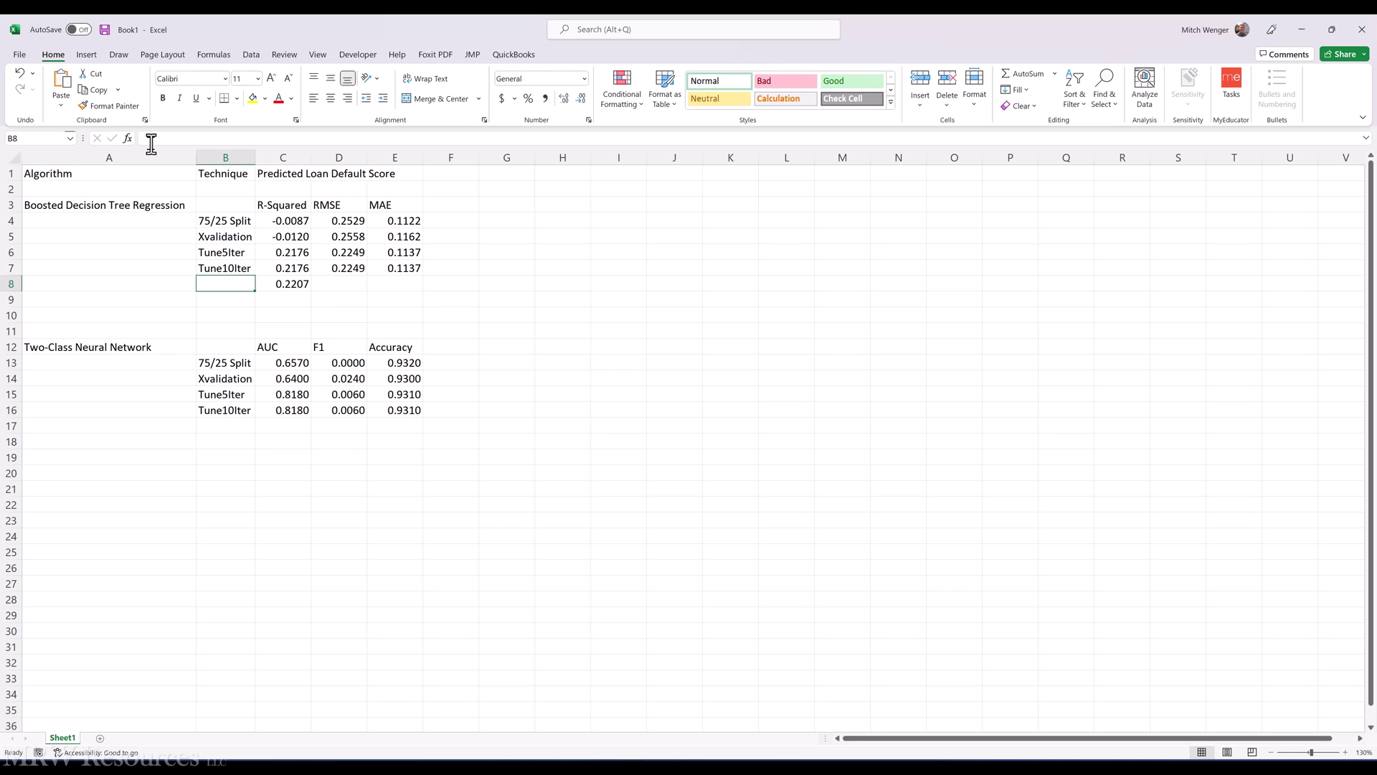
Label the new technique row in B8 as TuneWithTagged and autofit the width of column B.
{"action": "type", "text": "T"}
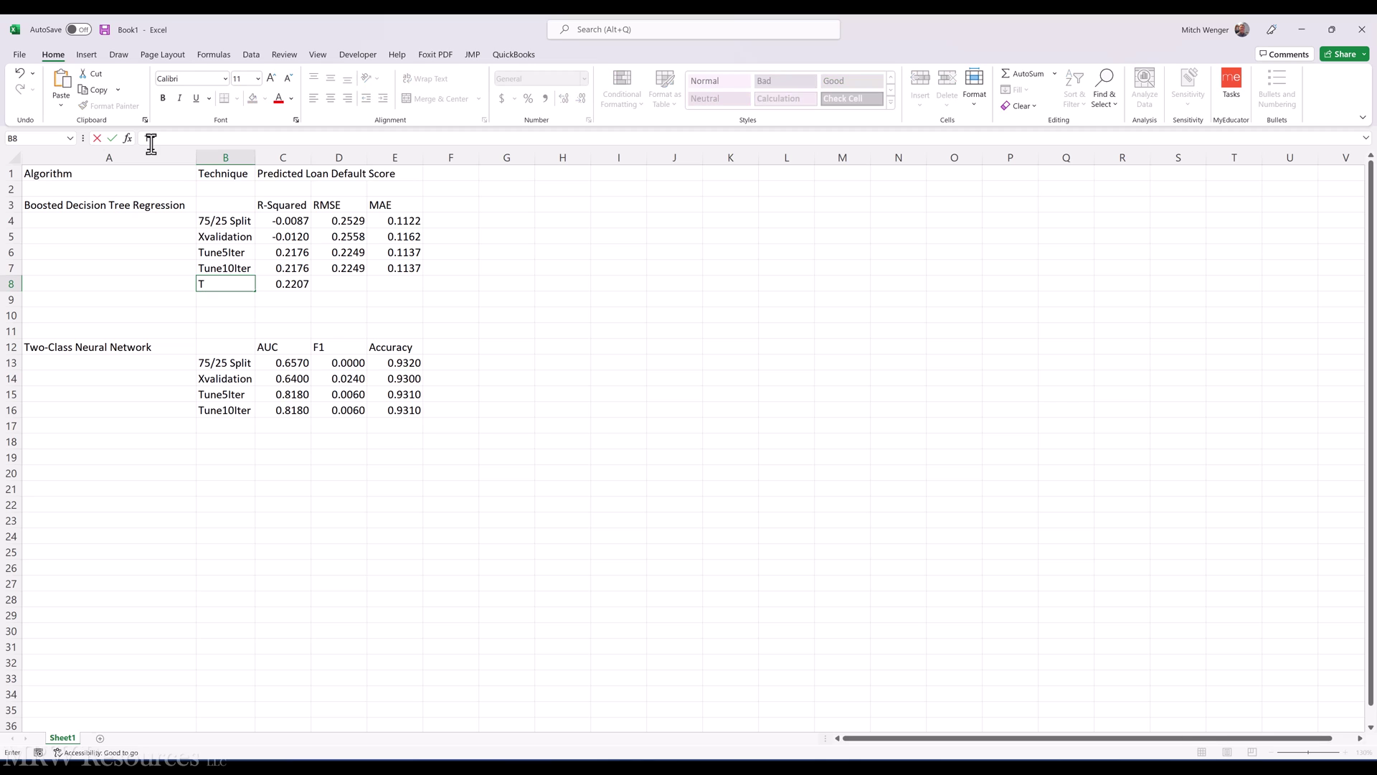
{"action": "type", "text": "uneWithTagged"}
{"action": "key", "text": "ctrl+Return"}
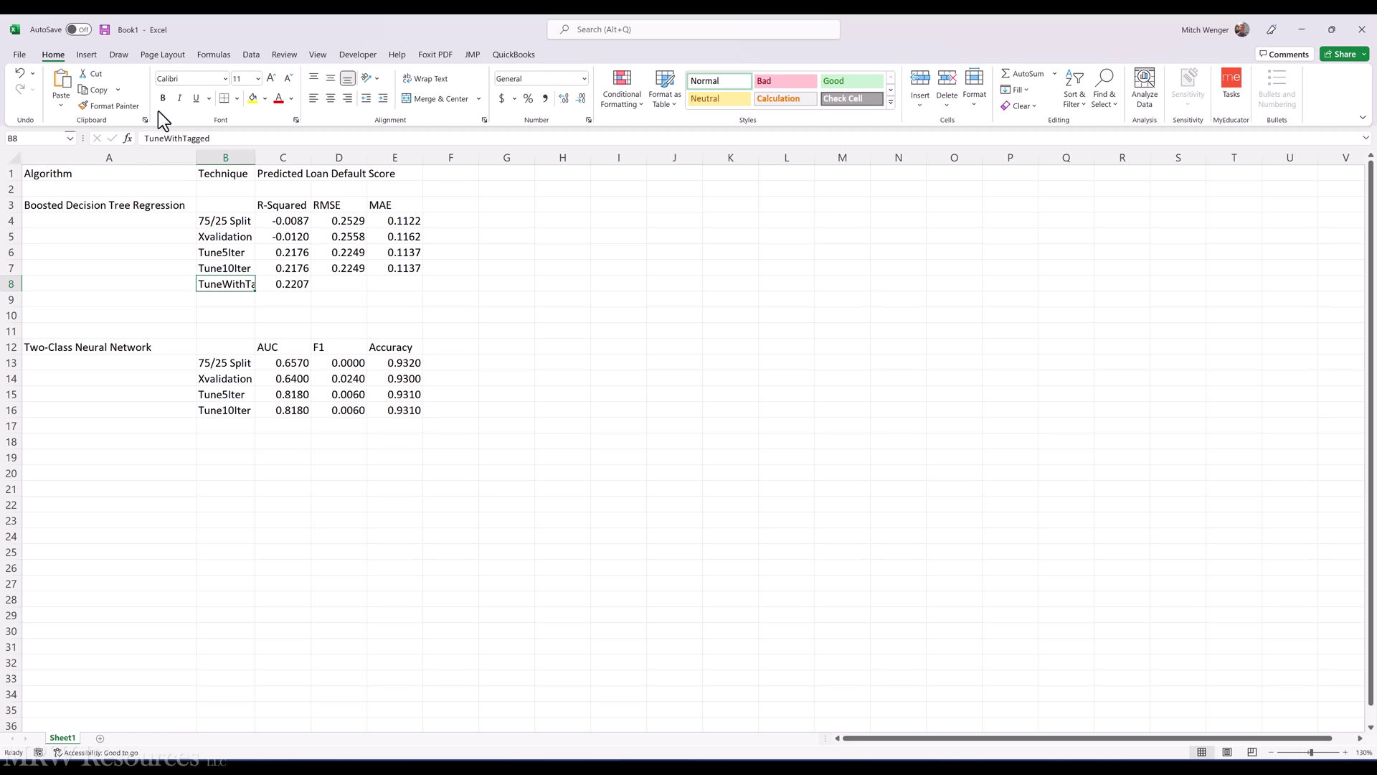
{"action": "double_click", "coordinate": [257, 158]}
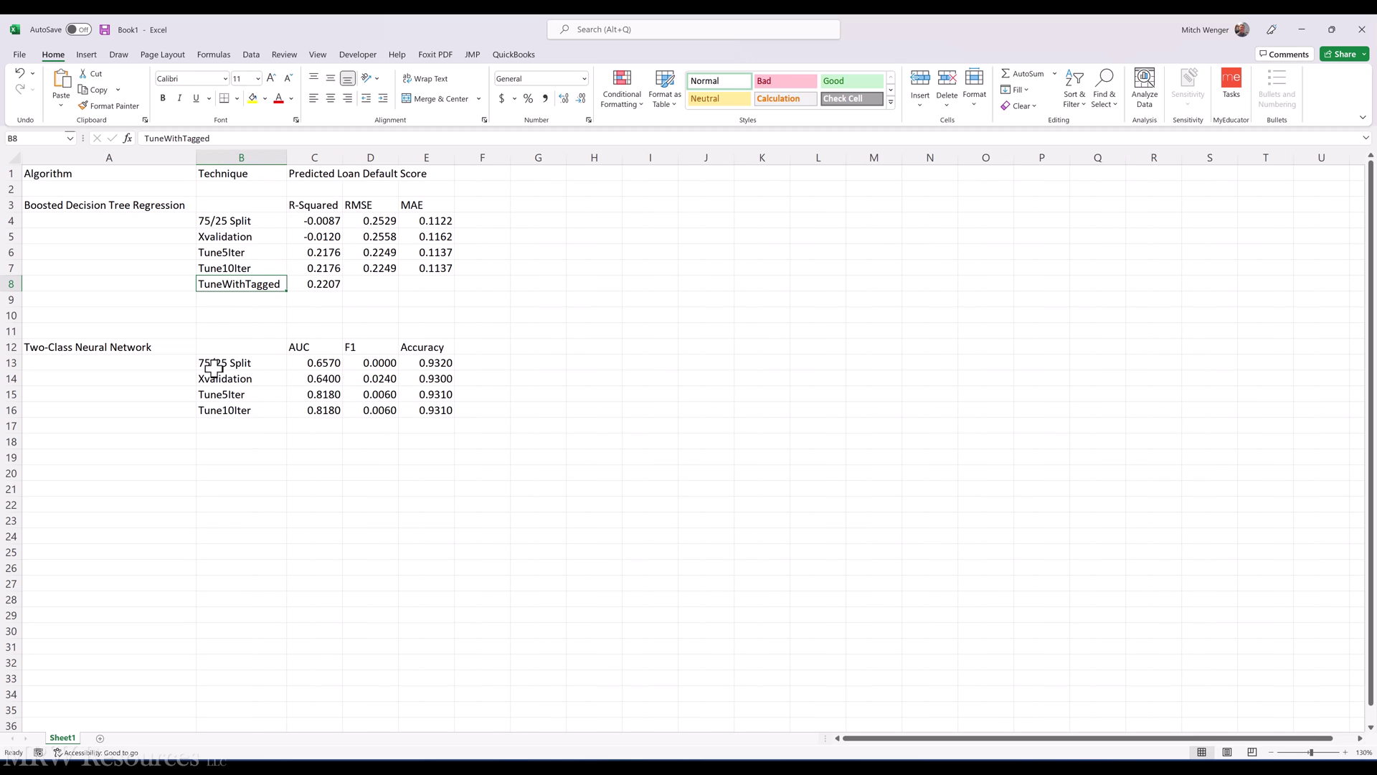
Copy the Root_Mean_Squared_Error value 0.22451 from the evaluation results in Azure ML Studio into cell D8 in Excel.
{"action": "key", "text": "Right"}
{"action": "key", "text": "Right"}
{"action": "key", "text": "alt+Tab"}
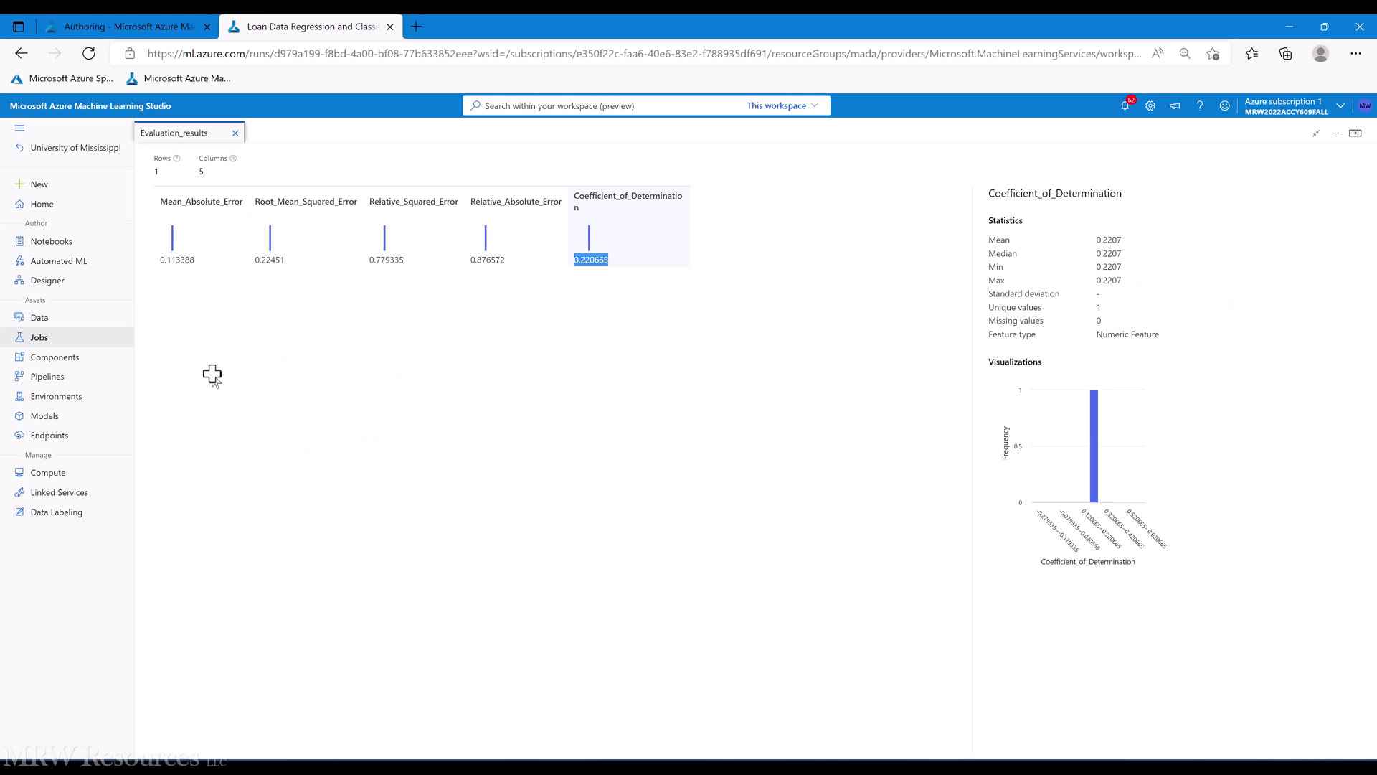
{"action": "double_click", "coordinate": [264, 270]}
{"action": "key", "text": "ctrl+c"}
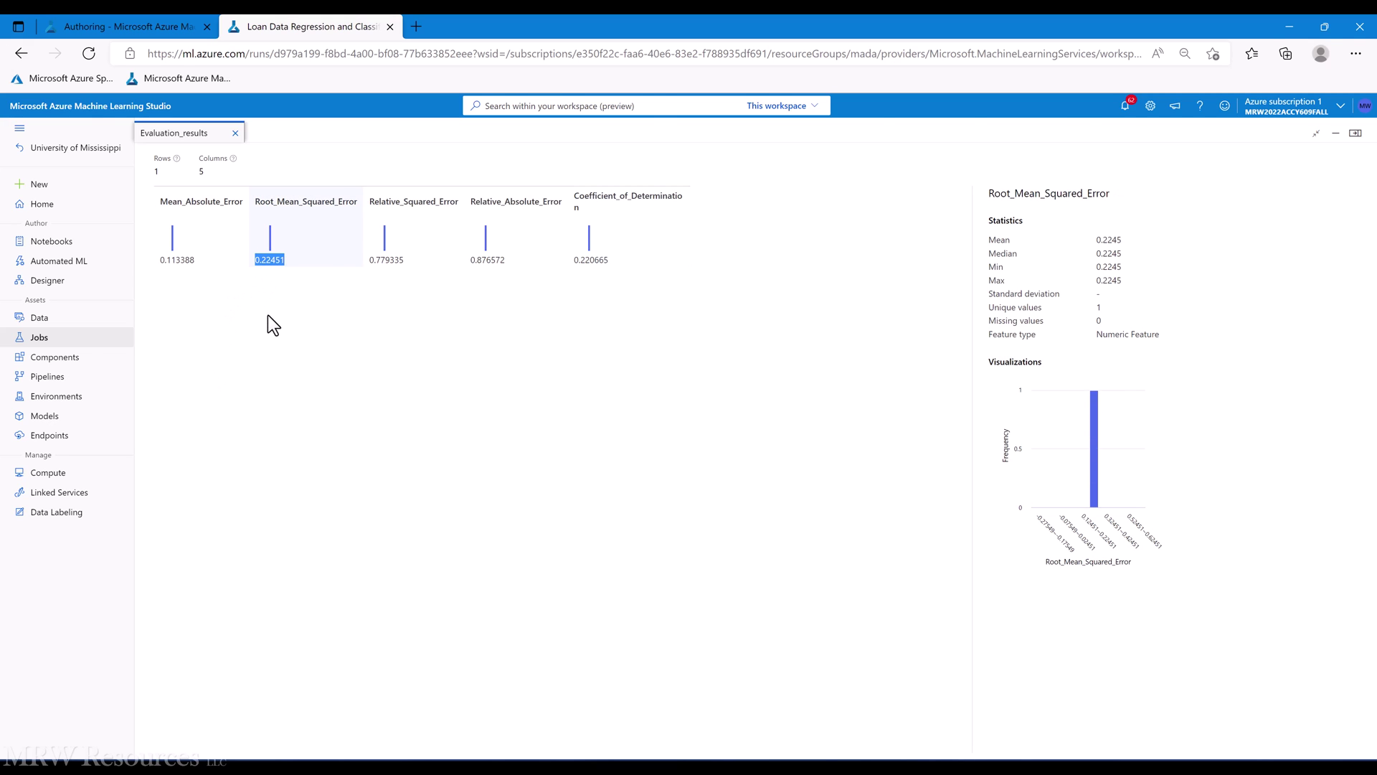
{"action": "key", "text": "alt+Tab"}
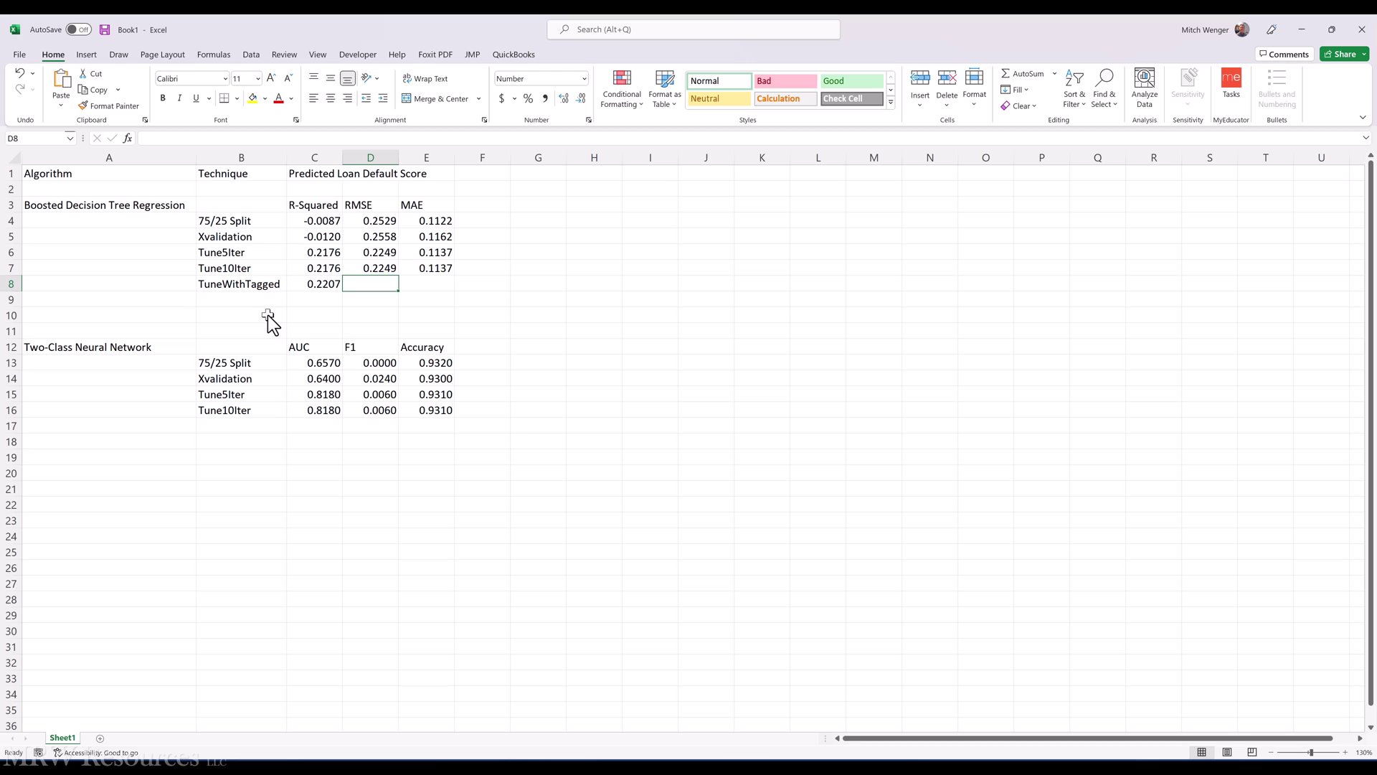
{"action": "left_click", "coordinate": [180, 137]}
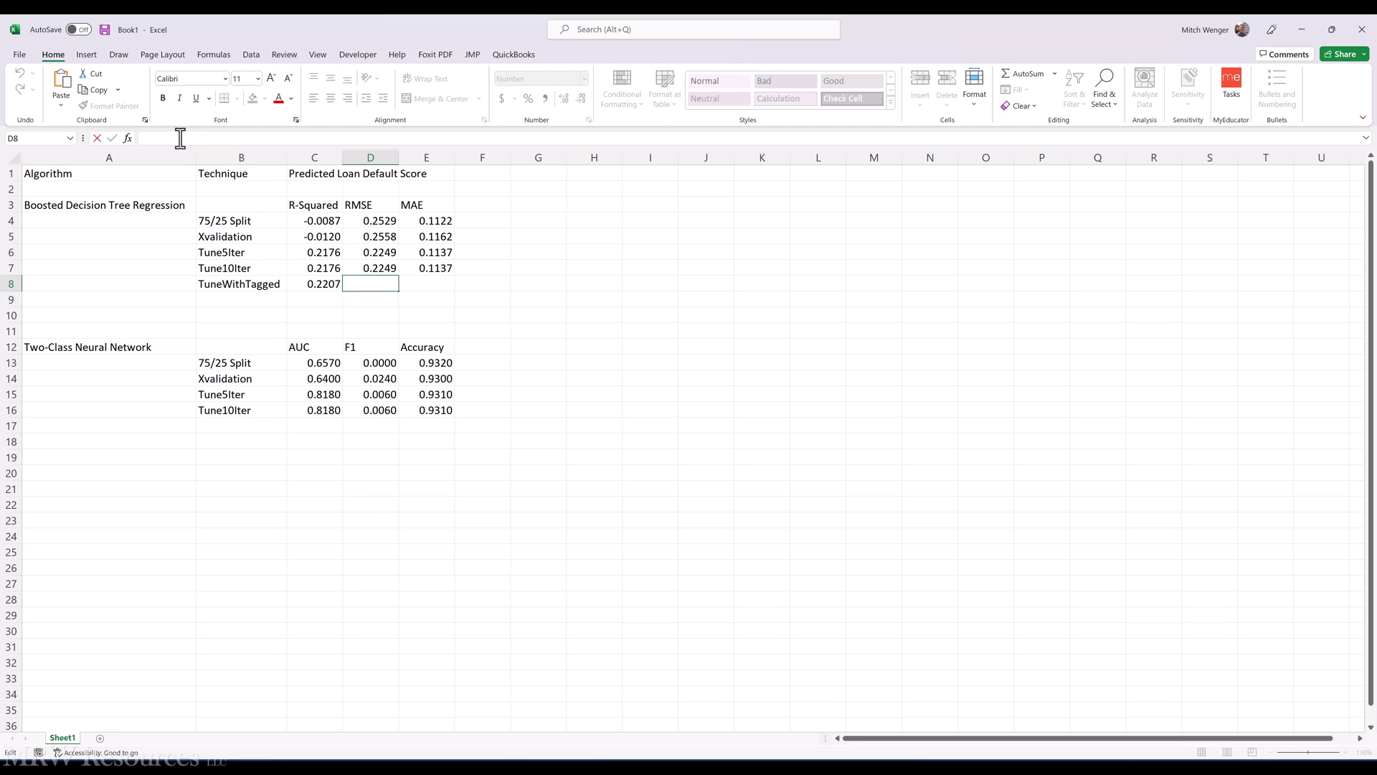
{"action": "key", "text": "ctrl+v"}
{"action": "key", "text": "ctrl+Return"}
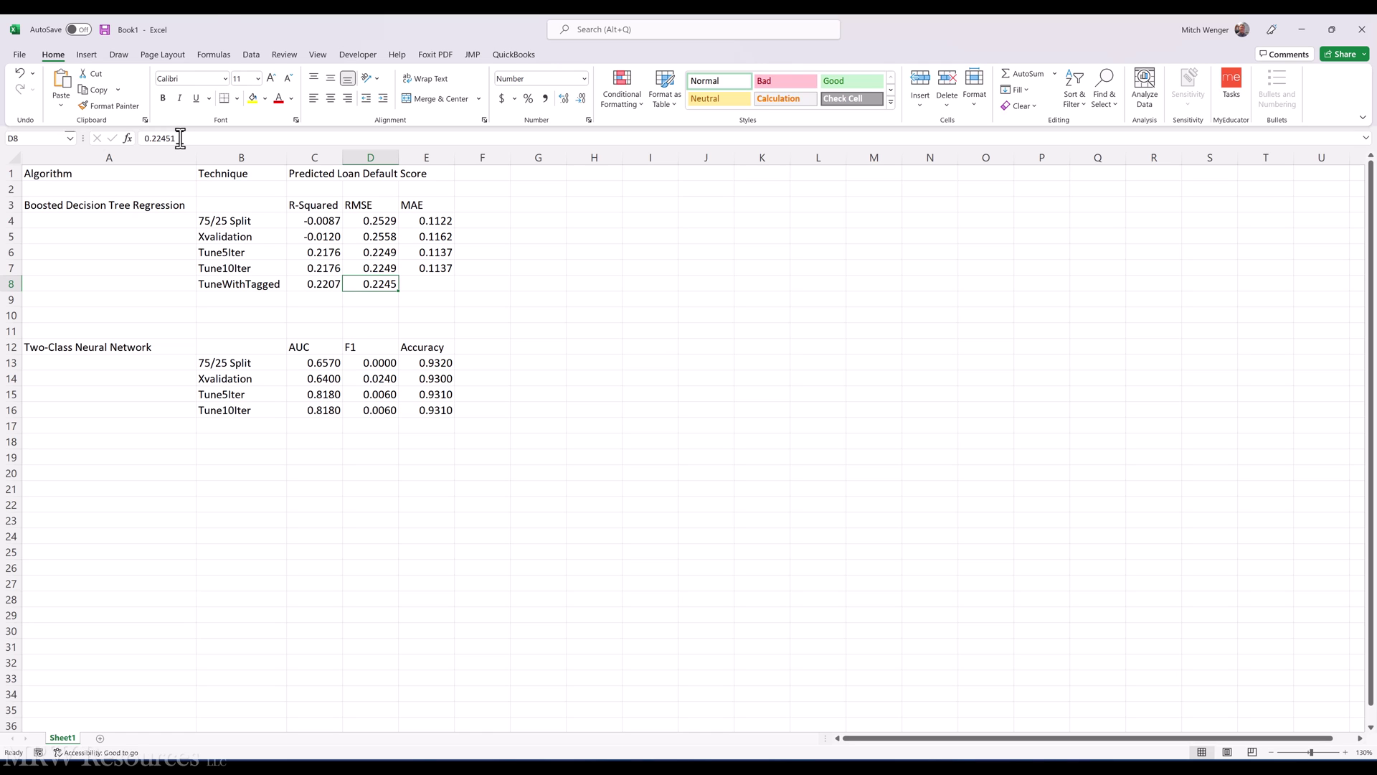
Copy the Mean_Absolute_Error value 0.113388 from the Azure ML evaluation results into cell E8 in Excel, without the source formatting.
{"action": "key", "text": "alt+Tab"}
{"action": "double_click", "coordinate": [178, 259]}
{"action": "key", "text": "ctrl+c"}
{"action": "key", "text": "alt+Tab"}
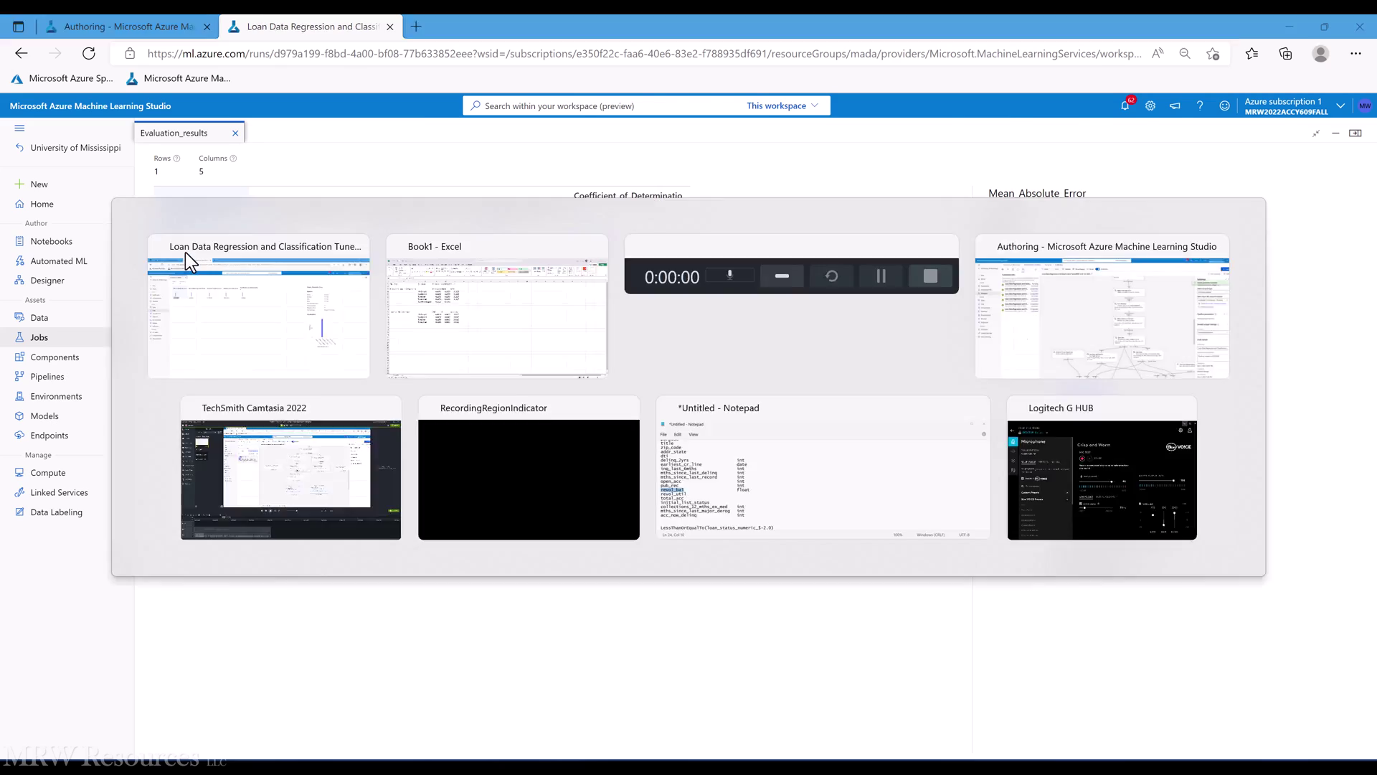
{"action": "left_click", "coordinate": [438, 285]}
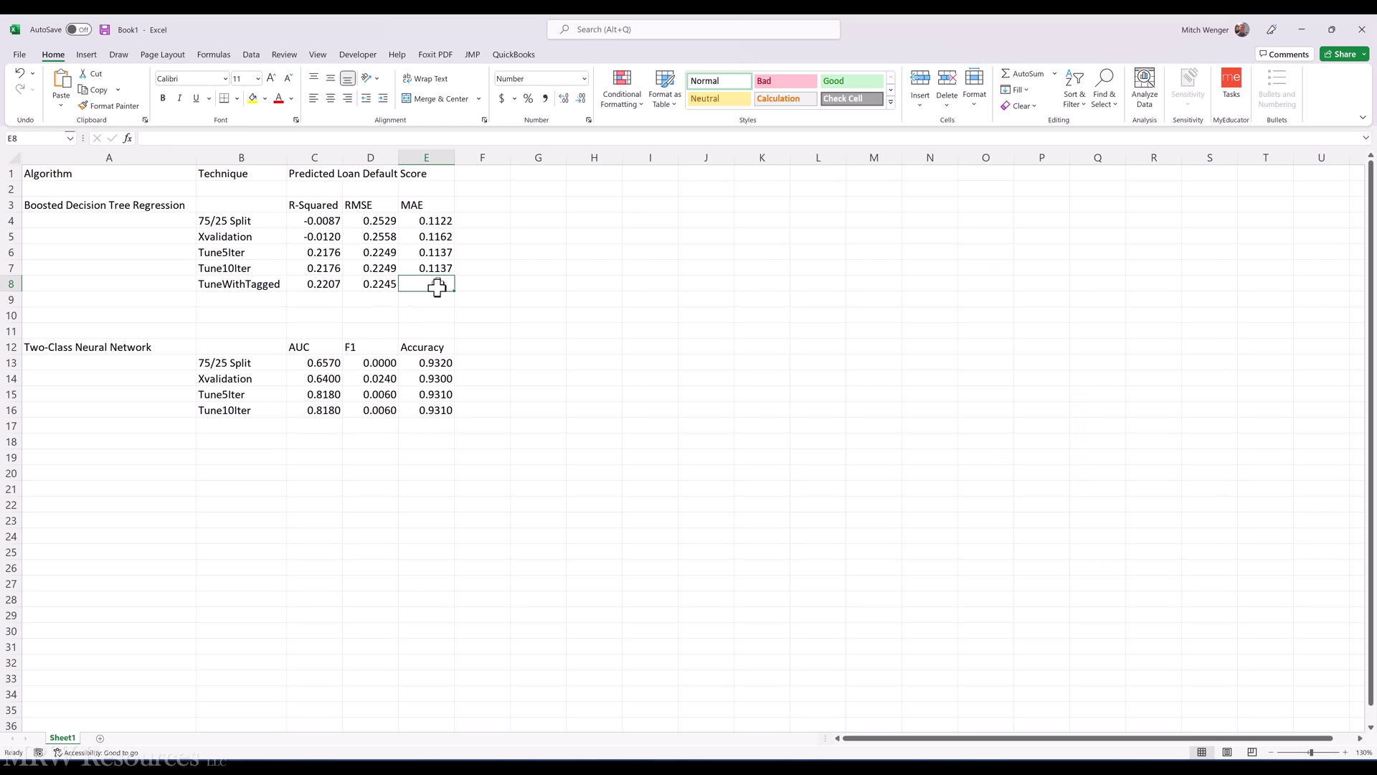
{"action": "key", "text": "ctrl+v"}
{"action": "key", "text": "Delete"}
{"action": "left_click", "coordinate": [249, 137]}
{"action": "key", "text": "ctrl+v"}
{"action": "key", "text": "ctrl+Return"}
Return to the pipeline job in Azure ML Studio and review the sweep results of tune_classification_model_copy in full view.
{"action": "key", "text": "alt+Tab"}
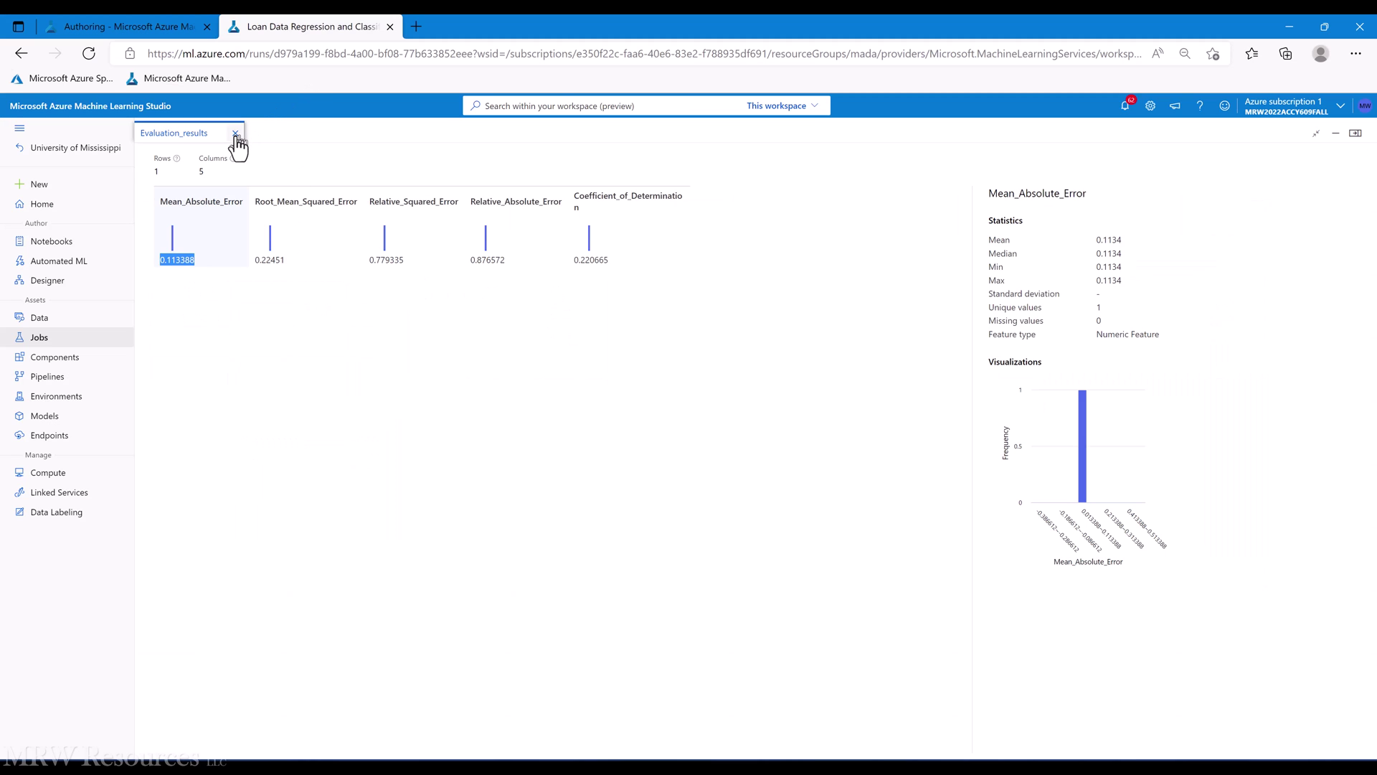
{"action": "left_click", "coordinate": [236, 134]}
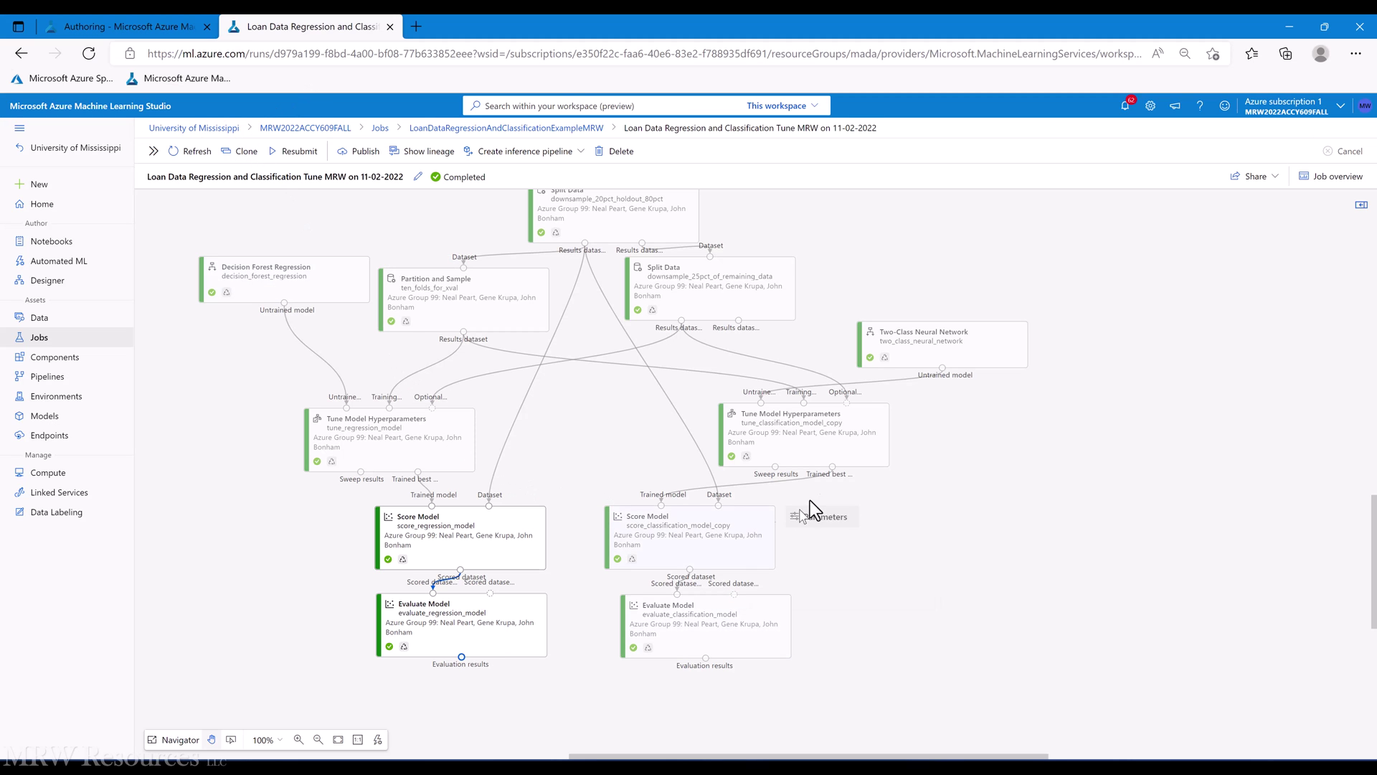
{"action": "right_click", "coordinate": [841, 431]}
{"action": "mouse_move", "coordinate": [777, 545]}
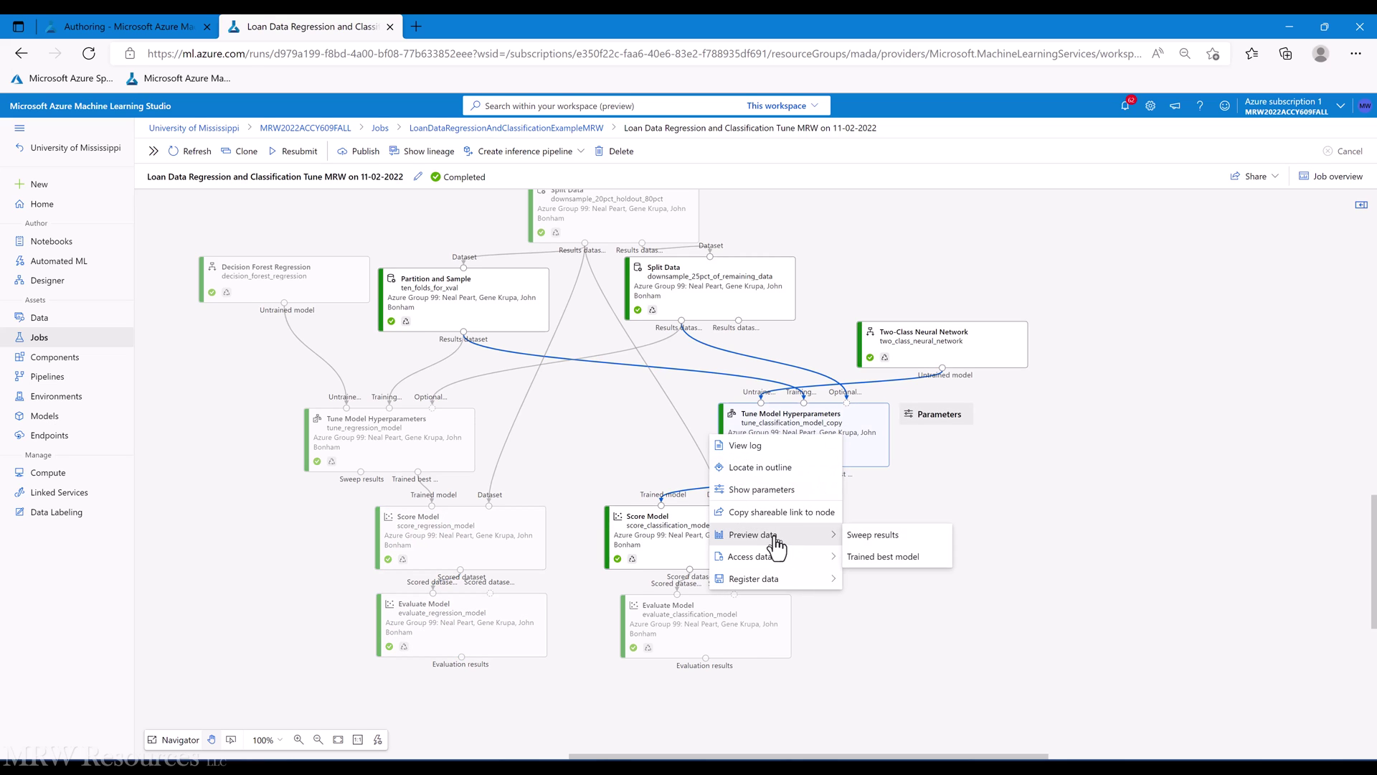
{"action": "left_click", "coordinate": [864, 537]}
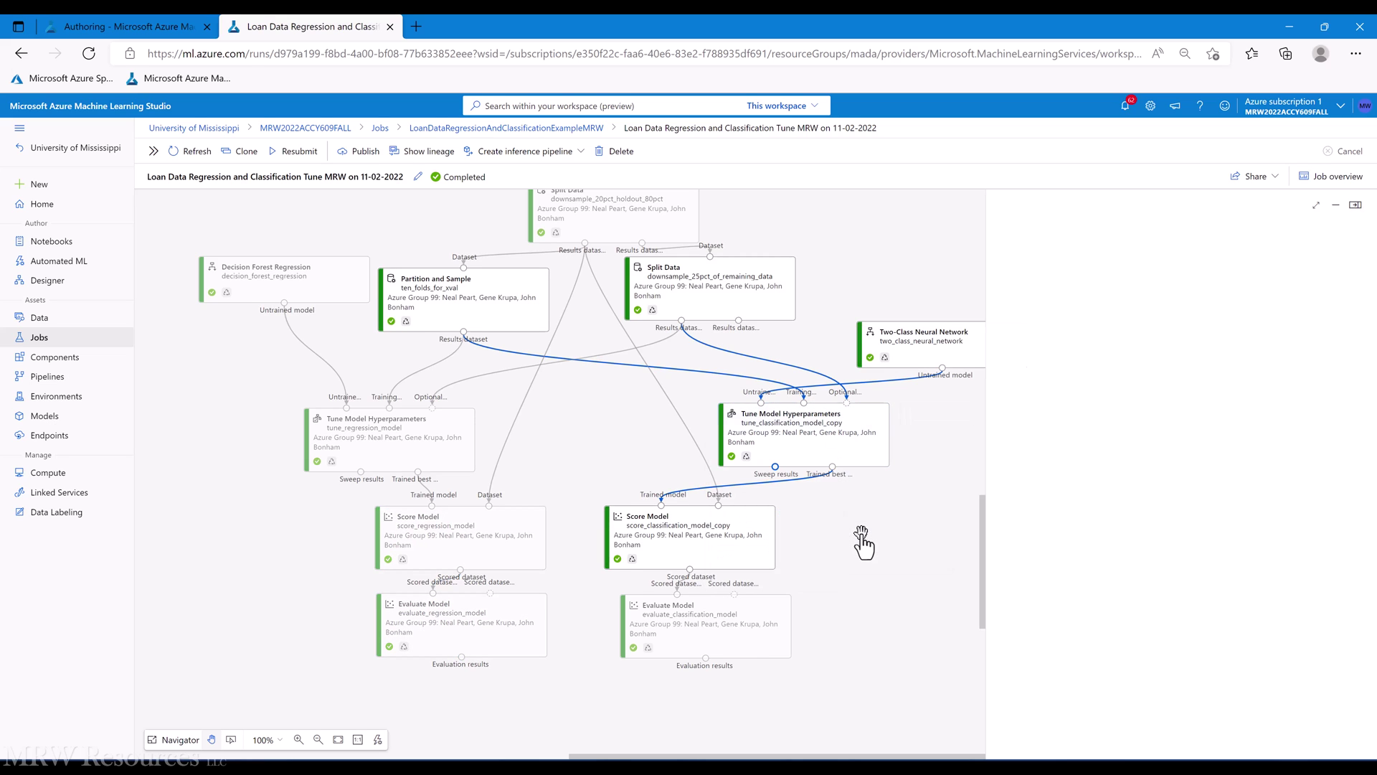
{"action": "left_click", "coordinate": [1316, 207]}
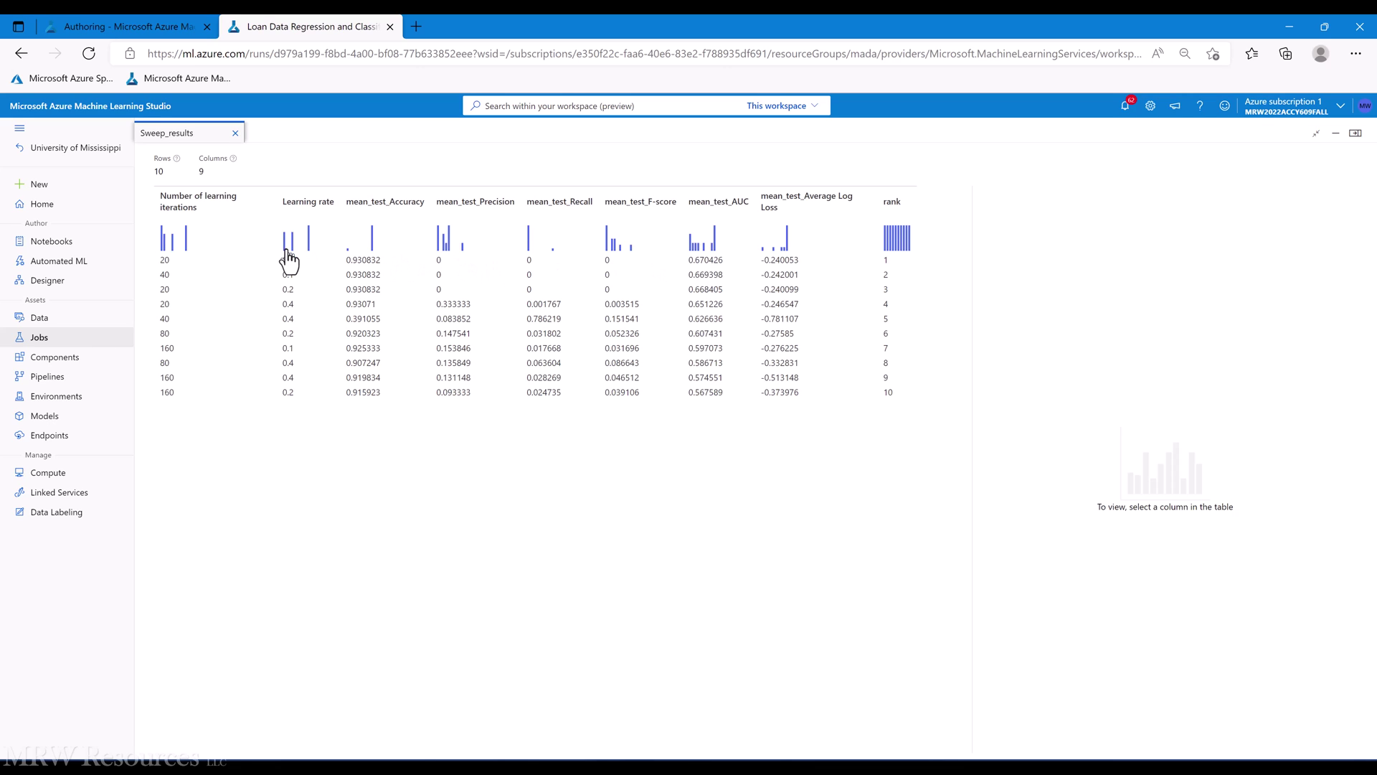
{"action": "left_click", "coordinate": [235, 134]}
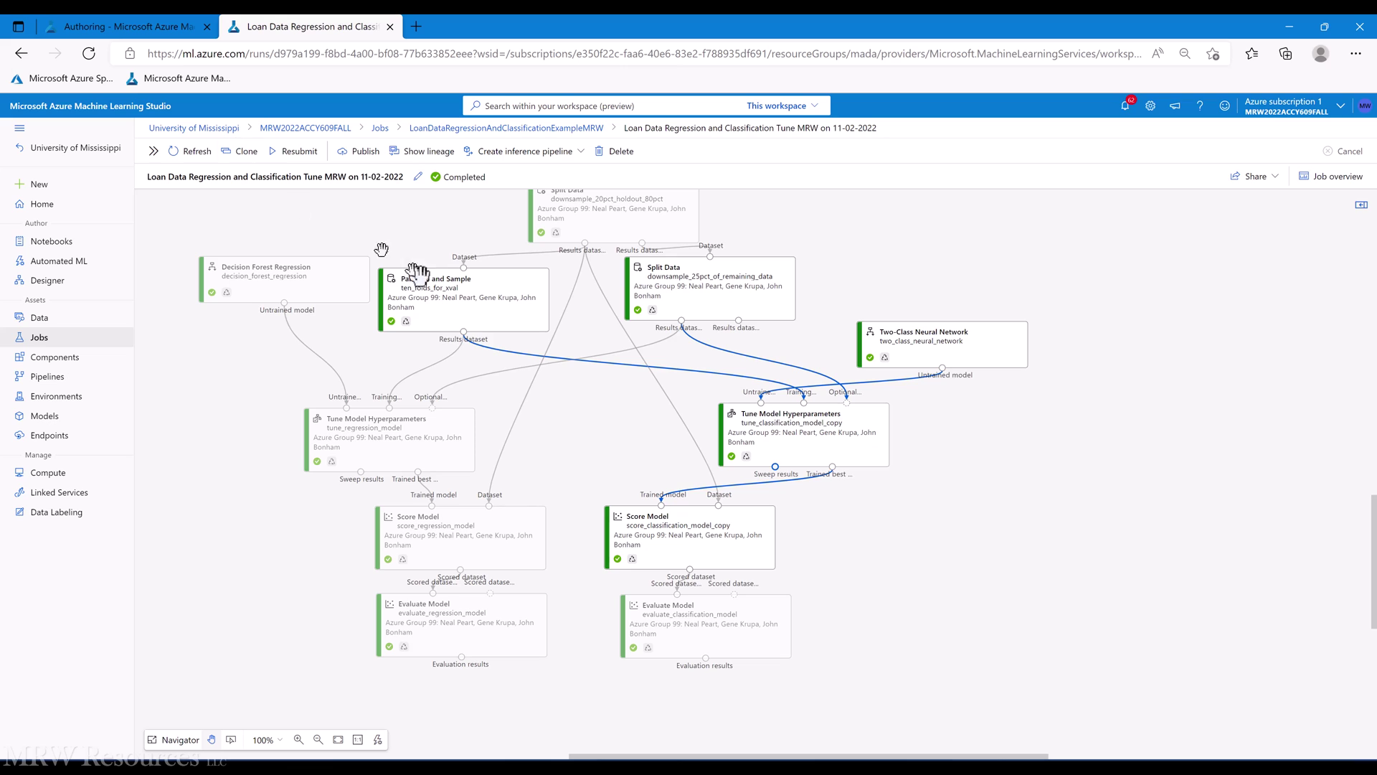
Preview the evaluation results of evaluate_classification_model and enlarge them to full view.
{"action": "left_click", "coordinate": [663, 626]}
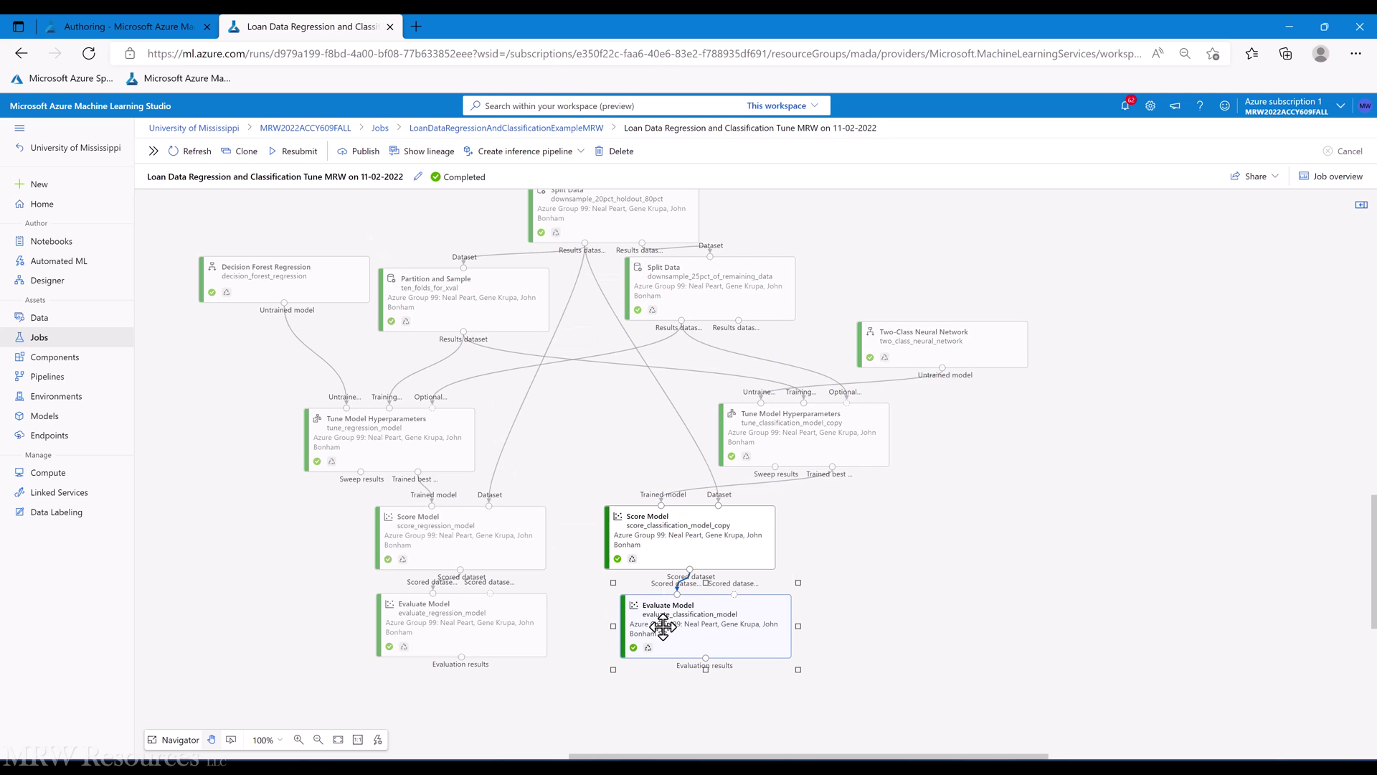
{"action": "right_click", "coordinate": [663, 627]}
{"action": "mouse_move", "coordinate": [733, 574]}
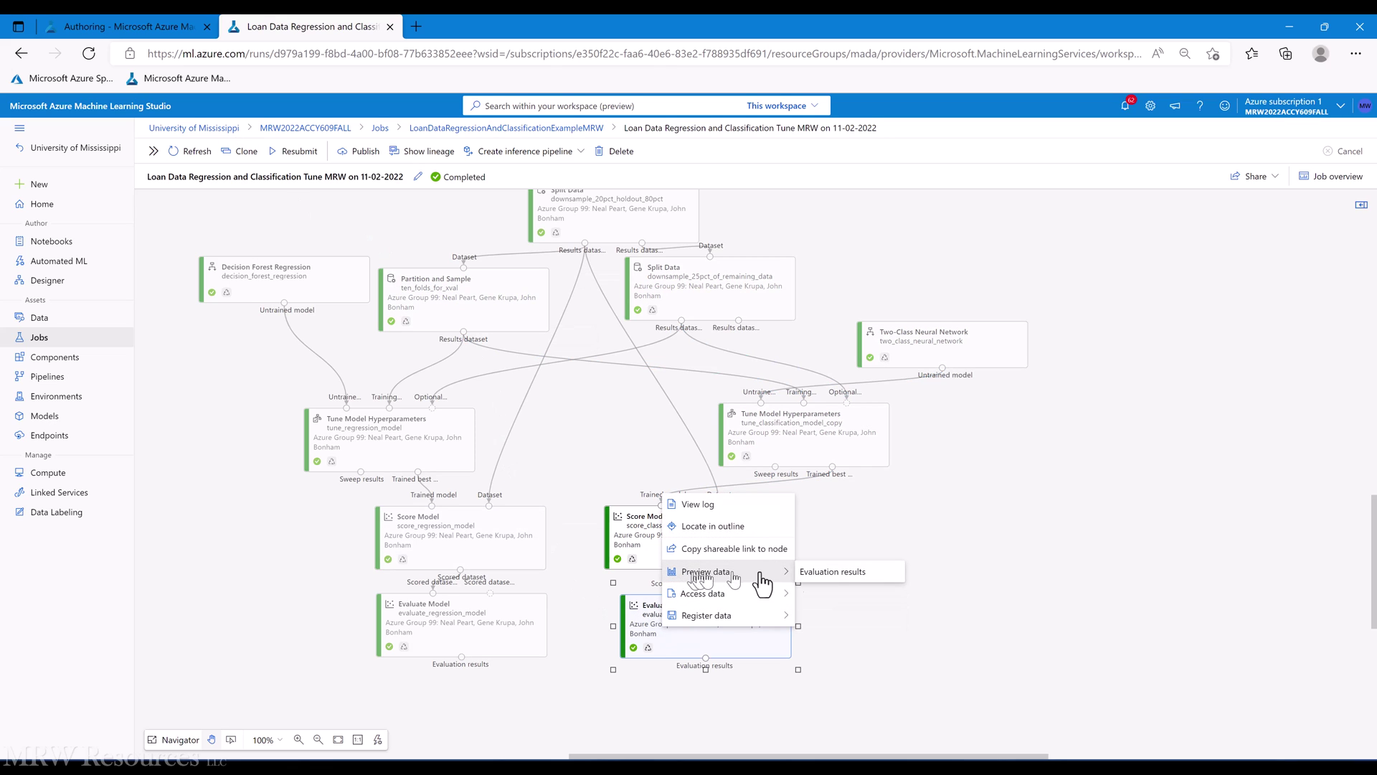
{"action": "left_click", "coordinate": [845, 573]}
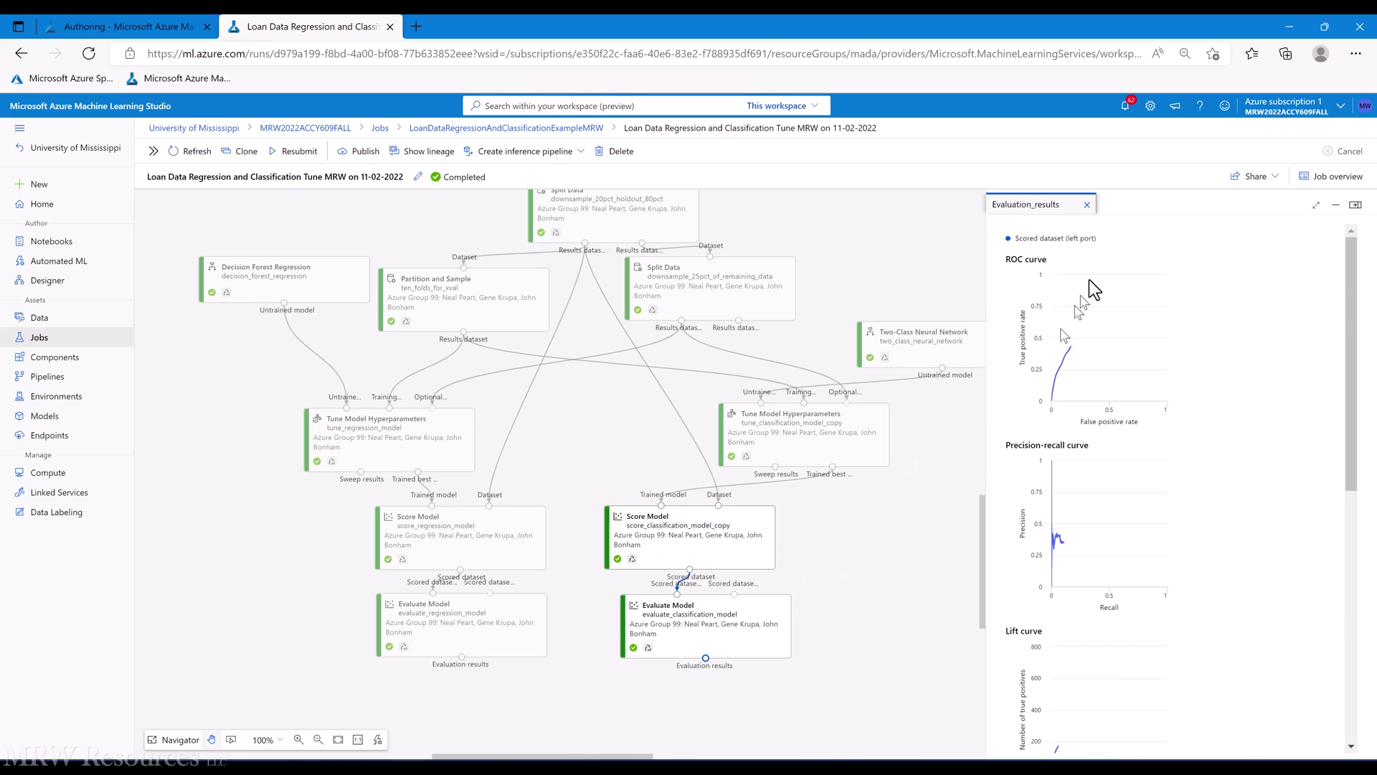
{"action": "left_click", "coordinate": [1315, 205]}
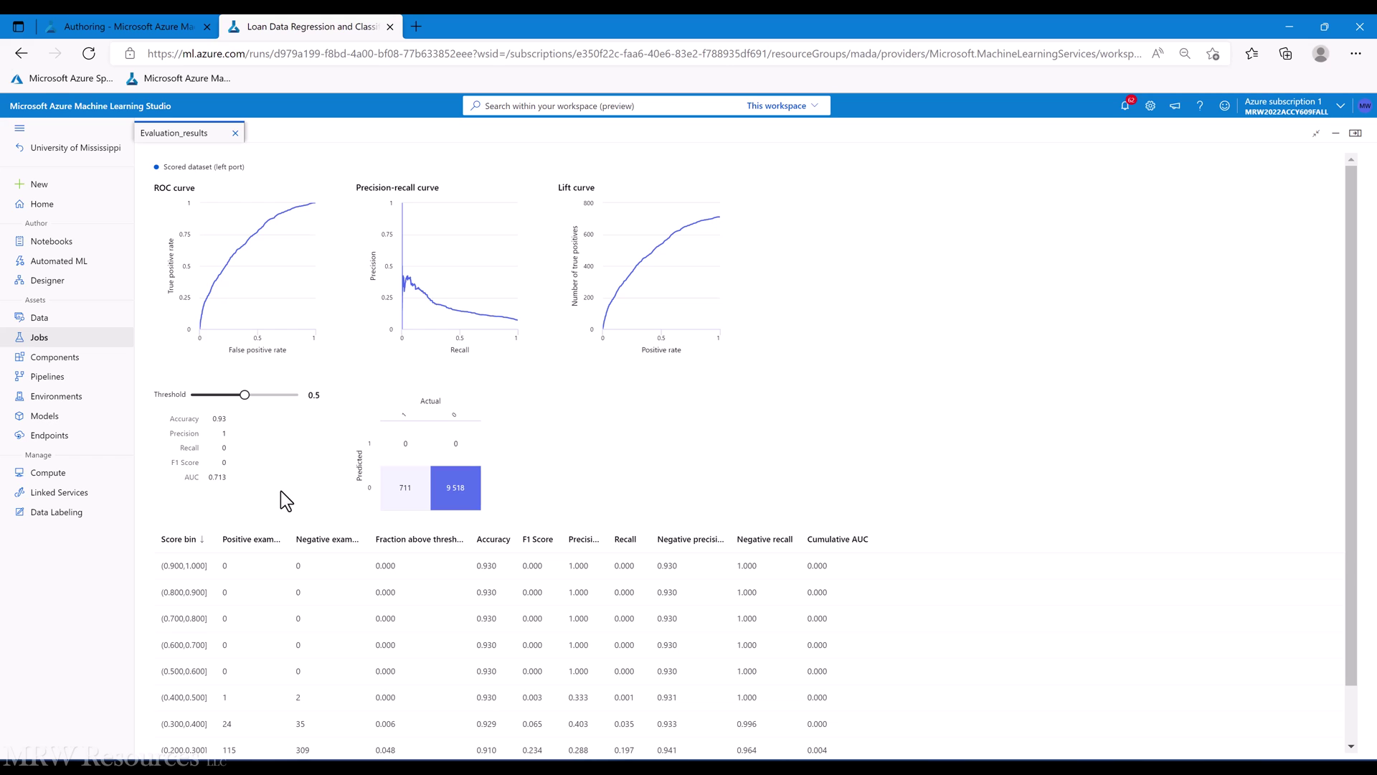
Switch to Excel and copy the TuneWithTagged label from B8 into B17 under the Two-Class Neural Network techniques.
{"action": "key", "text": "alt+Tab"}
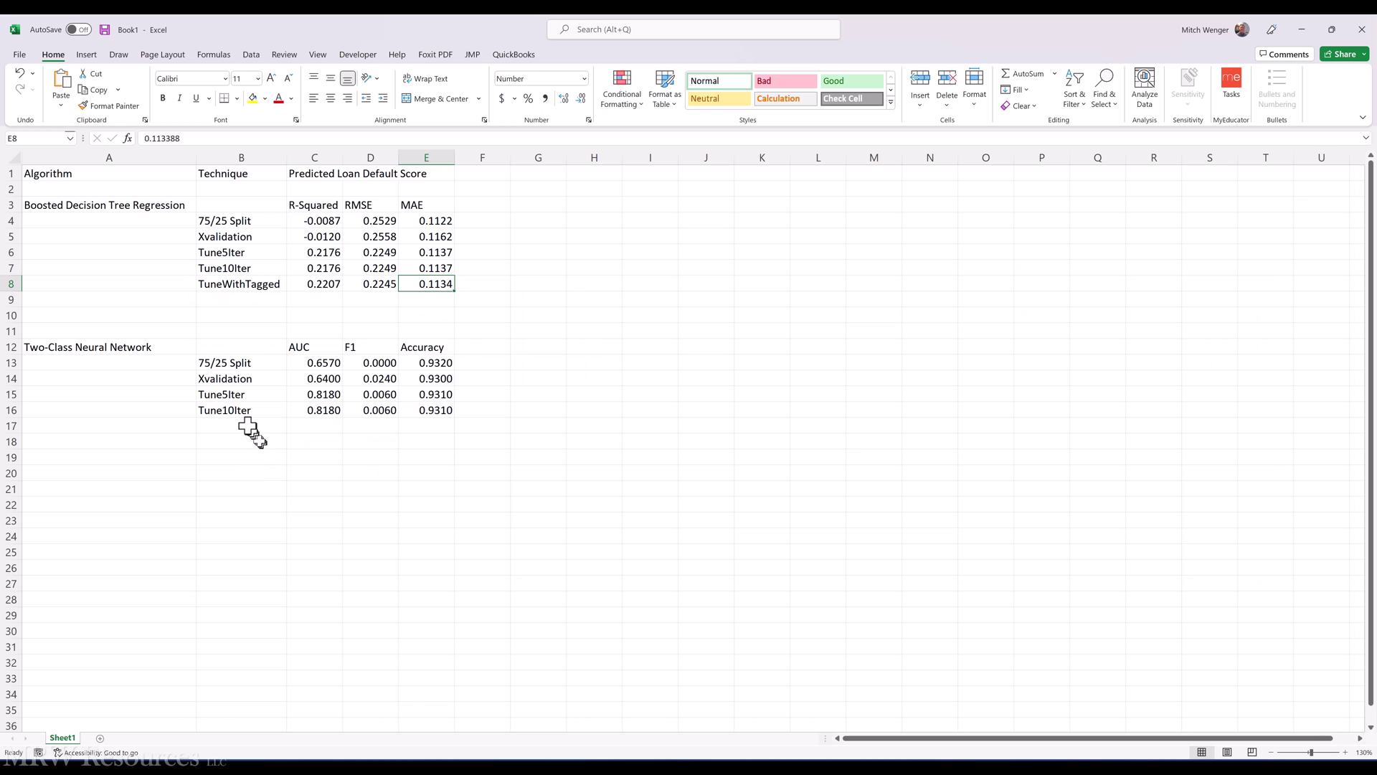
{"action": "left_click", "coordinate": [238, 284]}
{"action": "key", "text": "ctrl+c"}
{"action": "key", "text": "Down"}
{"action": "key", "text": "Down"}
{"action": "key", "text": "Down"}
{"action": "key", "text": "Down"}
{"action": "key", "text": "Down"}
{"action": "key", "text": "Down"}
{"action": "key", "text": "Down"}
{"action": "key", "text": "Down"}
{"action": "key", "text": "Down"}
{"action": "key", "text": "Return"}
Copy the AUC value 0.713 from the Azure ML evaluation results into cell C17 in Excel, without the source formatting.
{"action": "key", "text": "alt+Tab"}
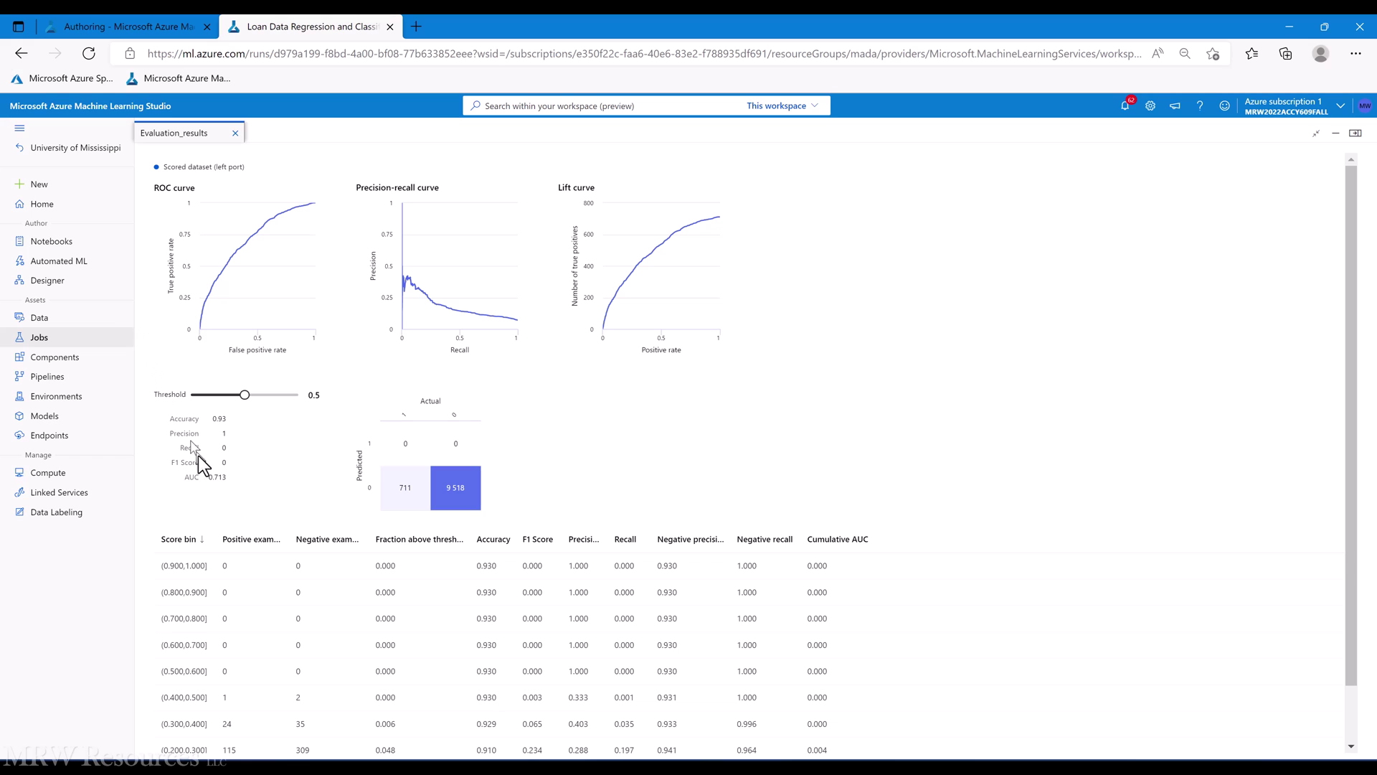
{"action": "double_click", "coordinate": [218, 477]}
{"action": "key", "text": "alt+Tab"}
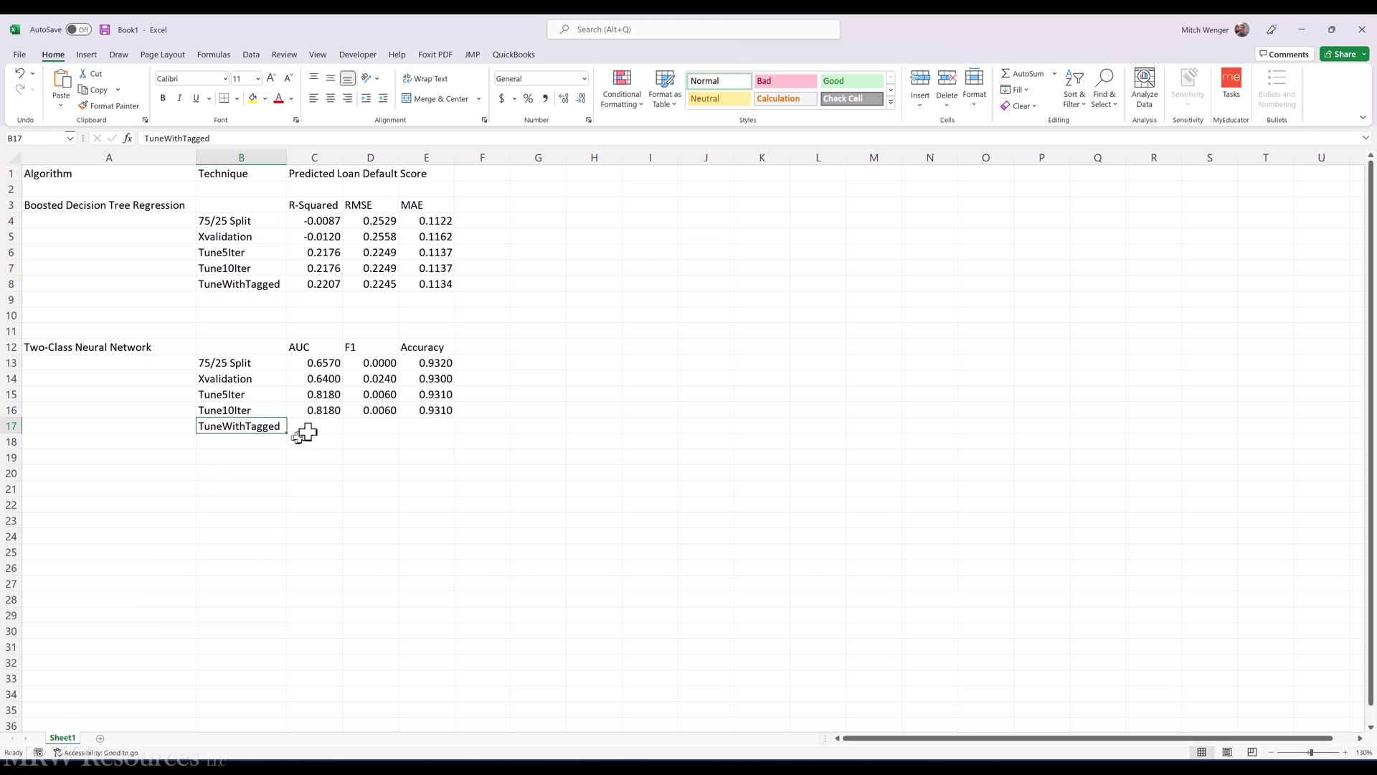
{"action": "left_click", "coordinate": [317, 425]}
{"action": "key", "text": "ctrl+v"}
{"action": "key", "text": "ctrl+z"}
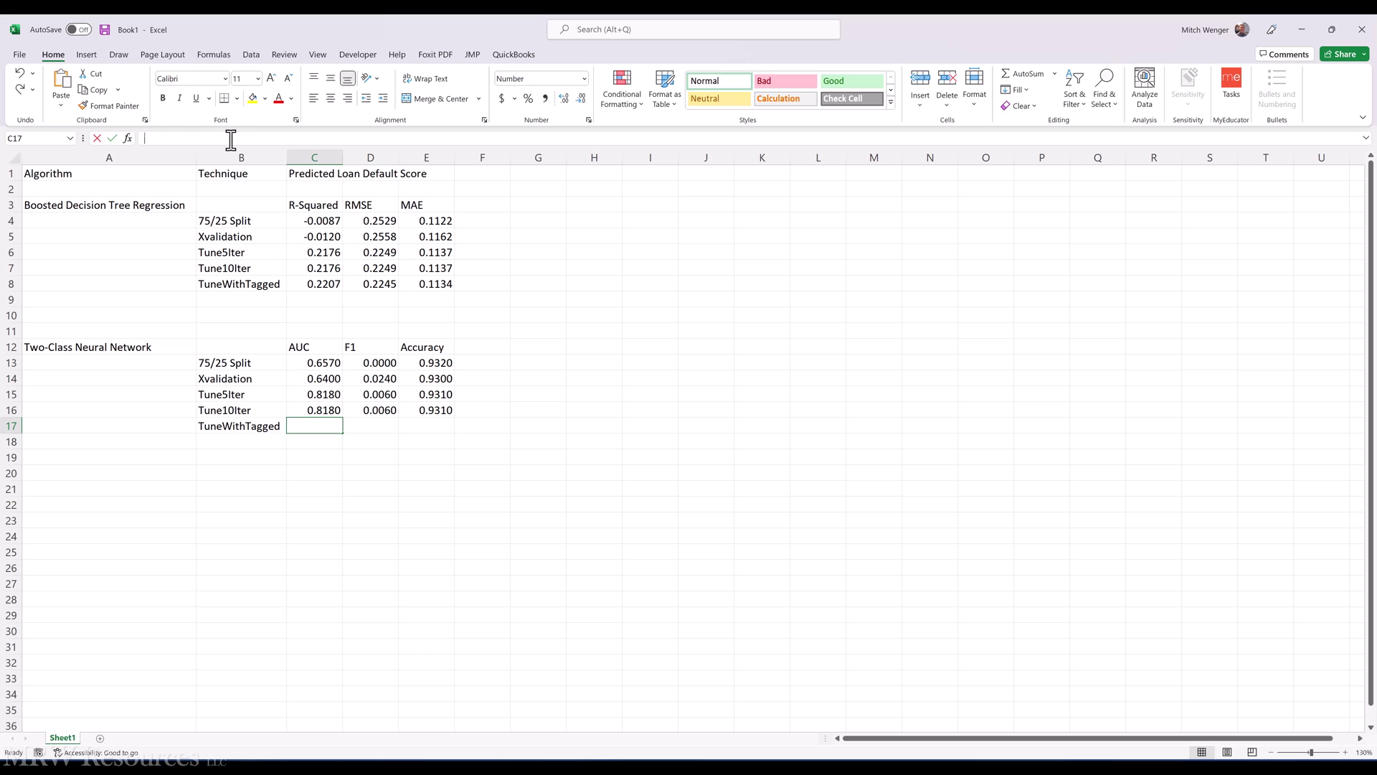
{"action": "key", "text": "ctrl+v"}
{"action": "key", "text": "Return"}
Copy the Accuracy value 0.93 from the Azure ML evaluation results into cell E17 in Excel.
{"action": "key", "text": "alt+Tab"}
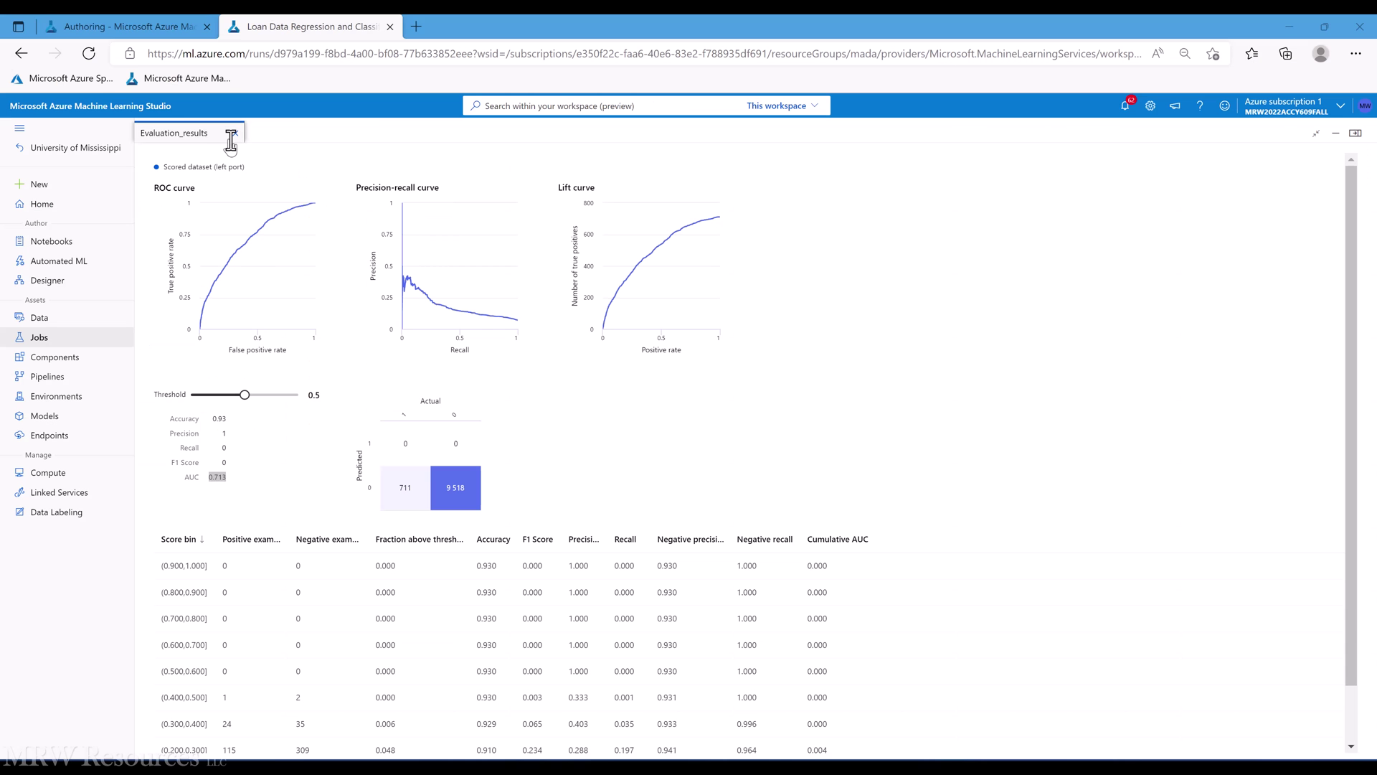
{"action": "double_click", "coordinate": [218, 418]}
{"action": "key", "text": "alt+Tab"}
{"action": "key", "text": "Right"}
{"action": "key", "text": "Right"}
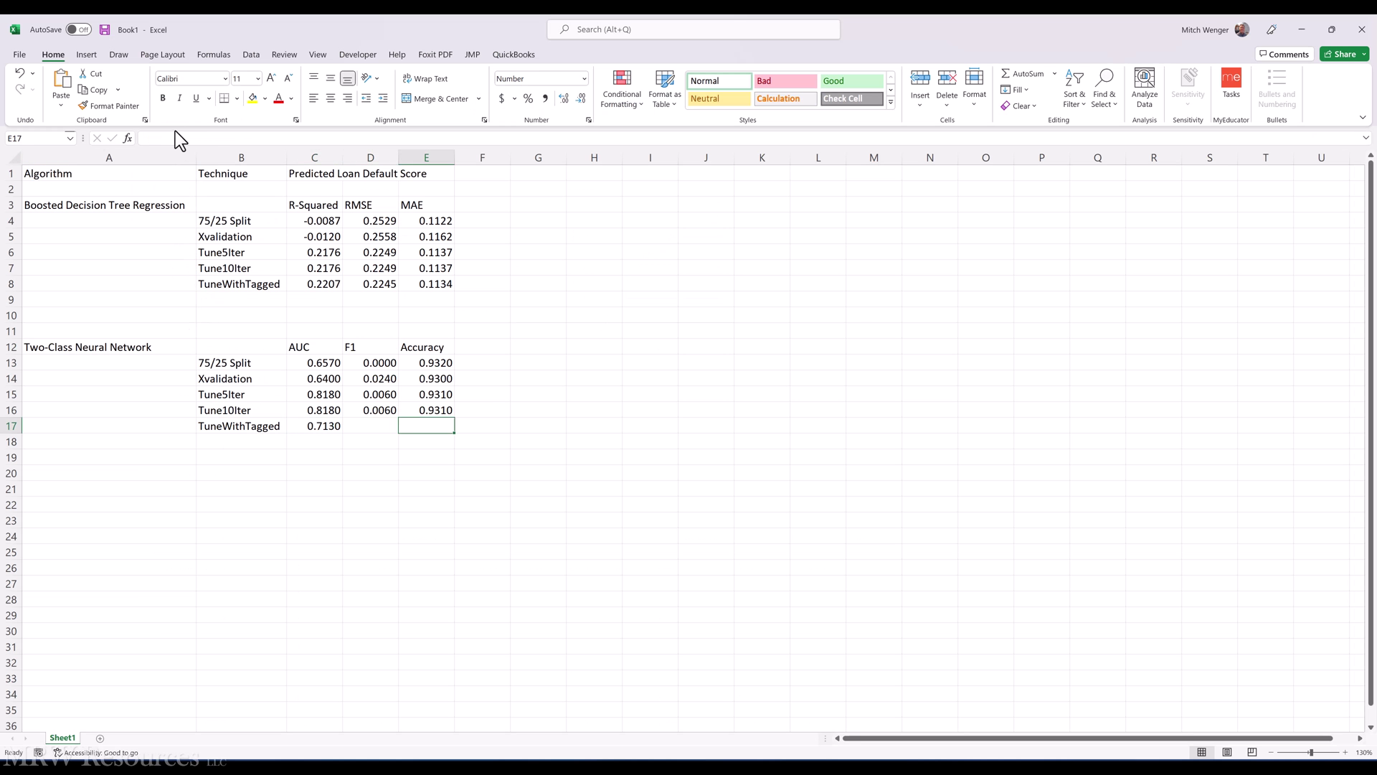
{"action": "left_click", "coordinate": [175, 137]}
{"action": "key", "text": "ctrl+v"}
{"action": "key", "text": "ctrl+Return"}
Check the F1 Score in the Azure ML evaluation results and enter 0 in cell D17 in Excel.
{"action": "key", "text": "alt+Tab"}
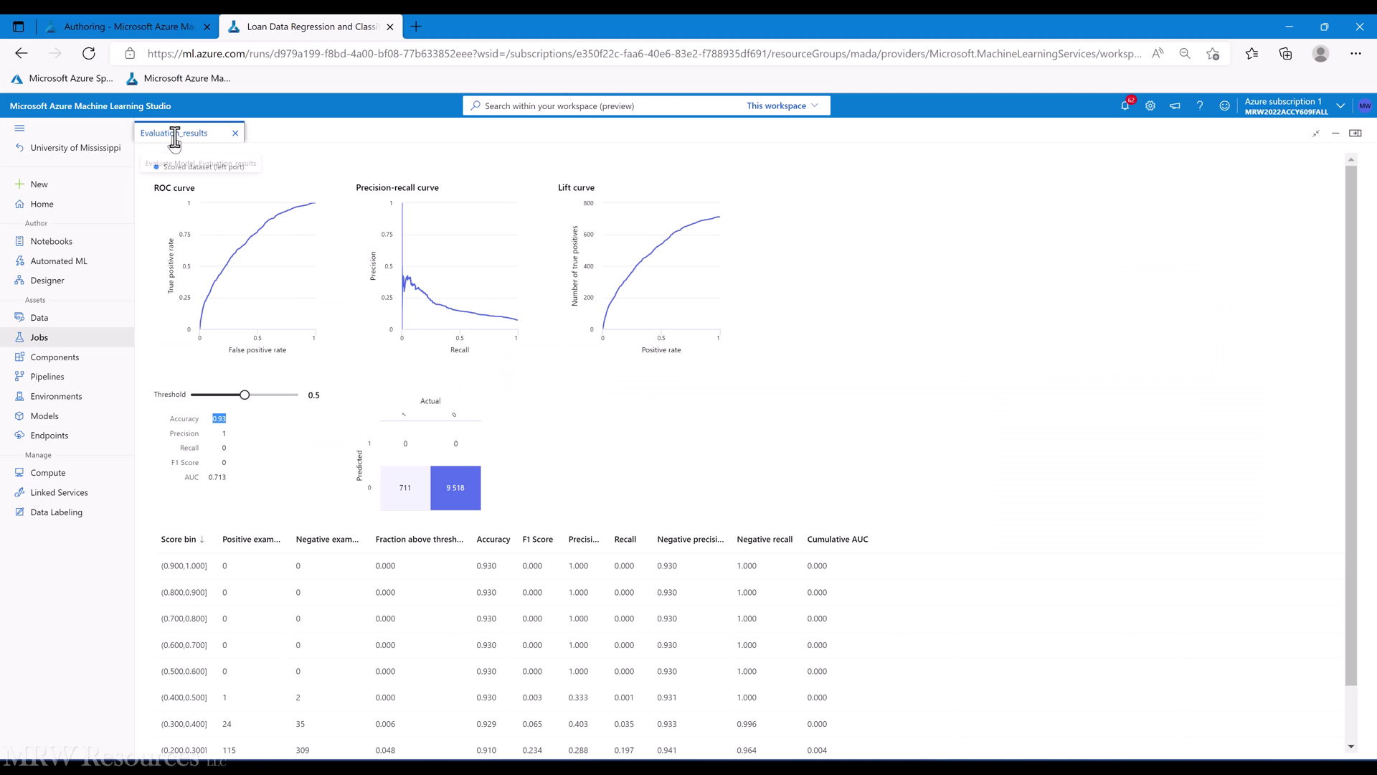
{"action": "key", "text": "alt+Tab"}
{"action": "key", "text": "Left"}
{"action": "type", "text": "0"}
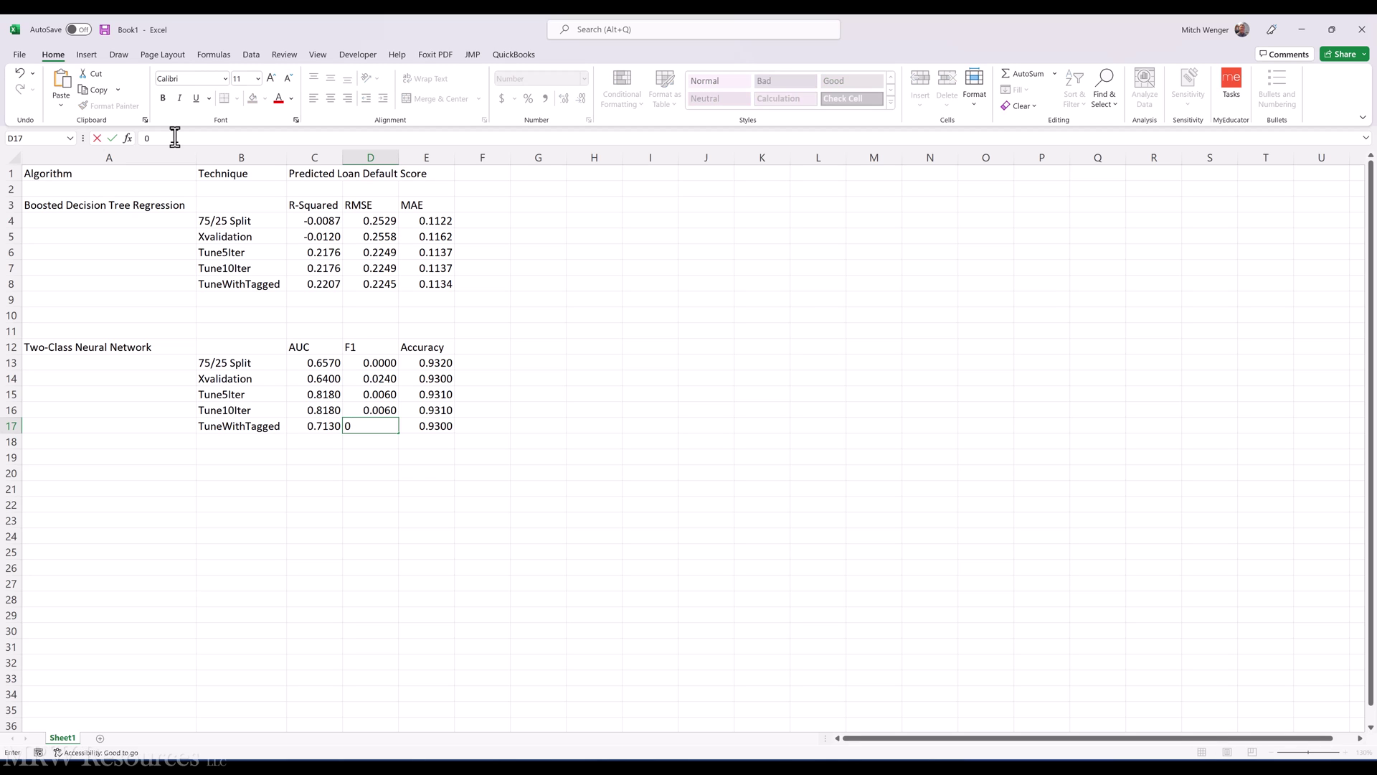
{"action": "key", "text": "Return"}
{"action": "key", "text": "Down"}
{"action": "key", "text": "Left"}
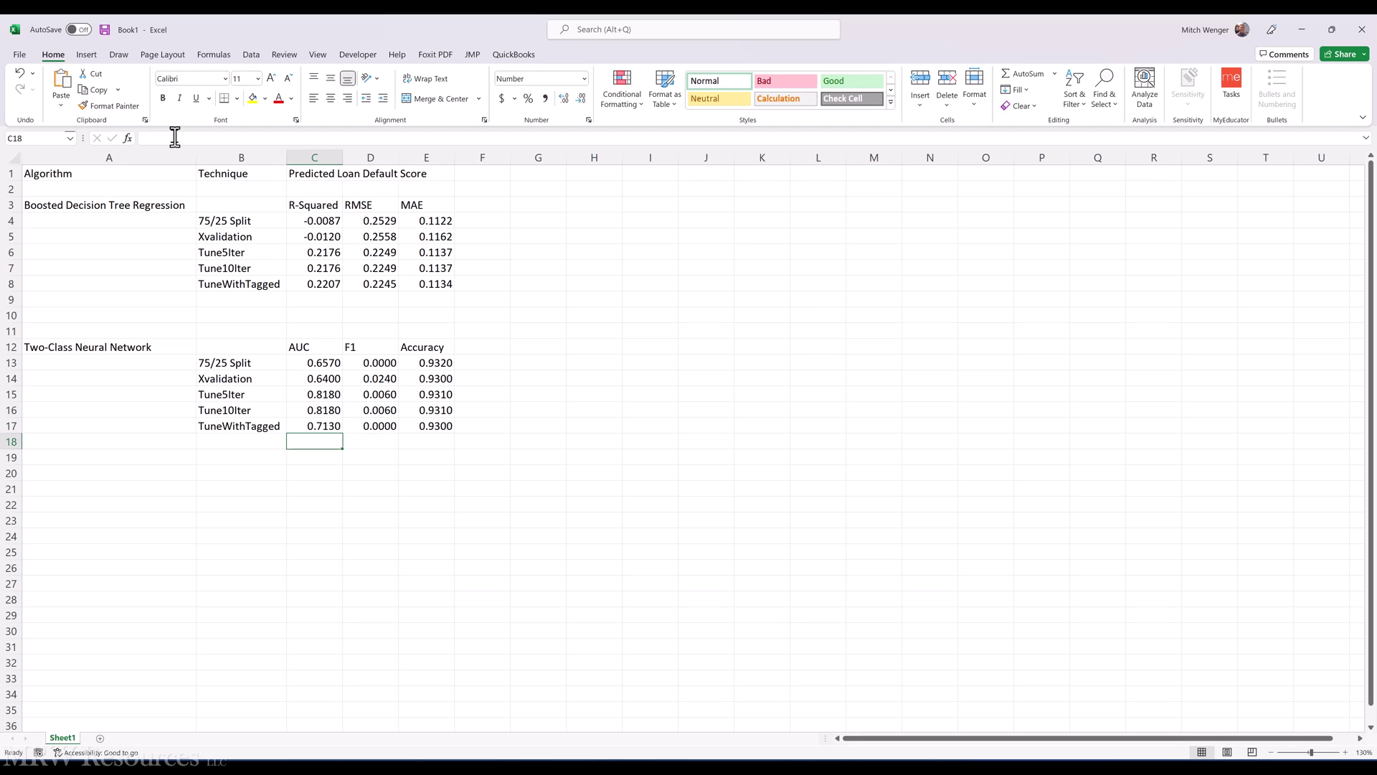
{"action": "key", "text": "Left"}
Return to Azure ML Studio, close the evaluation results and preview the remove_loan_status_numeric results dataset in full view.
{"action": "key", "text": "alt+Tab"}
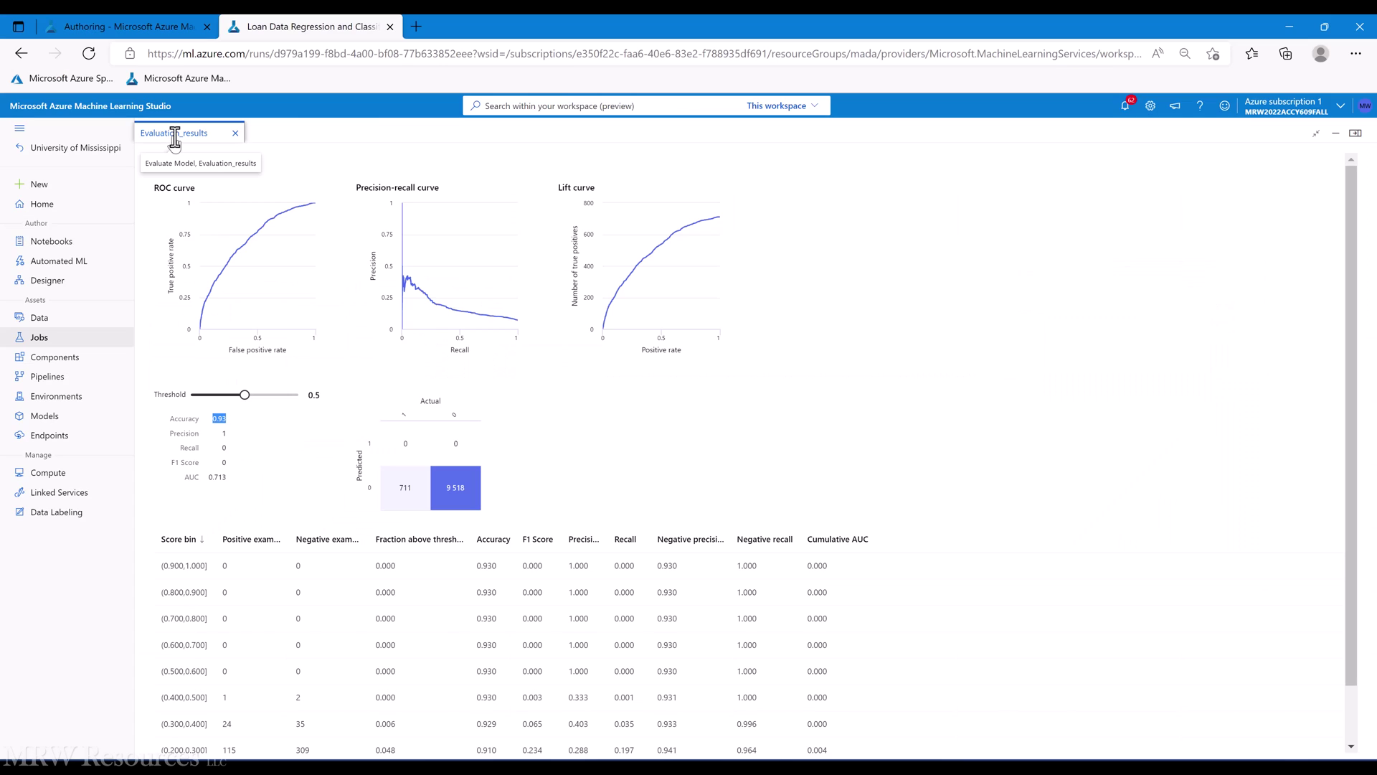
{"action": "left_click", "coordinate": [235, 133]}
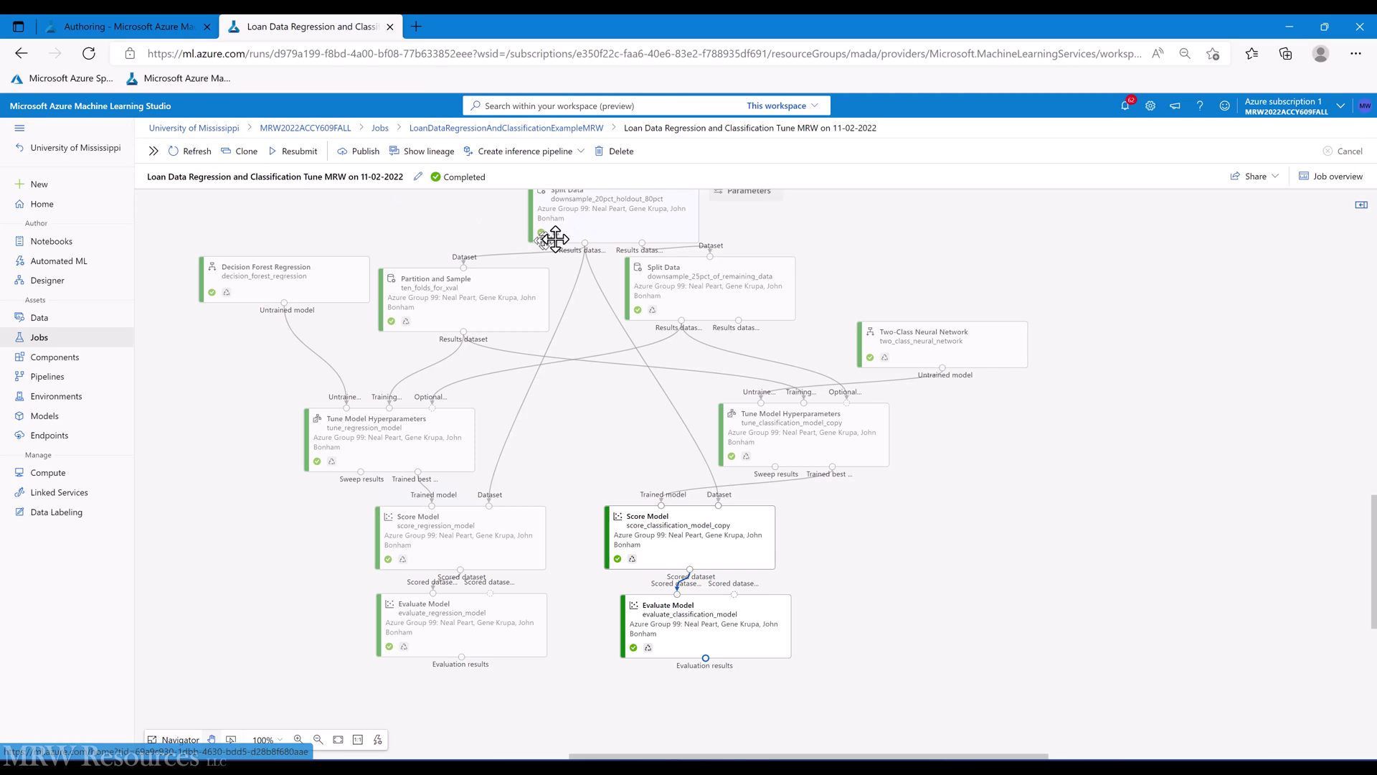
{"action": "scroll", "coordinate": [595, 366], "scroll_direction": "up", "scroll_amount": 2}
{"action": "scroll", "coordinate": [595, 354], "scroll_direction": "up", "scroll_amount": 1}
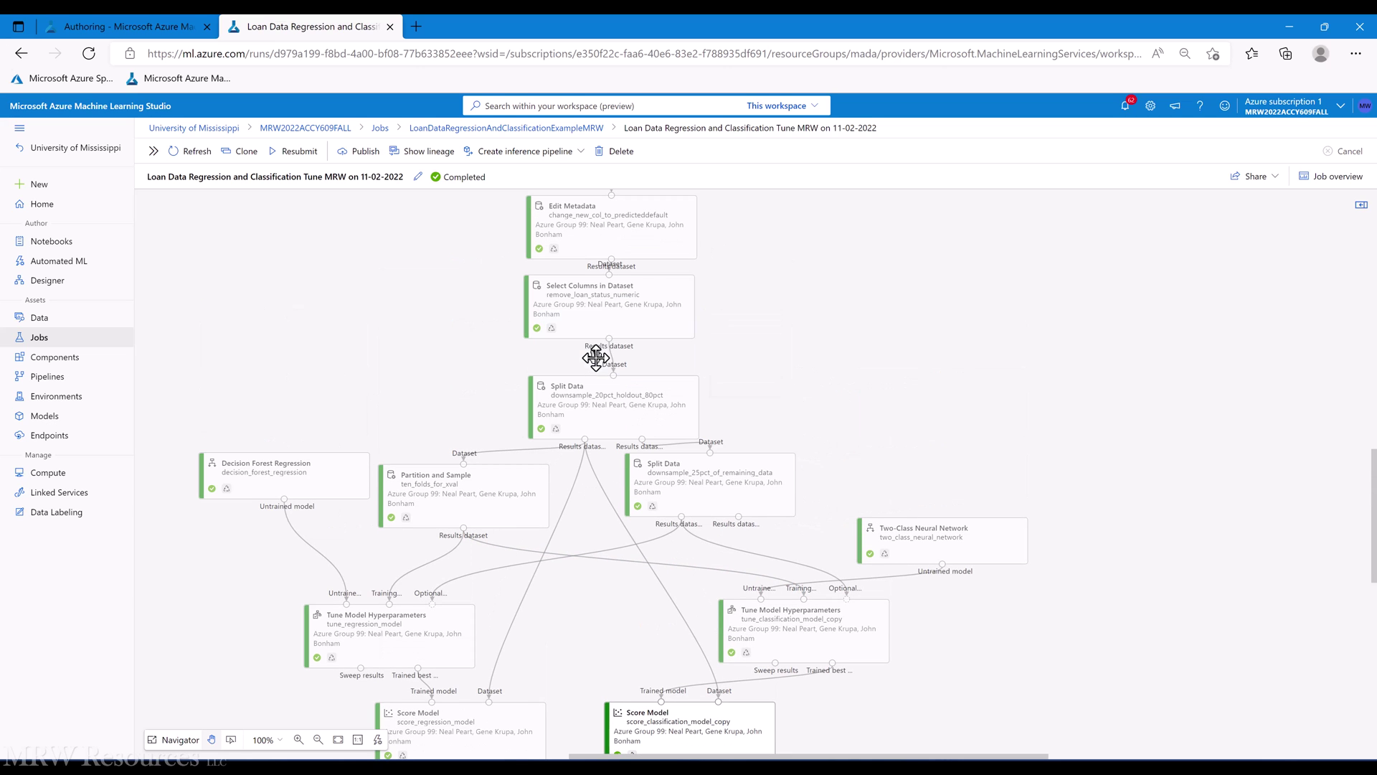
{"action": "right_click", "coordinate": [600, 322]}
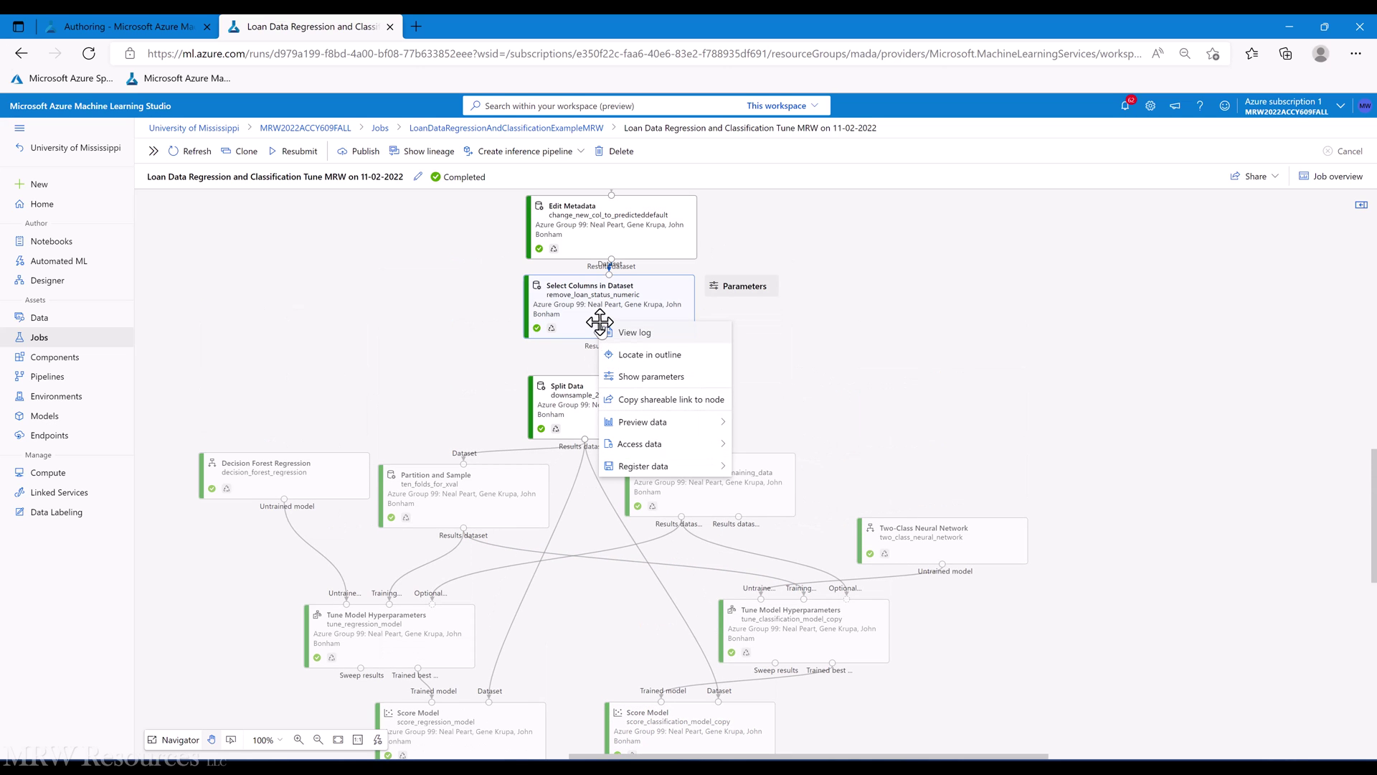
{"action": "mouse_move", "coordinate": [667, 422]}
{"action": "left_click", "coordinate": [752, 428]}
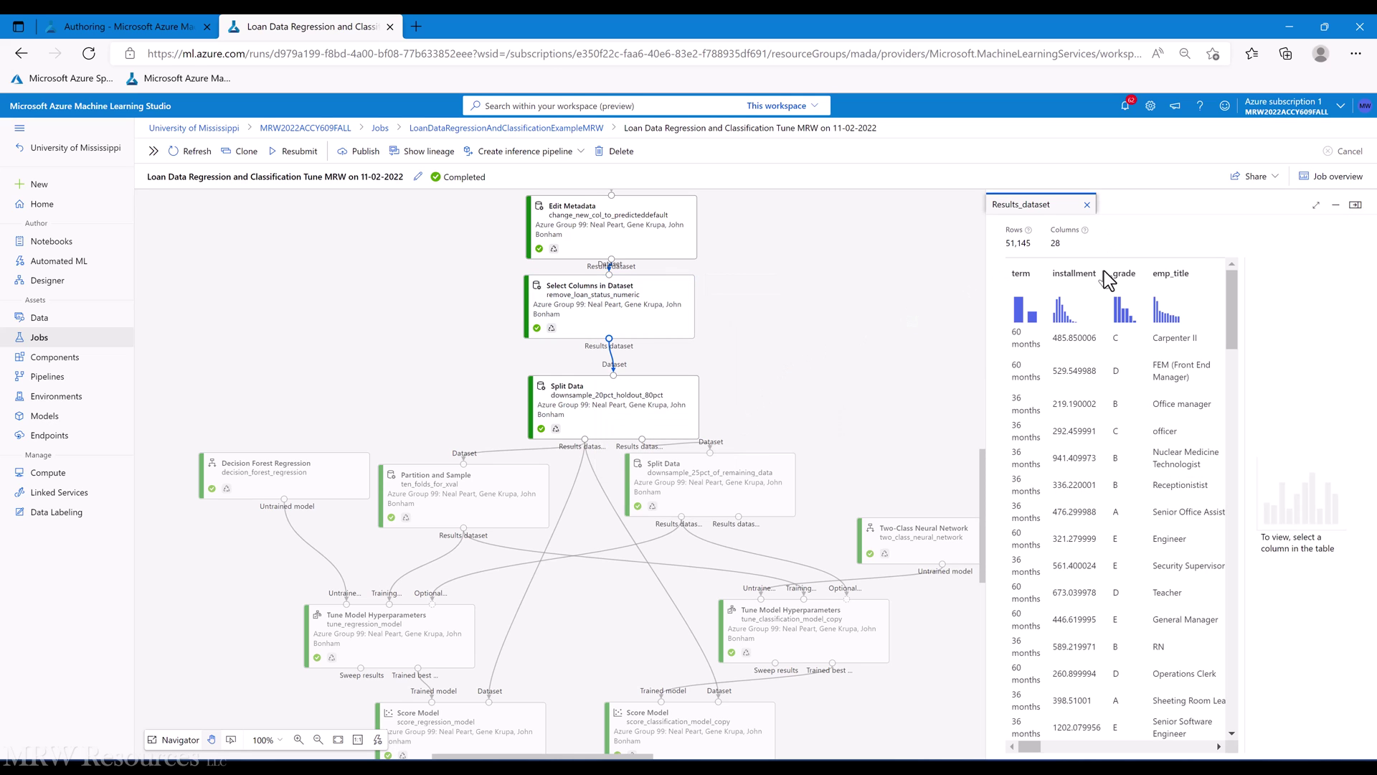
{"action": "left_click", "coordinate": [1316, 205]}
Examine the PredictedDefault column's statistics and the frequencies of its two classes in the histogram.
{"action": "left_click_drag", "start_coordinate": [470, 753], "coordinate": [968, 749]}
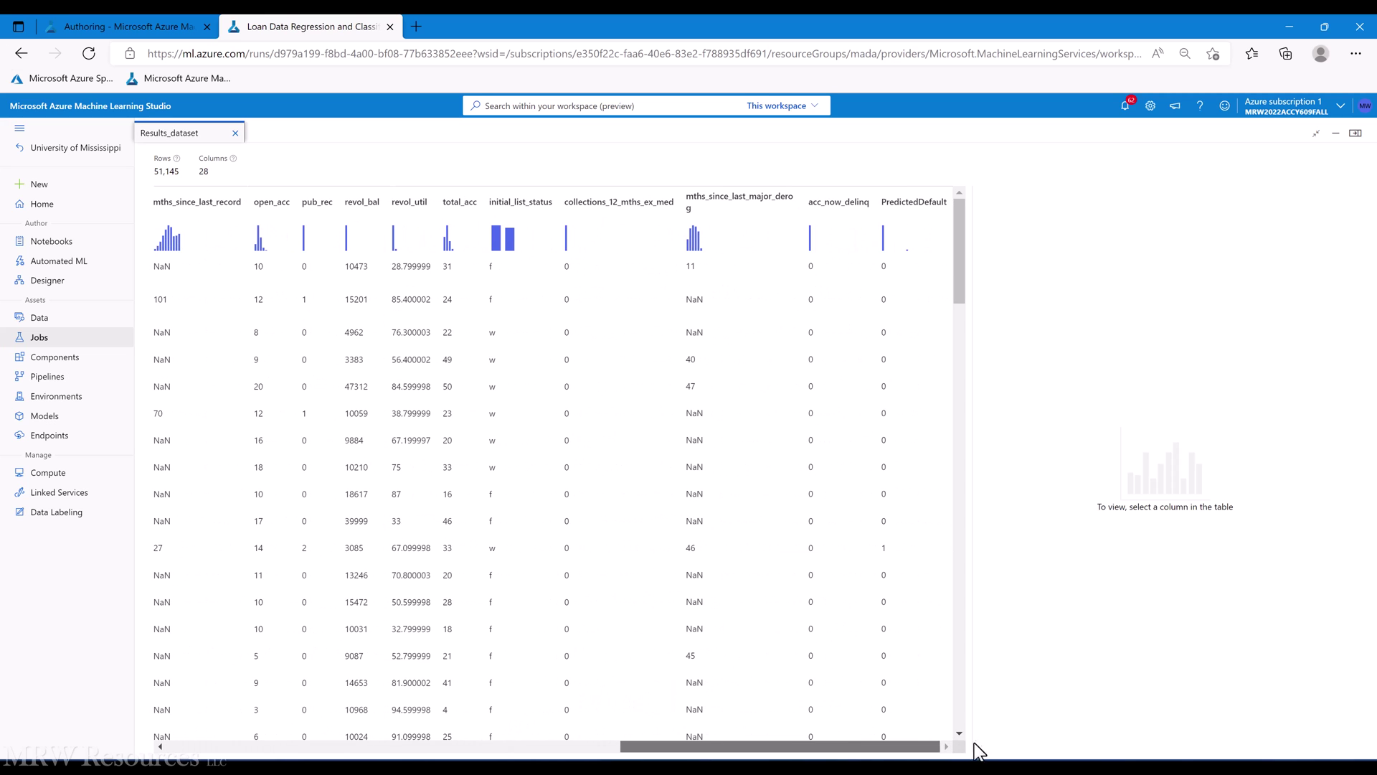
{"action": "left_click", "coordinate": [890, 238]}
{"action": "mouse_move", "coordinate": [1037, 471]}
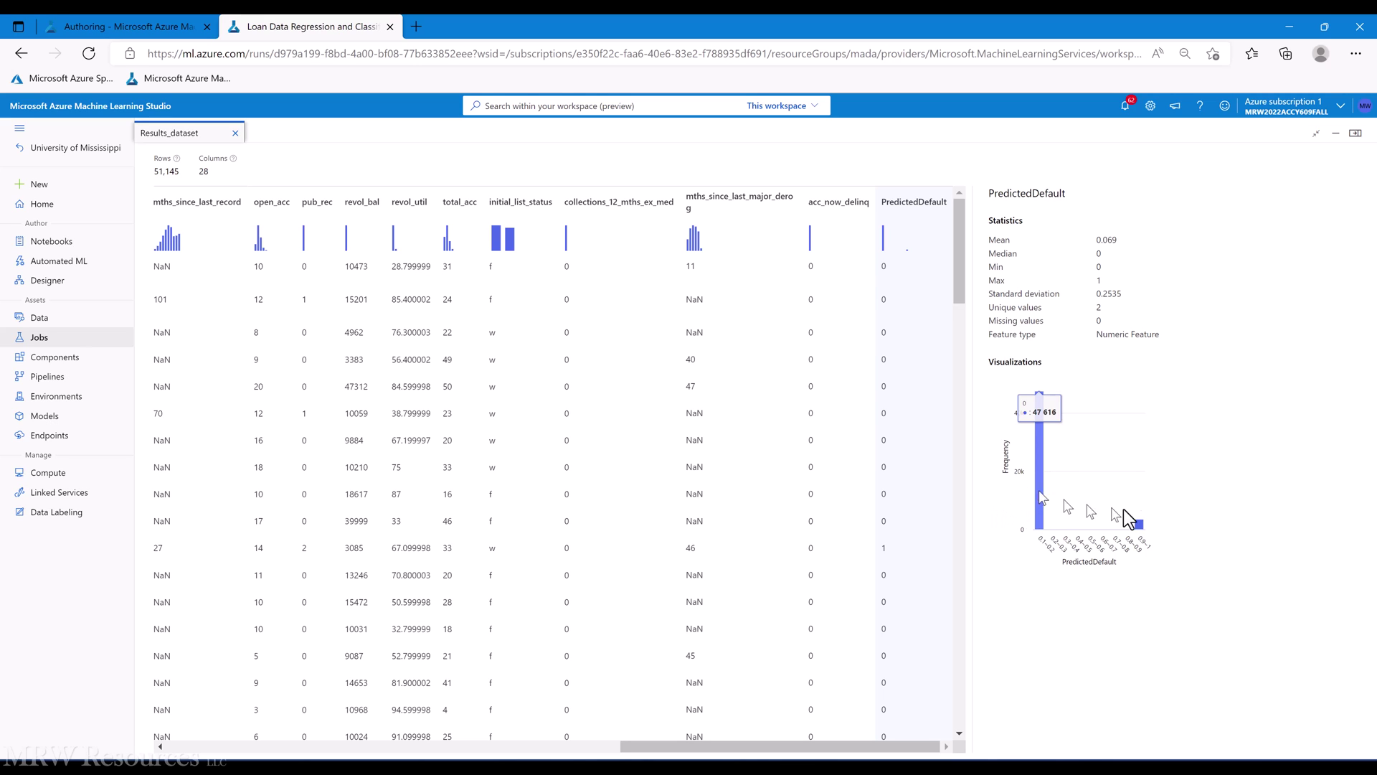
{"action": "mouse_move", "coordinate": [1137, 526]}
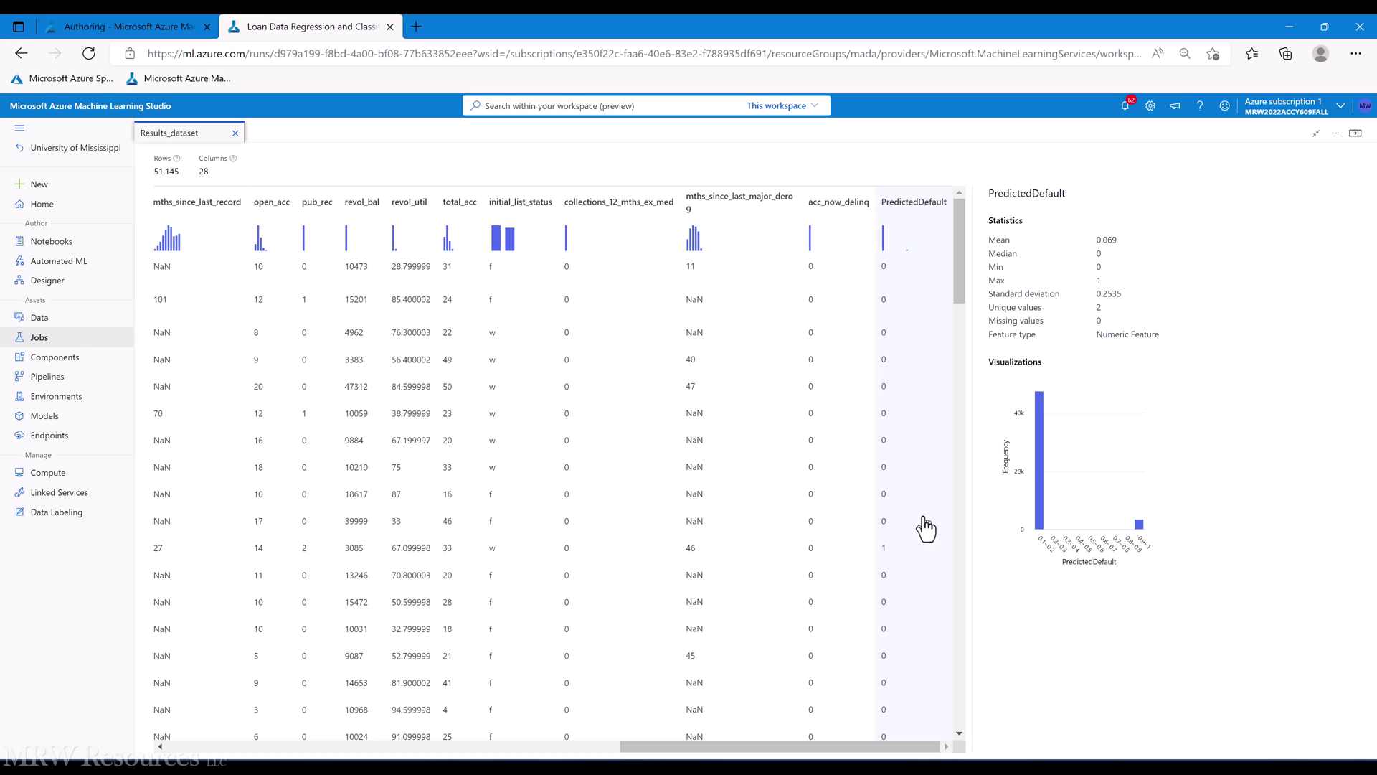
Record the PredictedDefault class frequencies in Excel, entering 47616 in G4 and 3529 in G5.
{"action": "key", "text": "alt+Tab"}
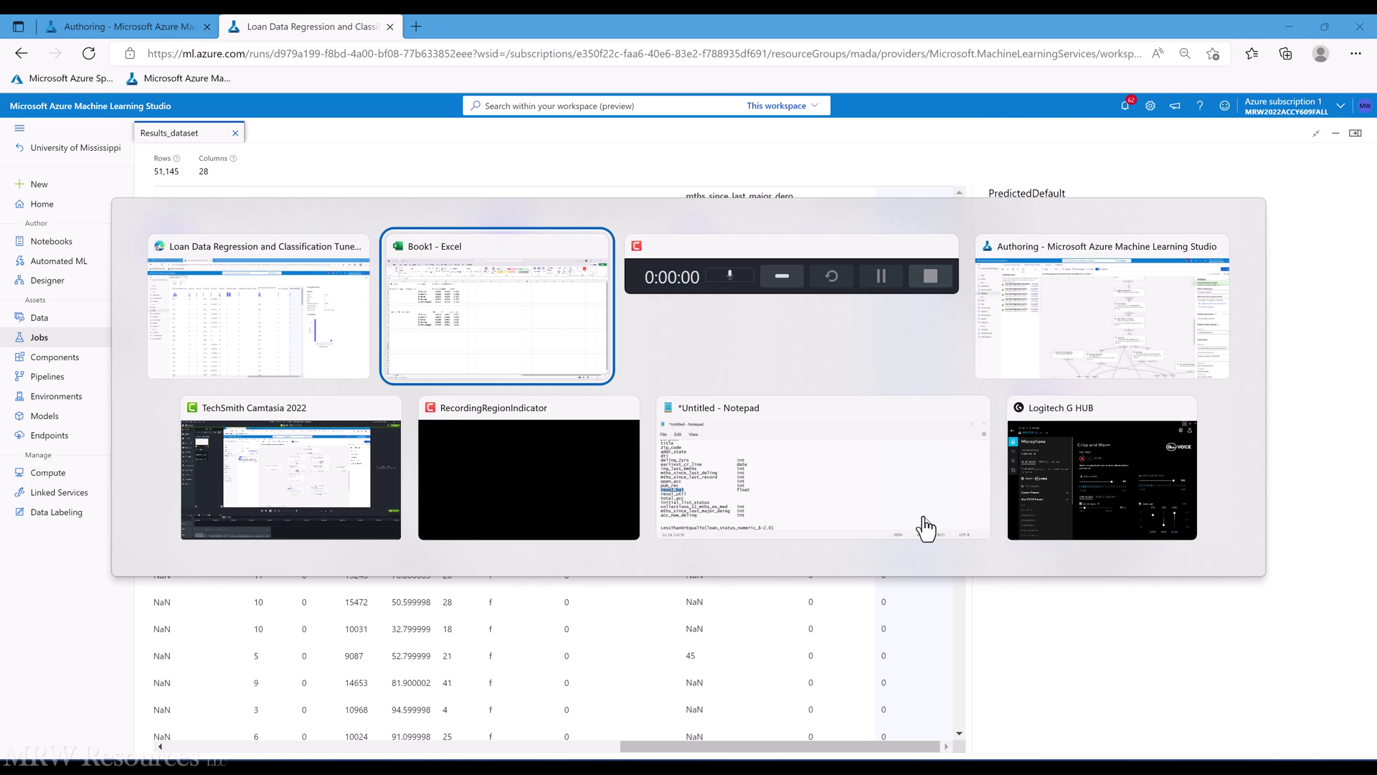
{"action": "key", "text": "alt+Tab"}
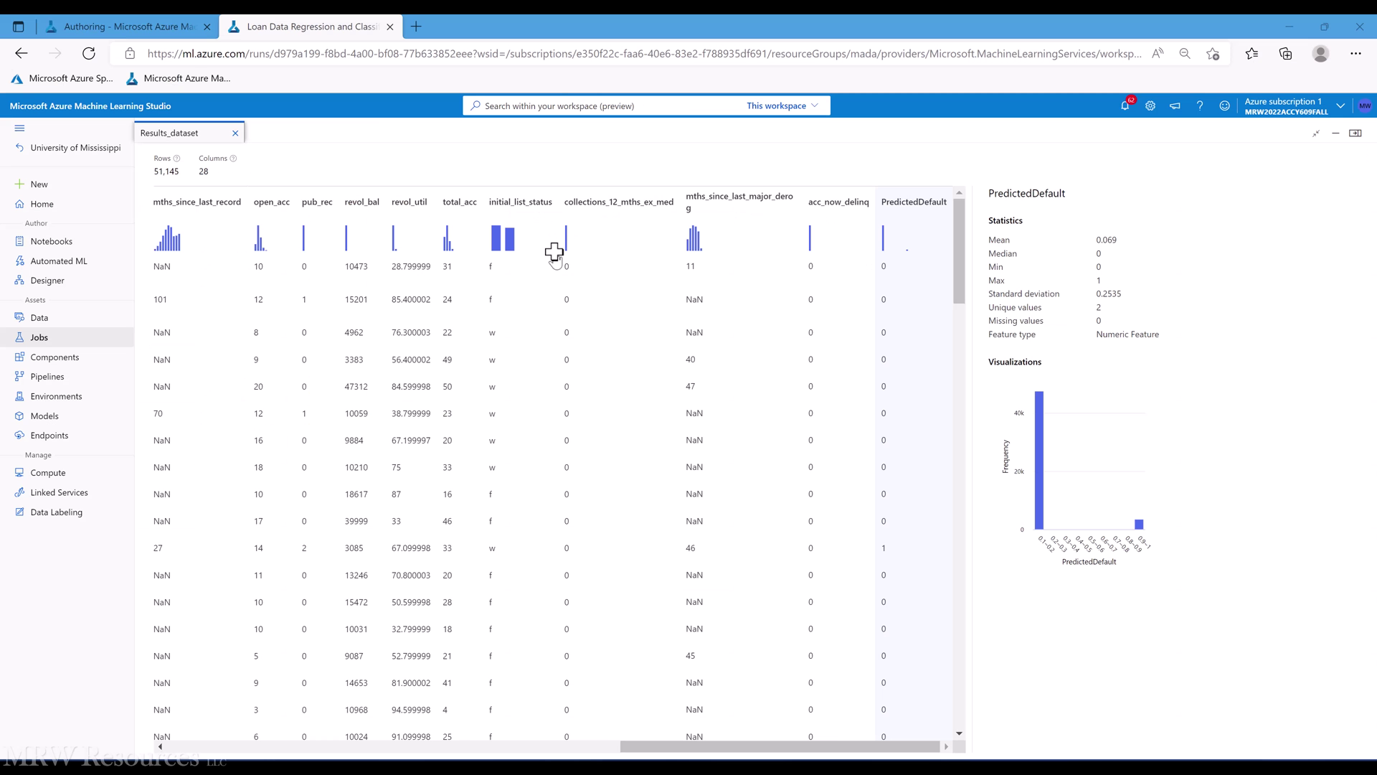
{"action": "mouse_move", "coordinate": [1038, 441]}
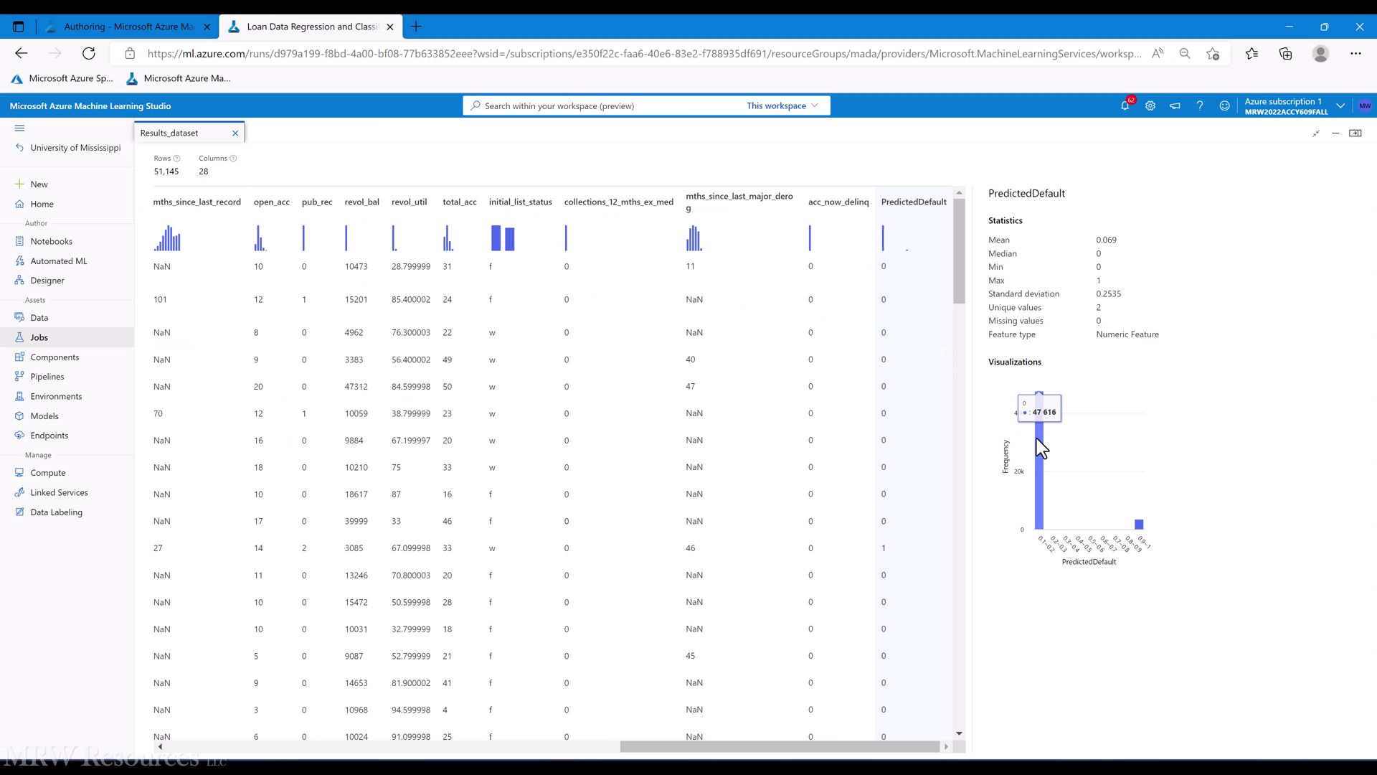
{"action": "key", "text": "alt+Tab"}
{"action": "type", "text": "47616"}
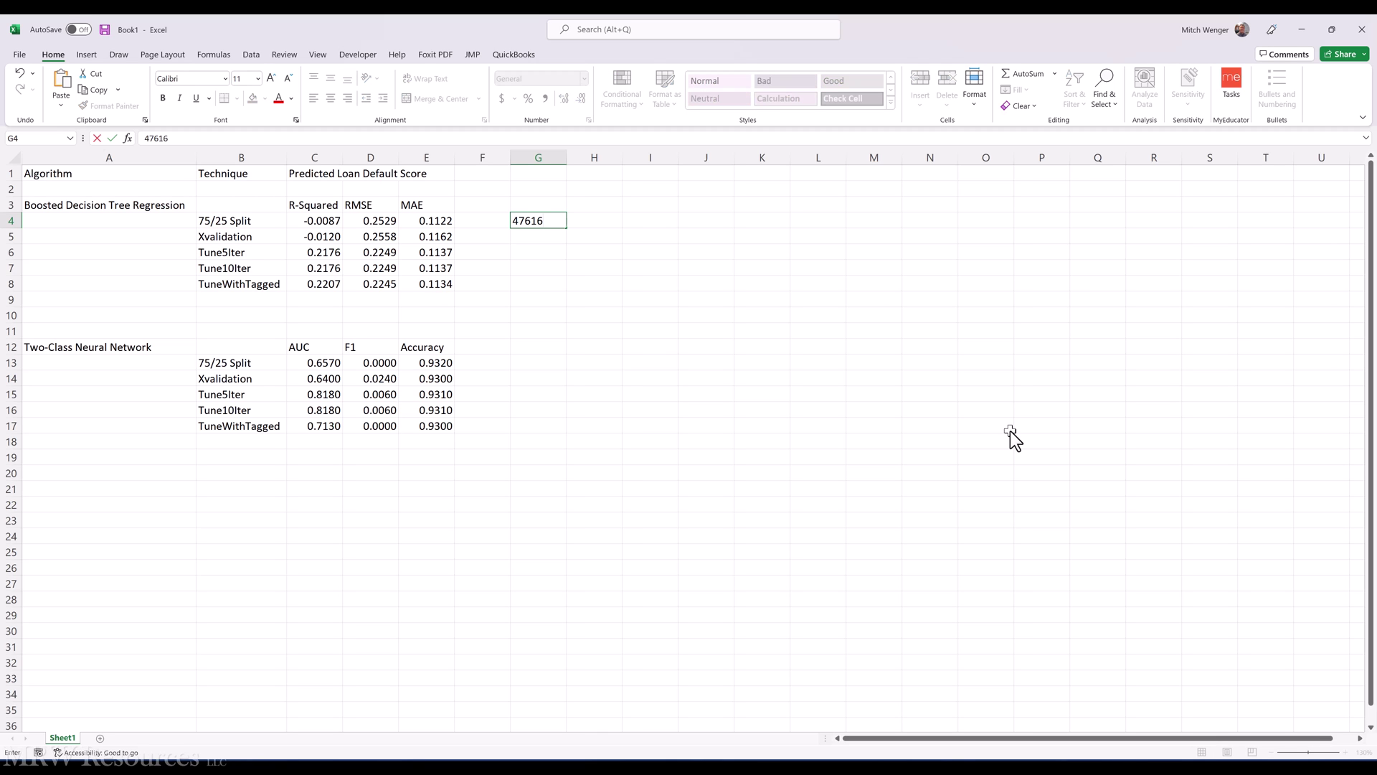
{"action": "key", "text": "Return"}
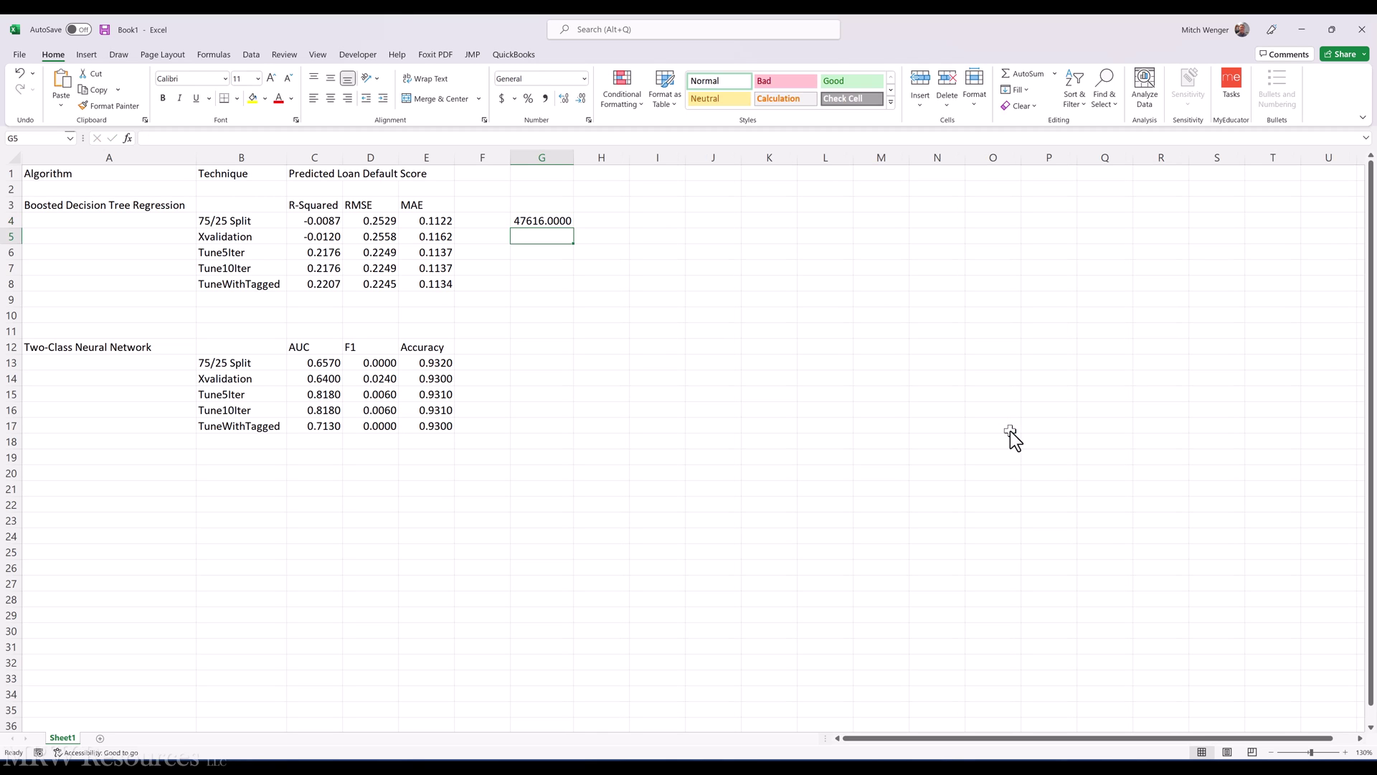
{"action": "key", "text": "alt+Tab"}
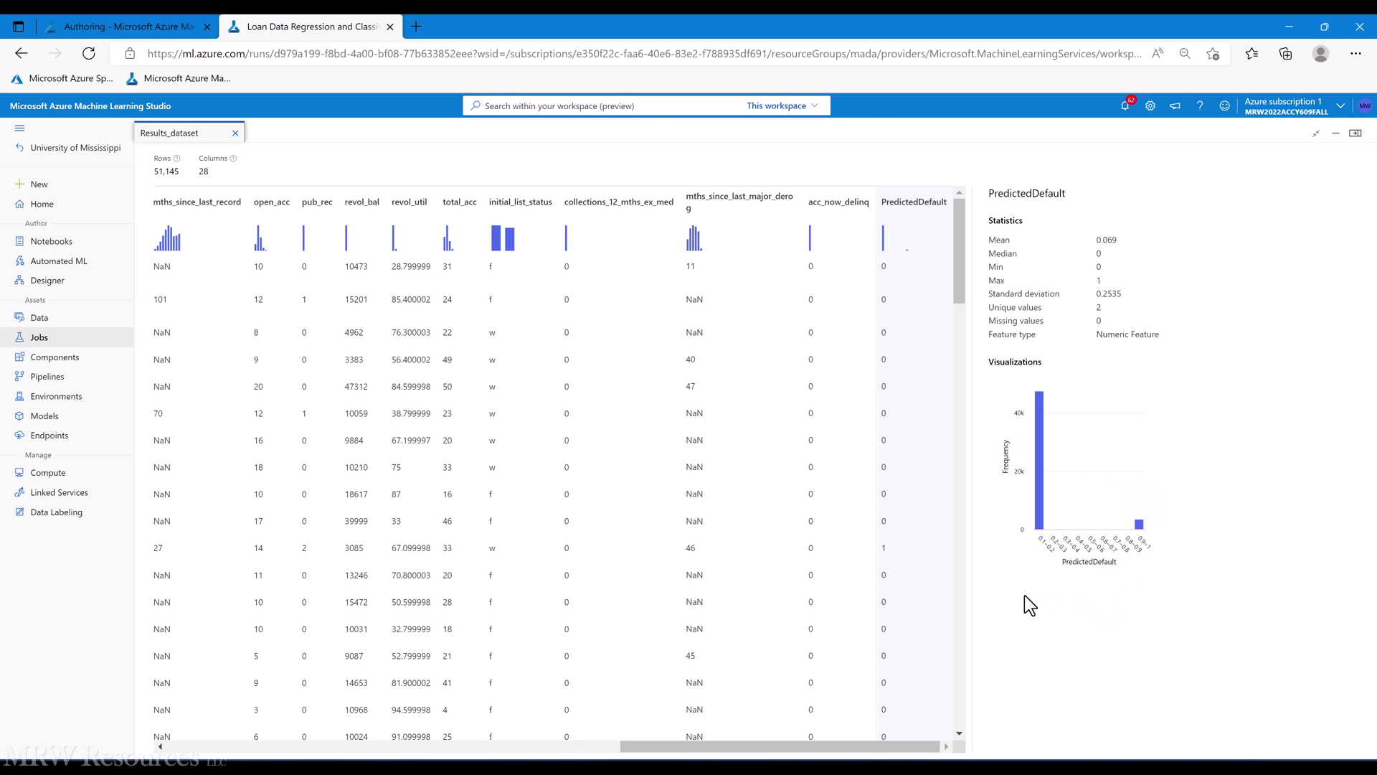
{"action": "key", "text": "alt+Tab"}
{"action": "type", "text": "3529"}
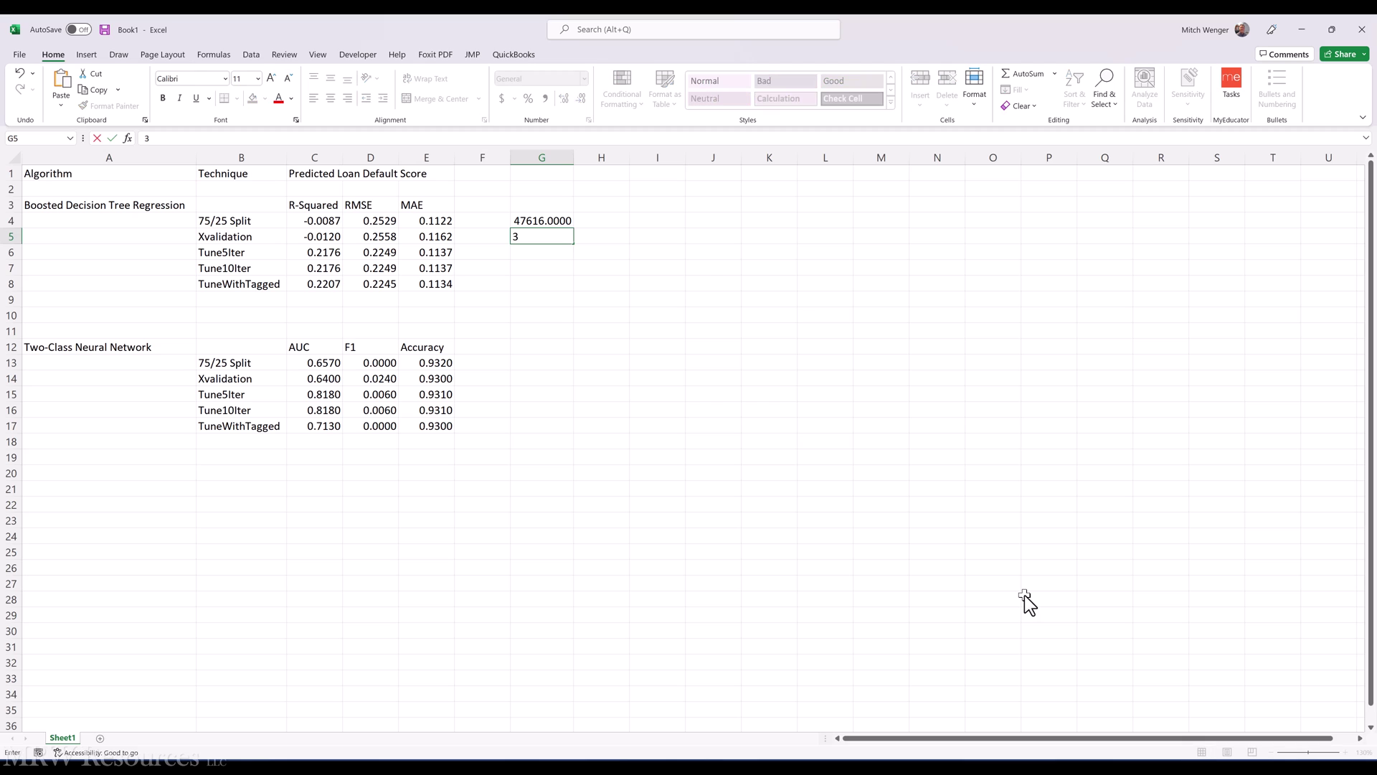
{"action": "key", "text": "Return"}
Format the class counts in G4:G5 with no decimal places.
{"action": "key", "text": "Up"}
{"action": "key", "text": "Up"}
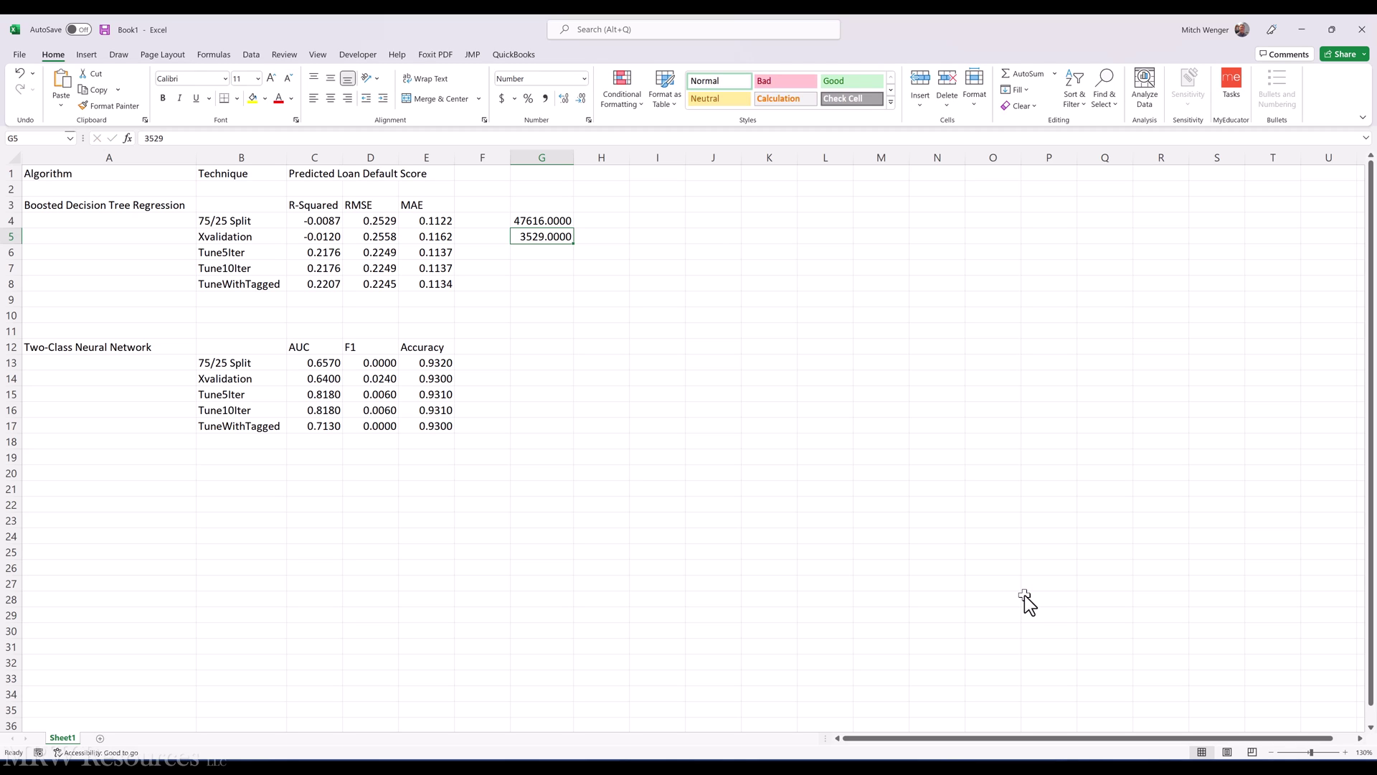
{"action": "key", "text": "shift+Down"}
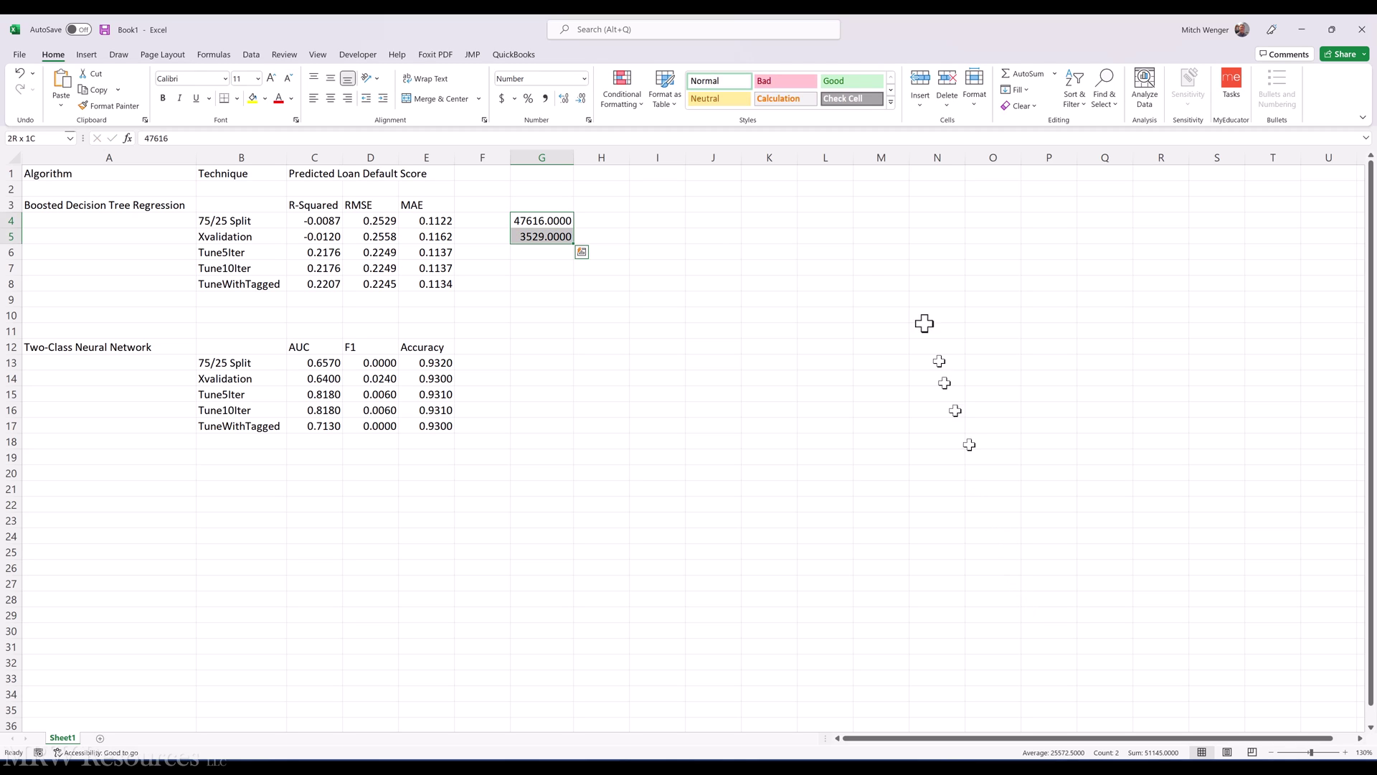
{"action": "left_click", "coordinate": [567, 98]}
{"action": "left_click", "coordinate": [581, 99]}
{"action": "left_click", "coordinate": [581, 99]}
{"action": "left_click", "coordinate": [581, 99]}
{"action": "left_click", "coordinate": [581, 99]}
{"action": "left_click", "coordinate": [581, 99]}
{"action": "key", "text": "Down"}
{"action": "key", "text": "Down"}
{"action": "key", "text": "Up"}
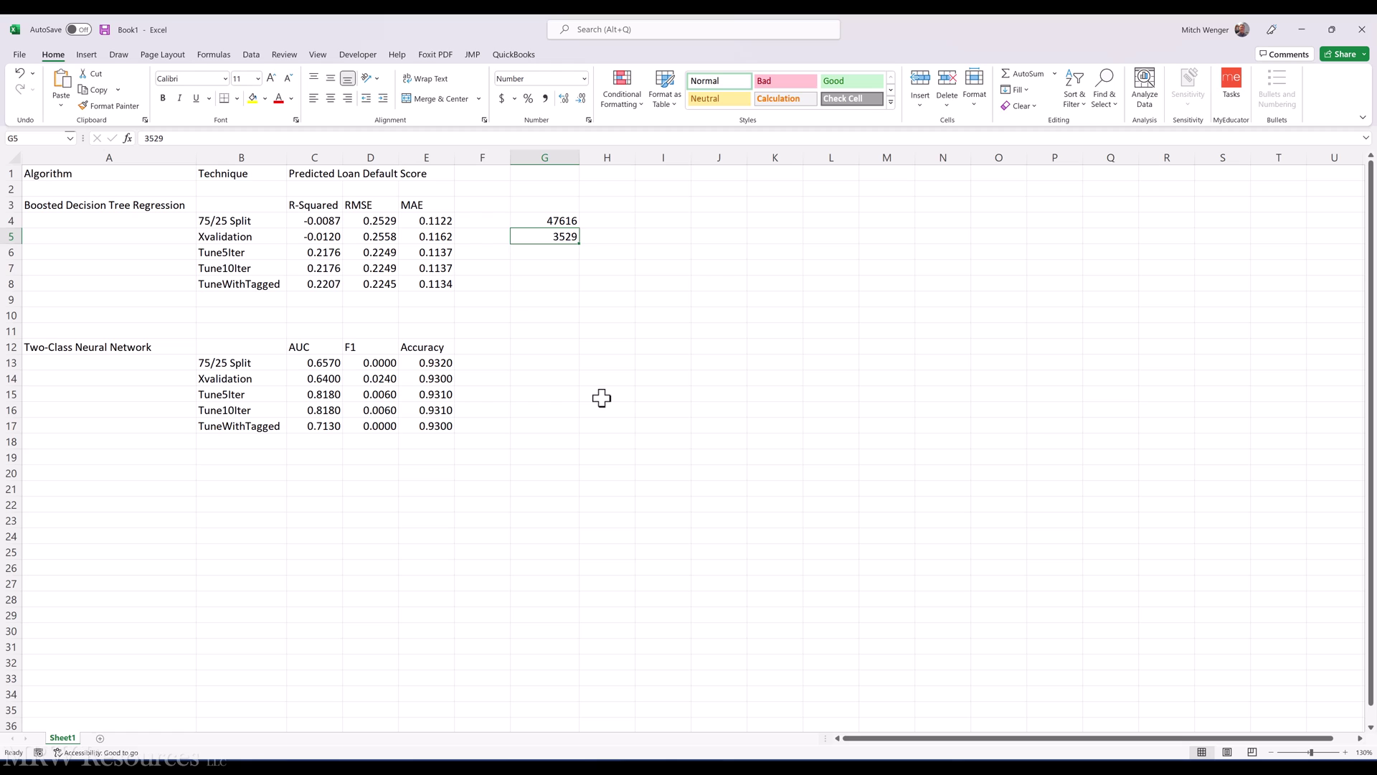
Calculate the share of defaulted loans in G7 with the formula =G5/SUM(G4:G5).
{"action": "key", "text": "Down"}
{"action": "key", "text": "Down"}
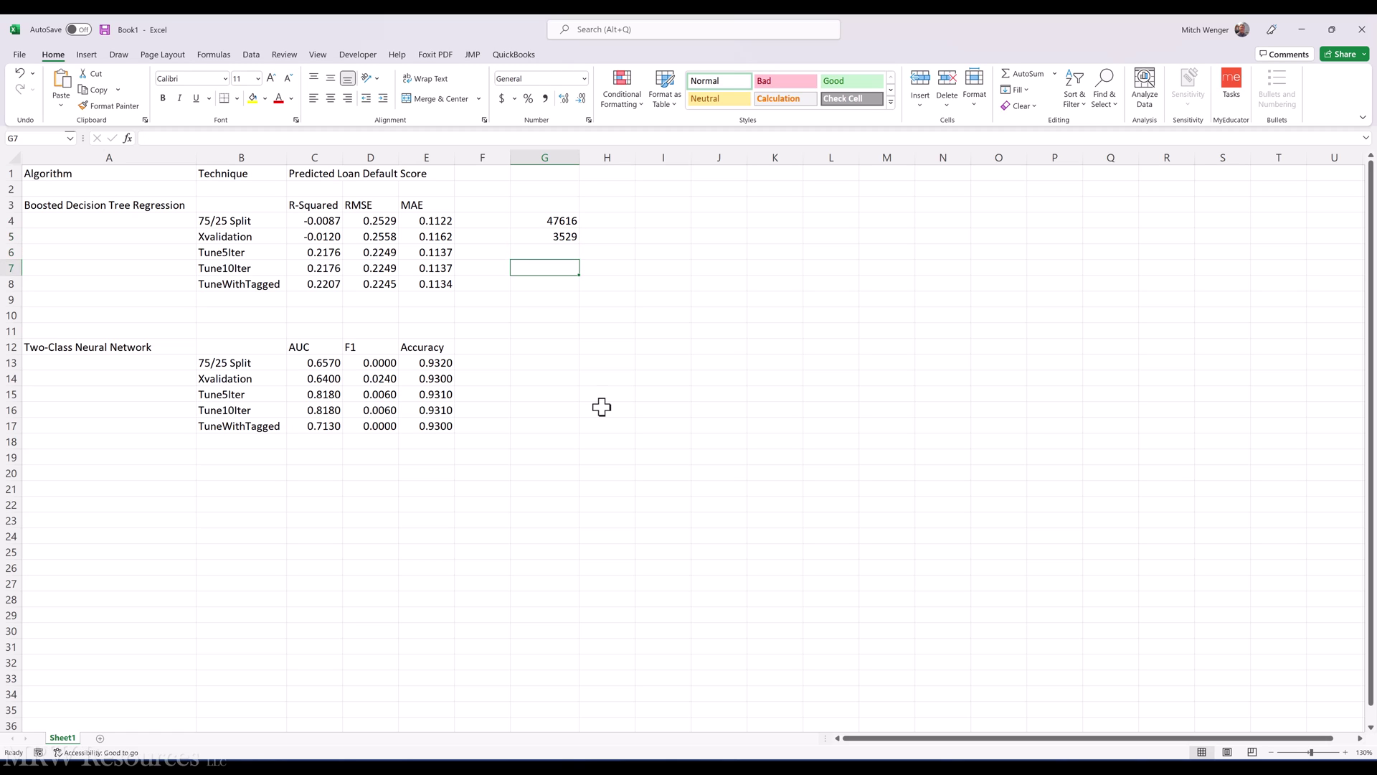
{"action": "type", "text": "="}
{"action": "key", "text": "Up"}
{"action": "key", "text": "Up"}
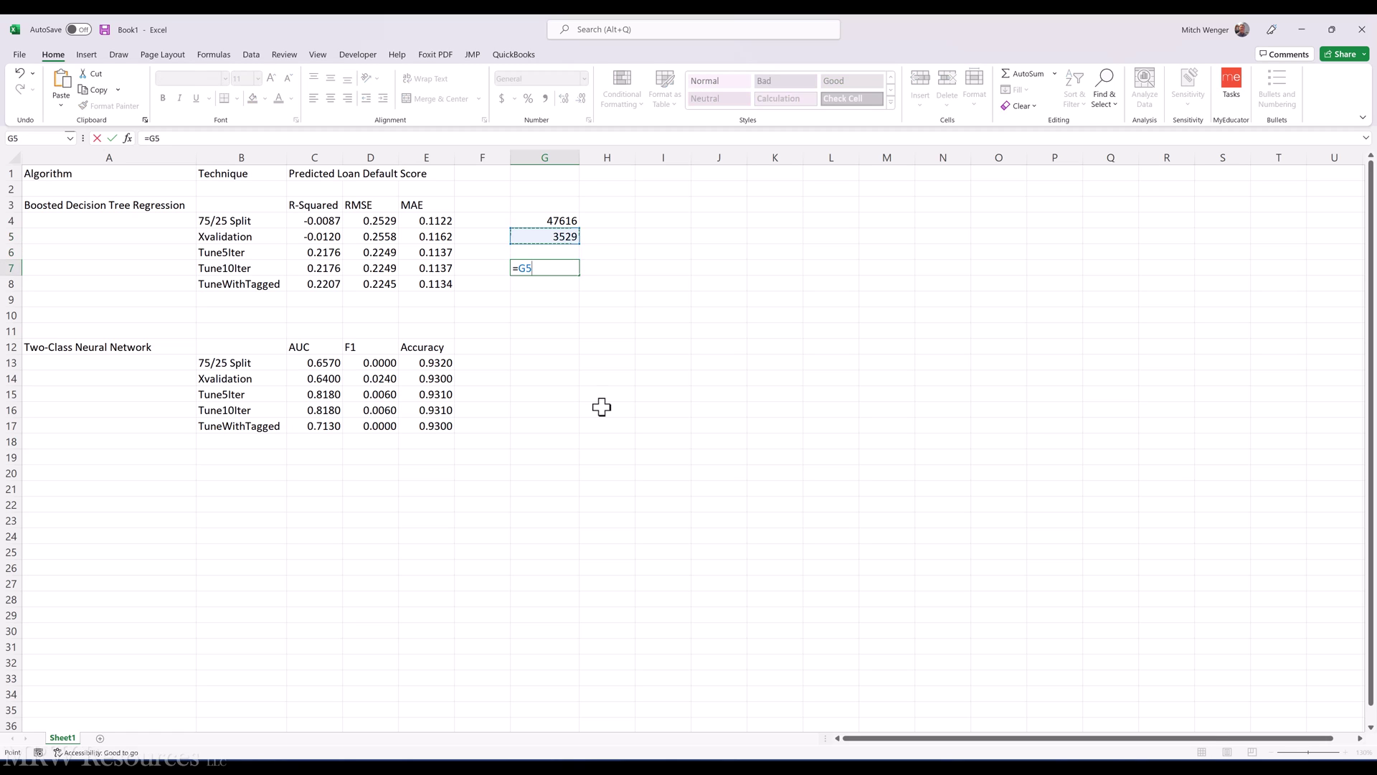
{"action": "type", "text": "/sum("}
{"action": "key", "text": "Up"}
{"action": "key", "text": "Up"}
{"action": "key", "text": "shift+Up"}
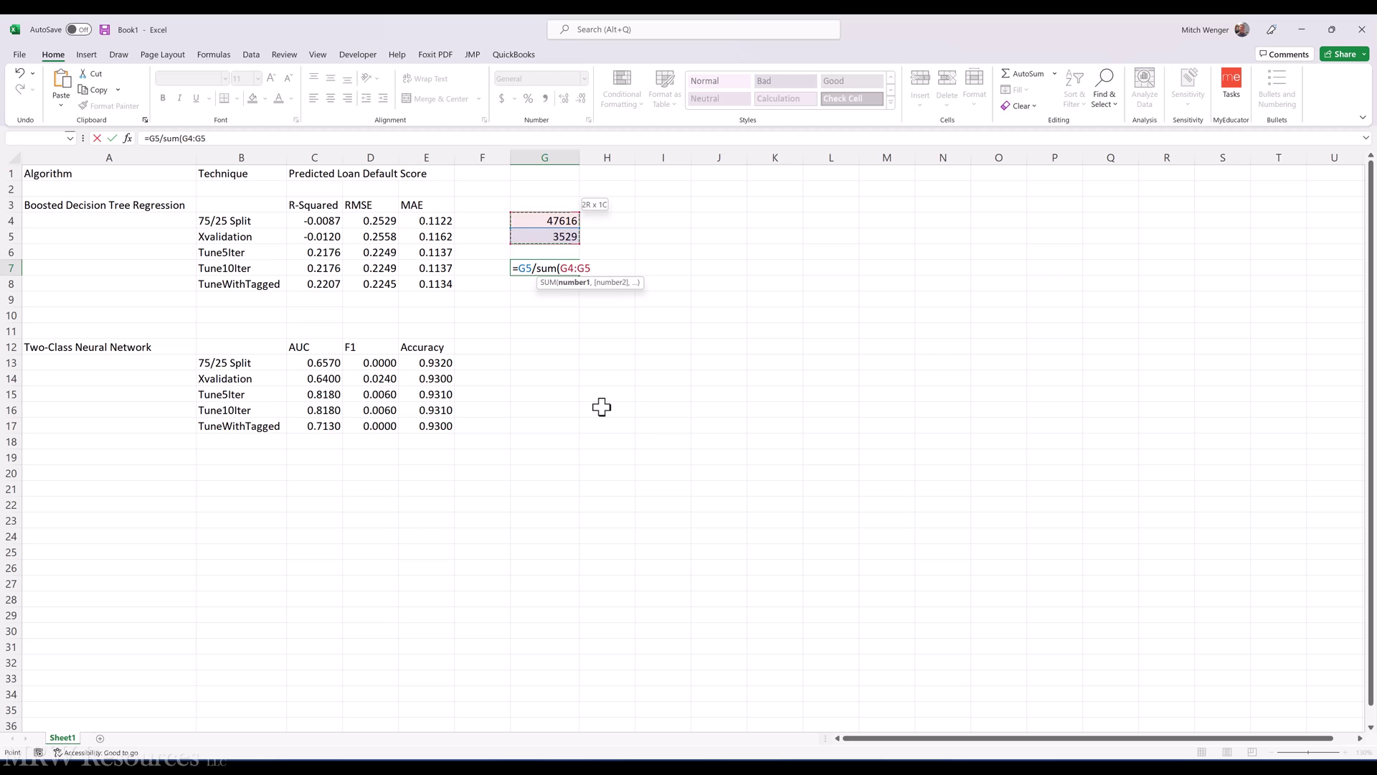
{"action": "key", "text": "Return"}
{"action": "key", "text": "Return"}
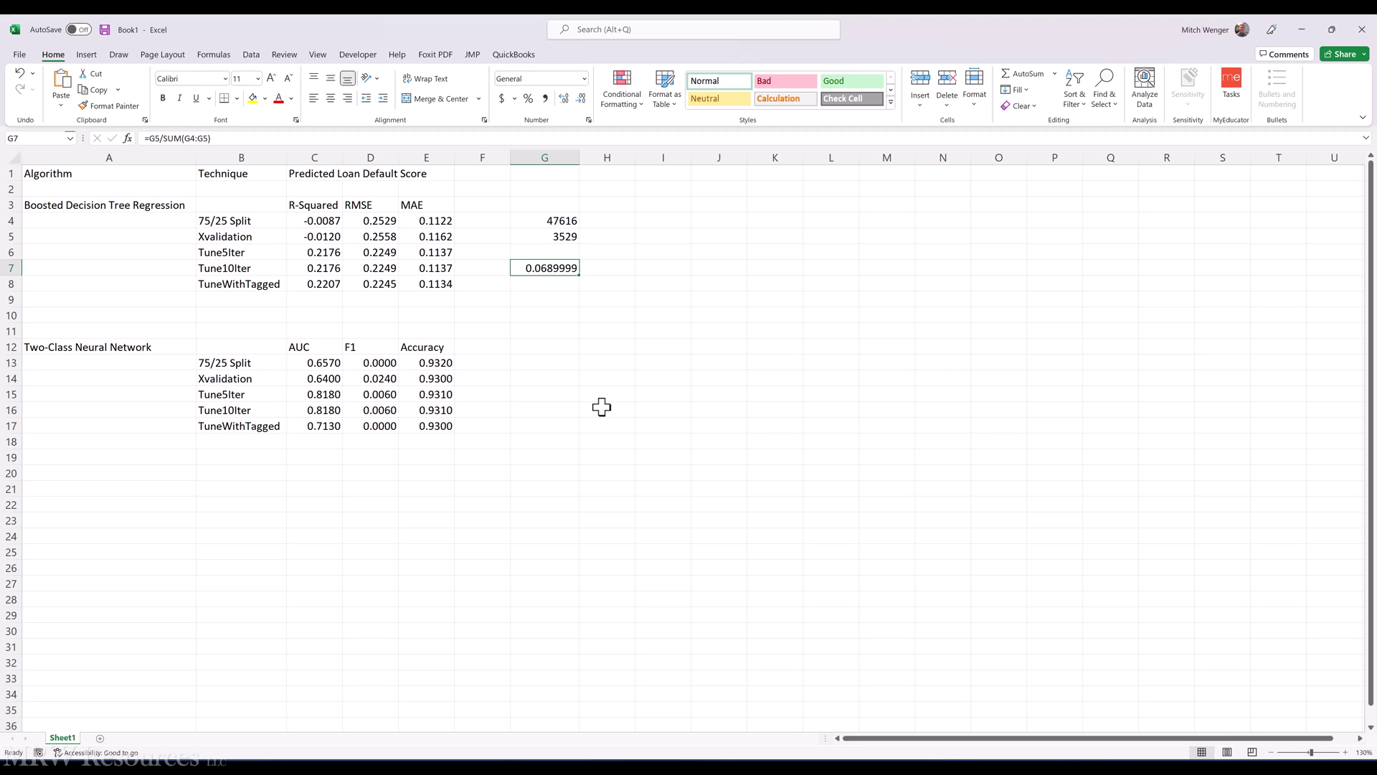
Switch from Excel to the Azure Machine Learning job in the browser and close the Results_dataset preview.
{"action": "key", "text": "alt+Tab"}
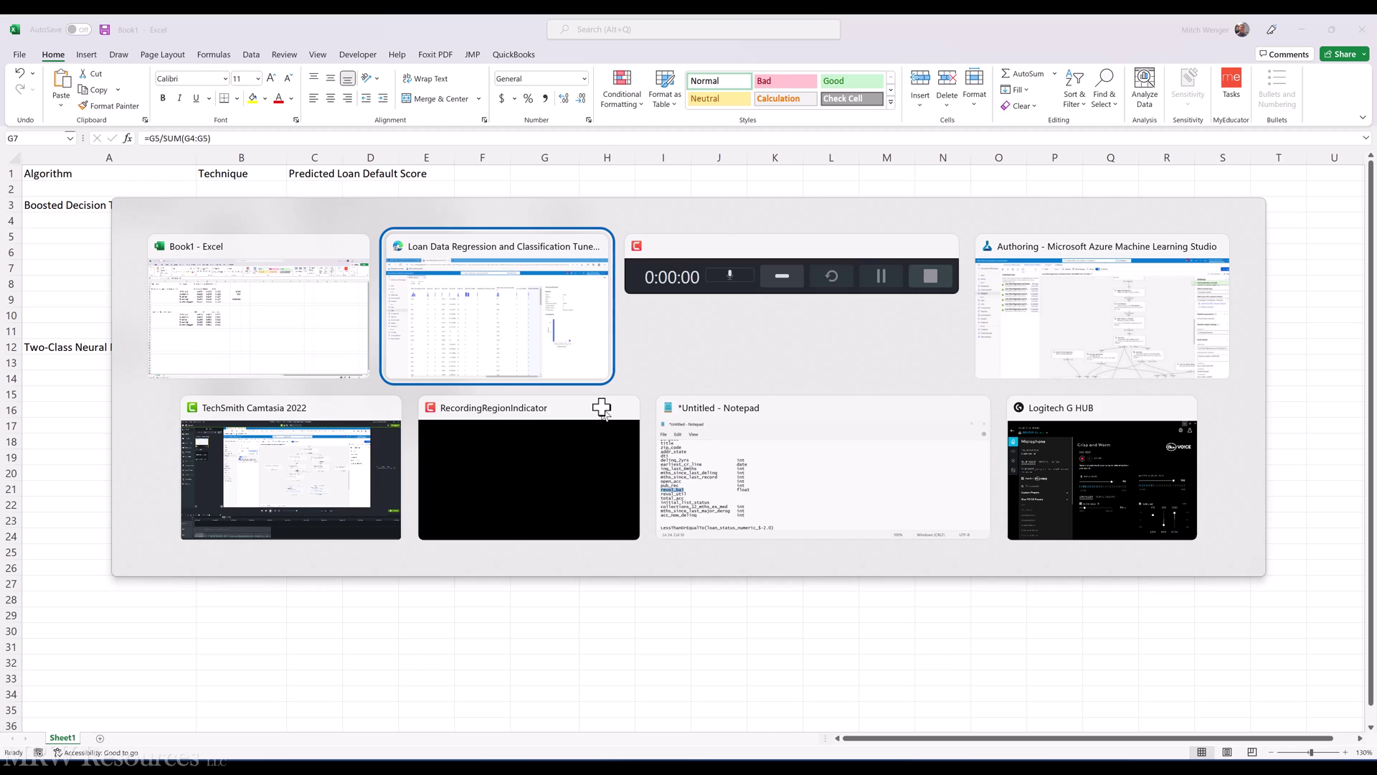
{"action": "key", "text": "Tab"}
{"action": "key", "text": "Tab"}
{"action": "key", "text": "Tab"}
{"action": "key", "text": "Tab"}
{"action": "key", "text": "Tab"}
{"action": "key", "text": "Tab"}
{"action": "key", "text": "Tab"}
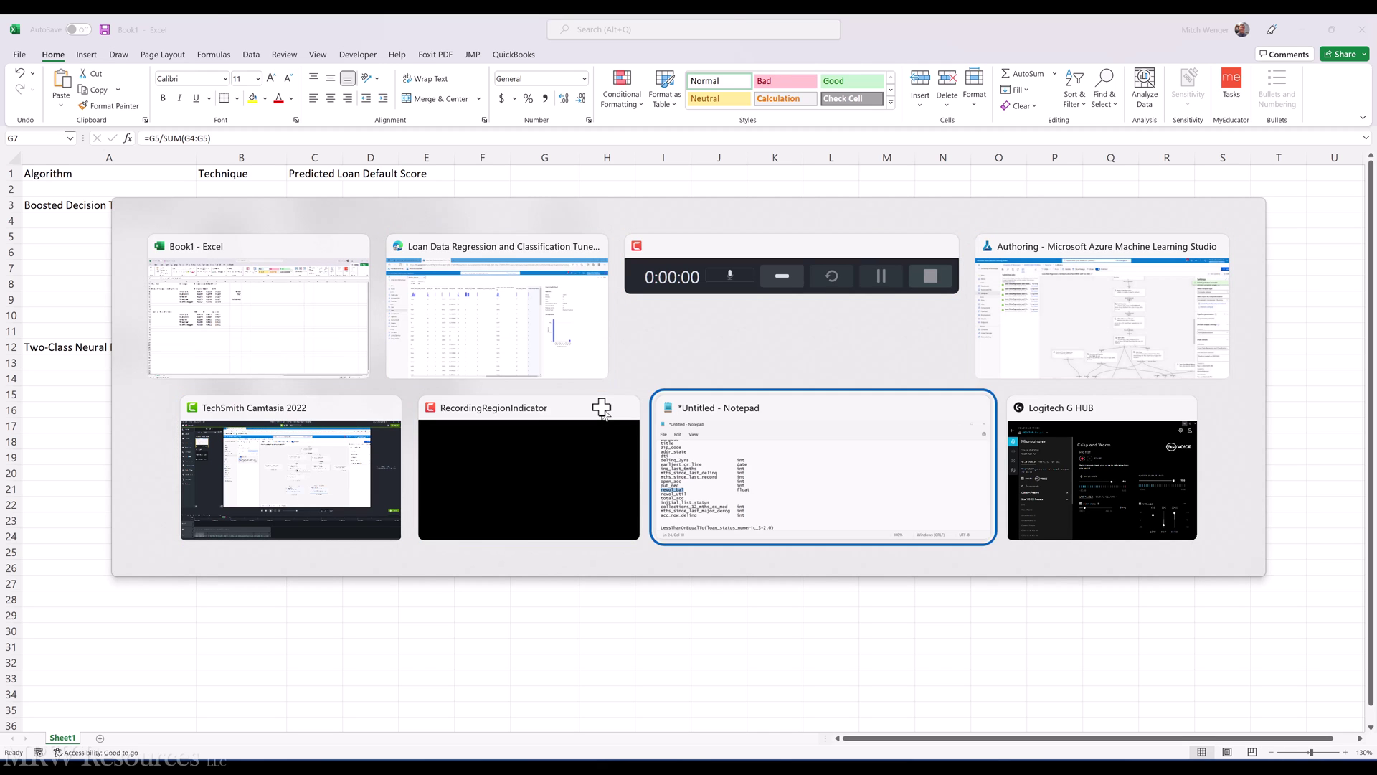
{"action": "key", "text": "Tab"}
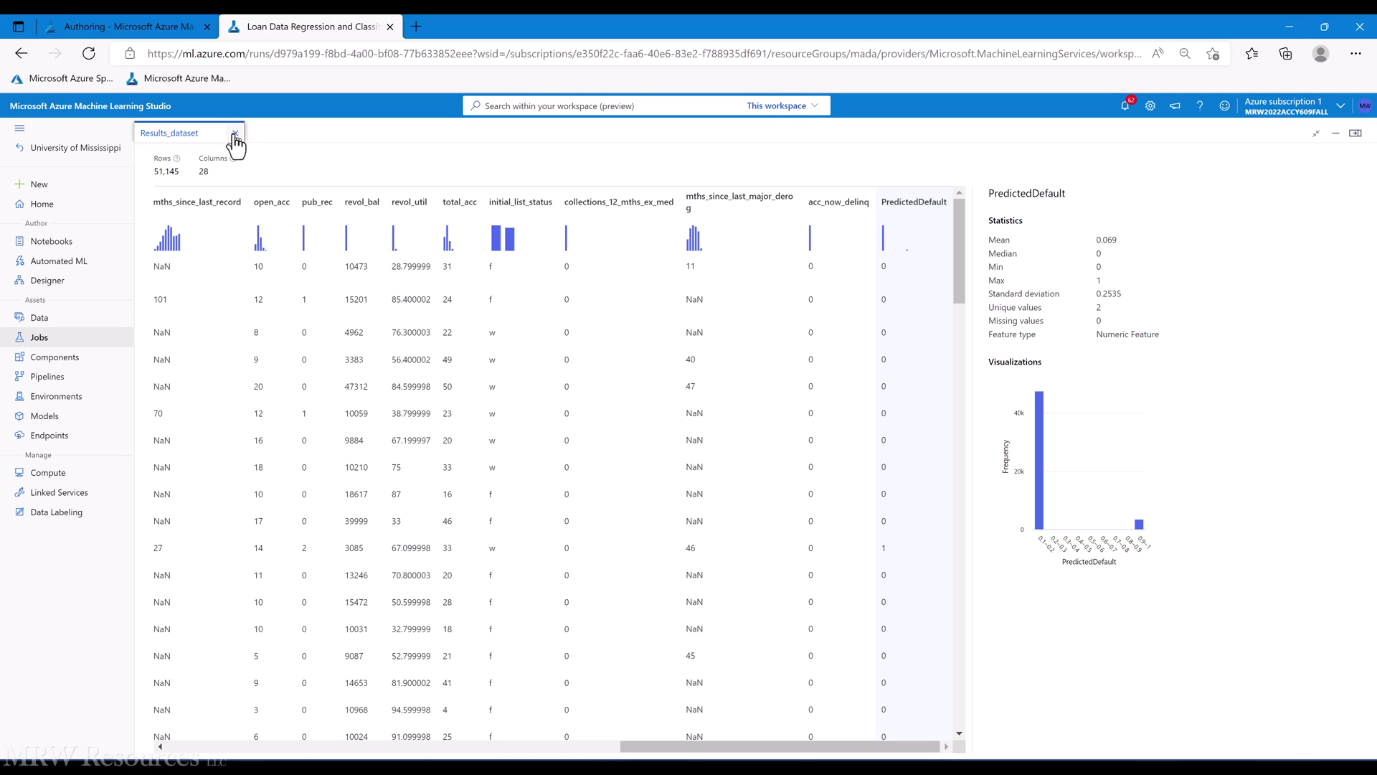
{"action": "left_click", "coordinate": [235, 133]}
Preview the evaluation results of the evaluate_classification_model module and enlarge the preview.
{"action": "scroll", "coordinate": [584, 604], "scroll_direction": "down", "scroll_amount": 3}
{"action": "right_click", "coordinate": [716, 615]}
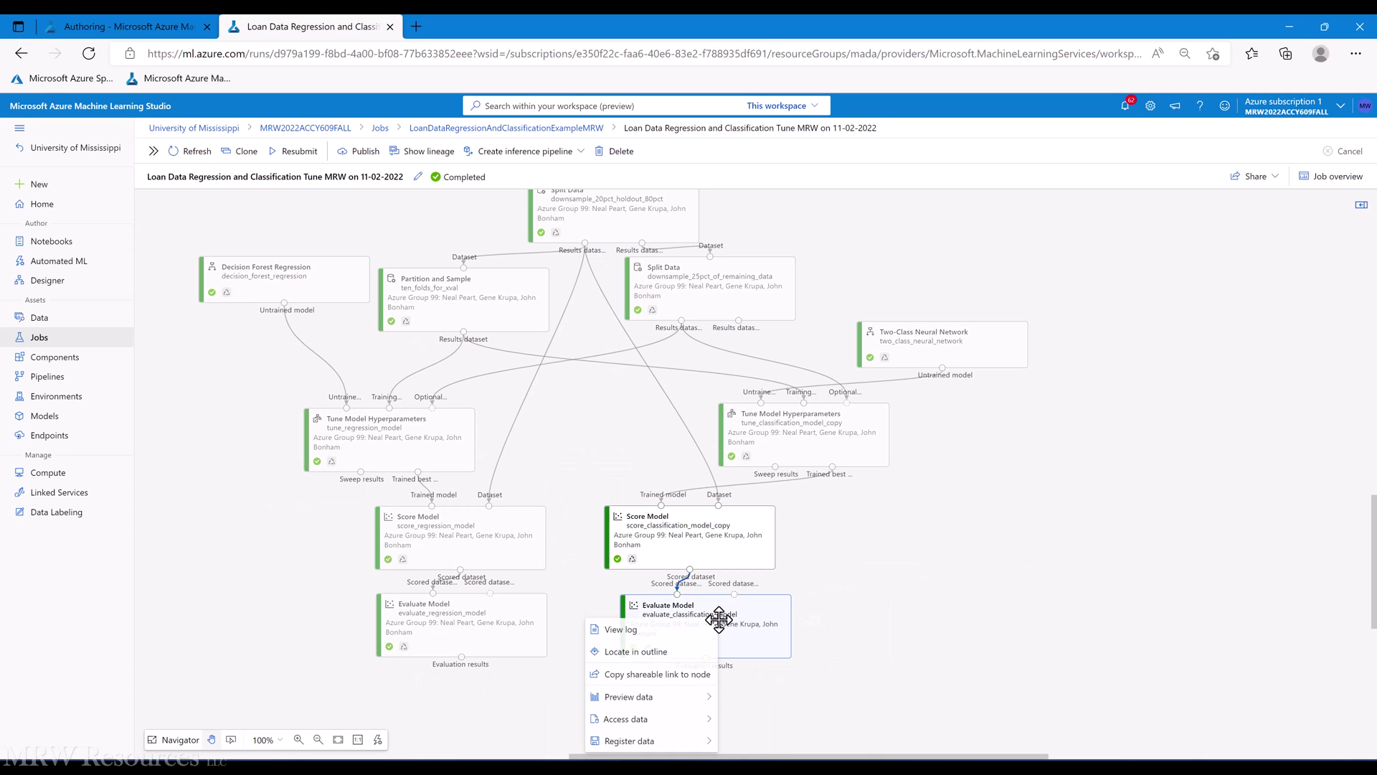
{"action": "mouse_move", "coordinate": [635, 696]}
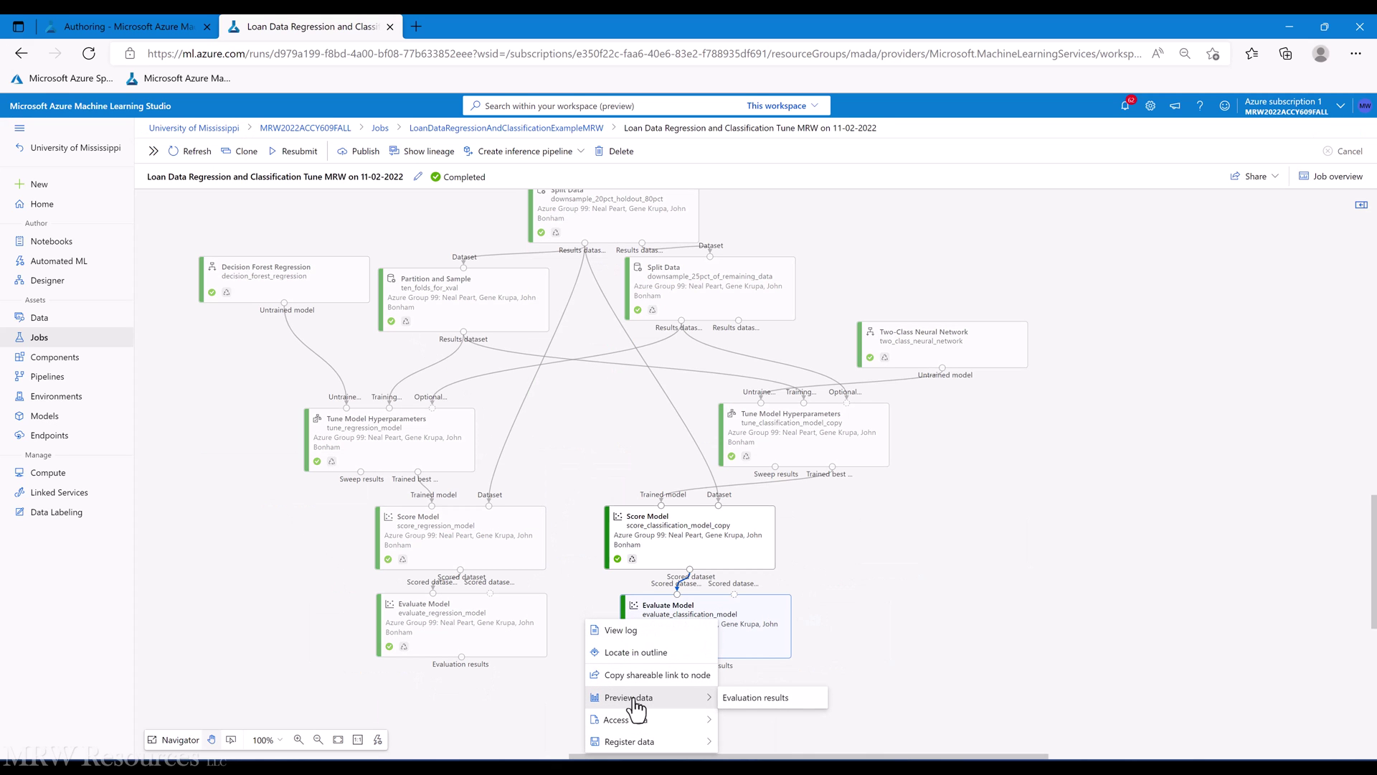
{"action": "left_click", "coordinate": [761, 697]}
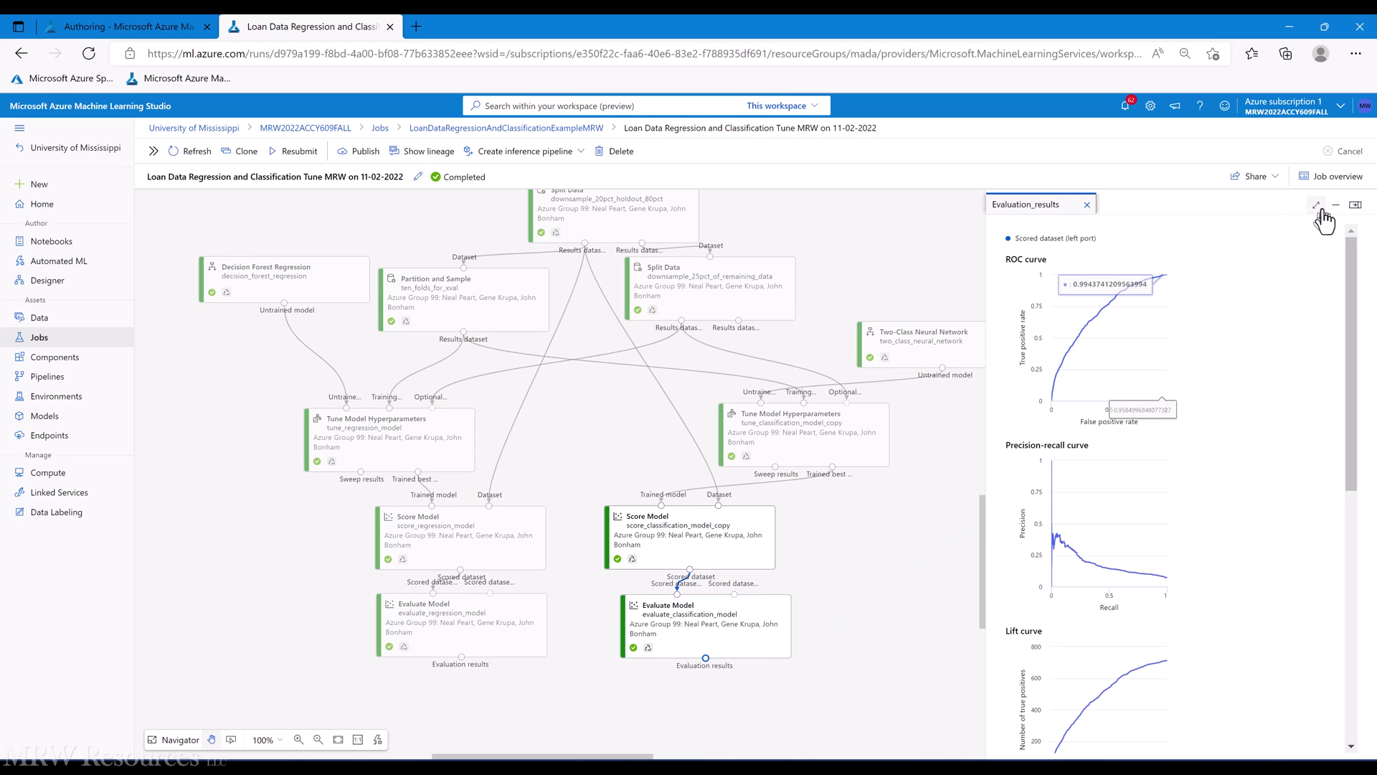
{"action": "left_click", "coordinate": [1319, 207]}
Lower the classification threshold to 0.06 and raise it gradually to 0.32, comparing the metrics and confusion matrix.
{"action": "left_click_drag", "start_coordinate": [245, 394], "coordinate": [200, 398]}
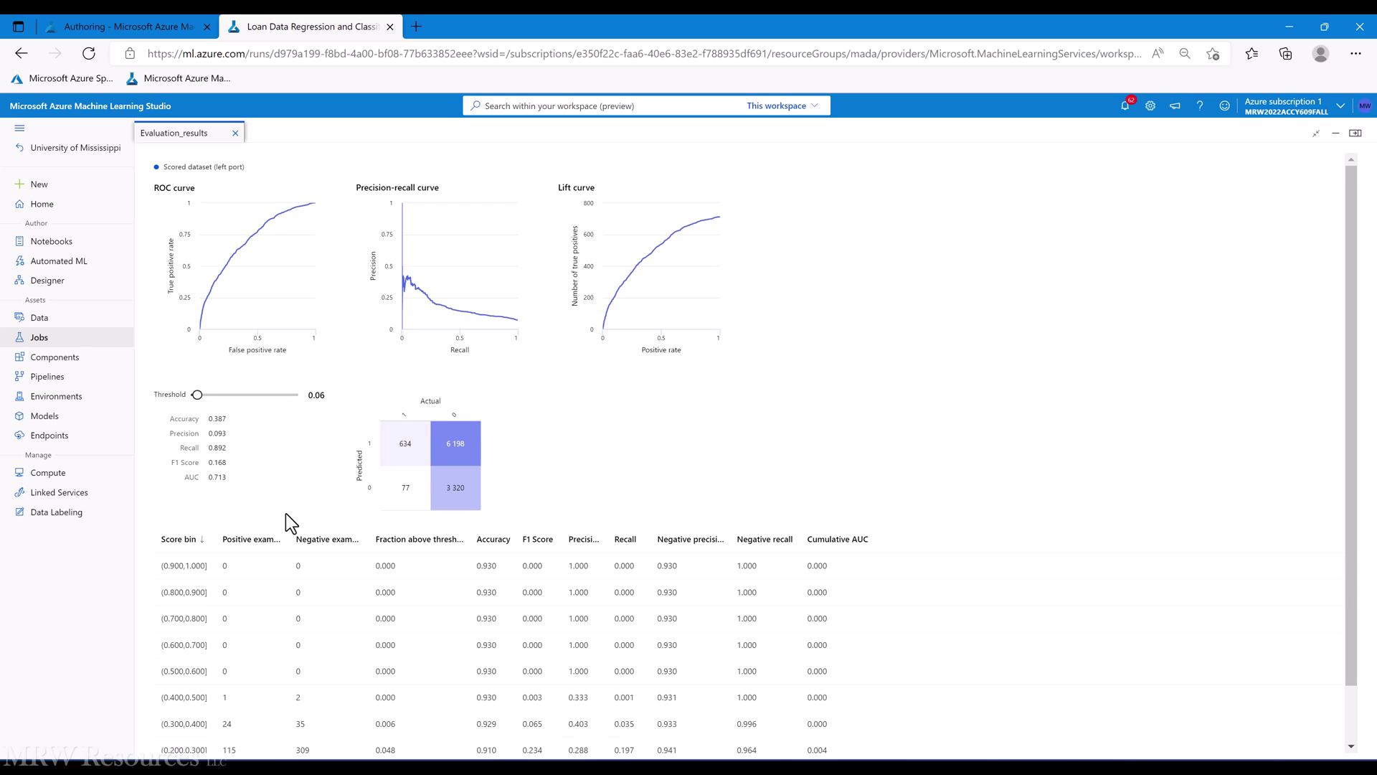
{"action": "key", "text": "Right"}
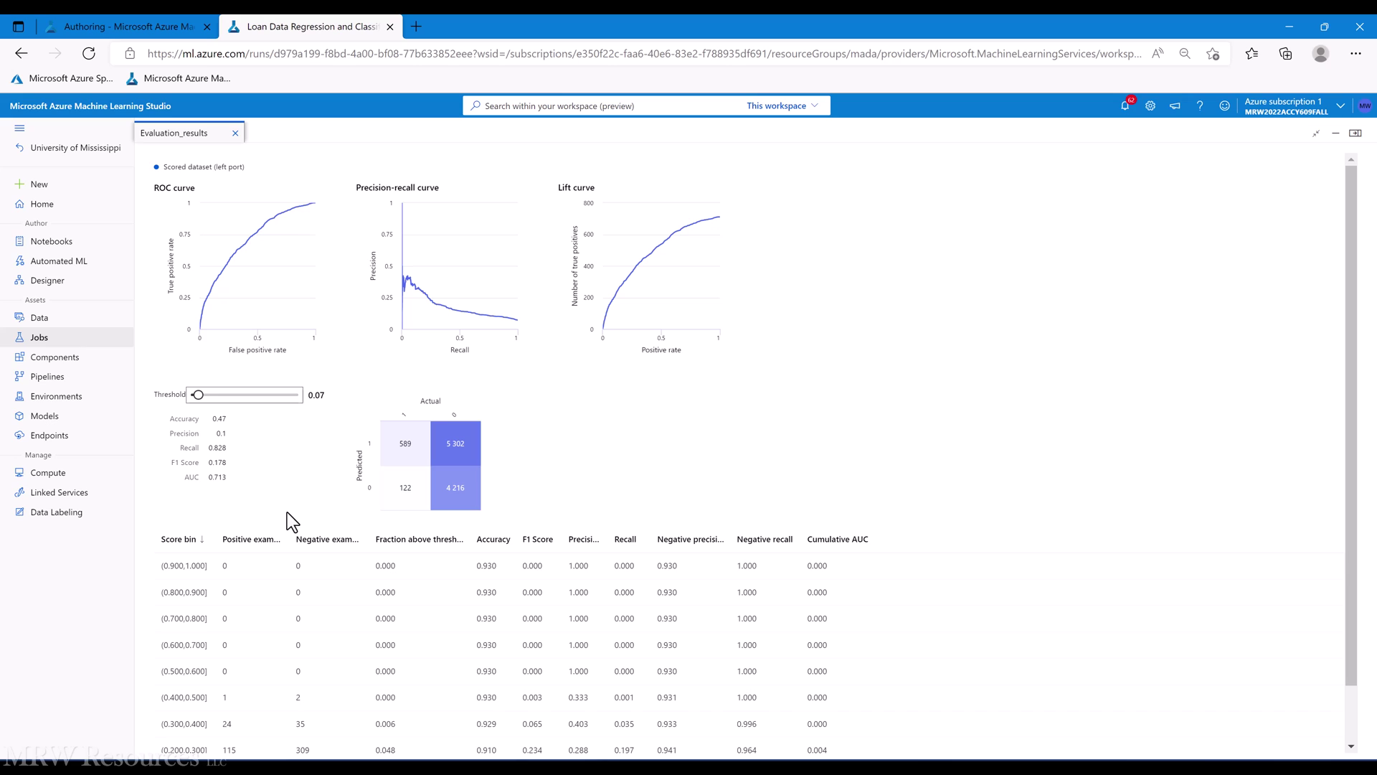
{"action": "key", "text": "Right"}
{"action": "key", "text": "Left"}
{"action": "key", "text": "Left"}
{"action": "key", "text": "Right"}
{"action": "key", "text": "Left"}
{"action": "key", "text": "Right"}
{"action": "key", "text": "Right"}
{"action": "key", "text": "Right"}
{"action": "key", "text": "Right"}
{"action": "key", "text": "Right"}
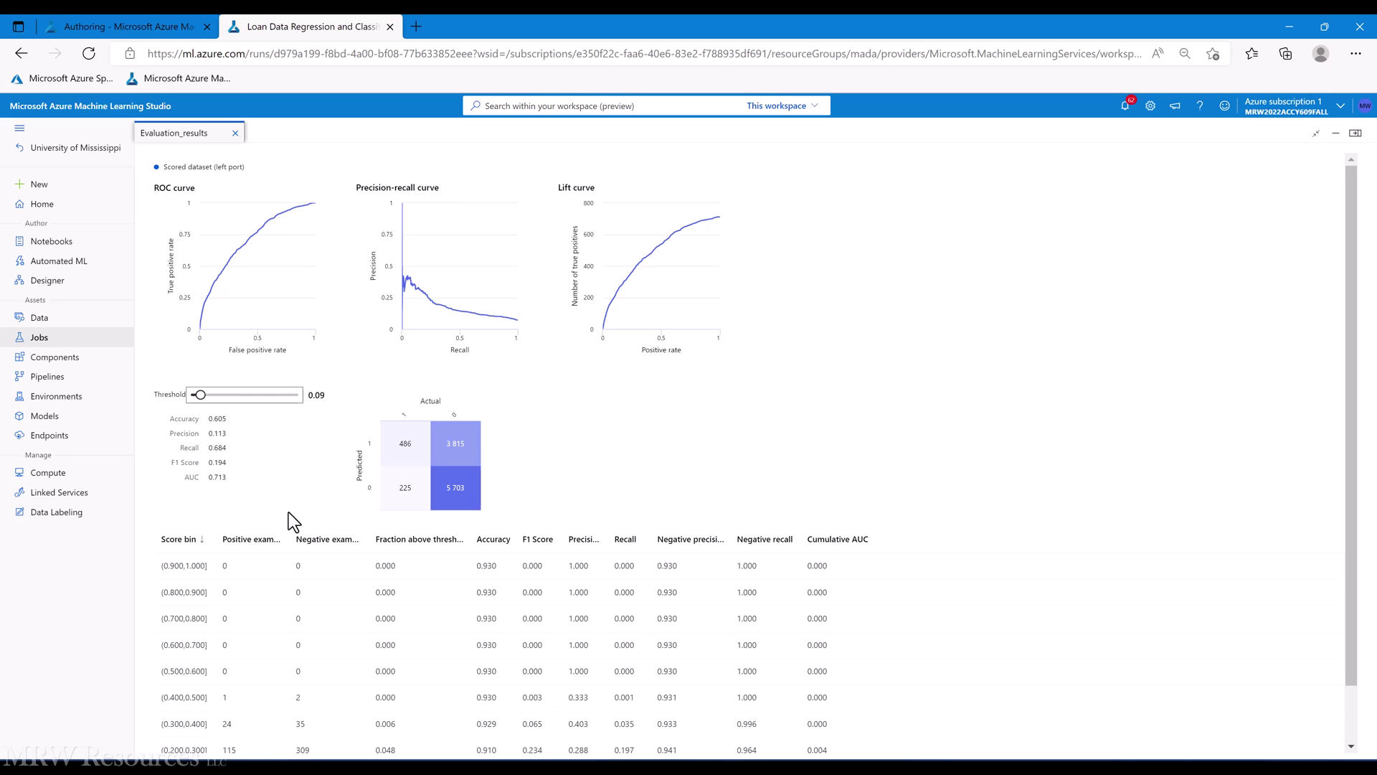
{"action": "key", "text": "Right"}
{"action": "key", "text": "Right"}
{"action": "key", "text": "Right"}
{"action": "key", "text": "Right"}
{"action": "key", "text": "Right"}
{"action": "key", "text": "Right"}
{"action": "key", "text": "Right"}
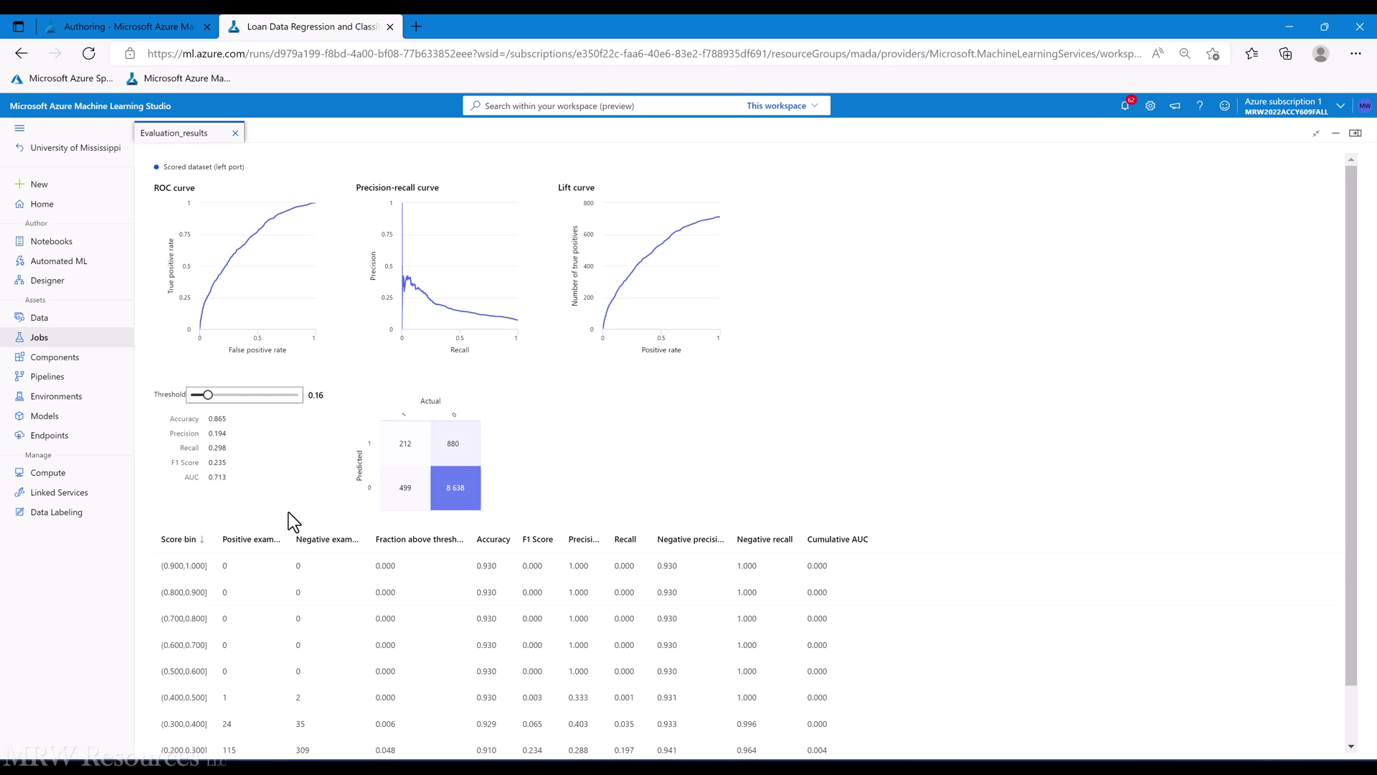
{"action": "key", "text": "Right"}
{"action": "key", "text": "Right"}
{"action": "key", "text": "Right"}
{"action": "key", "text": "Right"}
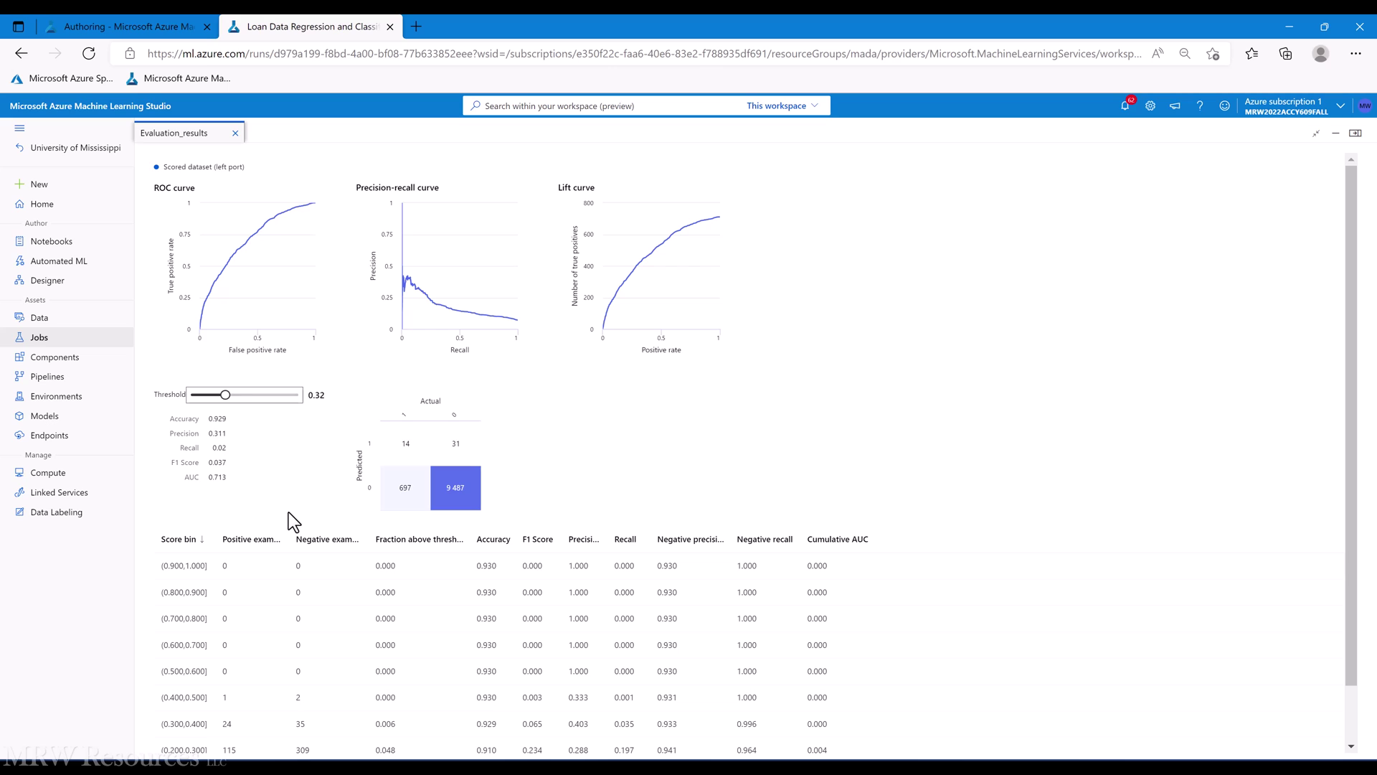
Step the threshold back down to 0.06, comparing the false positives and false negatives at values around 0.07 to 0.1.
{"action": "key", "text": "Left"}
{"action": "key", "text": "Left"}
{"action": "key", "text": "Left"}
{"action": "key", "text": "Left"}
{"action": "key", "text": "Left"}
{"action": "key", "text": "Left"}
{"action": "key", "text": "Left"}
{"action": "key", "text": "Left"}
{"action": "key", "text": "Left"}
{"action": "key", "text": "Left"}
{"action": "key", "text": "Left"}
{"action": "key", "text": "Left"}
{"action": "key", "text": "Left"}
{"action": "key", "text": "Left"}
{"action": "key", "text": "Left"}
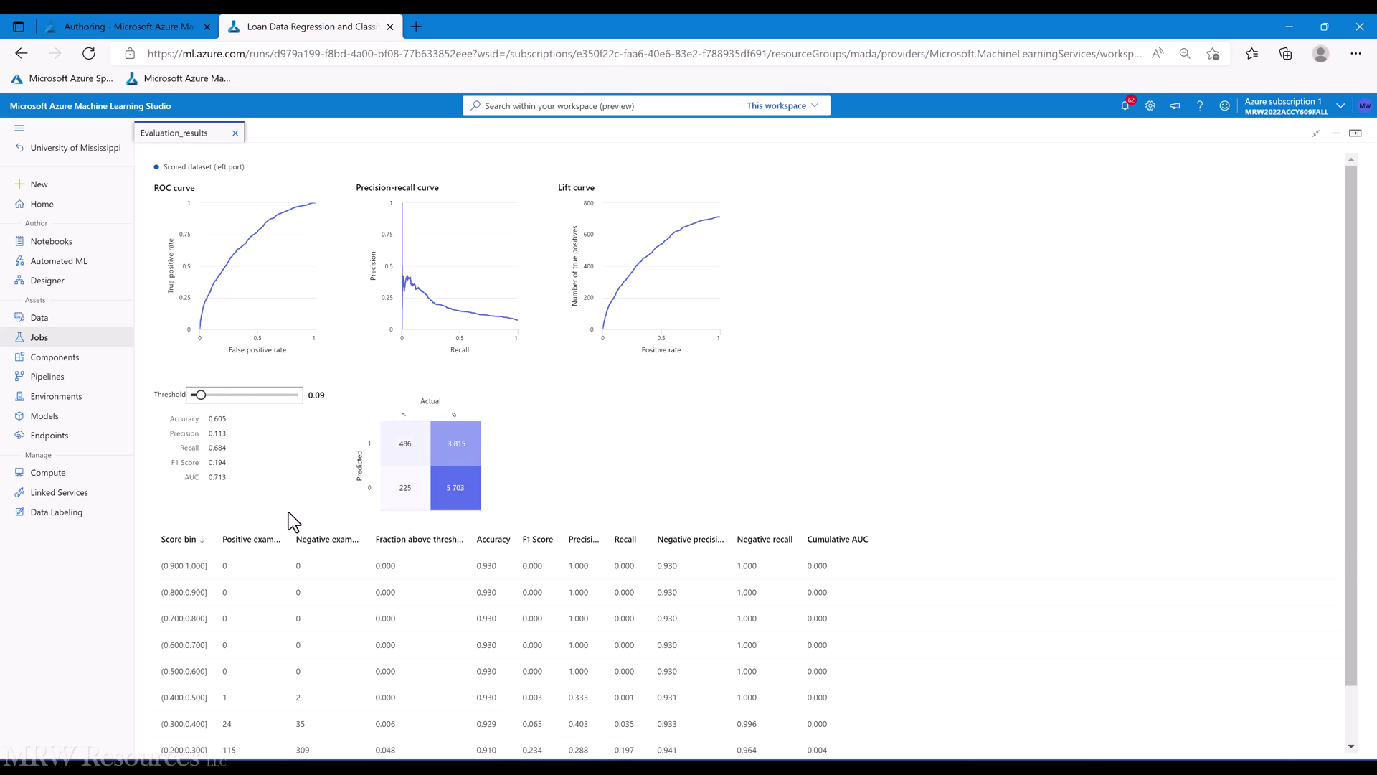
{"action": "key", "text": "Right"}
{"action": "key", "text": "Left"}
{"action": "key", "text": "Right"}
{"action": "key", "text": "Left"}
{"action": "key", "text": "Right"}
{"action": "key", "text": "Right"}
{"action": "key", "text": "Right"}
{"action": "key", "text": "Right"}
{"action": "key", "text": "Right"}
{"action": "key", "text": "Left"}
{"action": "key", "text": "Left"}
{"action": "key", "text": "Left"}
{"action": "key", "text": "Left"}
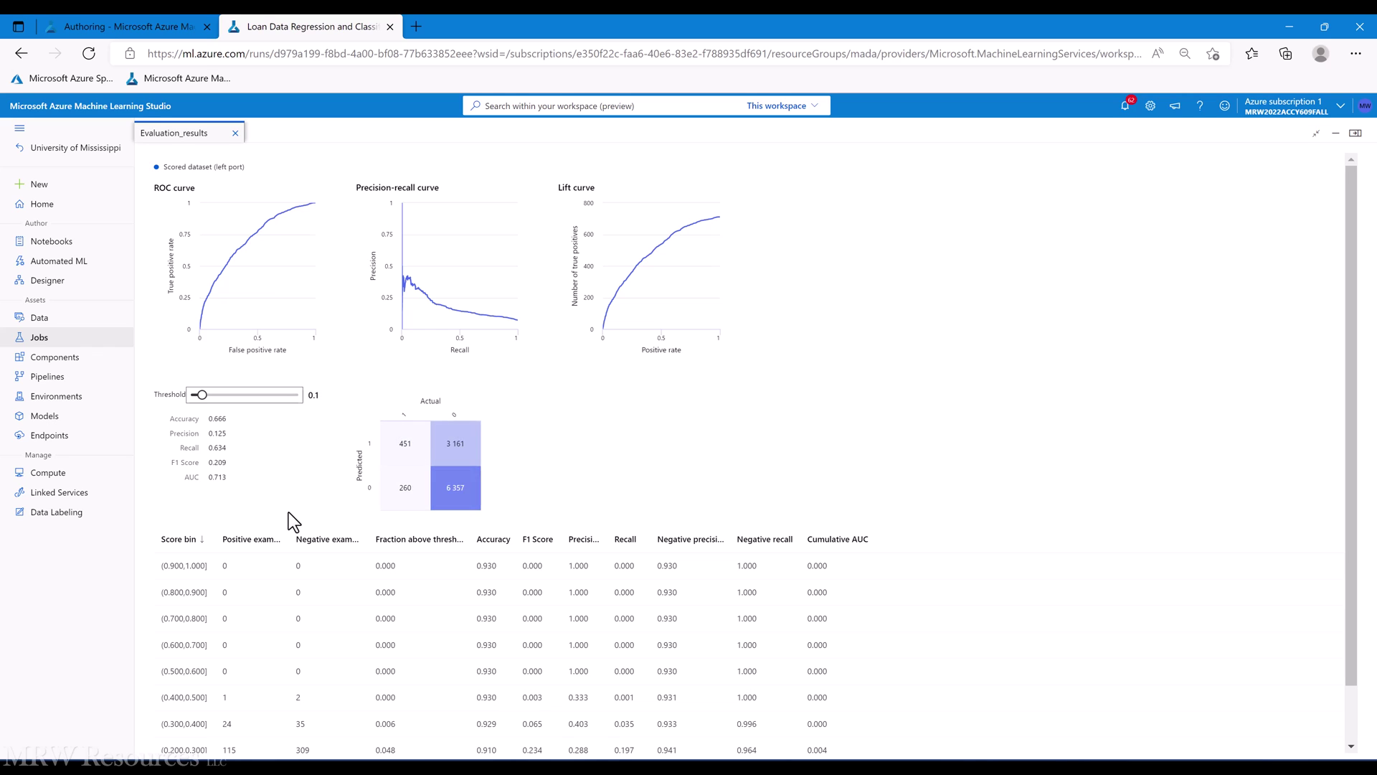
{"action": "key", "text": "Left"}
{"action": "key", "text": "Left"}
{"action": "key", "text": "Left"}
{"action": "key", "text": "Right"}
{"action": "key", "text": "Right"}
{"action": "key", "text": "Right"}
{"action": "key", "text": "Left"}
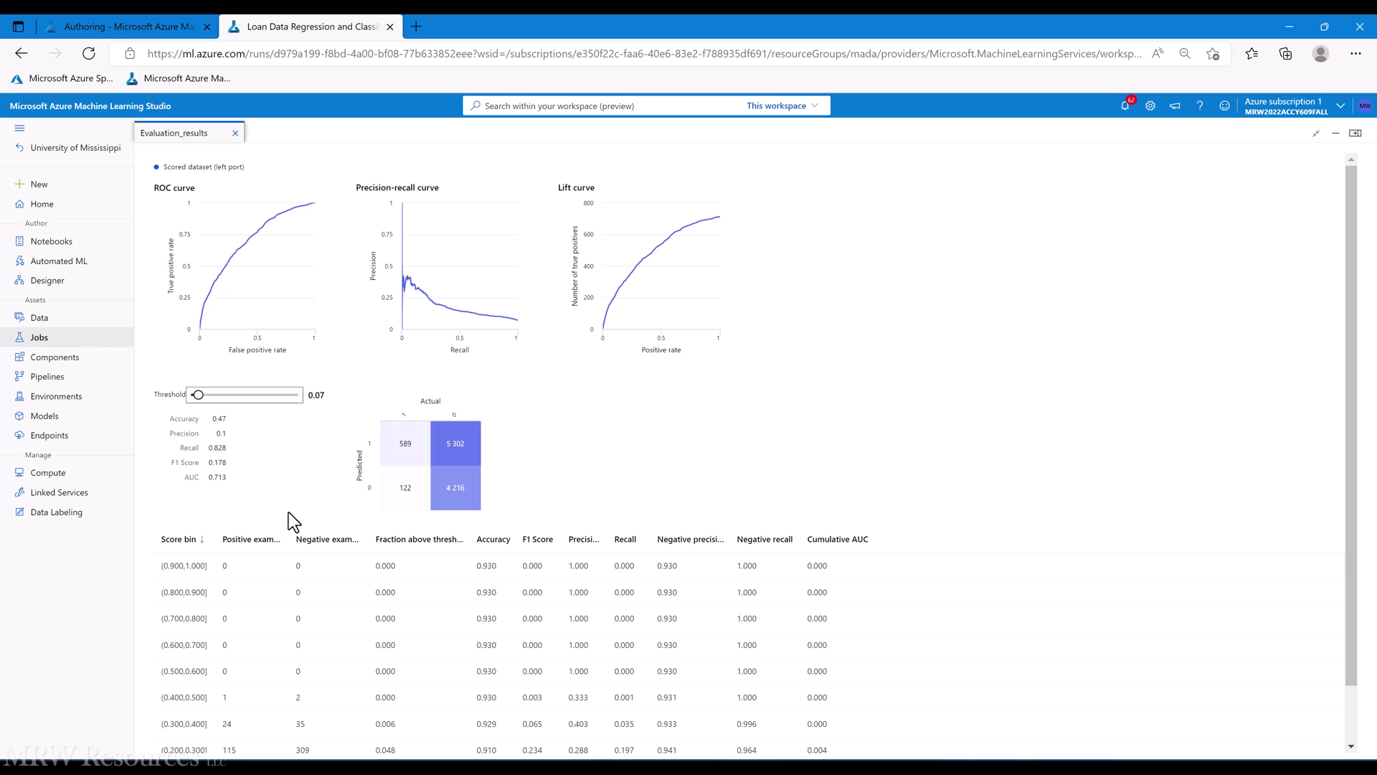
{"action": "key", "text": "Right"}
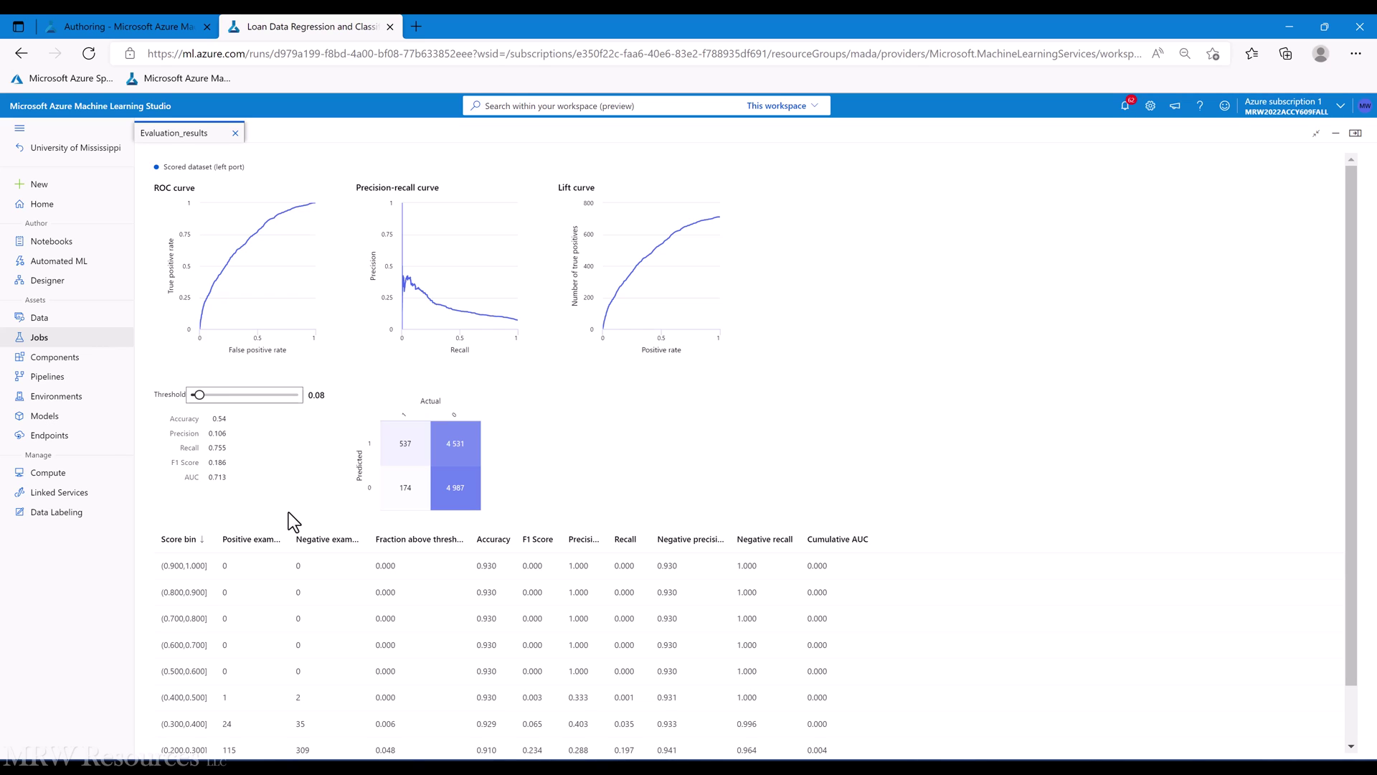
{"action": "key", "text": "Left"}
{"action": "key", "text": "Left"}
{"action": "key", "text": "Left"}
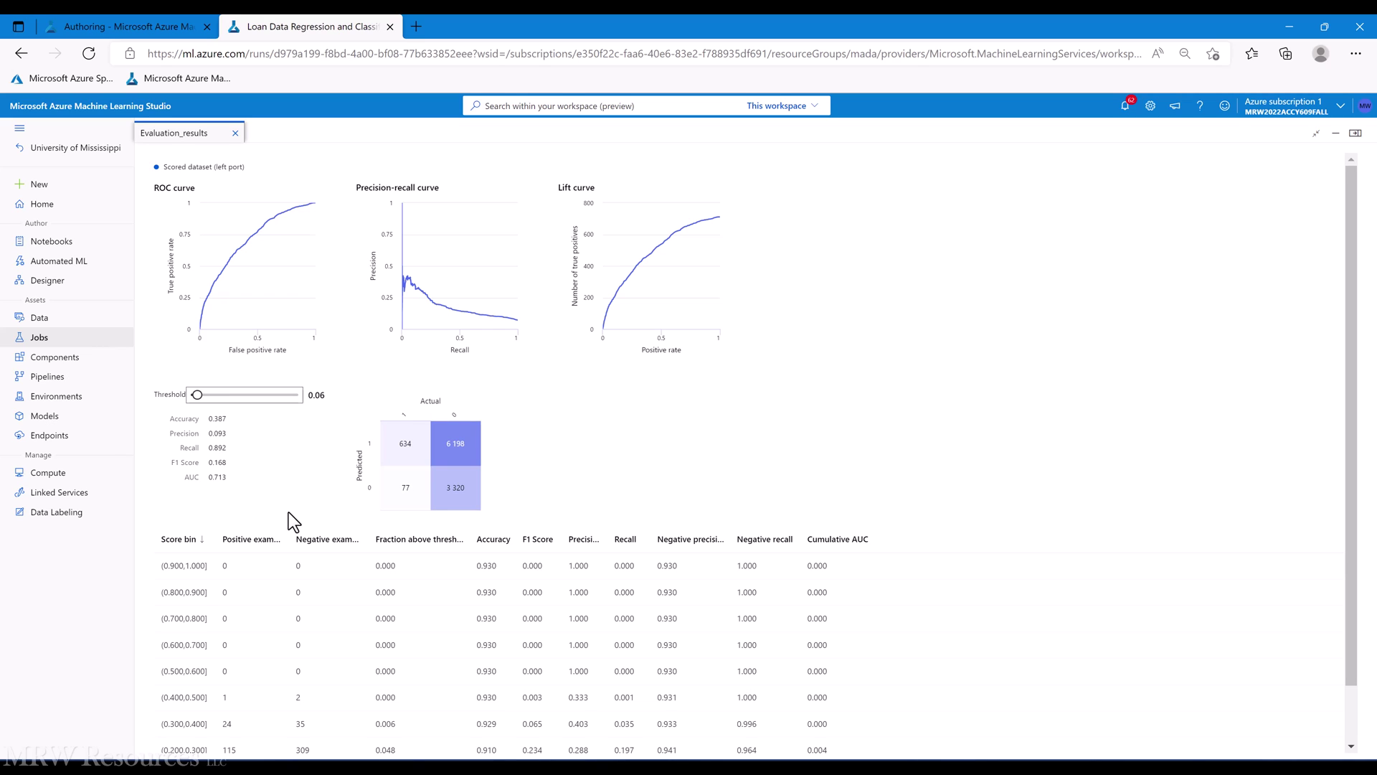
Raise the threshold to around 0.15 and examine how accuracy, precision, recall and F1 score trade off.
{"action": "key", "text": "Right"}
{"action": "key", "text": "Right"}
{"action": "key", "text": "Right"}
{"action": "key", "text": "Right"}
{"action": "key", "text": "Right"}
{"action": "key", "text": "Right"}
{"action": "key", "text": "Right"}
{"action": "key", "text": "Right"}
{"action": "key", "text": "Right"}
{"action": "key", "text": "Right"}
{"action": "key", "text": "Right"}
{"action": "key", "text": "Right"}
{"action": "key", "text": "Right"}
{"action": "key", "text": "Right"}
{"action": "key", "text": "Right"}
{"action": "key", "text": "Right"}
{"action": "key", "text": "Left"}
{"action": "key", "text": "Left"}
{"action": "key", "text": "Left"}
{"action": "key", "text": "Left"}
{"action": "key", "text": "Left"}
{"action": "key", "text": "Left"}
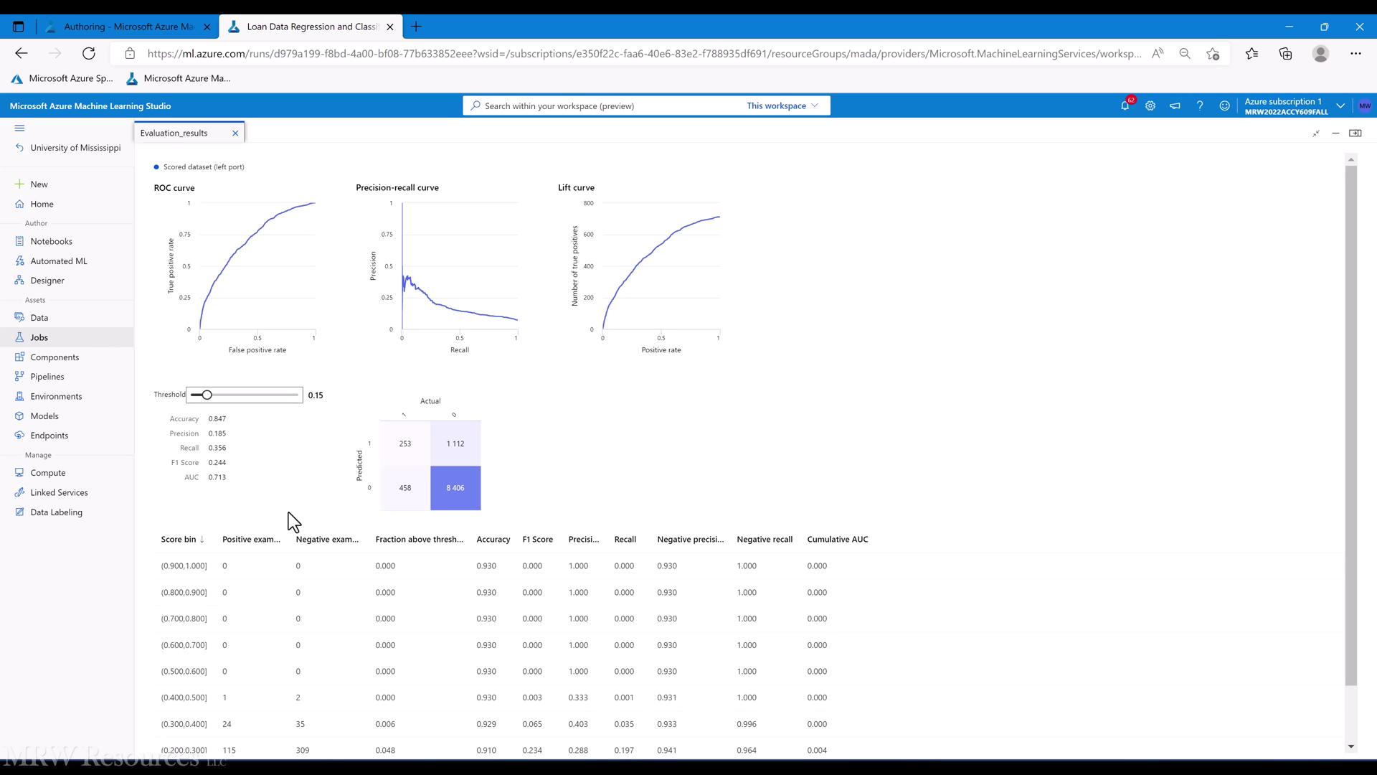
{"action": "key", "text": "Right"}
{"action": "key", "text": "Right"}
{"action": "key", "text": "Left"}
{"action": "key", "text": "Left"}
In the pipeline draft, select F-score as the classification performance metric of the tune_classification_model_copy module.
{"action": "key", "text": "ctrl+shift+Tab"}
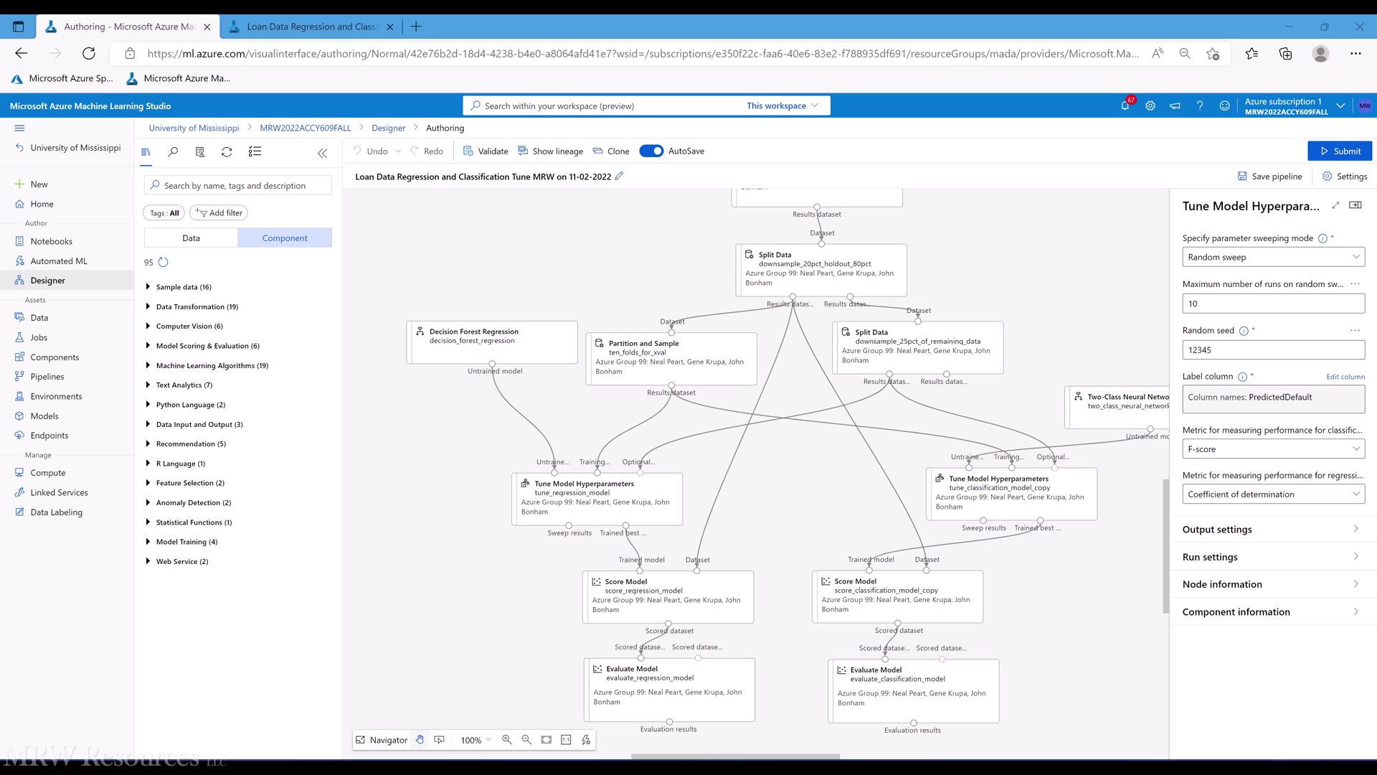
{"action": "mouse_move", "coordinate": [987, 484]}
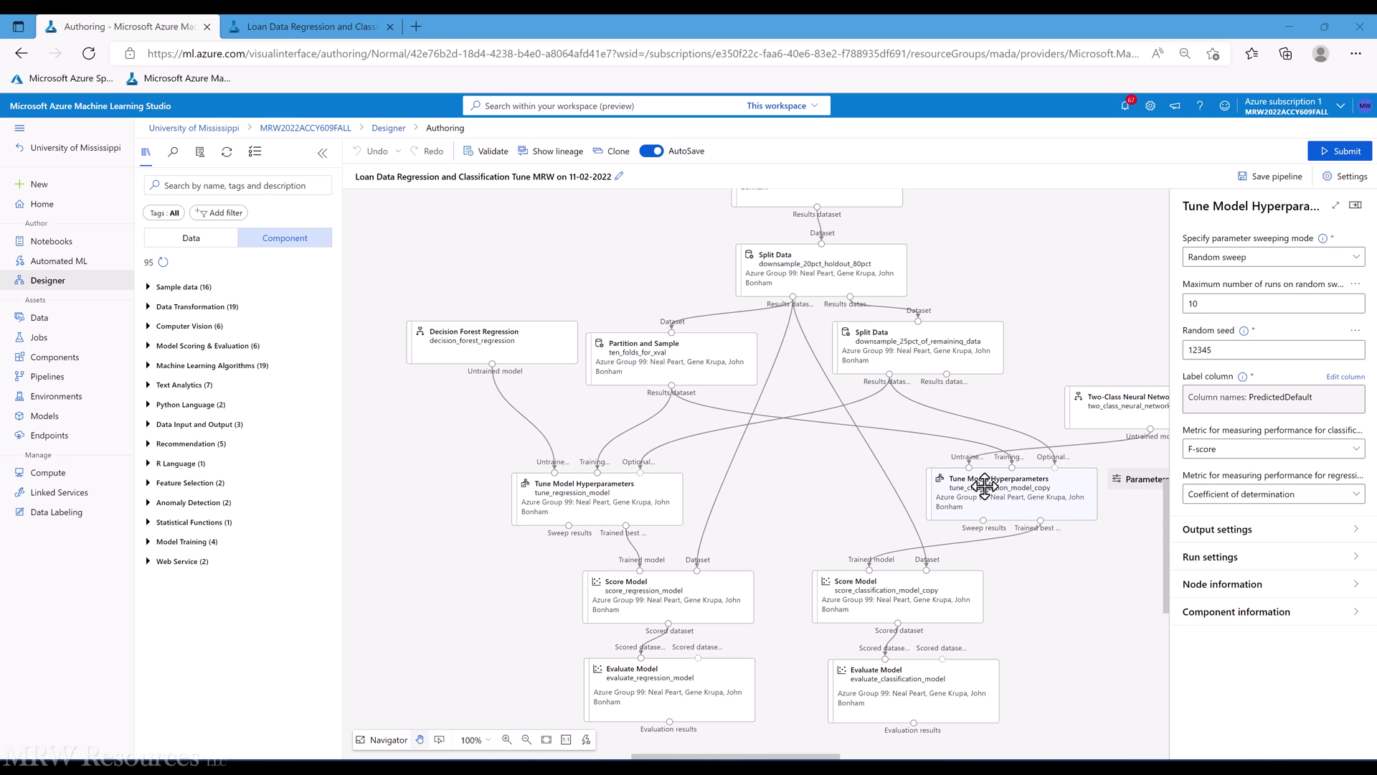
{"action": "left_click", "coordinate": [984, 486]}
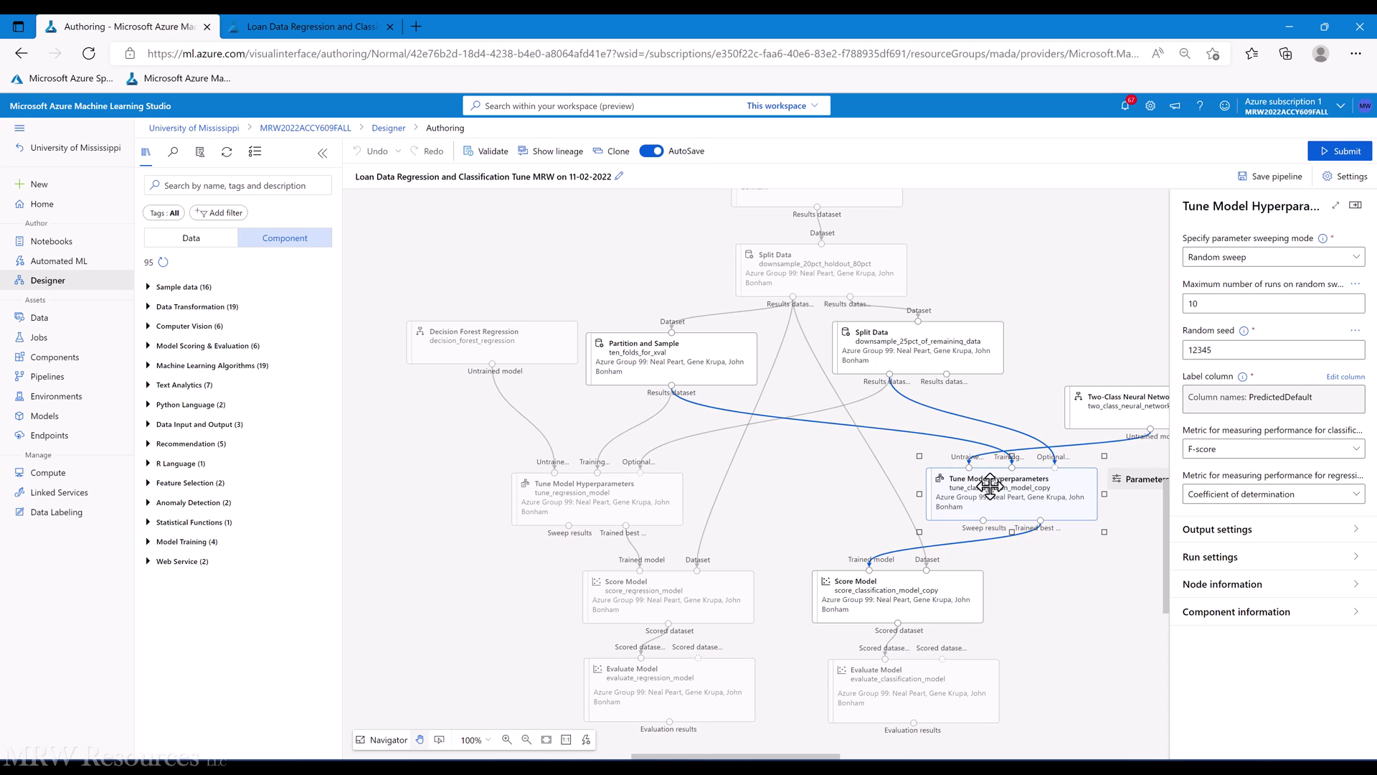
{"action": "left_click", "coordinate": [1248, 451]}
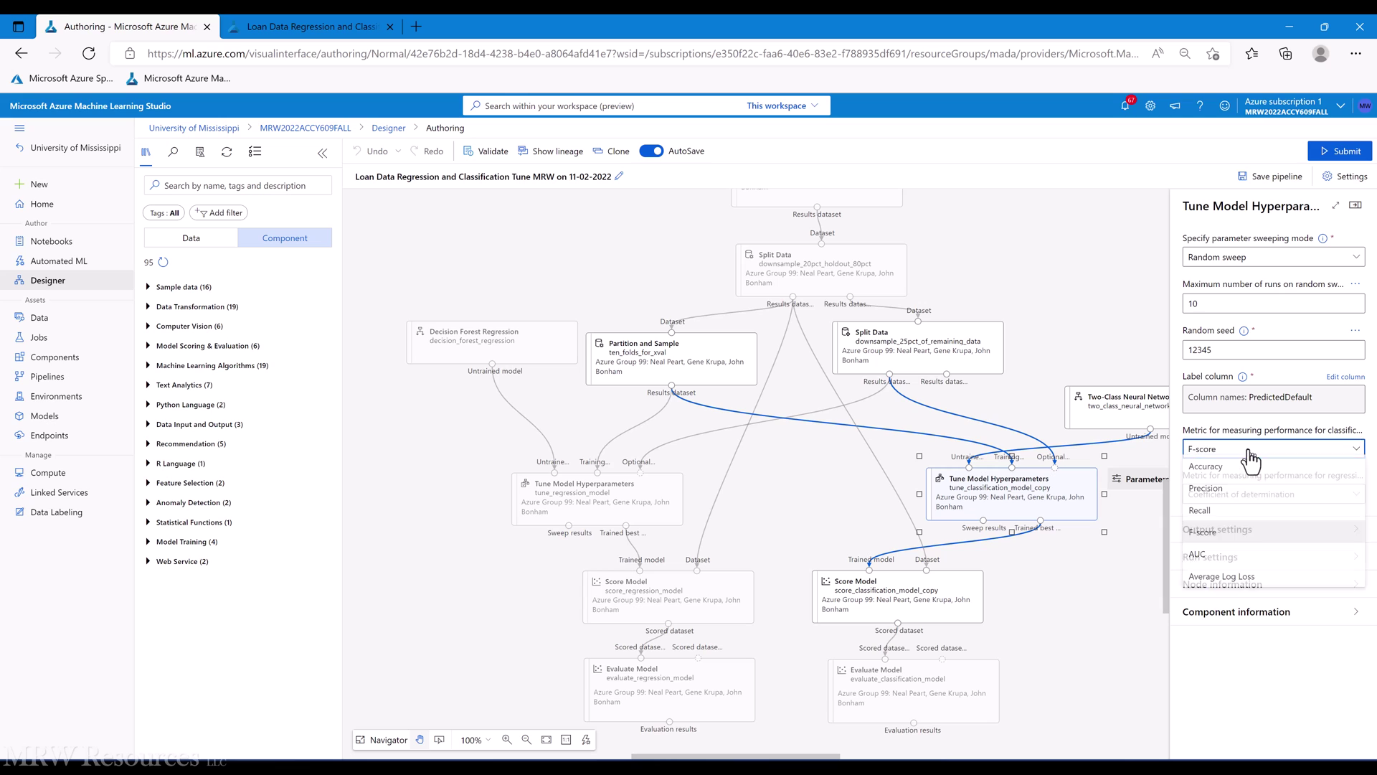
{"action": "left_click", "coordinate": [1231, 546]}
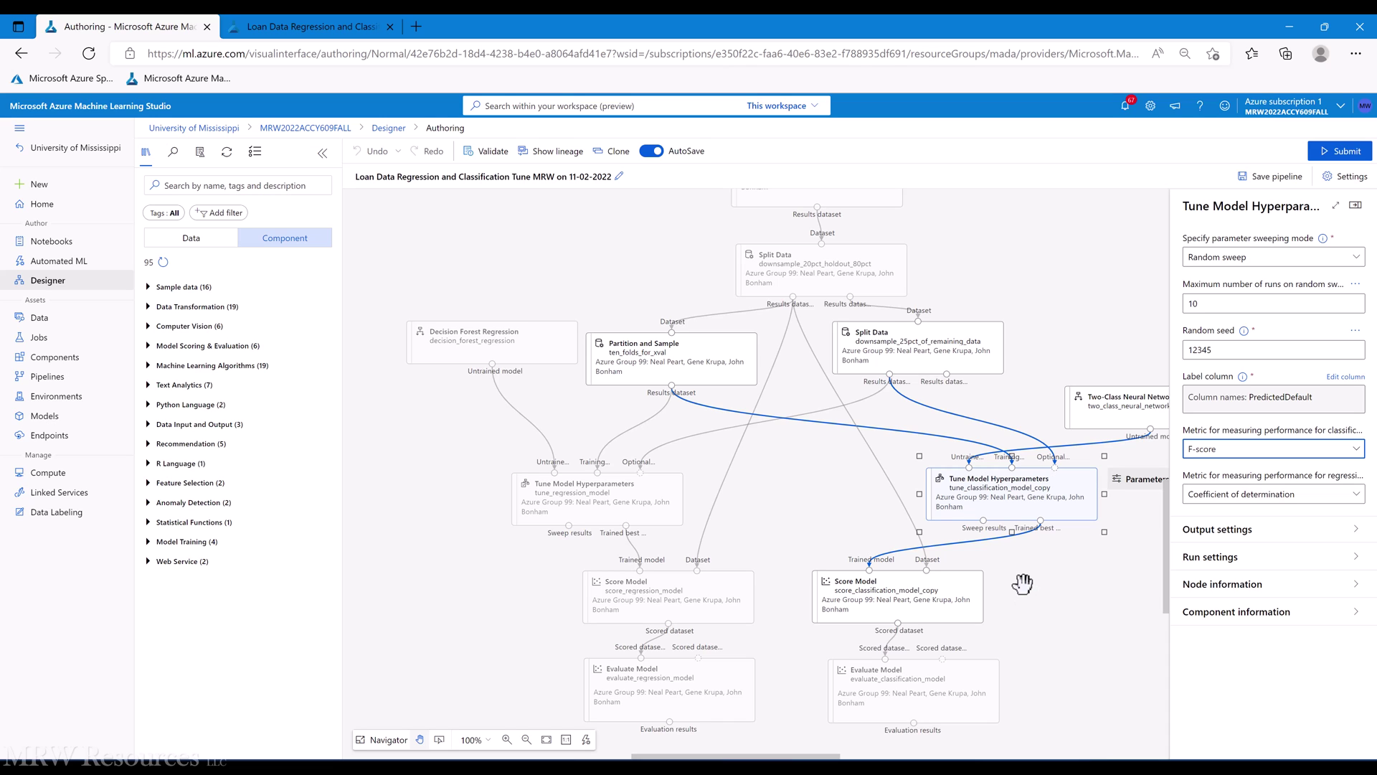
{"action": "left_click", "coordinate": [1211, 449]}
{"action": "left_click", "coordinate": [1212, 529]}
{"action": "left_click", "coordinate": [416, 440]}
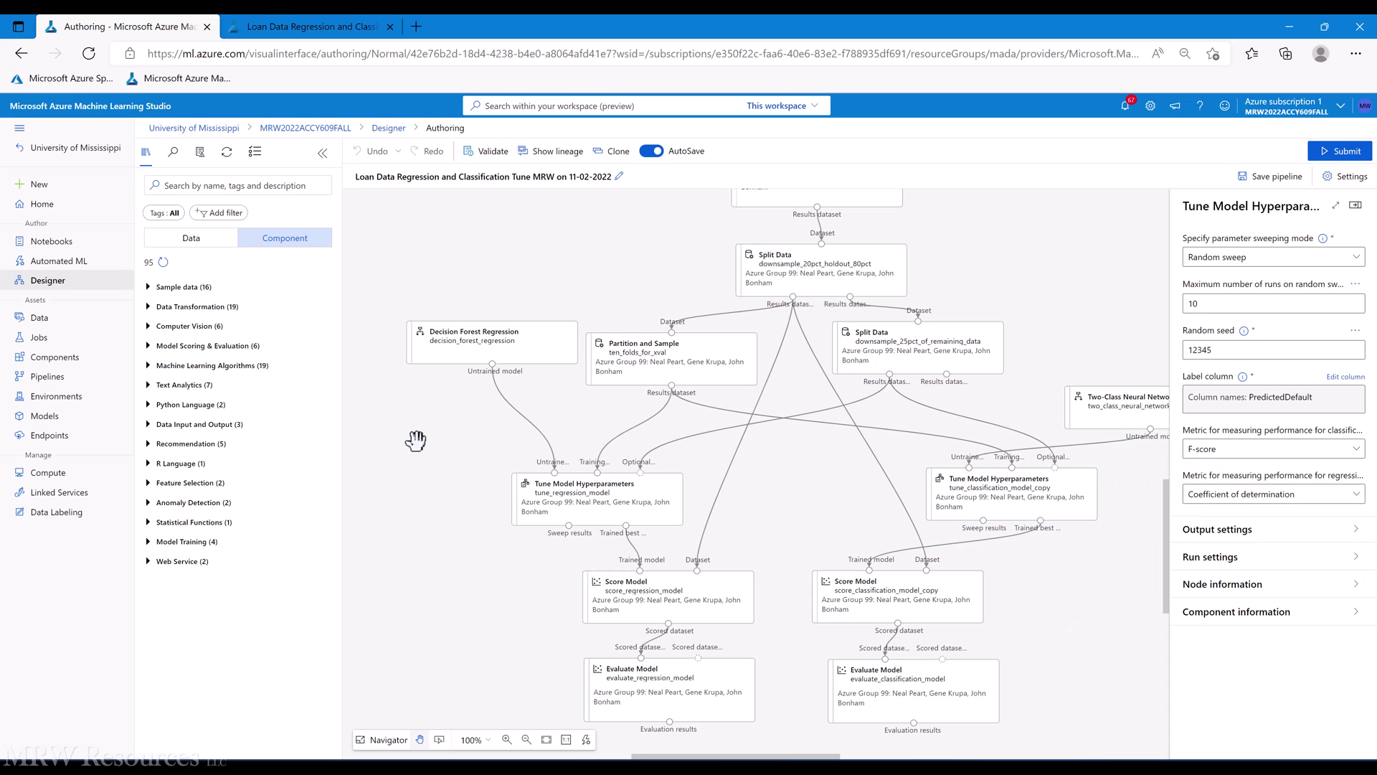
Return to the completed job and examine the enlarged sweep results of the tune_classification_model_copy module.
{"action": "left_click", "coordinate": [316, 29]}
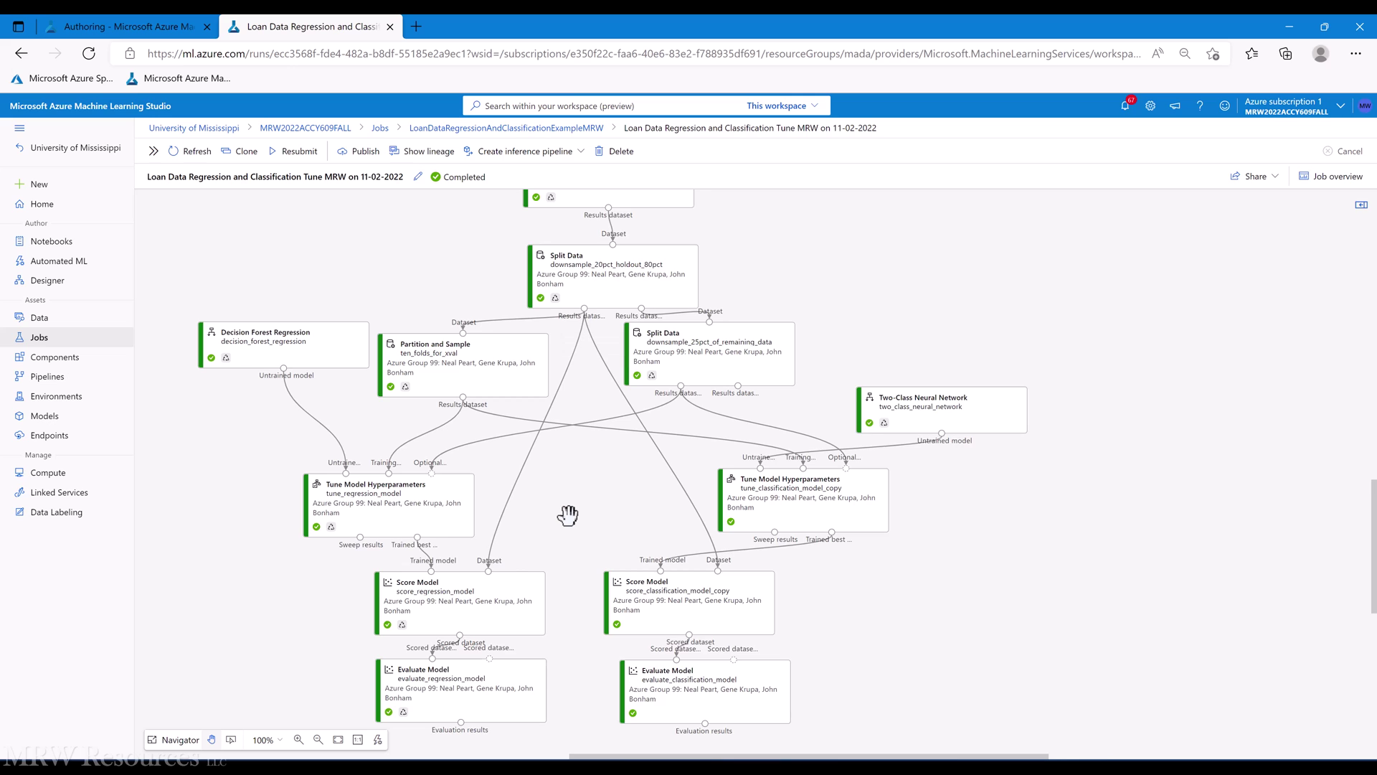
{"action": "scroll", "coordinate": [568, 515], "scroll_direction": "down", "scroll_amount": 1}
{"action": "right_click", "coordinate": [787, 426]}
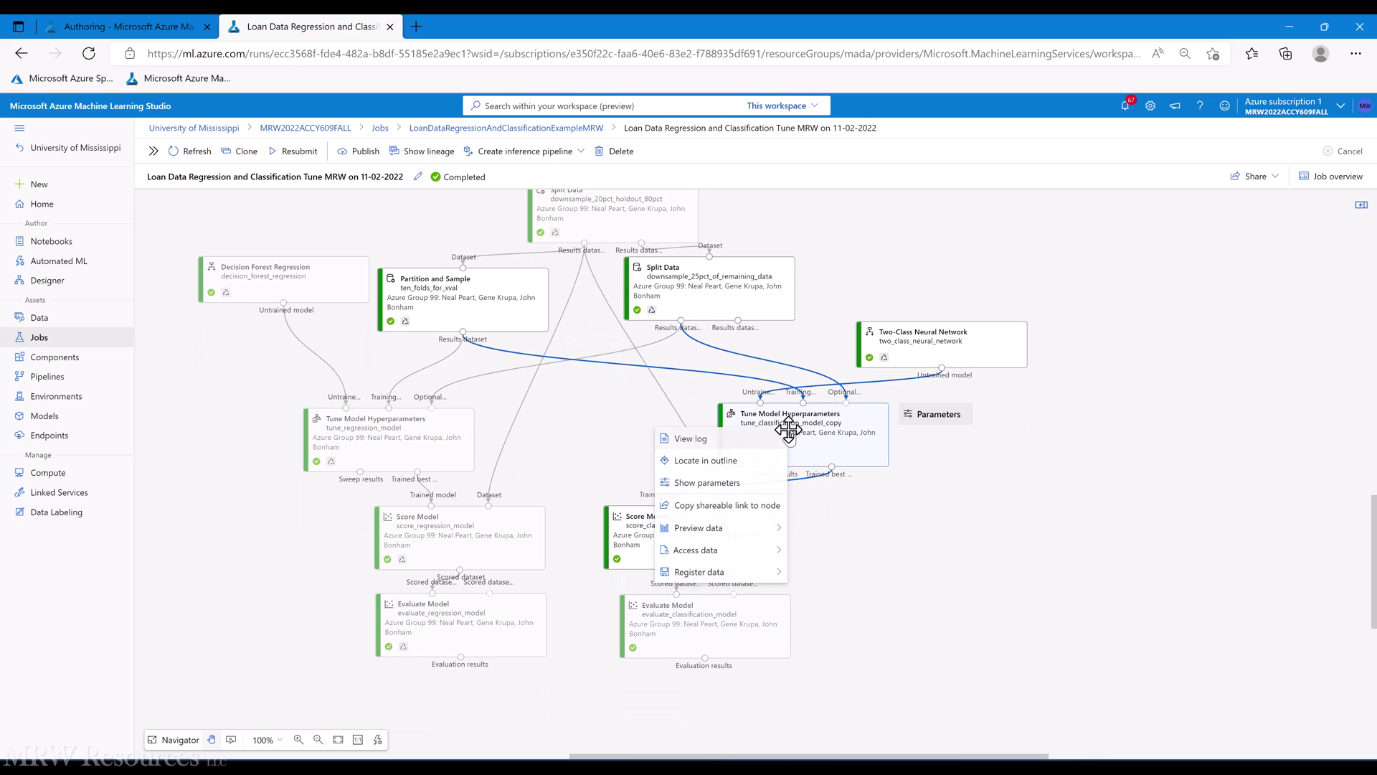
{"action": "mouse_move", "coordinate": [707, 533]}
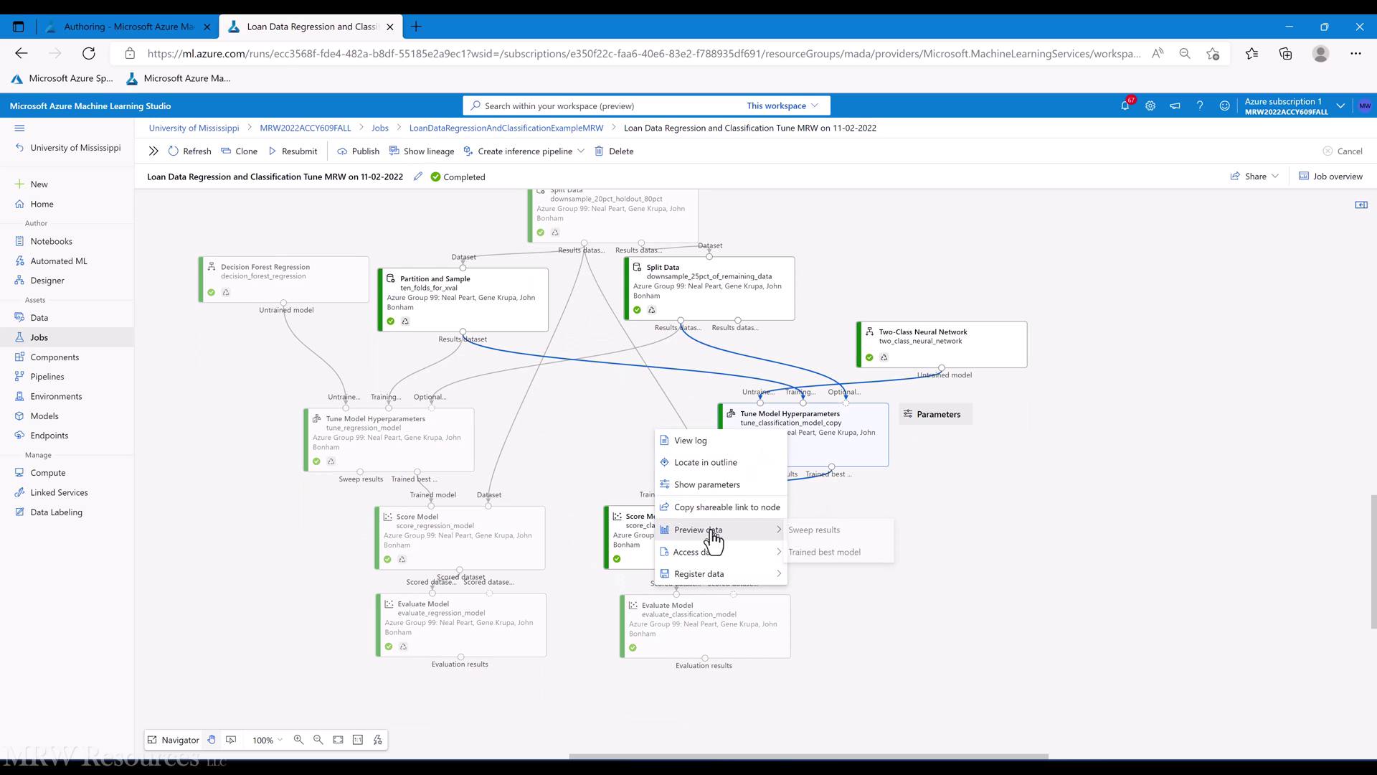
{"action": "left_click", "coordinate": [835, 531]}
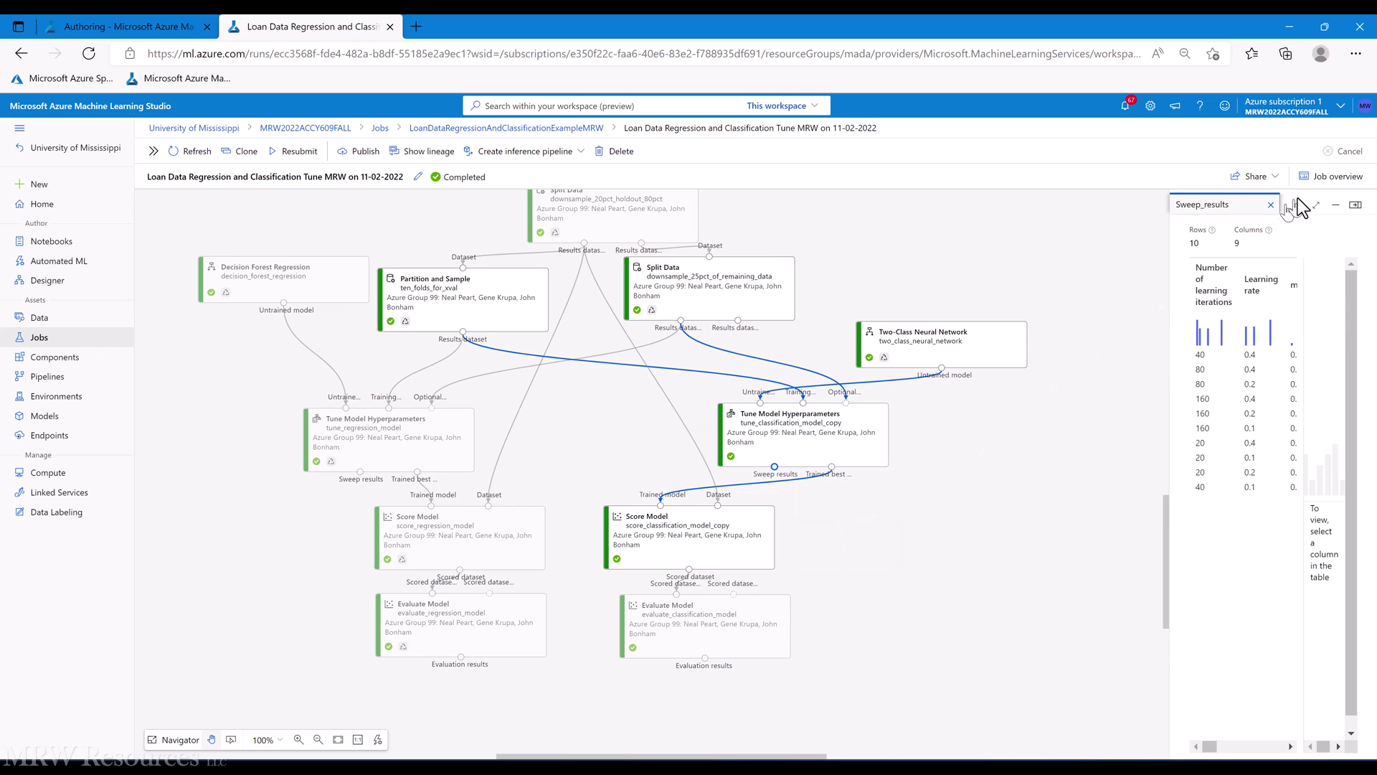
{"action": "left_click", "coordinate": [1321, 204]}
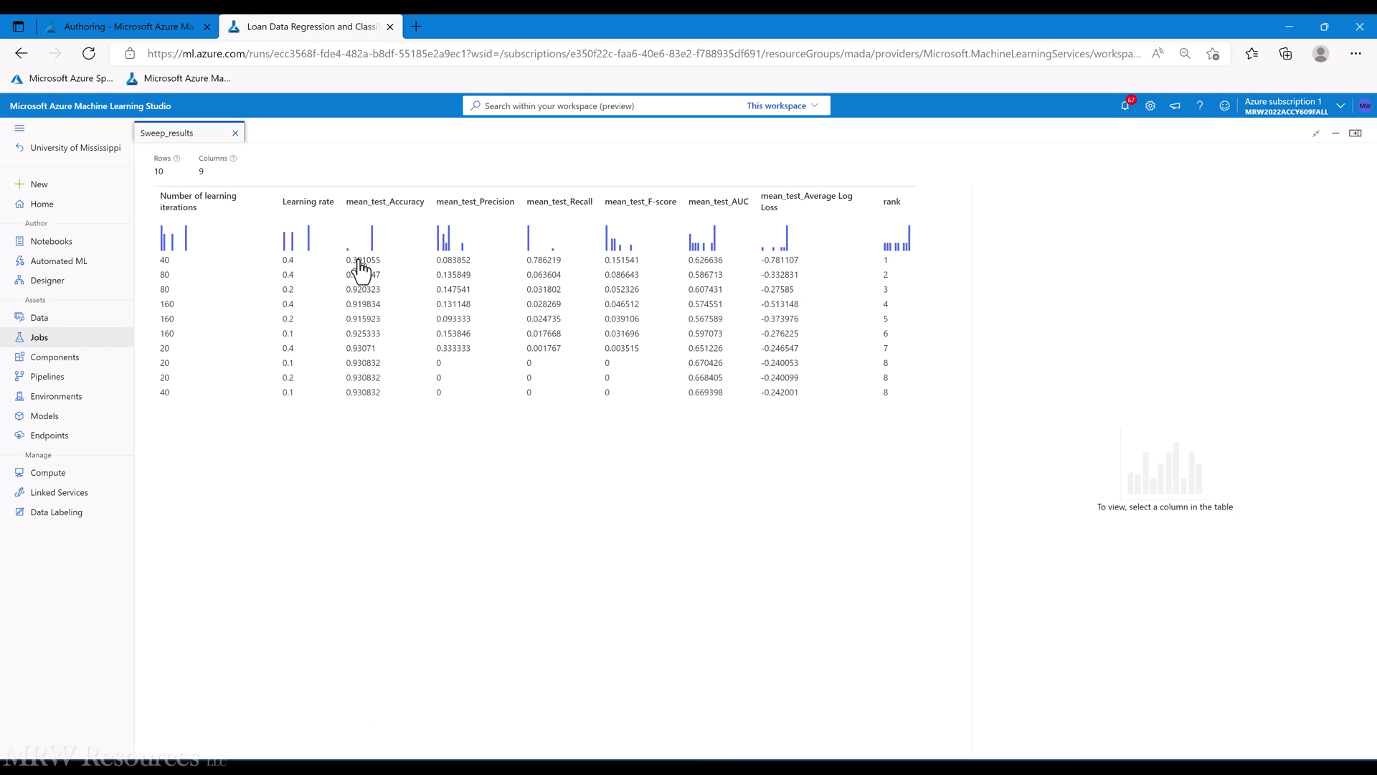
Close the sweep results and preview the enlarged evaluation results of the evaluate_classification_model module.
{"action": "left_click", "coordinate": [236, 134]}
{"action": "left_click", "coordinate": [708, 622]}
{"action": "right_click", "coordinate": [708, 621]}
{"action": "mouse_move", "coordinate": [641, 702]}
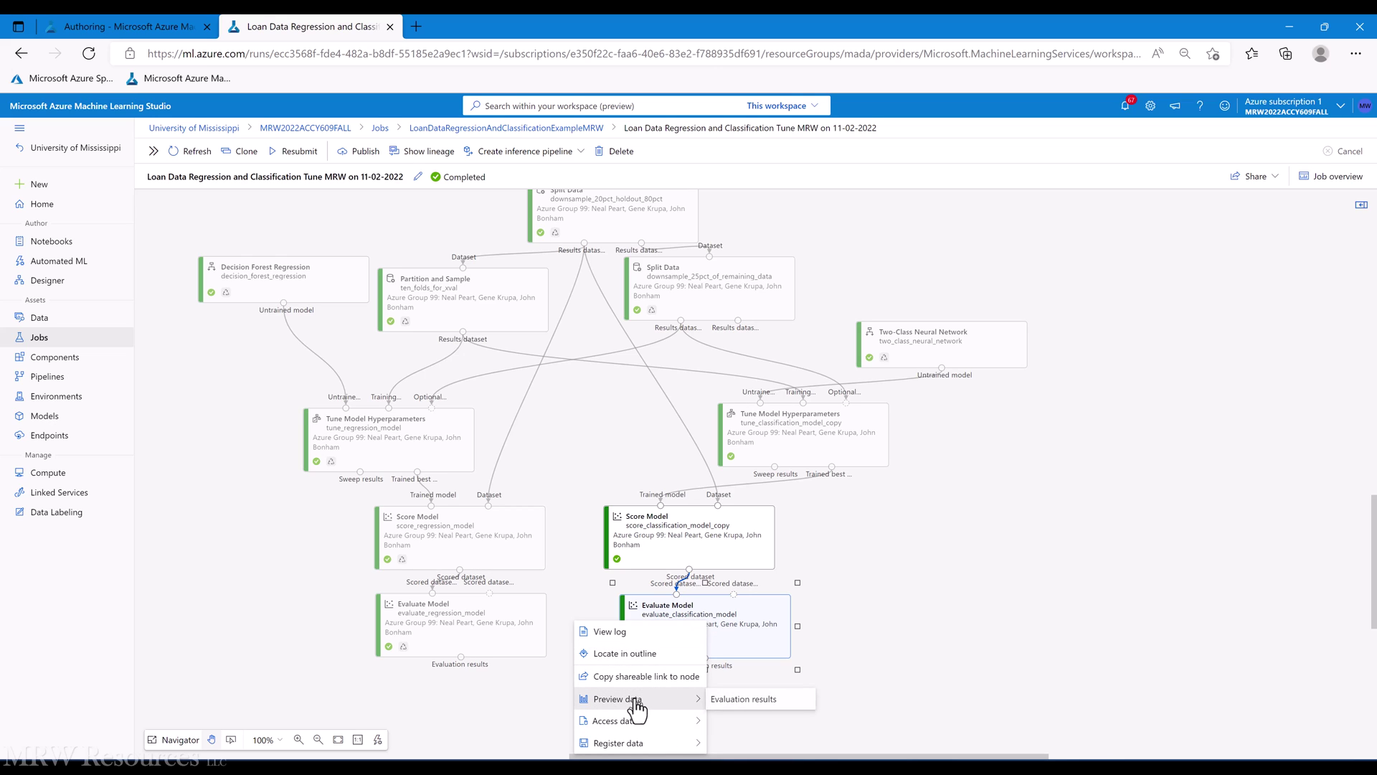
{"action": "left_click", "coordinate": [749, 700]}
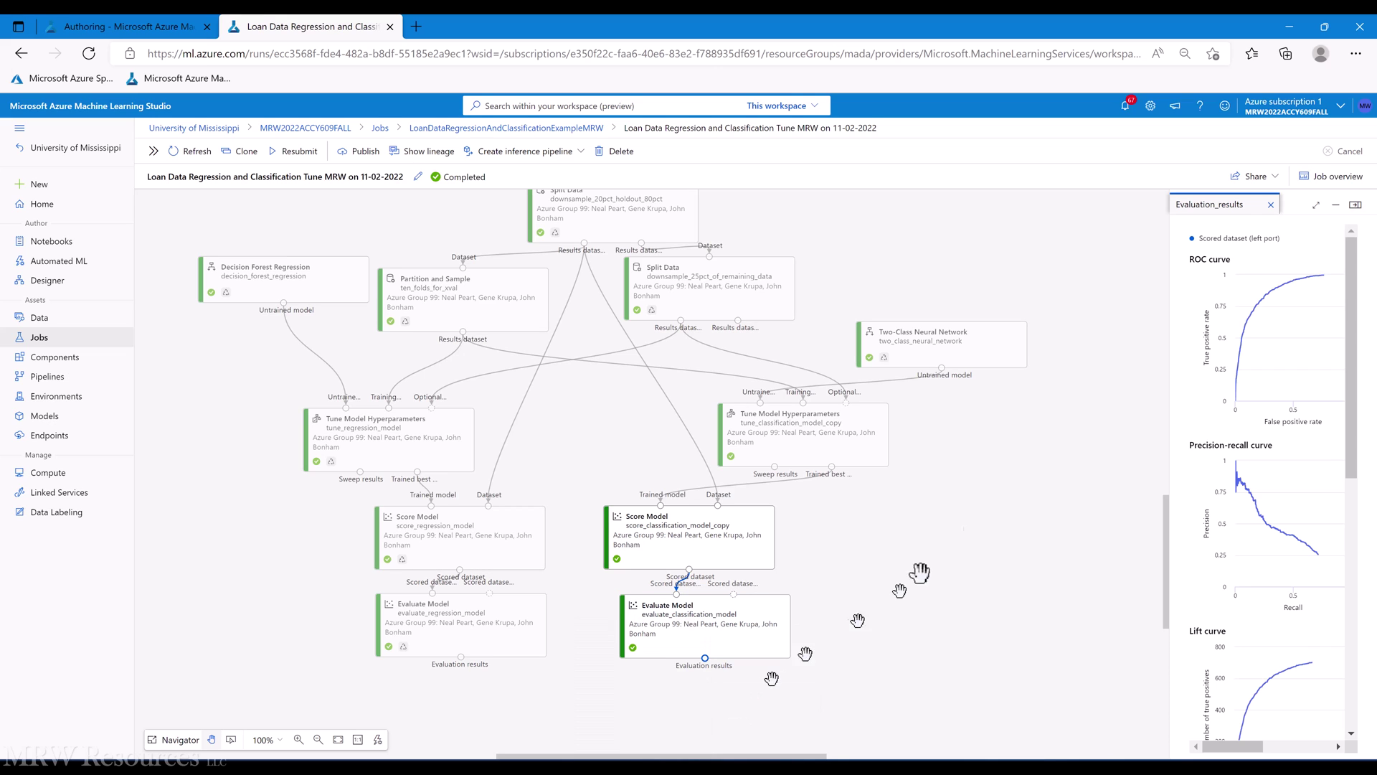
{"action": "left_click", "coordinate": [1316, 207]}
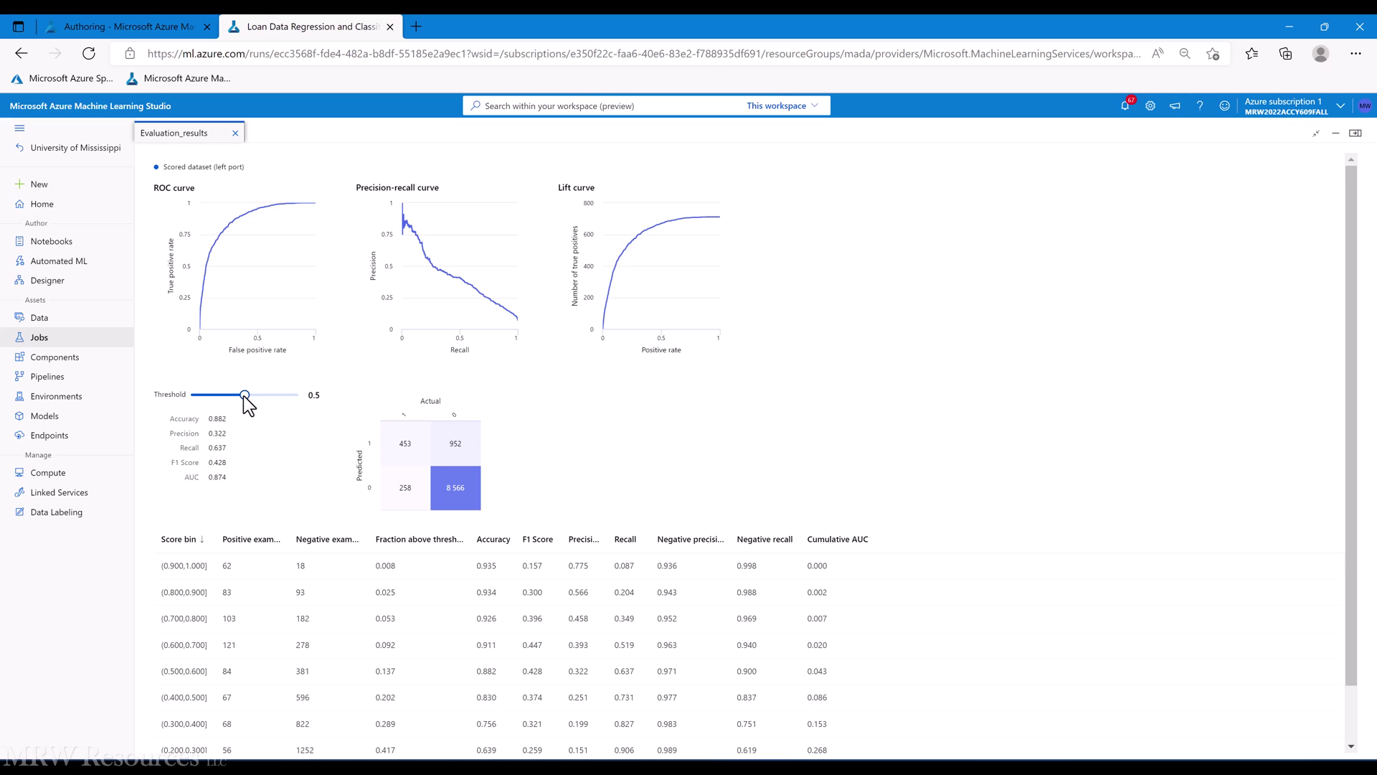
Try a threshold of 0.07 on the F-score-tuned classifier's results, then return it to about 0.5.
{"action": "left_click_drag", "start_coordinate": [243, 396], "coordinate": [199, 403]}
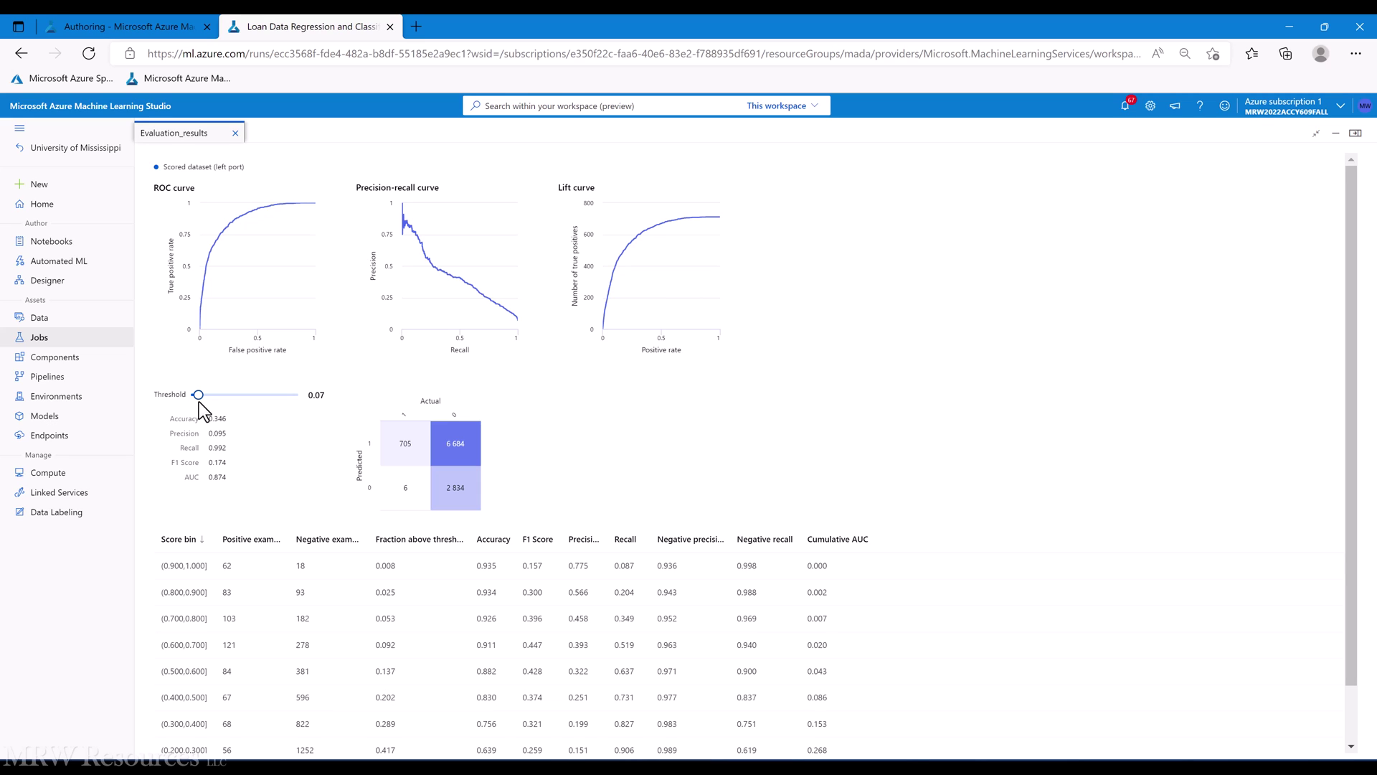
{"action": "left_click_drag", "start_coordinate": [199, 402], "coordinate": [243, 396]}
{"action": "left_click", "coordinate": [242, 398]}
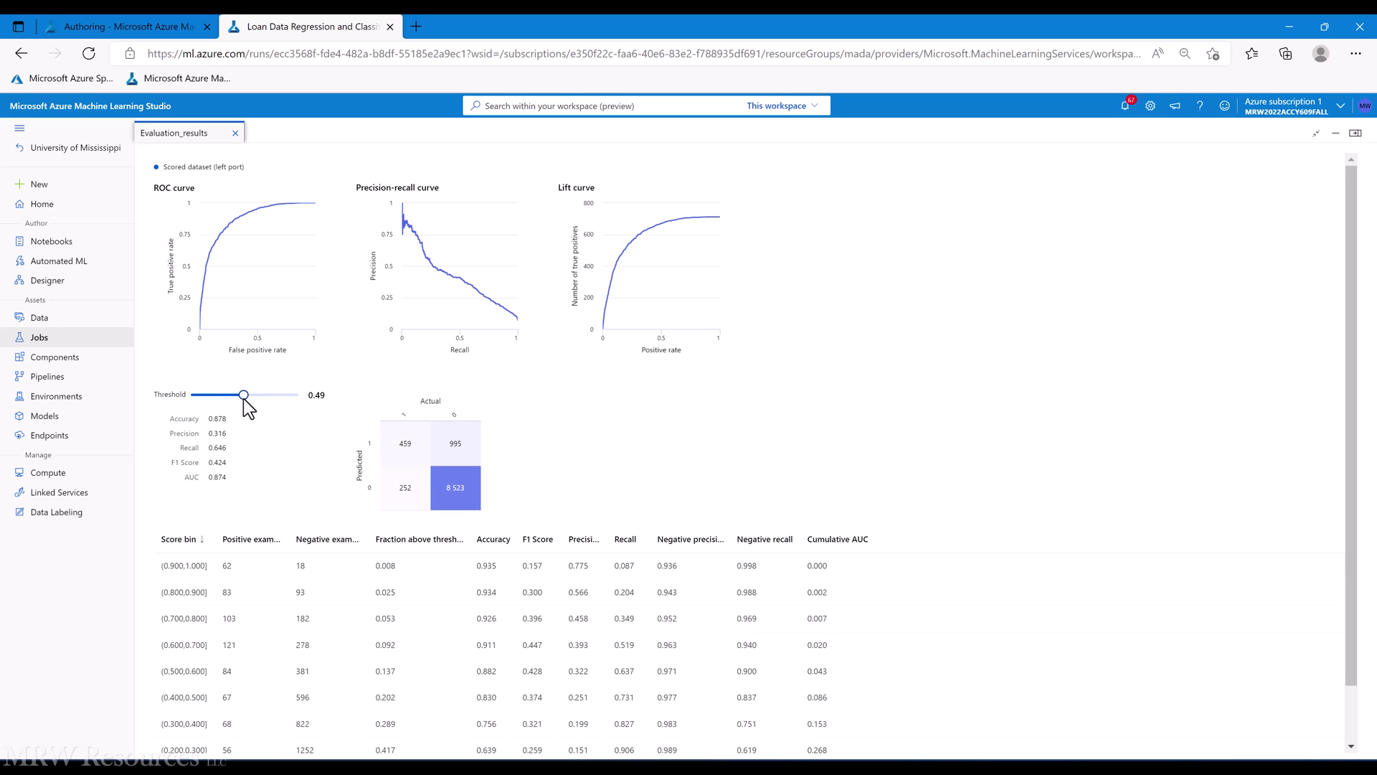
{"action": "left_click", "coordinate": [246, 395]}
Copy the AUC from the evaluation results and enter 0.874 in the TuneToF1 row's AUC cell (C18) in Excel.
{"action": "double_click", "coordinate": [217, 477]}
{"action": "key", "text": "alt+Tab"}
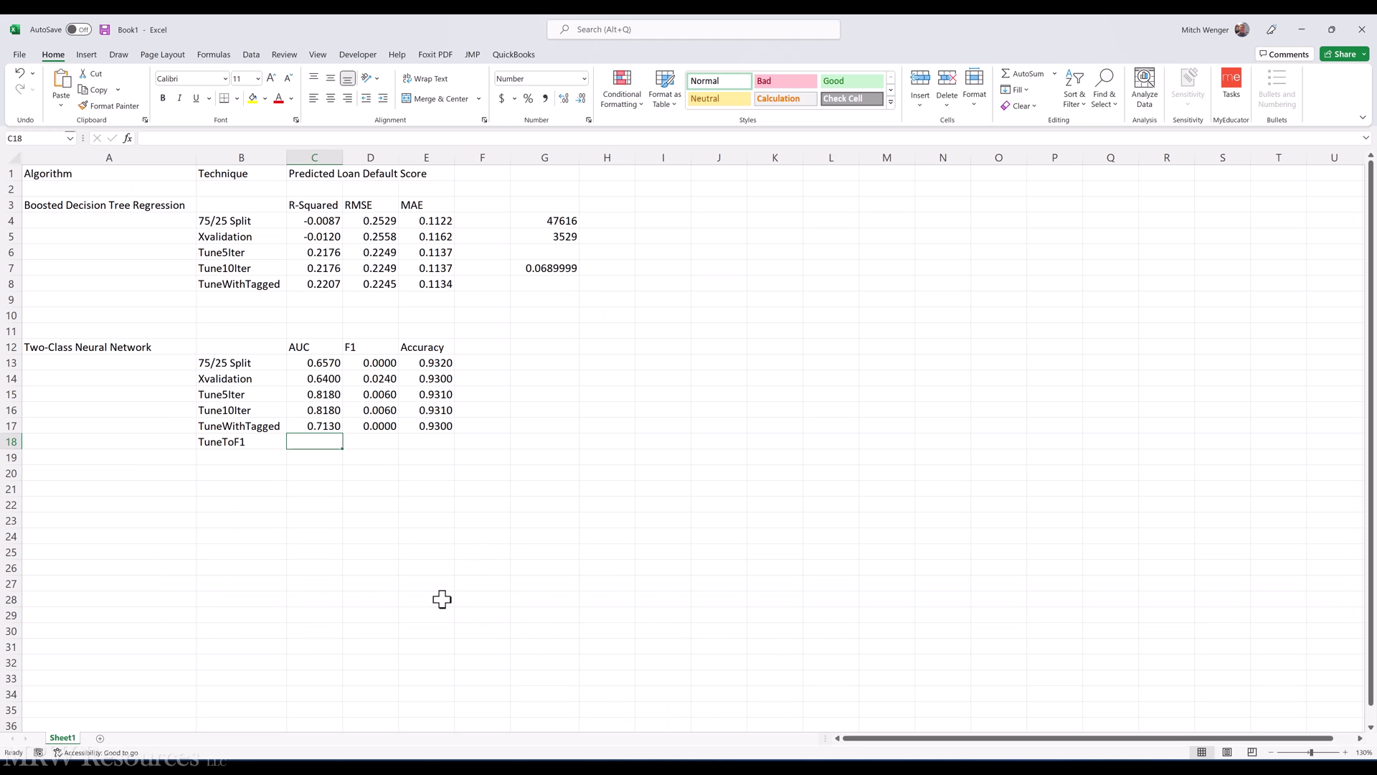
{"action": "left_click", "coordinate": [156, 138]}
{"action": "type", "text": "0.874"}
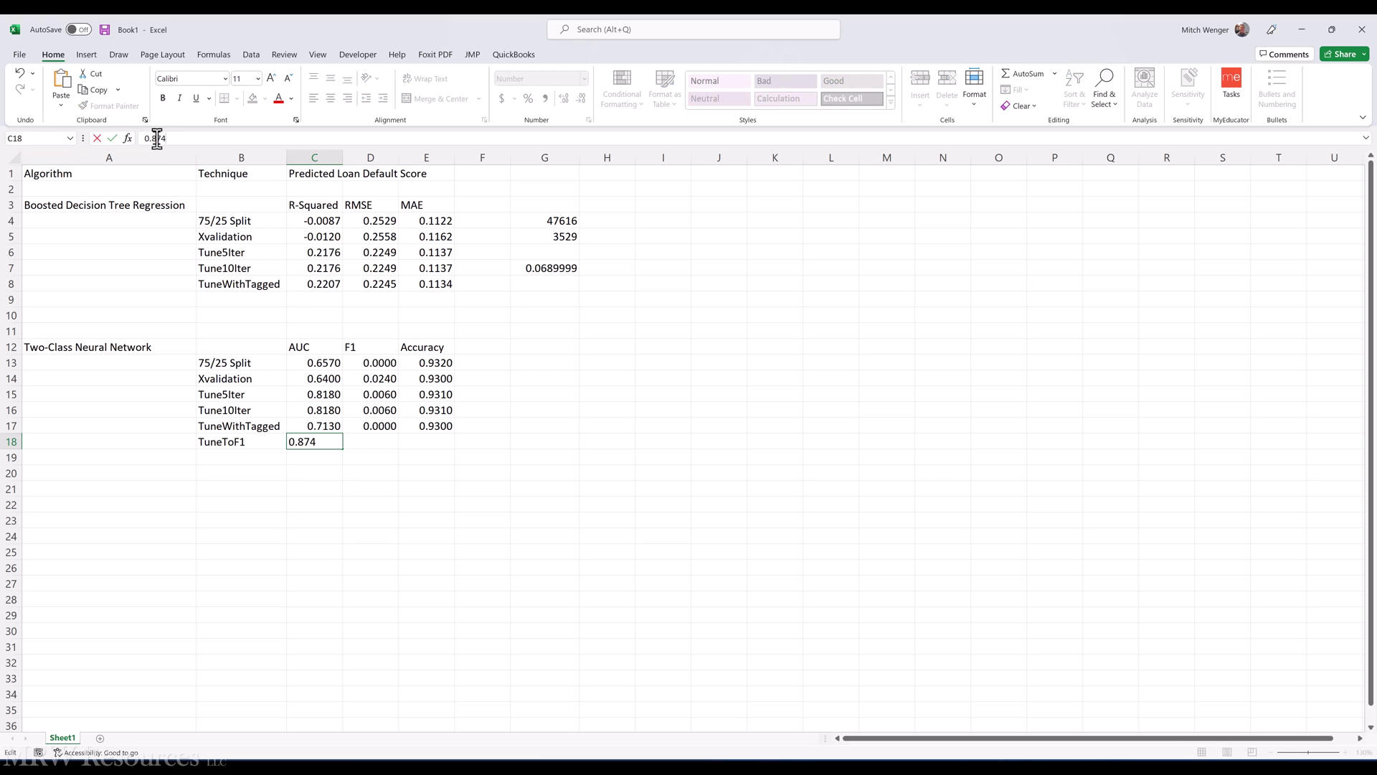
{"action": "key", "text": "Return"}
{"action": "key", "text": "Right"}
{"action": "key", "text": "Right"}
{"action": "key", "text": "Left"}
Copy the F1 score from the evaluation results in the browser into Excel cell D18 as 0.428.
{"action": "key", "text": "alt+Tab"}
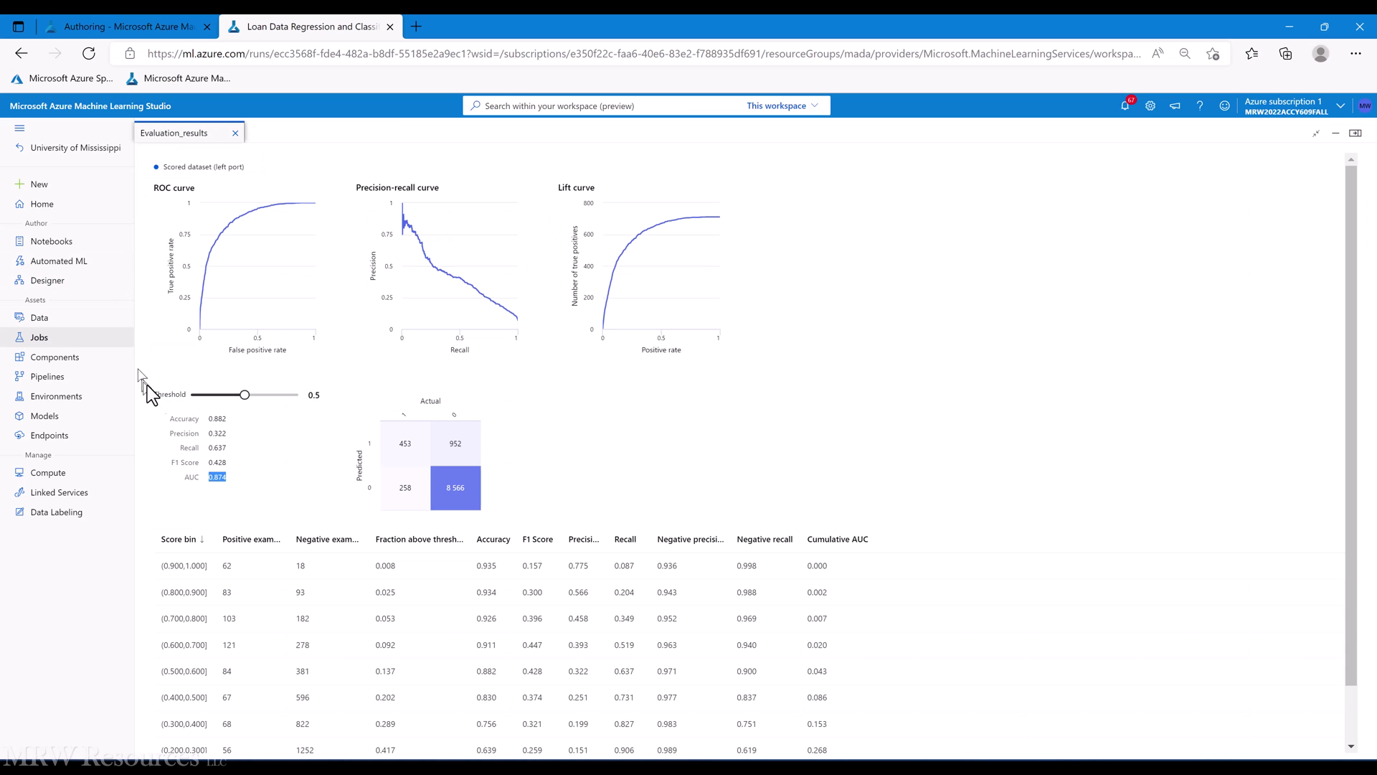
{"action": "double_click", "coordinate": [217, 462]}
{"action": "key", "text": "ctrl+c"}
{"action": "key", "text": "alt+Tab"}
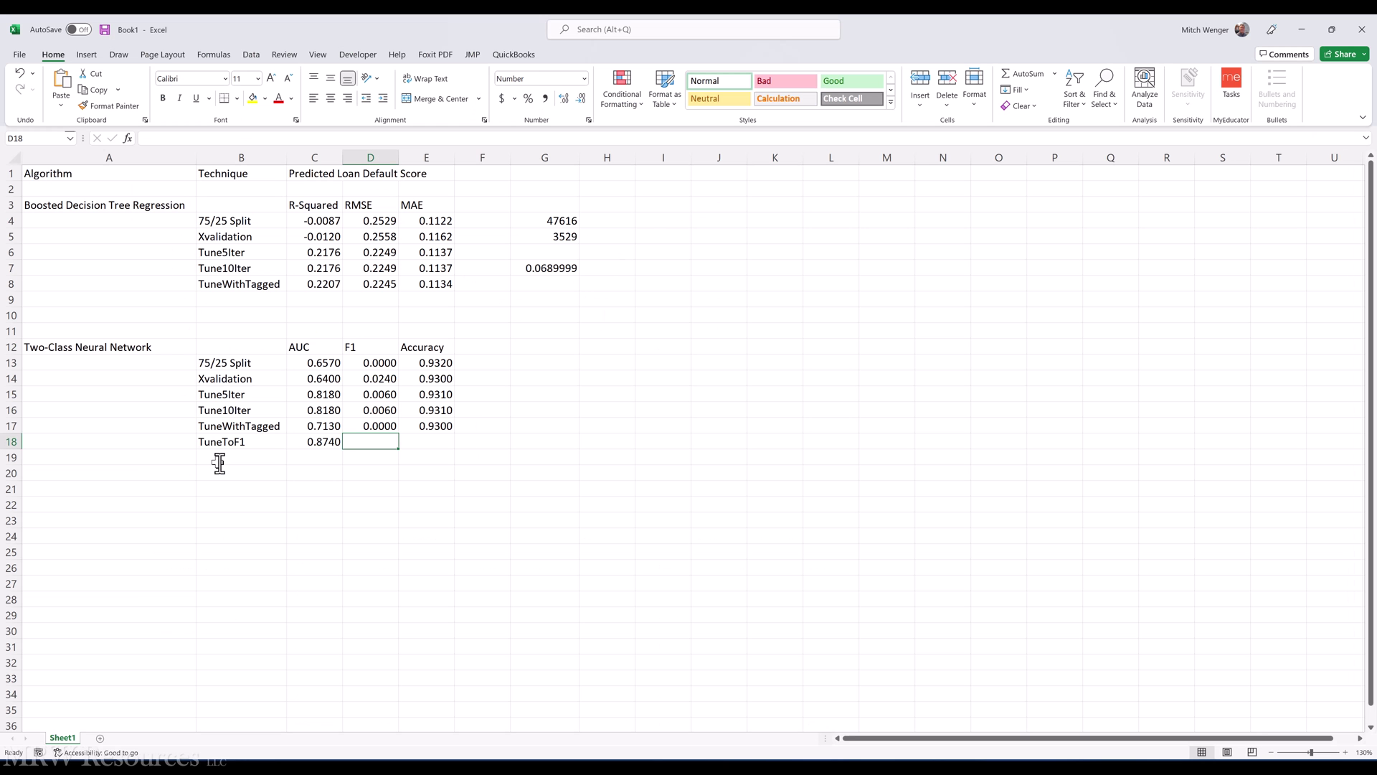
{"action": "left_click", "coordinate": [157, 138]}
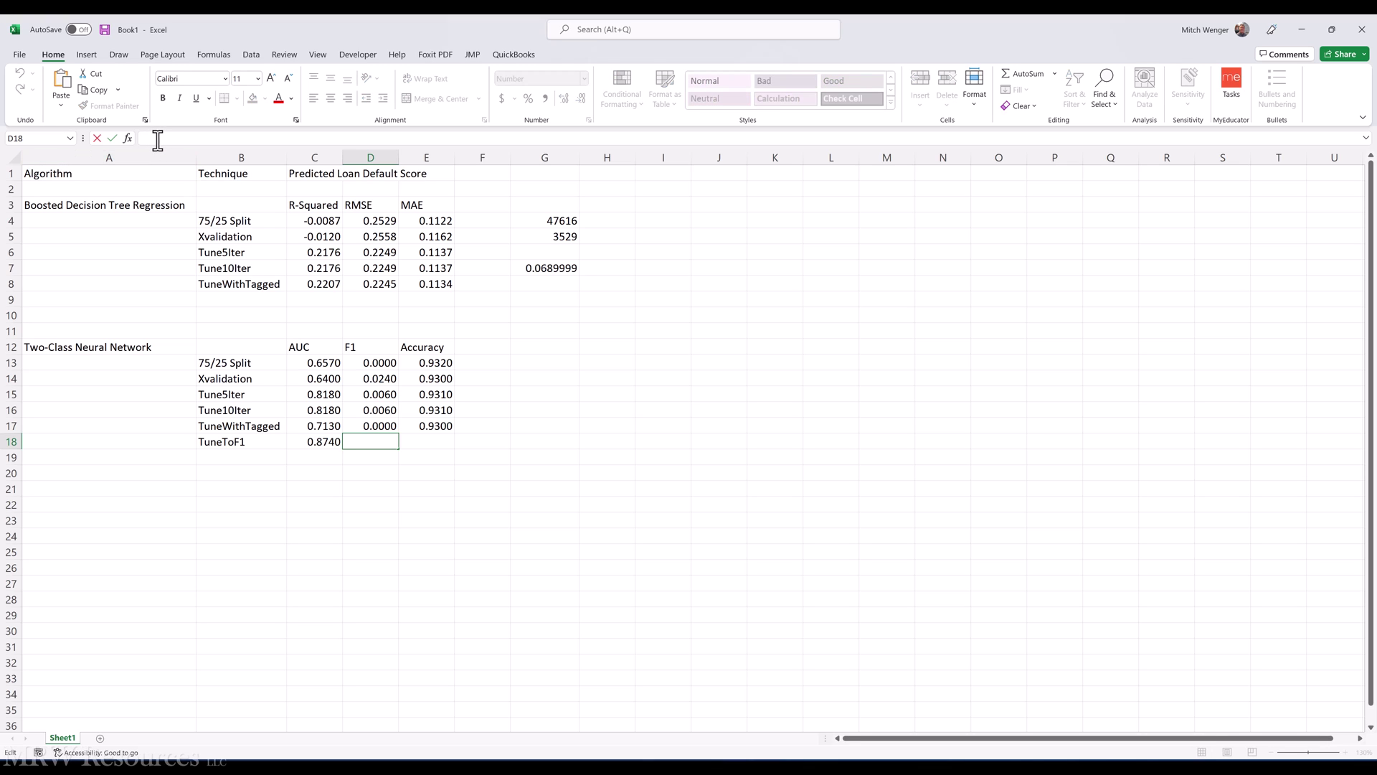
{"action": "key", "text": "ctrl+v"}
{"action": "key", "text": "Tab"}
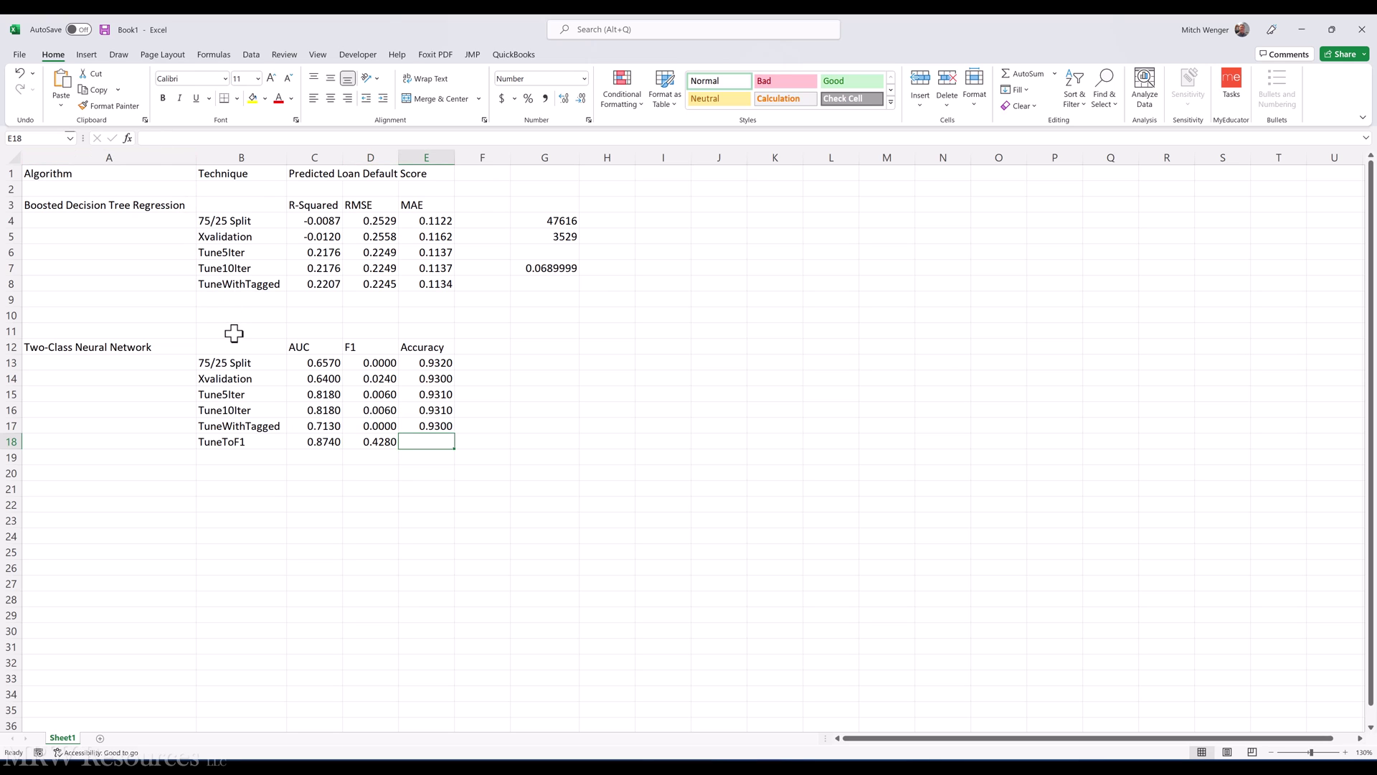
Copy the accuracy from the evaluation results in the browser into Excel cell E18 as 0.882.
{"action": "key", "text": "alt+Tab"}
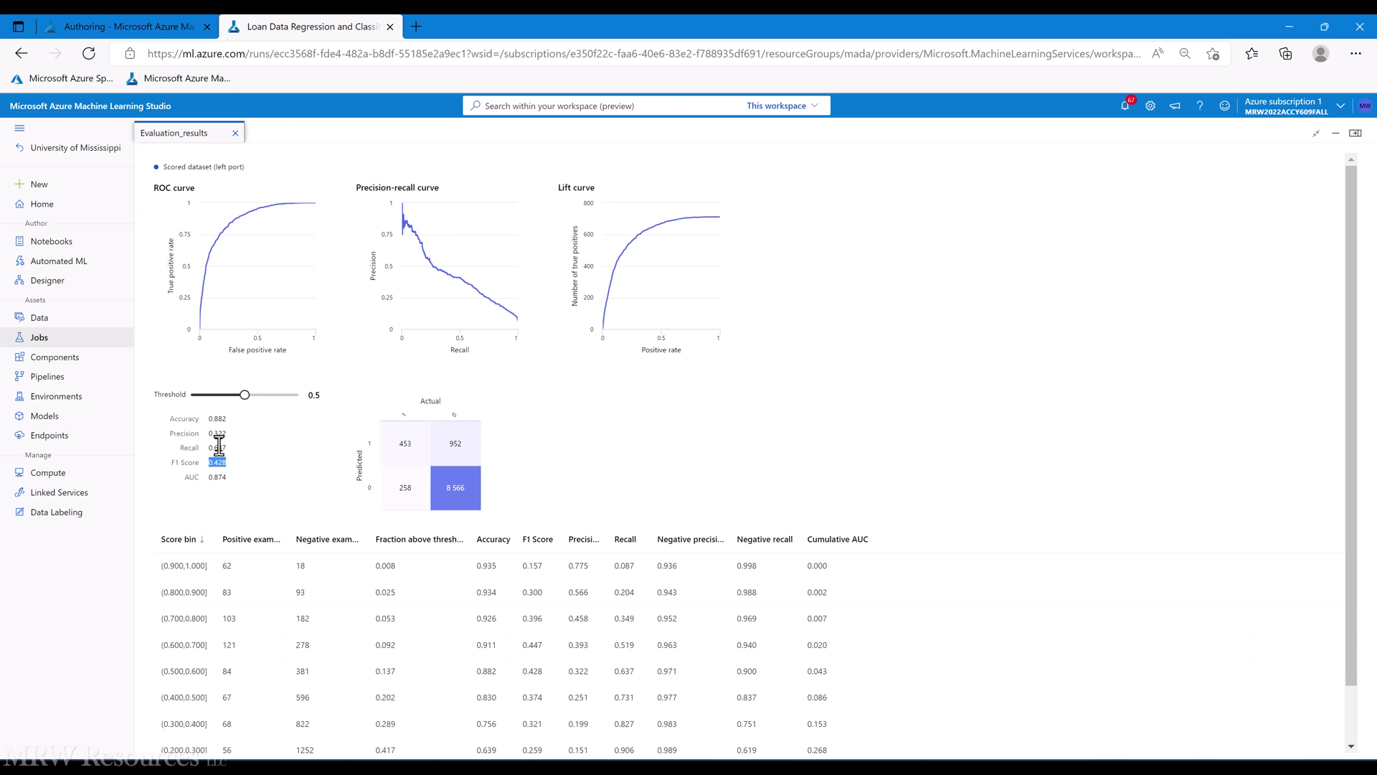
{"action": "double_click", "coordinate": [217, 419]}
{"action": "key", "text": "ctrl+c"}
{"action": "key", "text": "alt+Tab"}
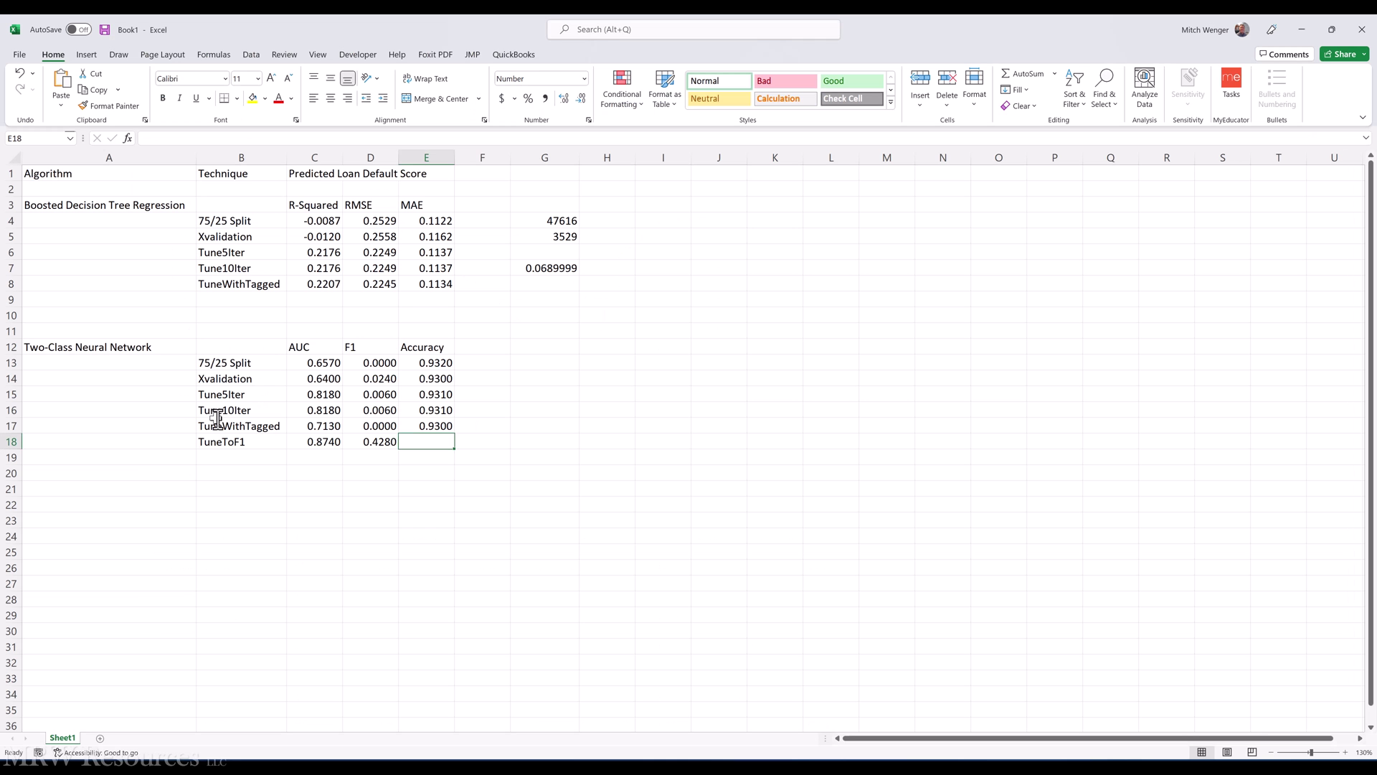
{"action": "left_click", "coordinate": [164, 137]}
{"action": "key", "text": "ctrl+v"}
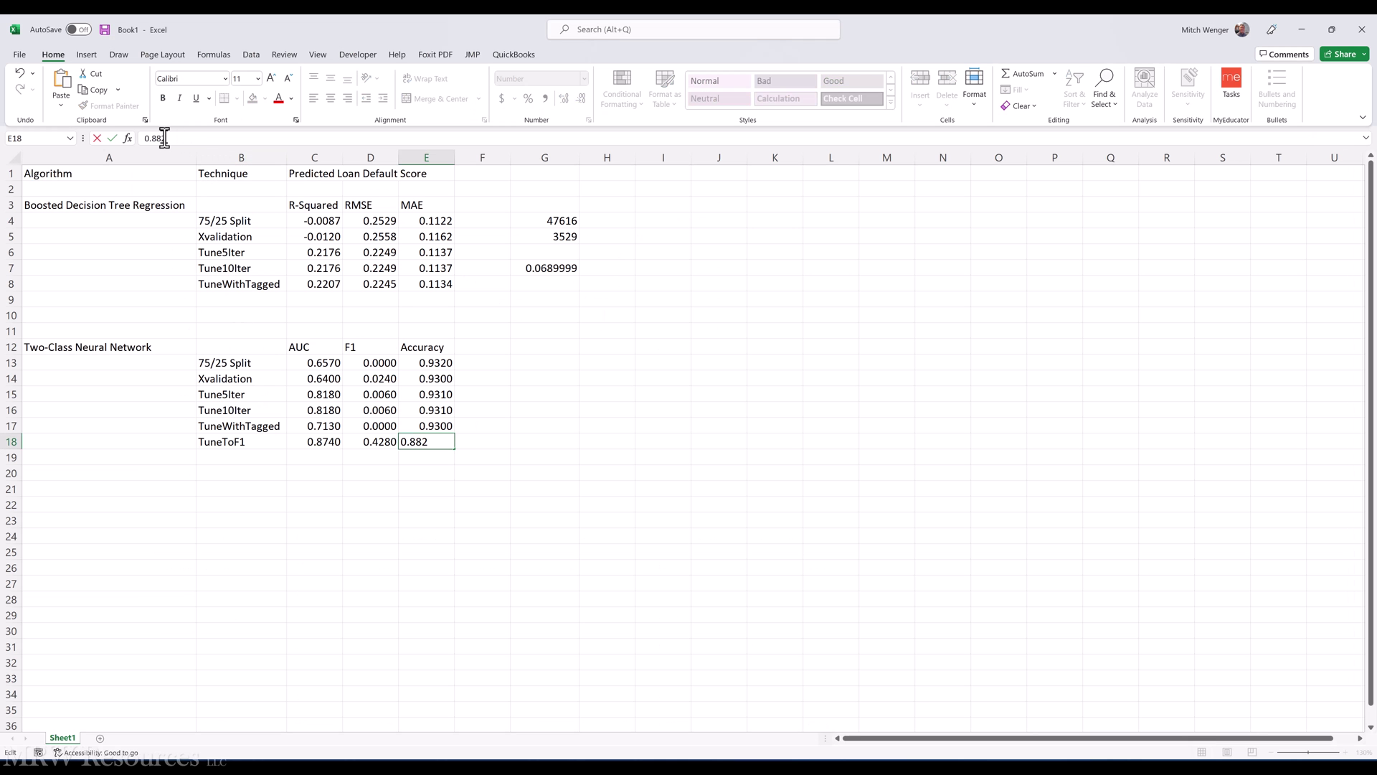
{"action": "key", "text": "ctrl+Return"}
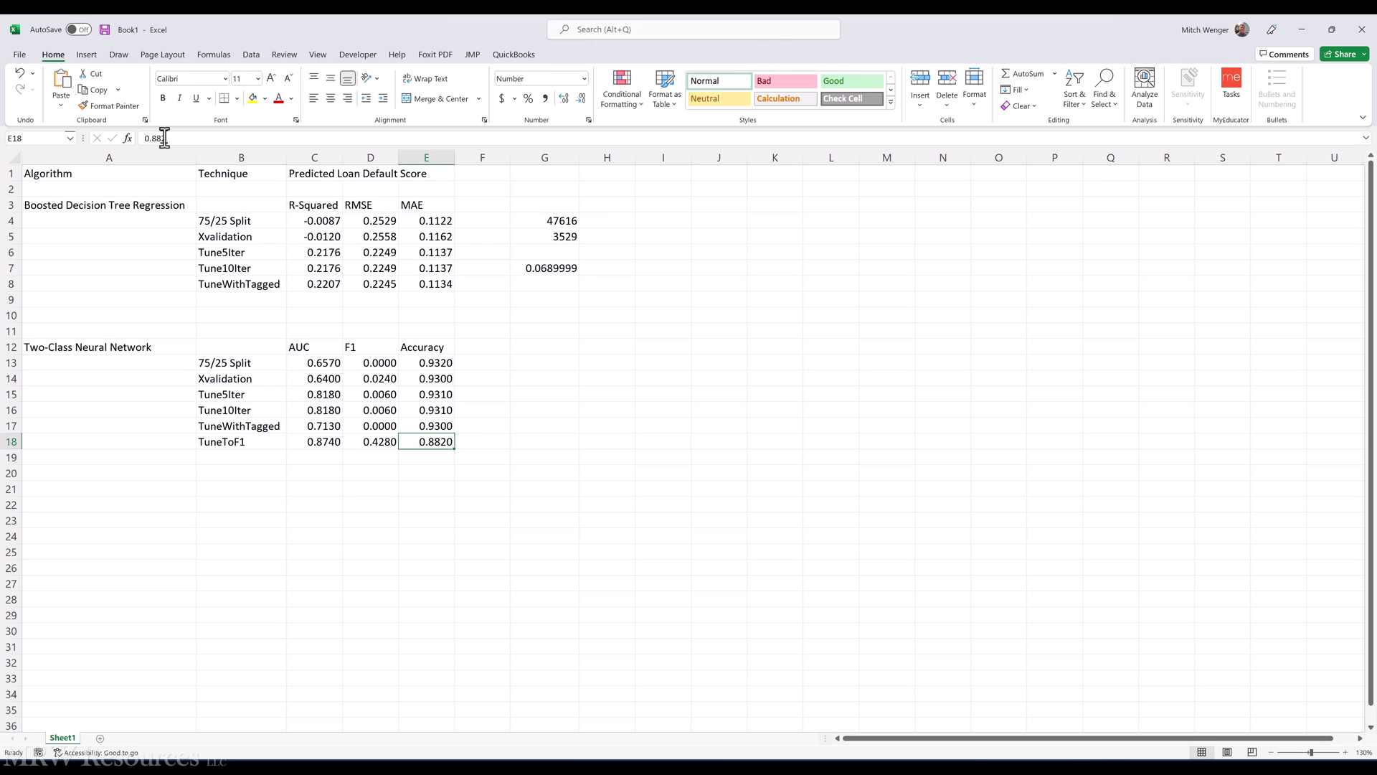